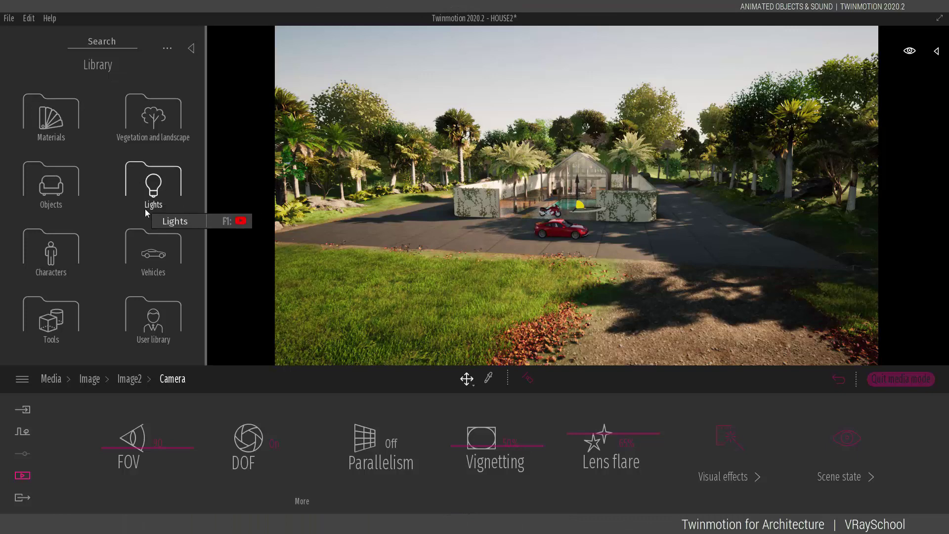
Open the Particles category in the Objects library and place a Small fire on the dark kitchen counter near the concrete column.
{"action": "left_click", "coordinate": [62, 194]}
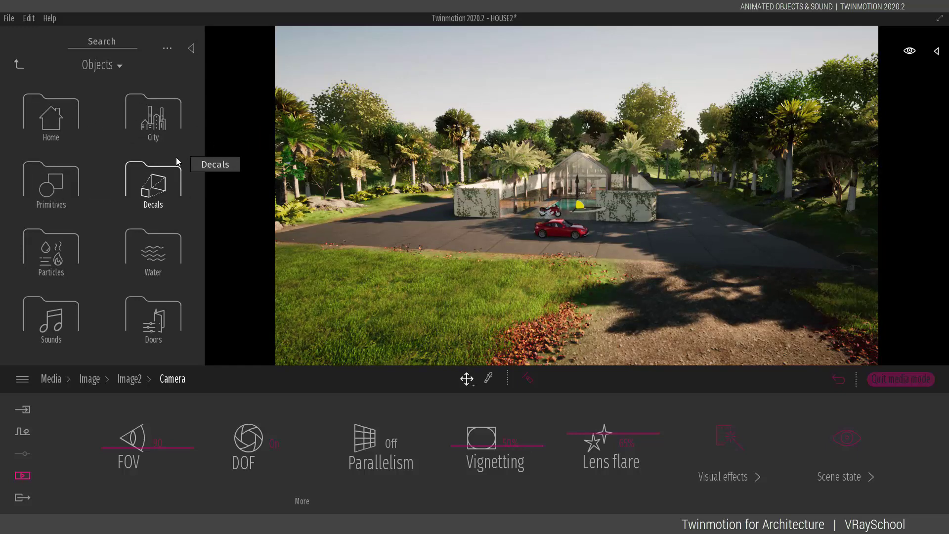
{"action": "left_click", "coordinate": [51, 260]}
{"action": "scroll", "coordinate": [569, 190], "scroll_direction": "up", "scroll_amount": 5}
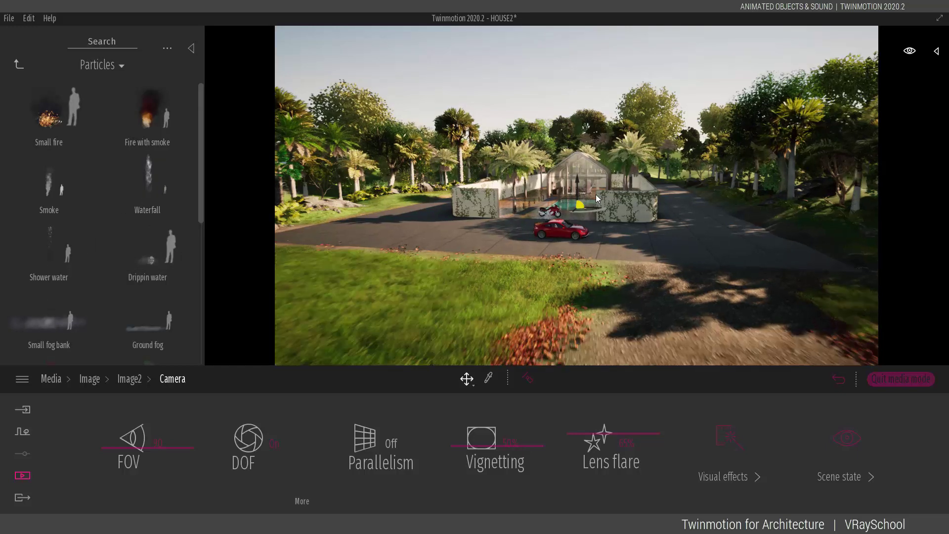
{"action": "scroll", "coordinate": [586, 168], "scroll_direction": "up", "scroll_amount": 8}
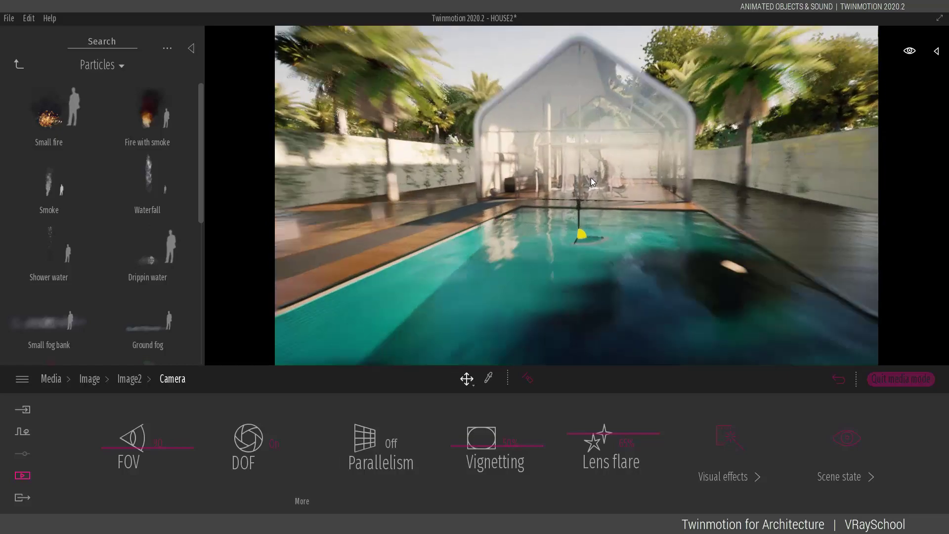
{"action": "scroll", "coordinate": [645, 138], "scroll_direction": "up", "scroll_amount": 8}
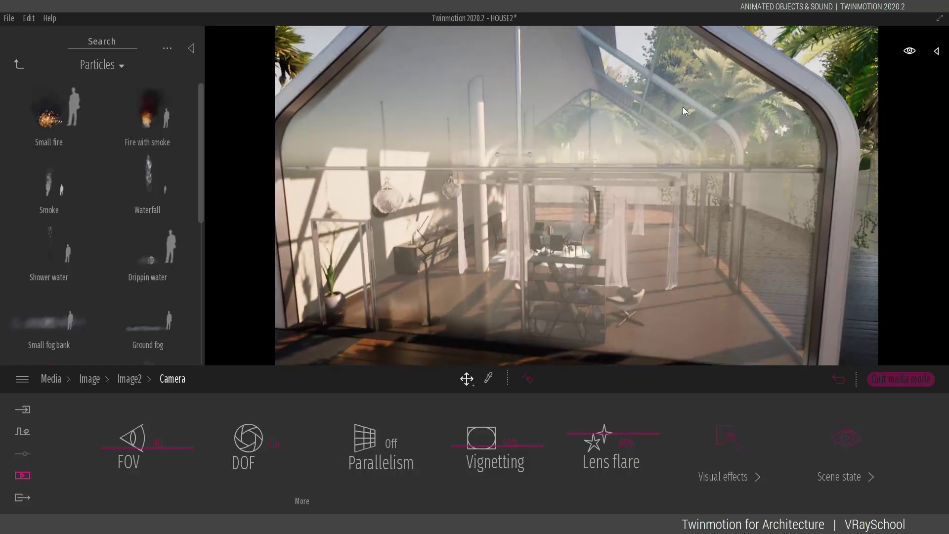
{"action": "scroll", "coordinate": [627, 170], "scroll_direction": "up", "scroll_amount": 8}
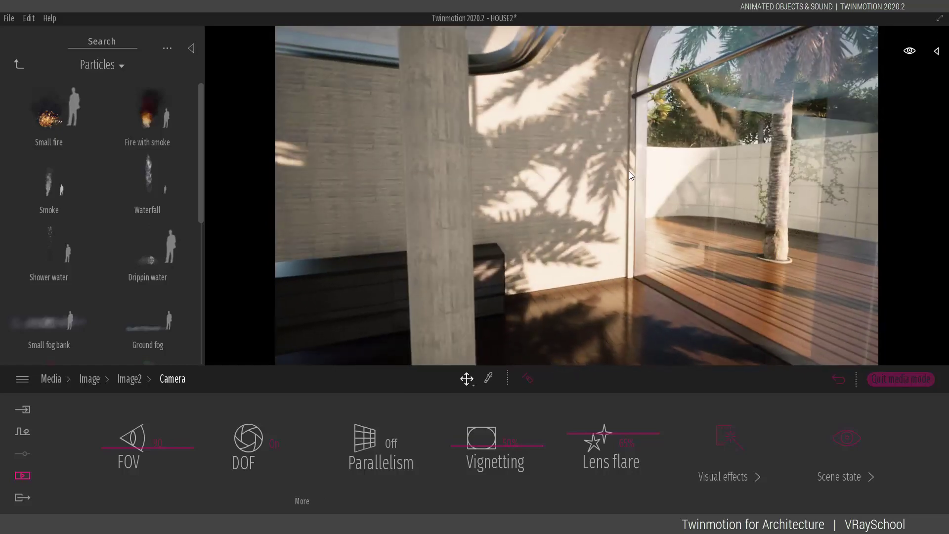
{"action": "middle_click_drag", "start_coordinate": [500, 169], "coordinate": [588, 173]}
{"action": "right_click_drag", "start_coordinate": [509, 166], "coordinate": [496, 179]}
{"action": "key", "text": "d"}
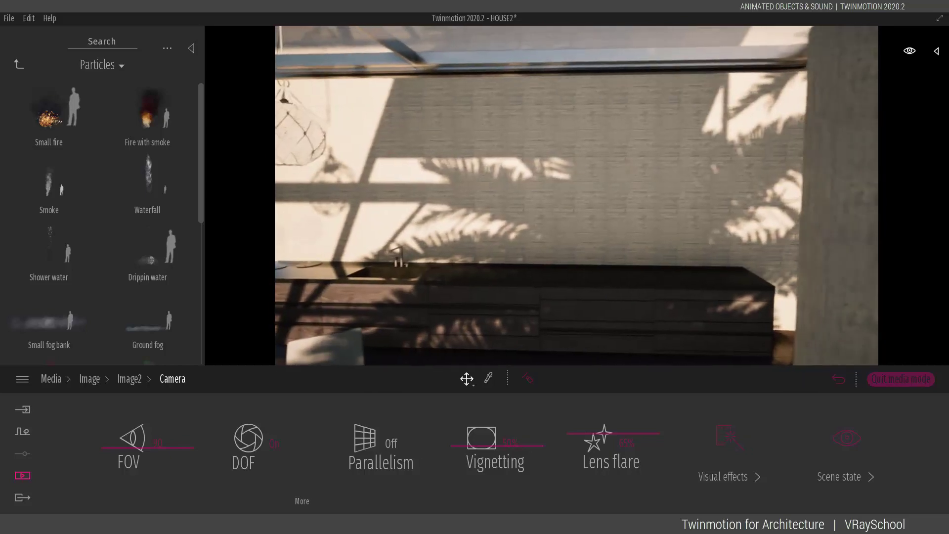
{"action": "left_click_drag", "start_coordinate": [55, 124], "coordinate": [502, 238]}
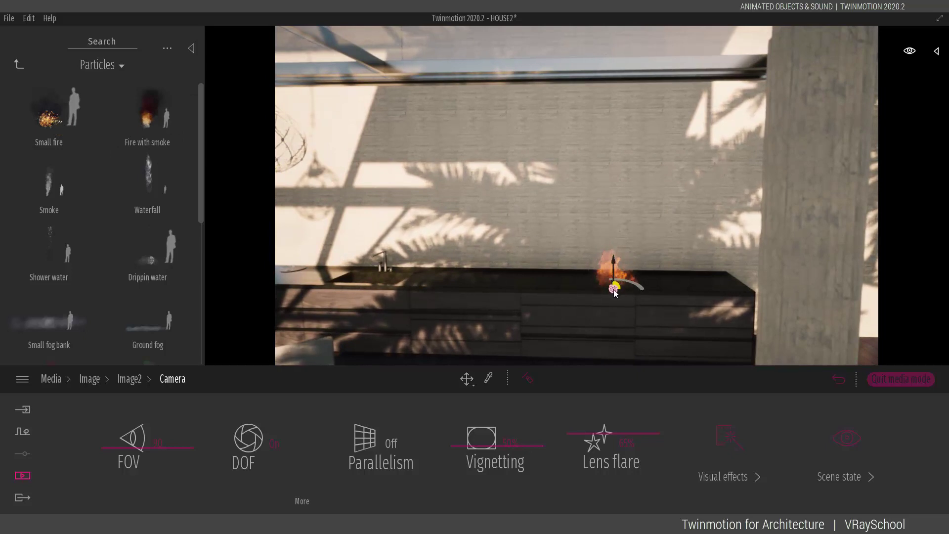
{"action": "middle_click_drag", "start_coordinate": [618, 310], "coordinate": [635, 315]}
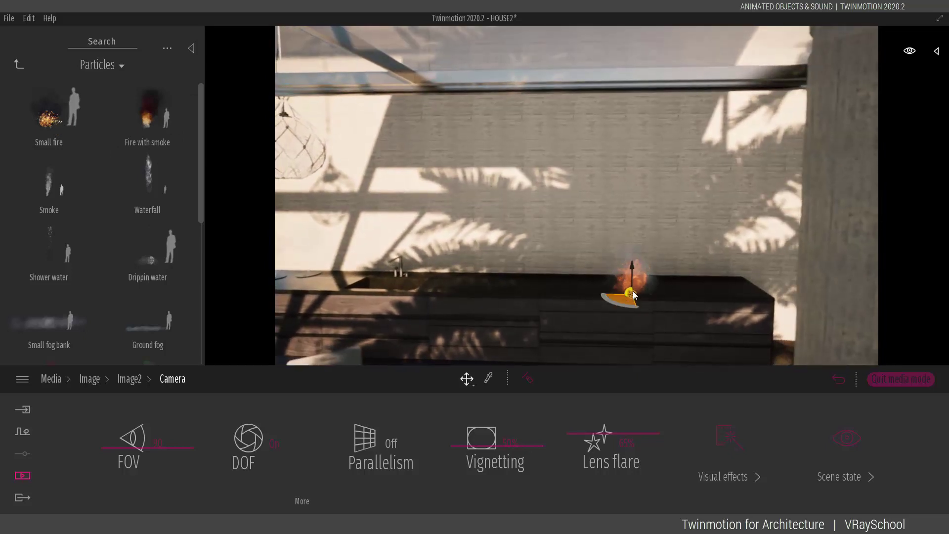
{"action": "left_click_drag", "start_coordinate": [630, 289], "coordinate": [629, 280]}
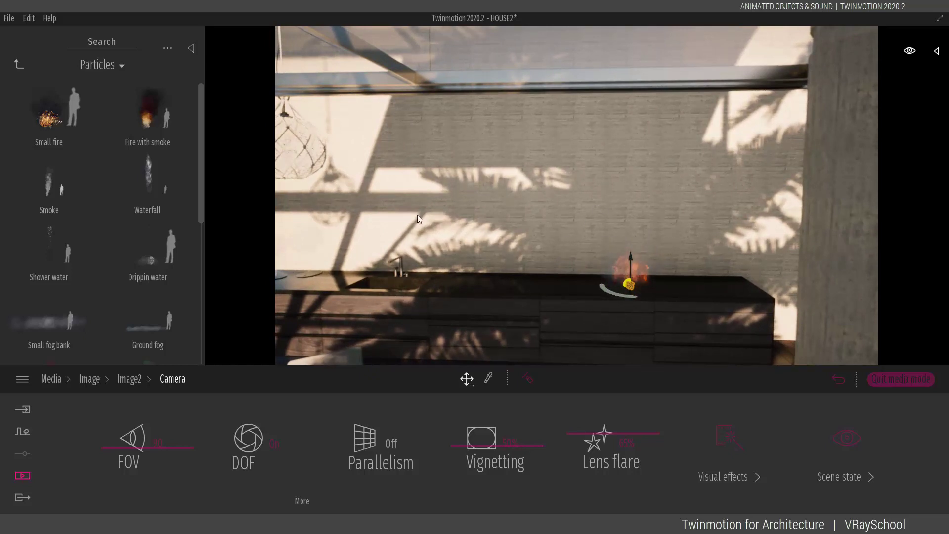
Try the Fire with smoke and Smoke particles on the kitchen counter, deleting each one.
{"action": "left_click_drag", "start_coordinate": [141, 125], "coordinate": [539, 286]}
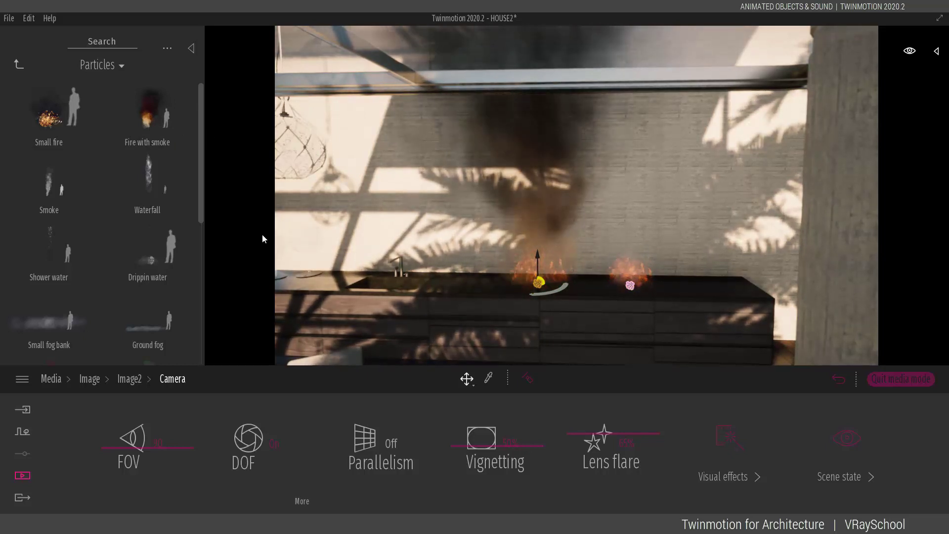
{"action": "key", "text": "Delete"}
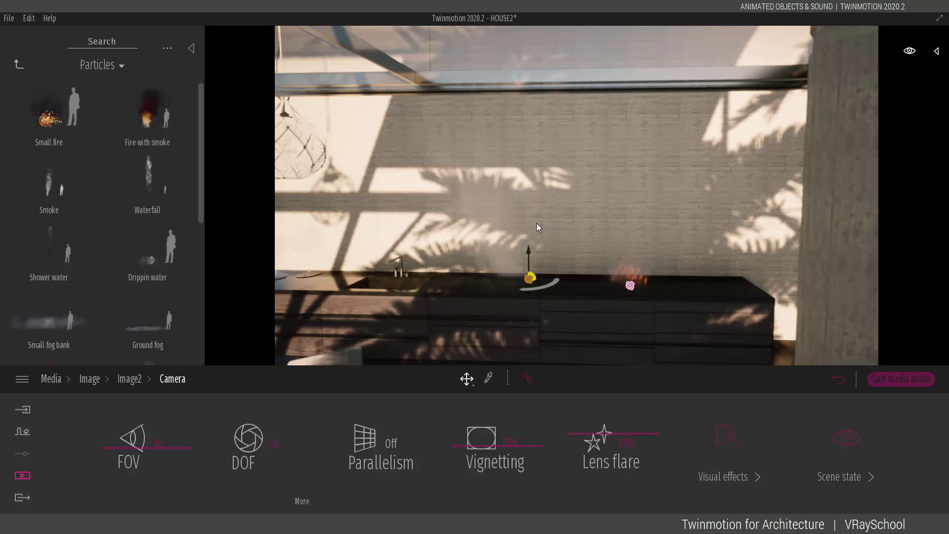
{"action": "key", "text": "Delete"}
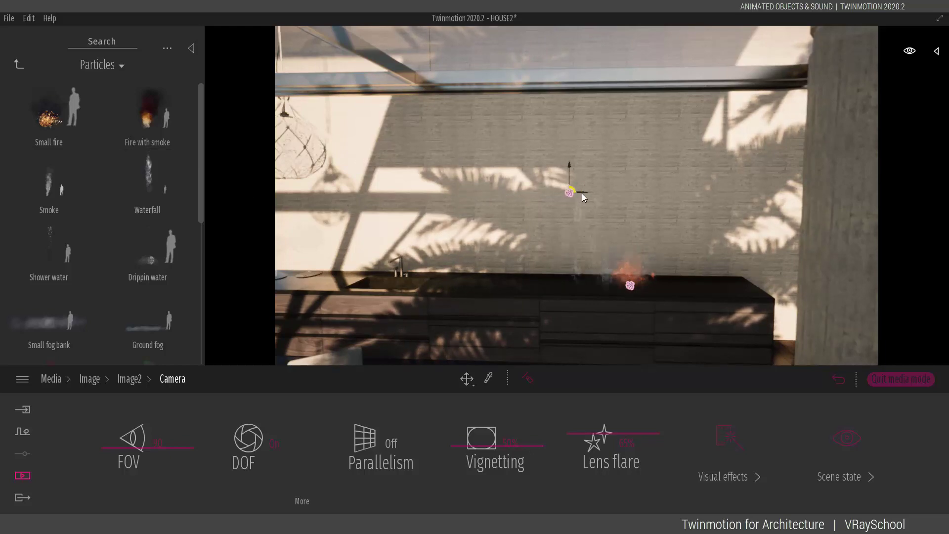
Try the Waterfall particle by repositioning it and viewing it from outside the glass house, and delete it.
{"action": "left_click_drag", "start_coordinate": [583, 194], "coordinate": [499, 218]}
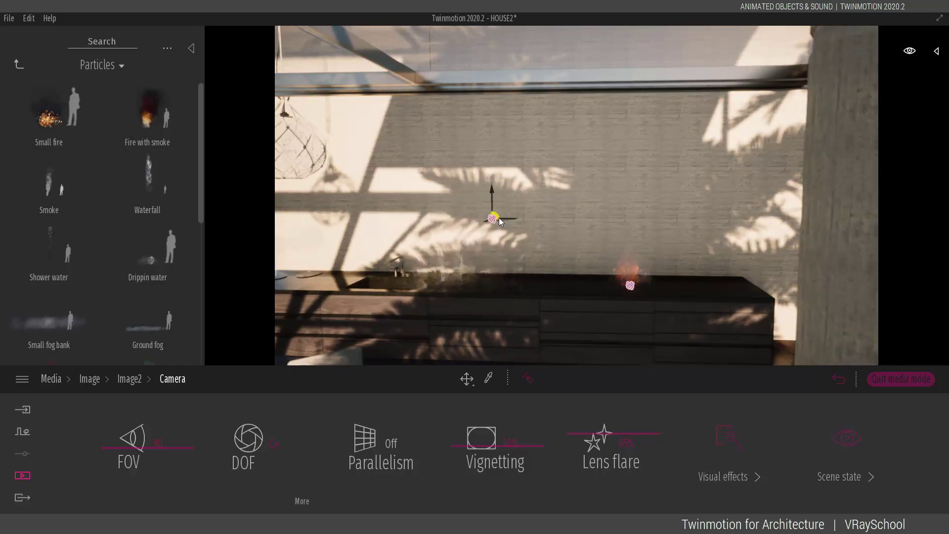
{"action": "scroll", "coordinate": [509, 215], "scroll_direction": "down", "scroll_amount": 10}
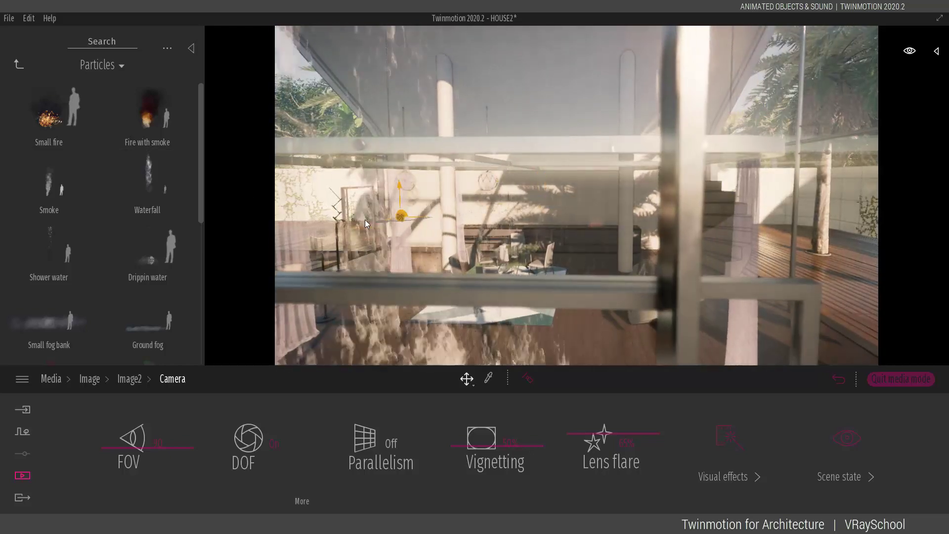
{"action": "scroll", "coordinate": [370, 213], "scroll_direction": "up", "scroll_amount": 10}
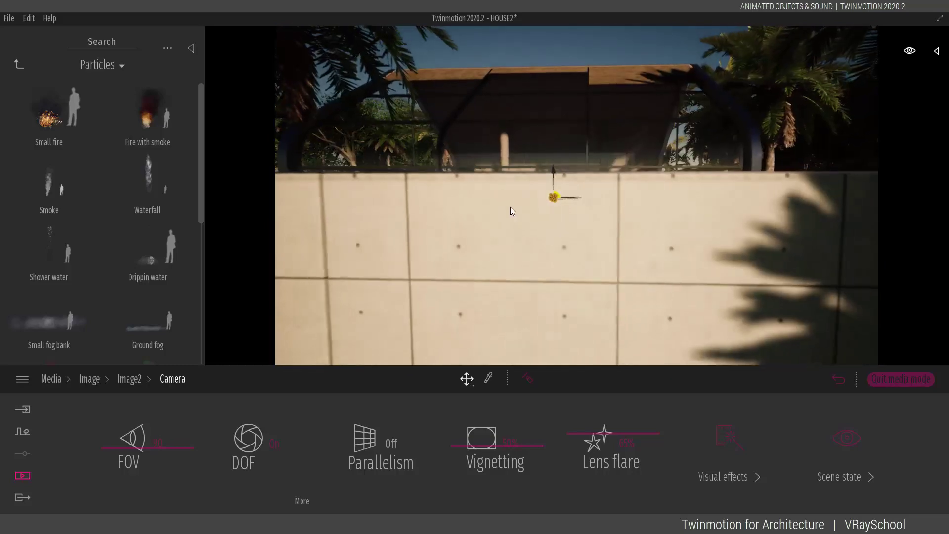
{"action": "scroll", "coordinate": [510, 208], "scroll_direction": "down", "scroll_amount": 10}
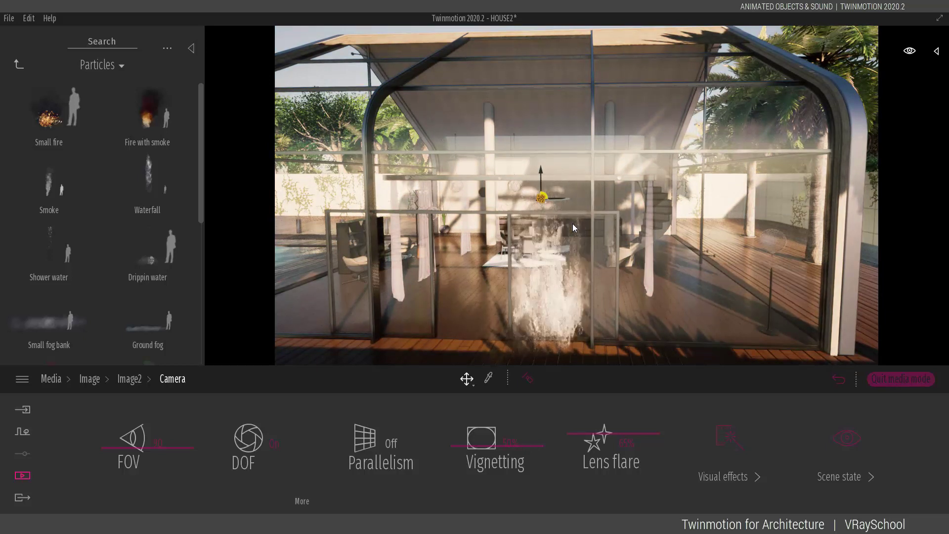
{"action": "key", "text": "Delete"}
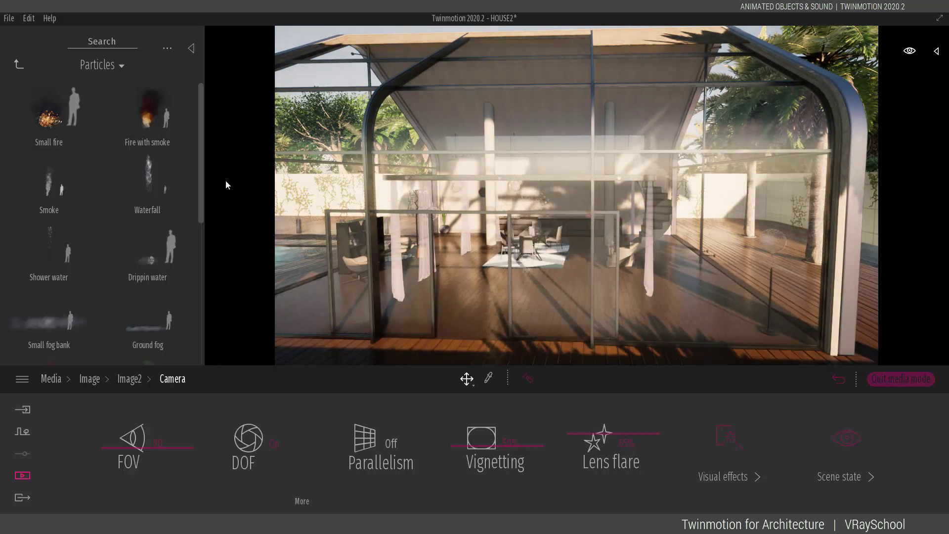
Try the Shower water particle inside the glass house near the spiral staircase and remove it.
{"action": "left_click_drag", "start_coordinate": [56, 255], "coordinate": [591, 239]}
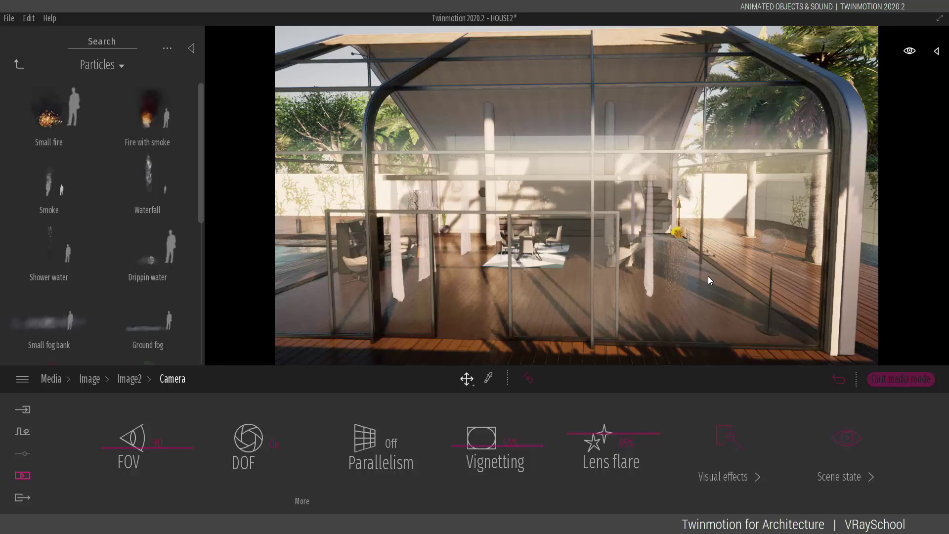
{"action": "scroll", "coordinate": [706, 276], "scroll_direction": "up", "scroll_amount": 5}
{"action": "middle_click_drag", "start_coordinate": [707, 276], "coordinate": [776, 276]}
{"action": "scroll", "coordinate": [771, 277], "scroll_direction": "up", "scroll_amount": 3}
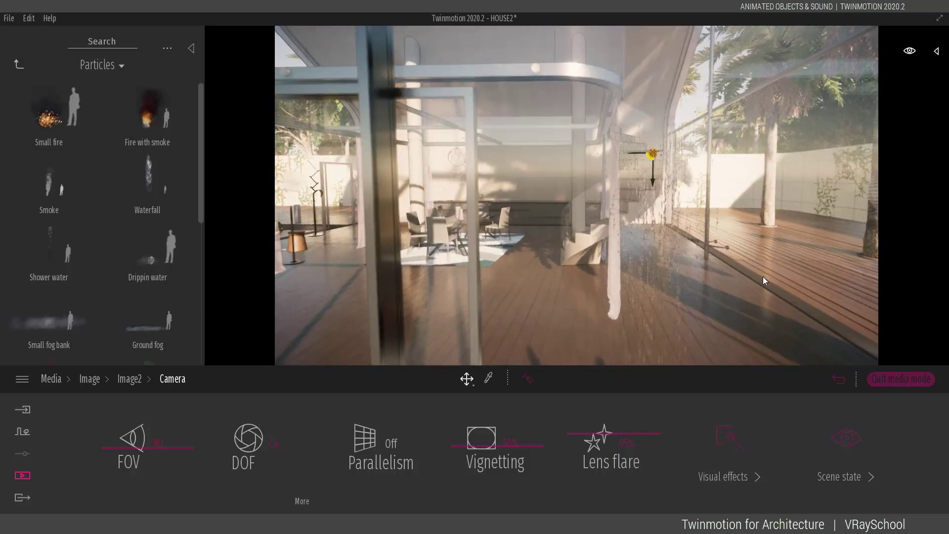
{"action": "left_click_drag", "start_coordinate": [763, 277], "coordinate": [399, 274]}
{"action": "scroll", "coordinate": [399, 274], "scroll_direction": "down", "scroll_amount": 2}
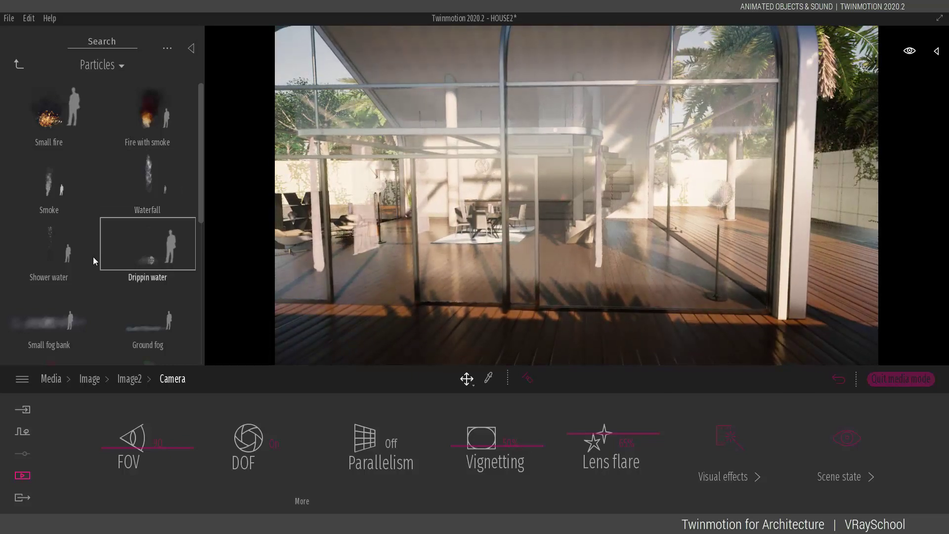
Try the Drippin water particle, moving it onto the wooden deck outside the glass facade, and delete it.
{"action": "left_click_drag", "start_coordinate": [149, 253], "coordinate": [531, 230]}
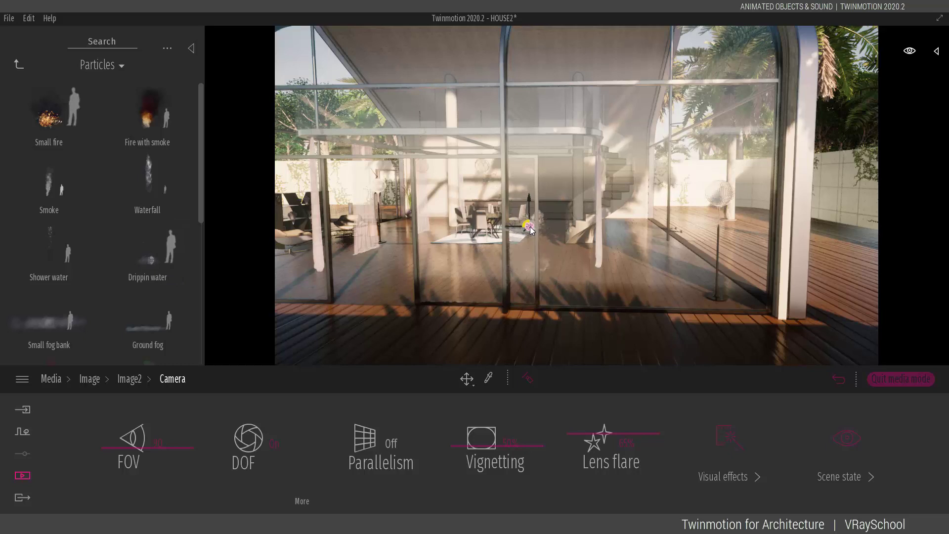
{"action": "left_click_drag", "start_coordinate": [594, 319], "coordinate": [711, 333]}
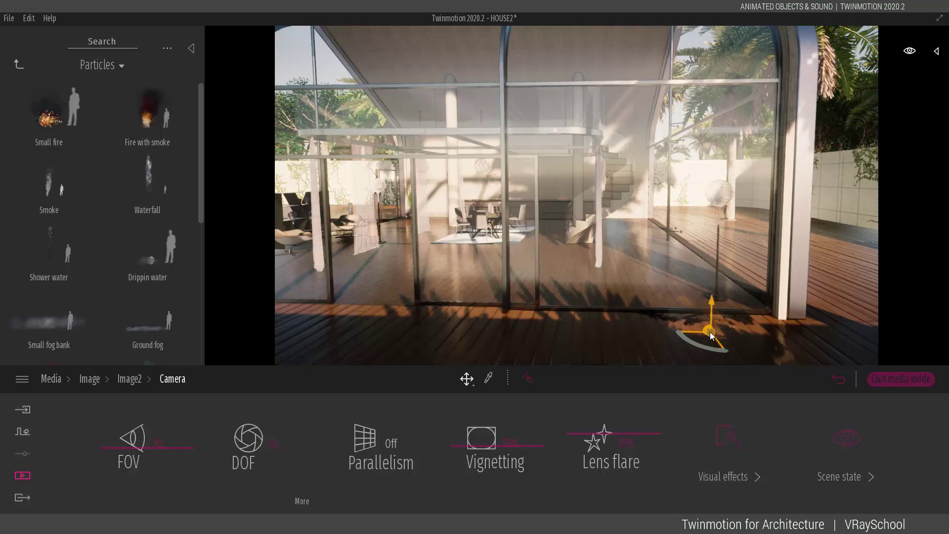
{"action": "key", "text": "Delete"}
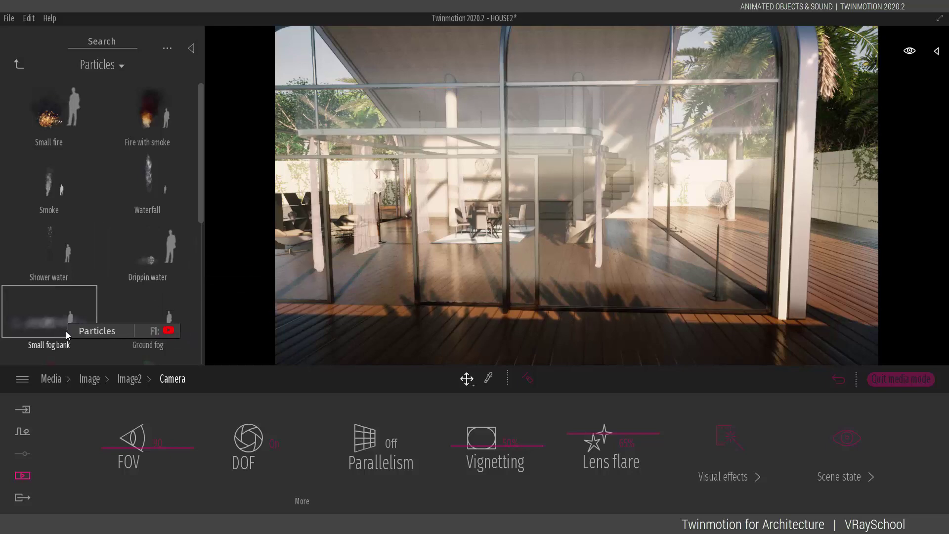
Place a Small fog bank on the wooden deck beside the glass house.
{"action": "right_click_drag", "start_coordinate": [502, 263], "coordinate": [658, 264]}
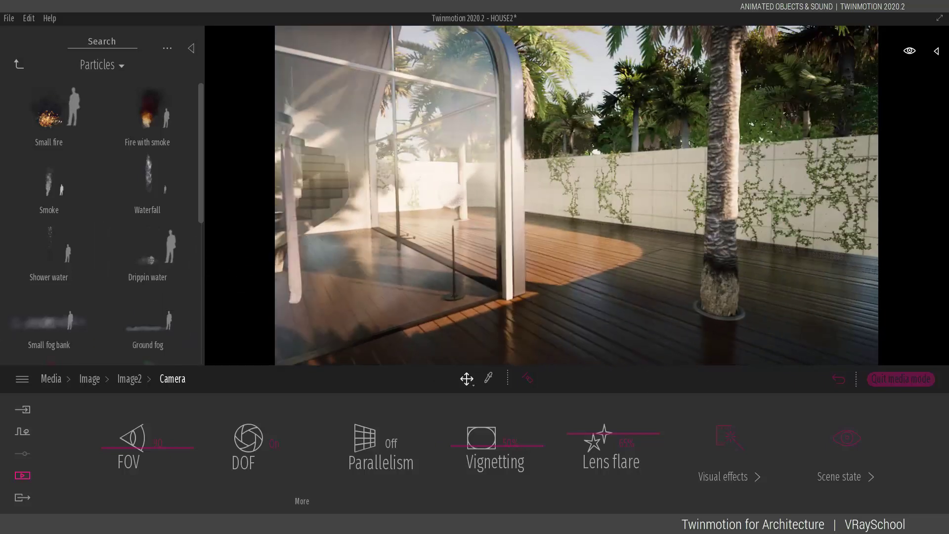
{"action": "left_click_drag", "start_coordinate": [546, 254], "coordinate": [587, 250]}
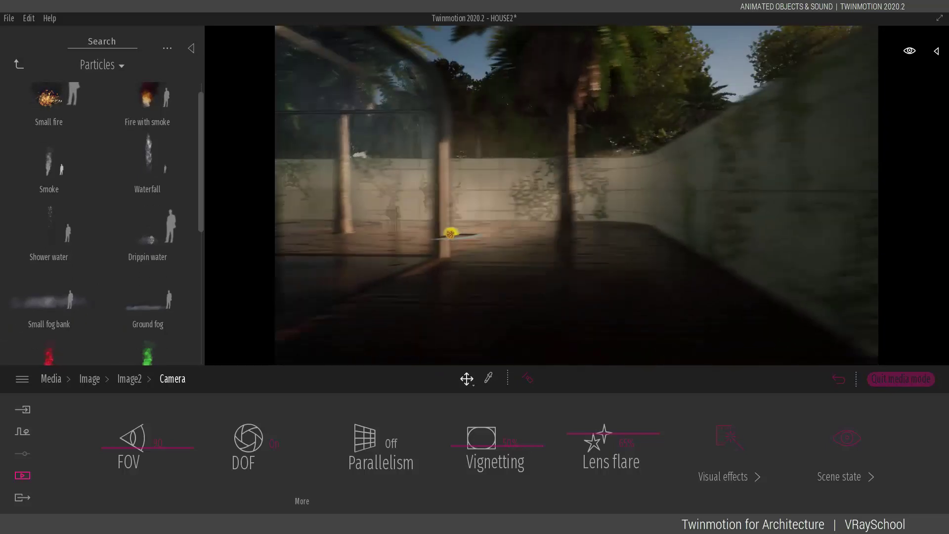
{"action": "key", "text": "s"}
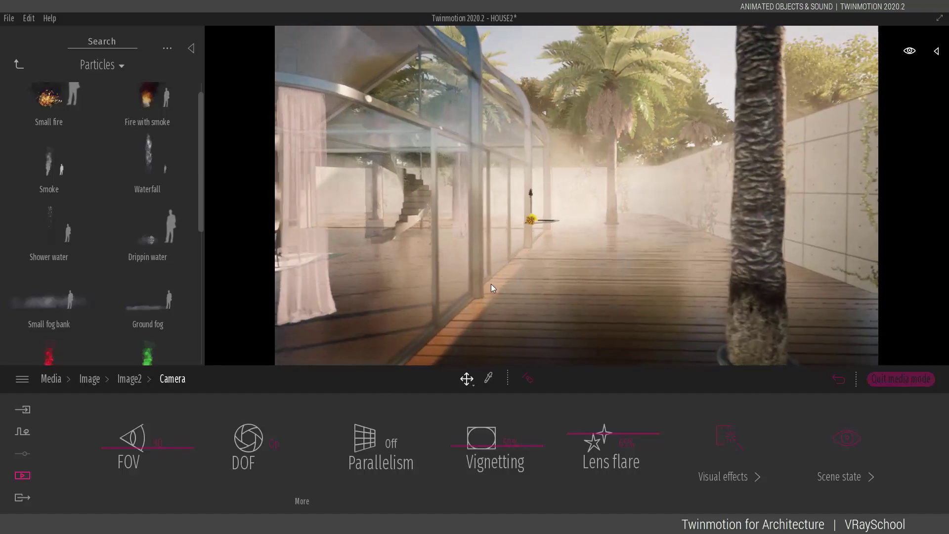
Place a Ground fog on the wooden deck between the pool walkway and the ivy-covered wall.
{"action": "key", "text": "a"}
{"action": "key", "text": "a"}
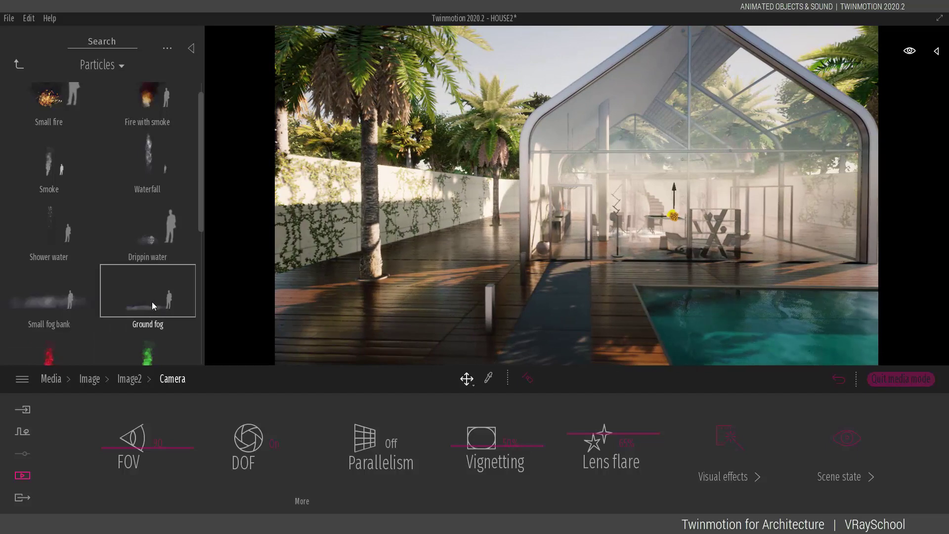
{"action": "left_click_drag", "start_coordinate": [152, 301], "coordinate": [477, 289]}
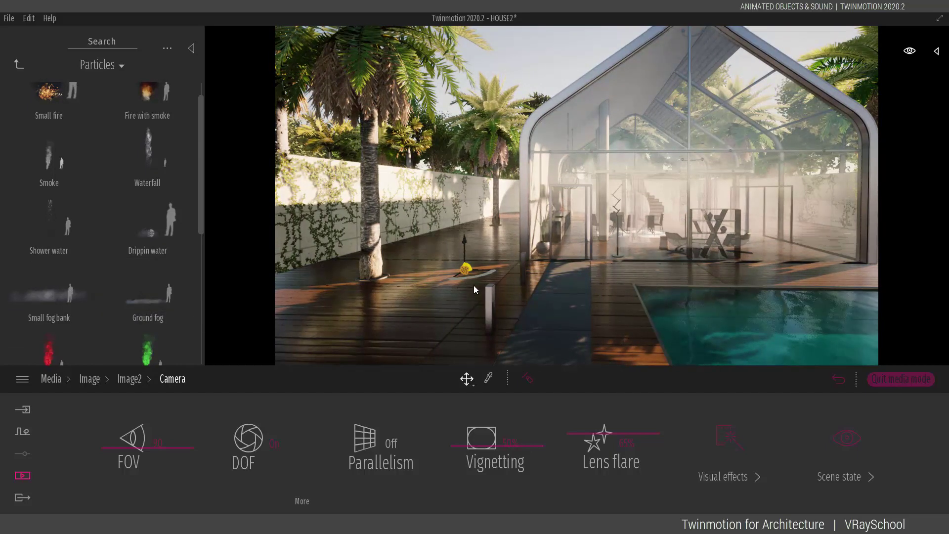
{"action": "key", "text": "s"}
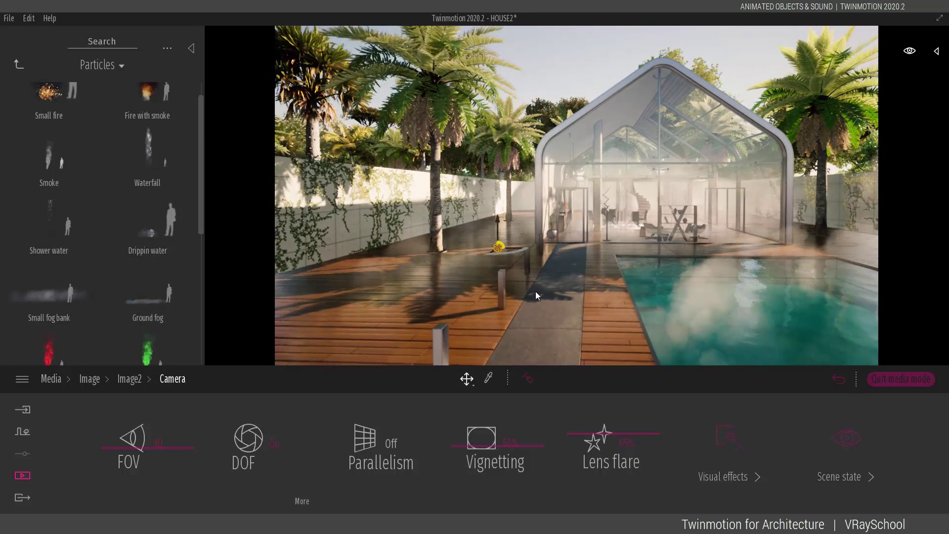
{"action": "key", "text": "s"}
{"action": "key", "text": "s"}
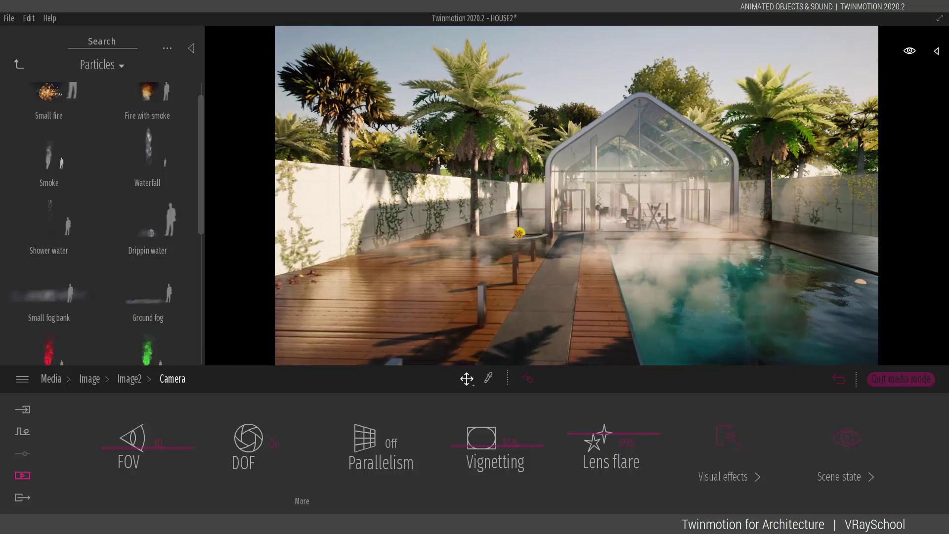
Add a second Ground fog on the opposite deck, between the pool and the plain concrete wall.
{"action": "key", "text": "d"}
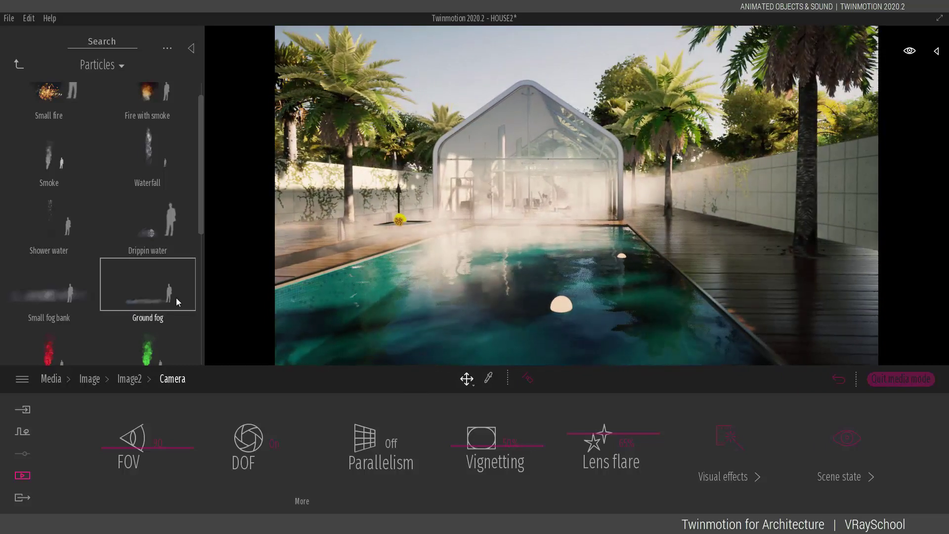
{"action": "left_click_drag", "start_coordinate": [149, 303], "coordinate": [726, 295]}
{"action": "key", "text": "s"}
{"action": "key", "text": "a"}
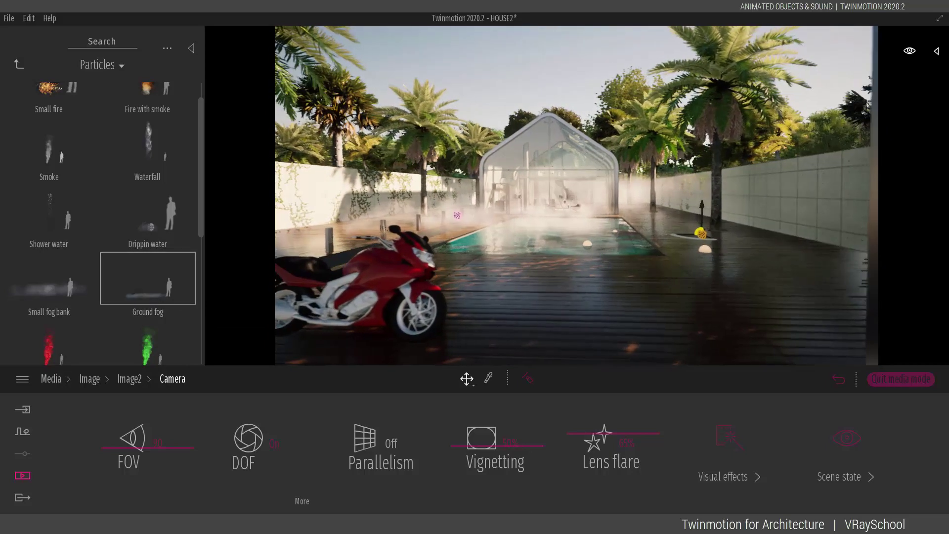
Open the view settings and switch the navigation mode to pedestrian.
{"action": "left_click", "coordinate": [911, 52]}
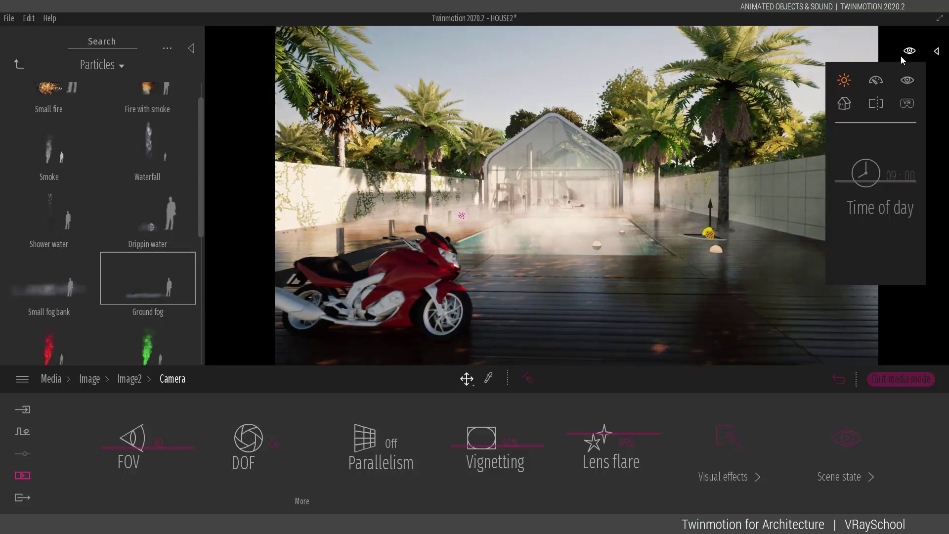
{"action": "left_click", "coordinate": [909, 82]}
{"action": "left_click", "coordinate": [870, 200]}
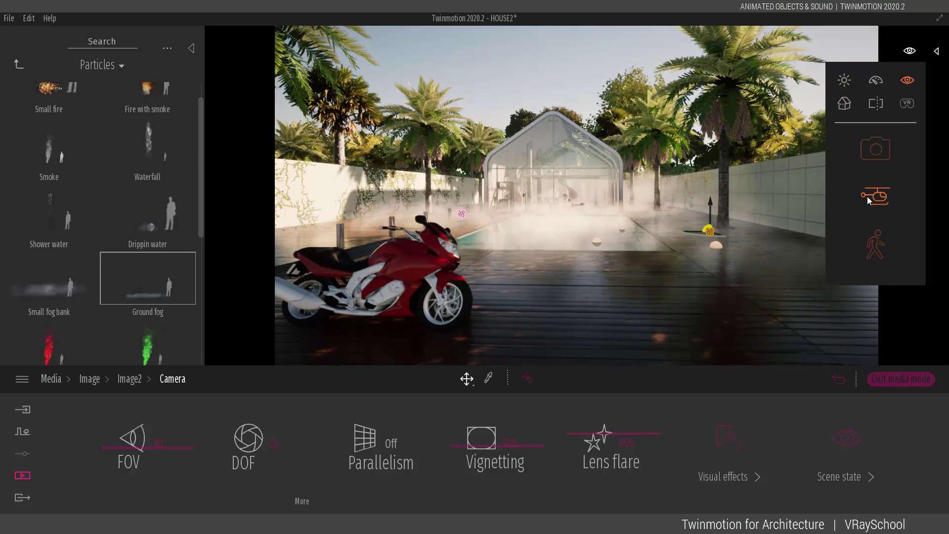
{"action": "left_click", "coordinate": [875, 242]}
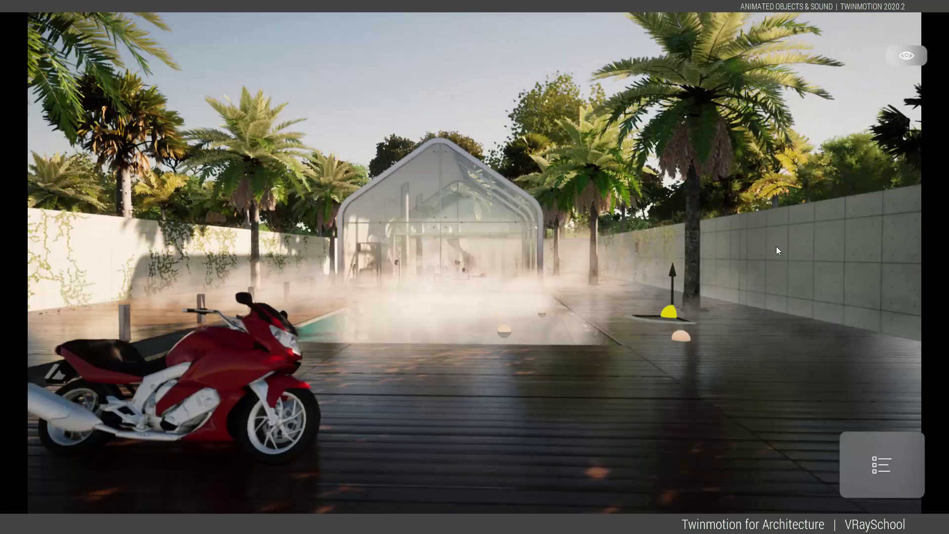
Walk through the fog around the pool and along the deck beside the plain concrete wall.
{"action": "key", "text": "w"}
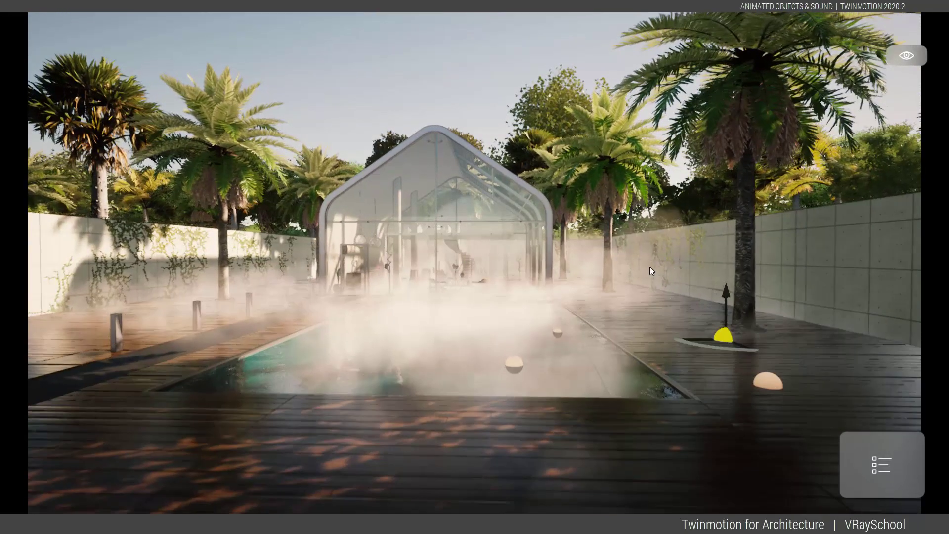
{"action": "key", "text": "w"}
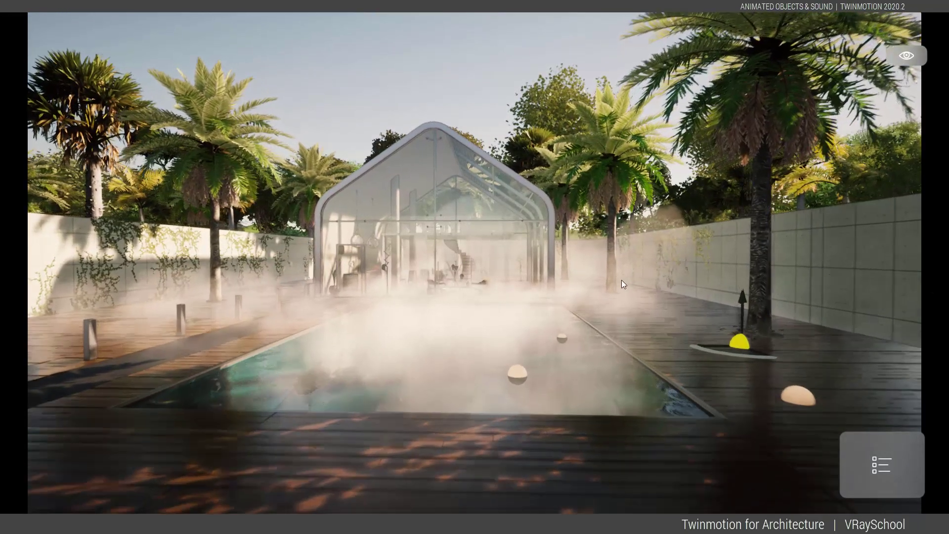
{"action": "key", "text": "d"}
{"action": "mouse_move", "coordinate": [617, 274]}
{"action": "right_mouse_down"}
{"action": "mouse_move", "coordinate": [445, 267]}
{"action": "mouse_move", "coordinate": [436, 281]}
{"action": "mouse_move", "coordinate": [616, 274]}
{"action": "right_mouse_up"}
{"action": "key", "text": "s"}
{"action": "key", "text": "w"}
{"action": "key", "text": "w"}
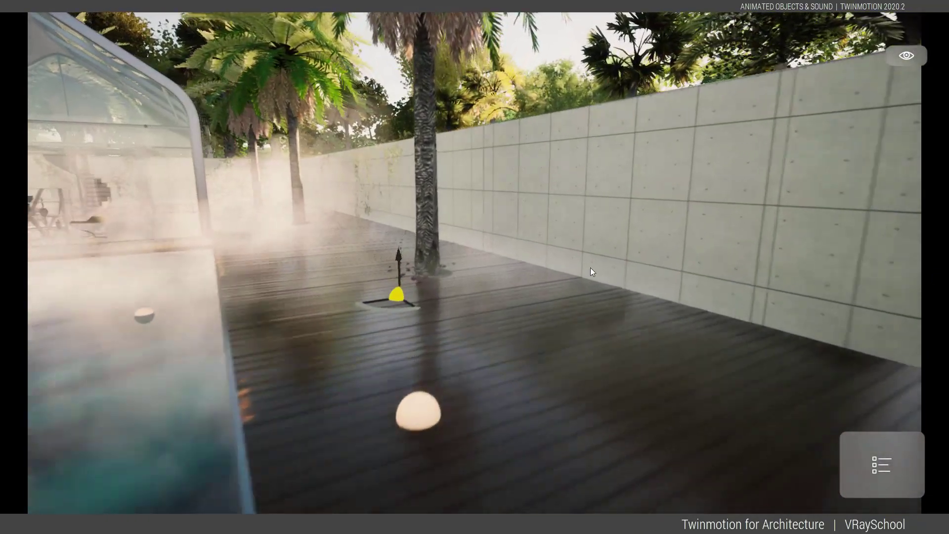
{"action": "right_click_drag", "start_coordinate": [315, 232], "coordinate": [238, 231]}
{"action": "key", "text": "w"}
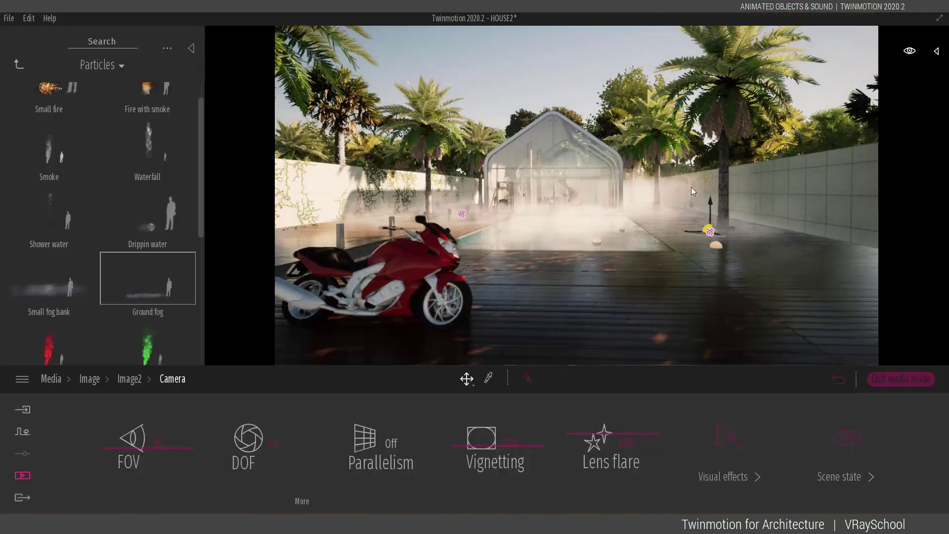
Place Red, Green, Blue and Yellow smoke in a row on the pavement in front of the pool house entrance.
{"action": "scroll", "coordinate": [164, 280], "scroll_direction": "down", "scroll_amount": 1}
{"action": "key", "text": "s"}
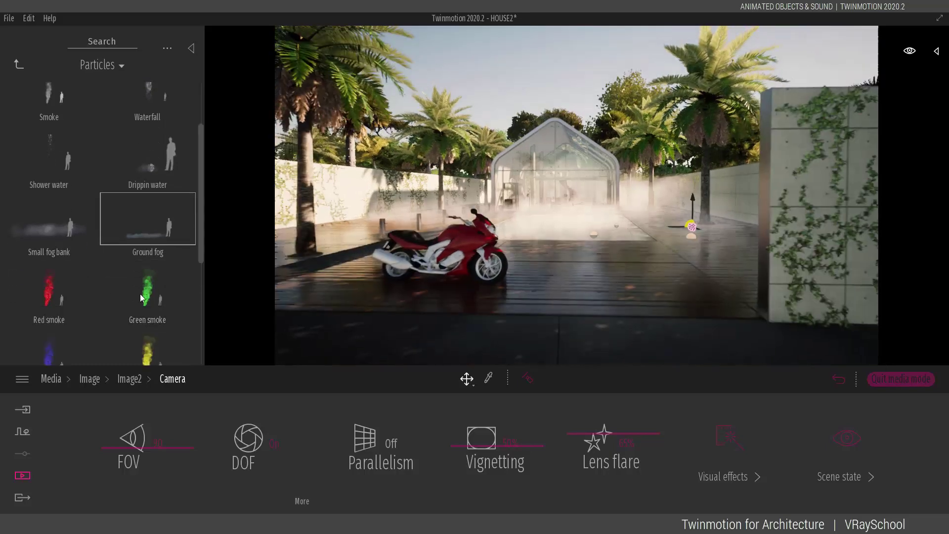
{"action": "scroll", "coordinate": [139, 298], "scroll_direction": "down", "scroll_amount": 1}
{"action": "left_click_drag", "start_coordinate": [55, 218], "coordinate": [376, 327]}
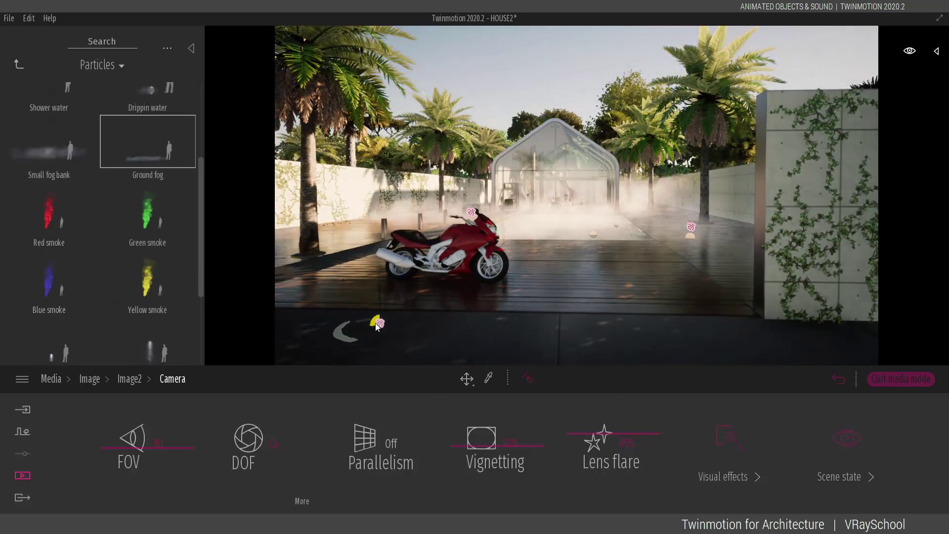
{"action": "left_click", "coordinate": [498, 295]}
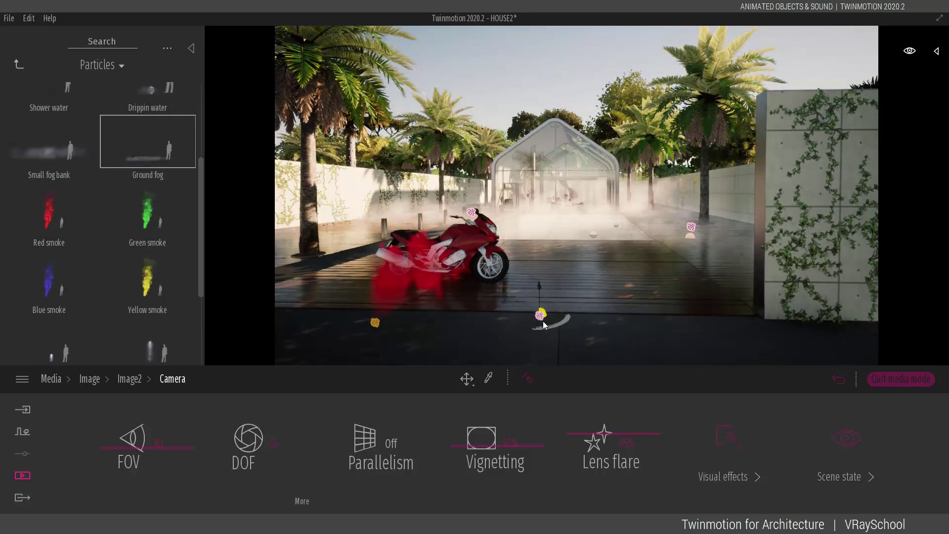
{"action": "left_click_drag", "start_coordinate": [46, 288], "coordinate": [647, 320]}
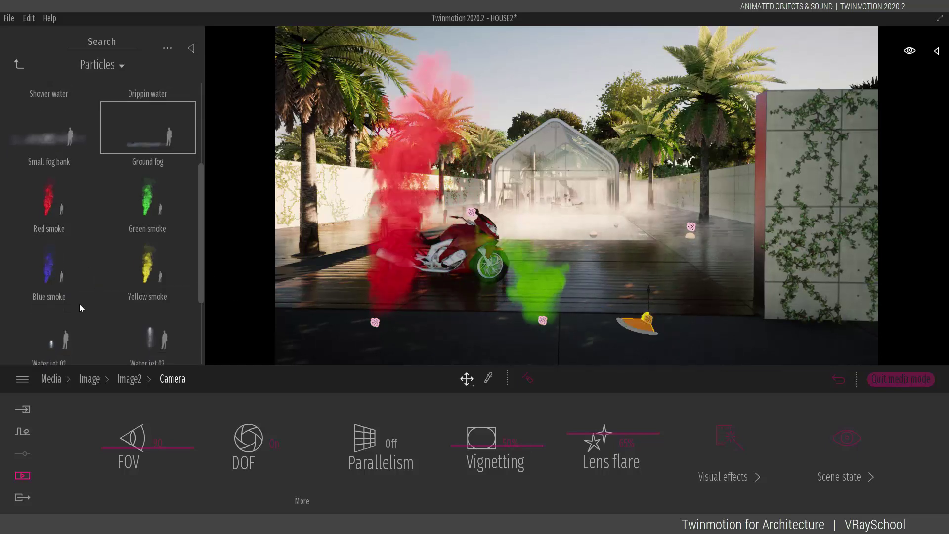
{"action": "scroll", "coordinate": [151, 275], "scroll_direction": "down", "scroll_amount": 1}
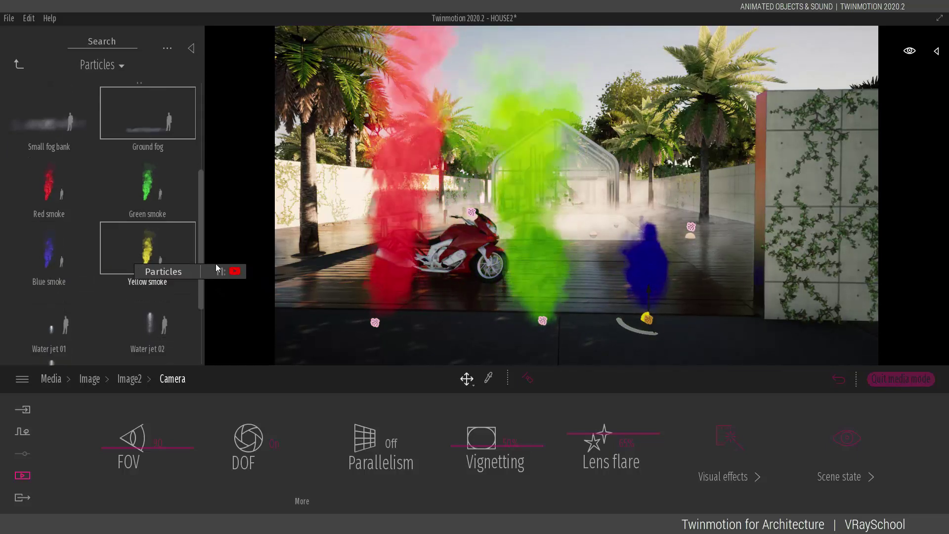
{"action": "scroll", "coordinate": [709, 344], "scroll_direction": "down", "scroll_amount": 5}
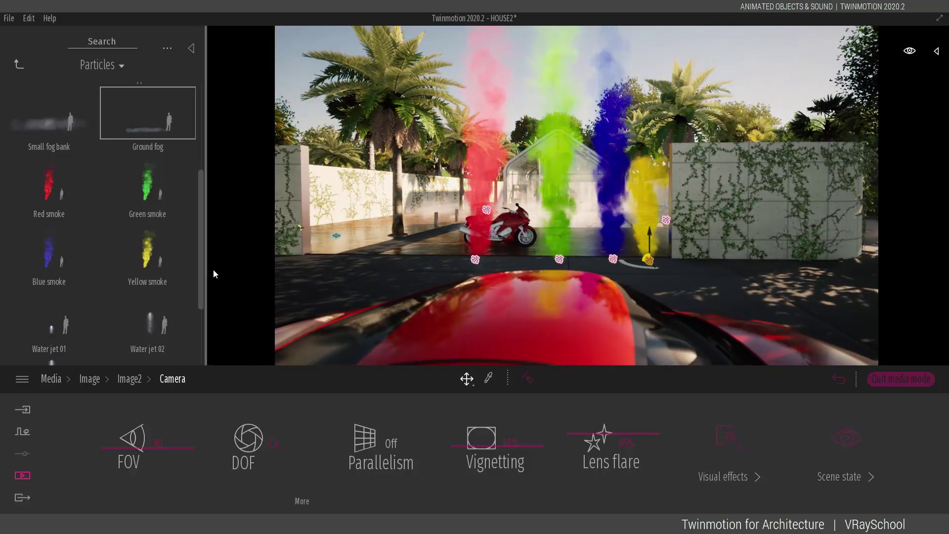
{"action": "scroll", "coordinate": [196, 287], "scroll_direction": "down", "scroll_amount": 3}
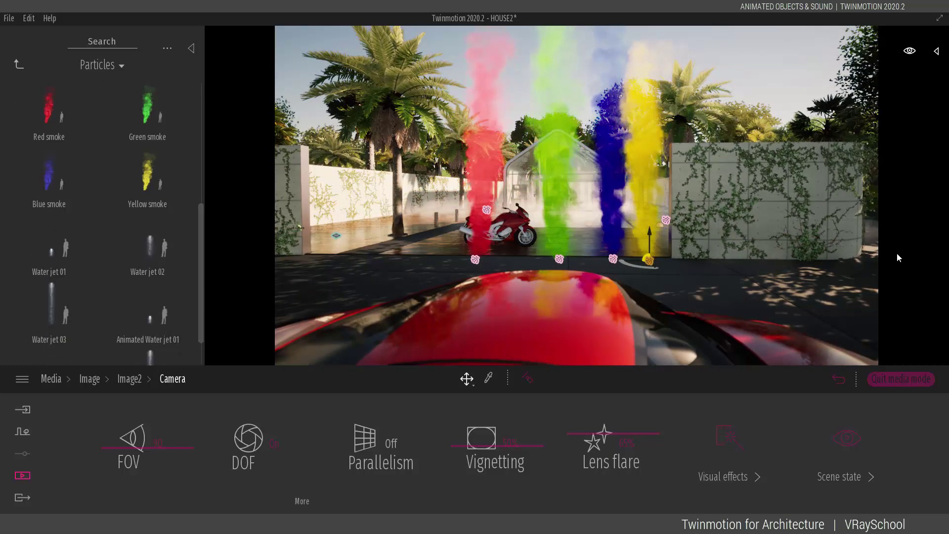
Delete all placed particle objects, from Small fire through Yellow smoke, in the scene graph.
{"action": "left_click", "coordinate": [937, 51]}
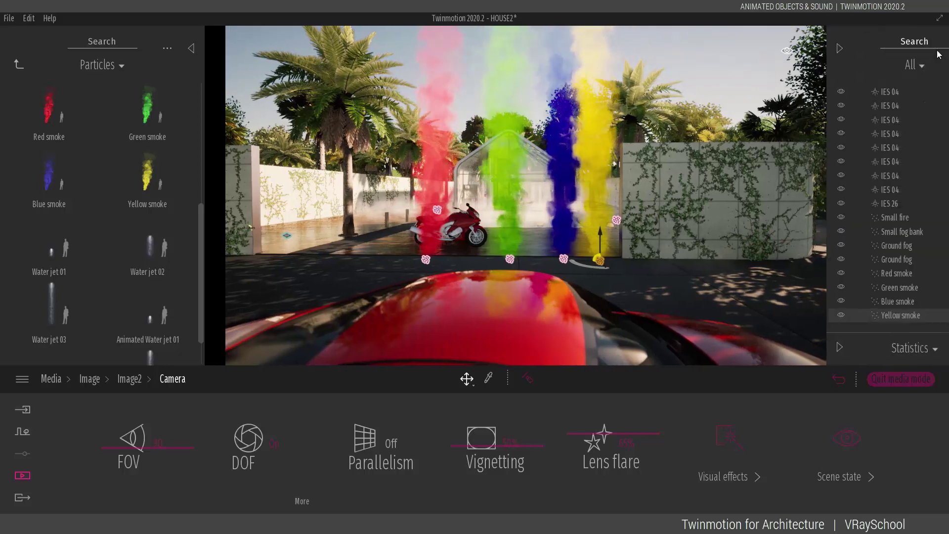
{"action": "left_click", "coordinate": [863, 218]}
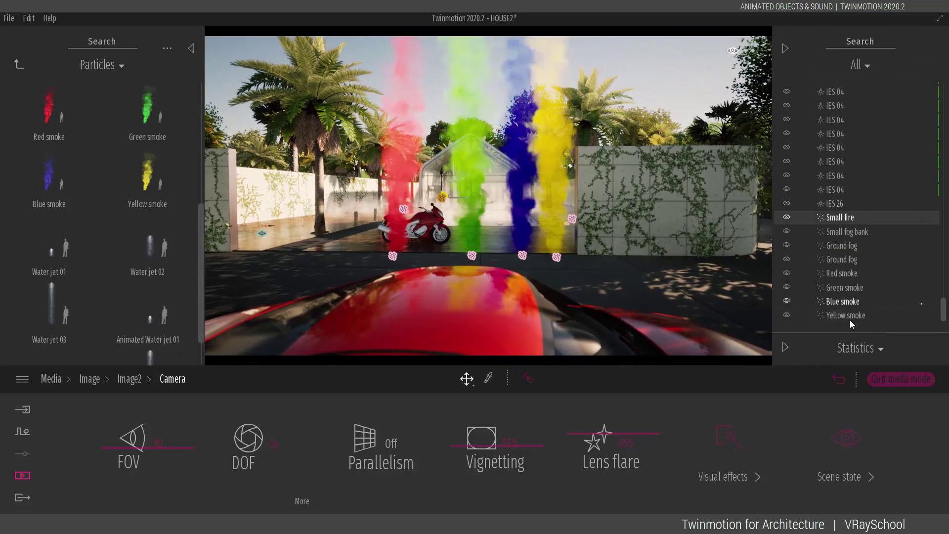
{"action": "left_click", "coordinate": [849, 316], "text": "shift"}
{"action": "key", "text": "Delete"}
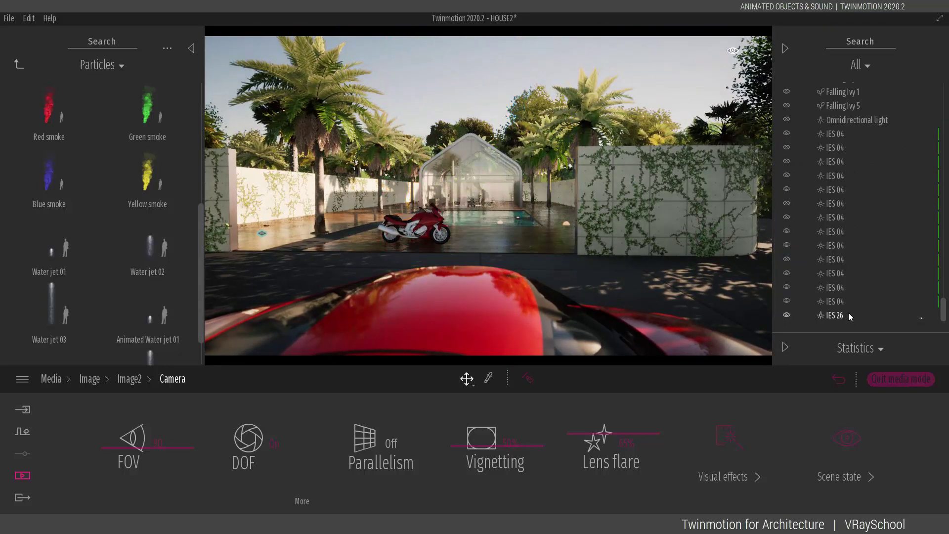
Place Water jet 03, Animated Water jet 01 and Animated Water jet 02 on the open pavement near the red car.
{"action": "left_click_drag", "start_coordinate": [693, 219], "coordinate": [660, 176]}
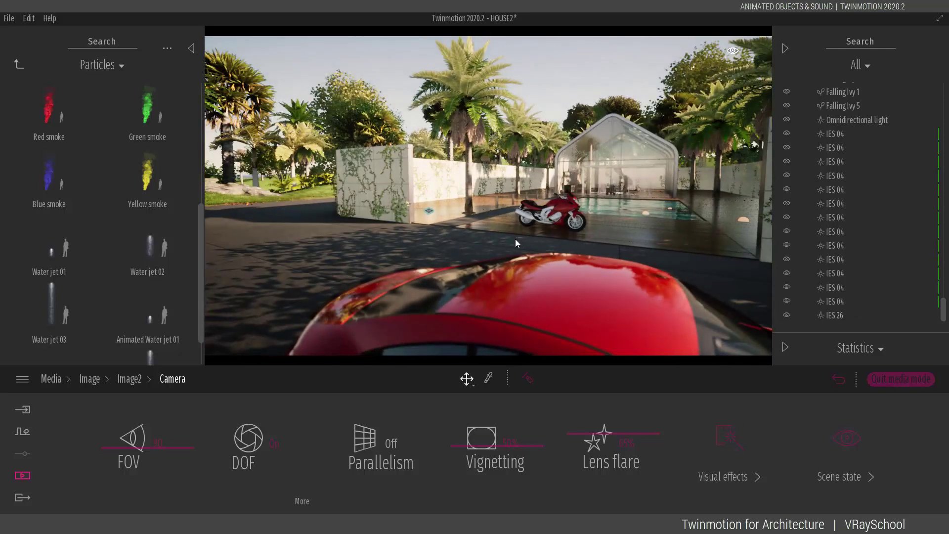
{"action": "left_click_drag", "start_coordinate": [515, 239], "coordinate": [444, 218]}
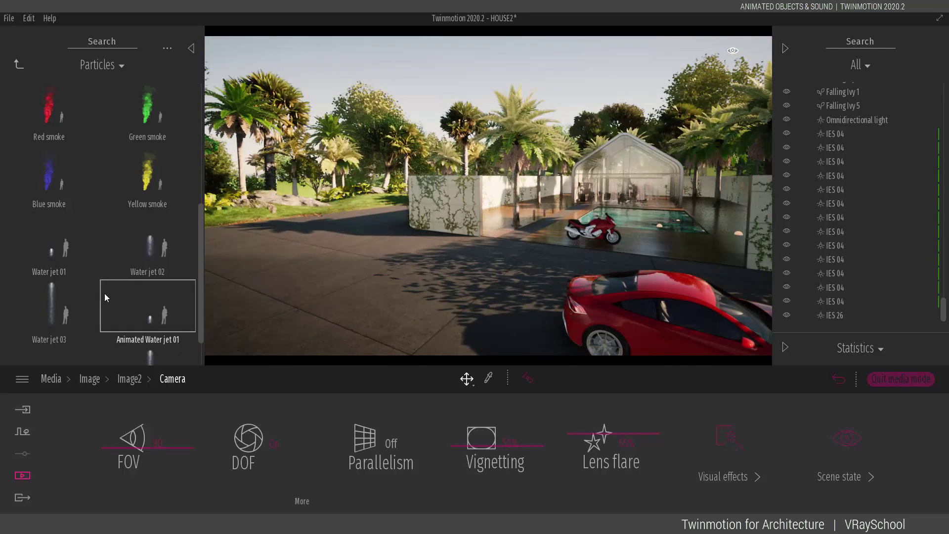
{"action": "left_click_drag", "start_coordinate": [105, 297], "coordinate": [360, 271]}
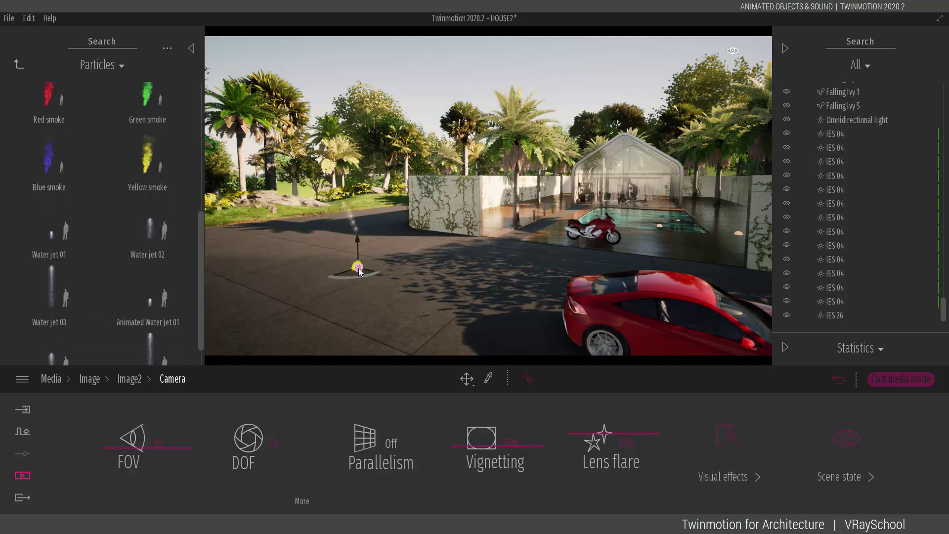
{"action": "mouse_move", "coordinate": [156, 295]}
{"action": "left_mouse_down"}
{"action": "mouse_move", "coordinate": [454, 272]}
{"action": "mouse_move", "coordinate": [446, 264]}
{"action": "left_mouse_up"}
{"action": "scroll", "coordinate": [153, 297], "scroll_direction": "down", "scroll_amount": 1}
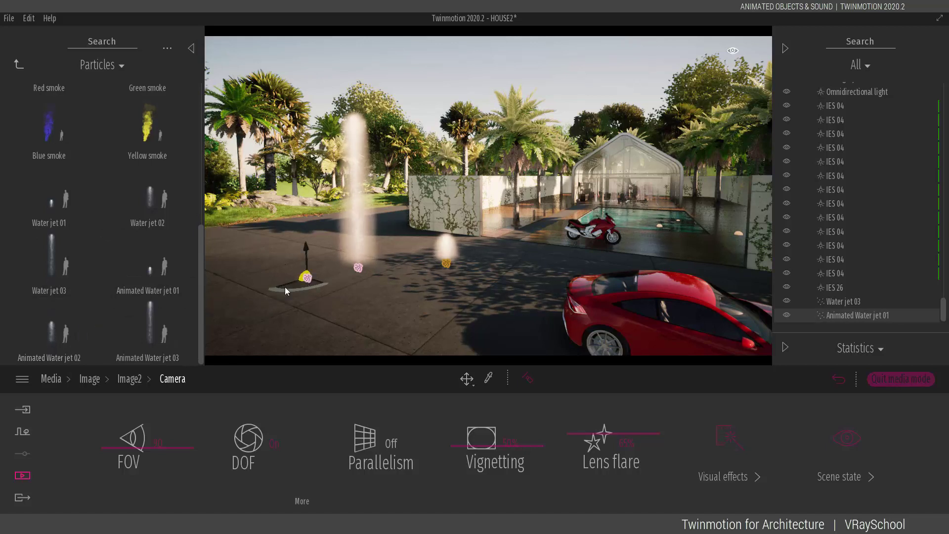
Add Animated Water jet 03, Water jet 01 and Water jet 02 around the other water jets on the pavement.
{"action": "left_click_drag", "start_coordinate": [158, 328], "coordinate": [397, 302]}
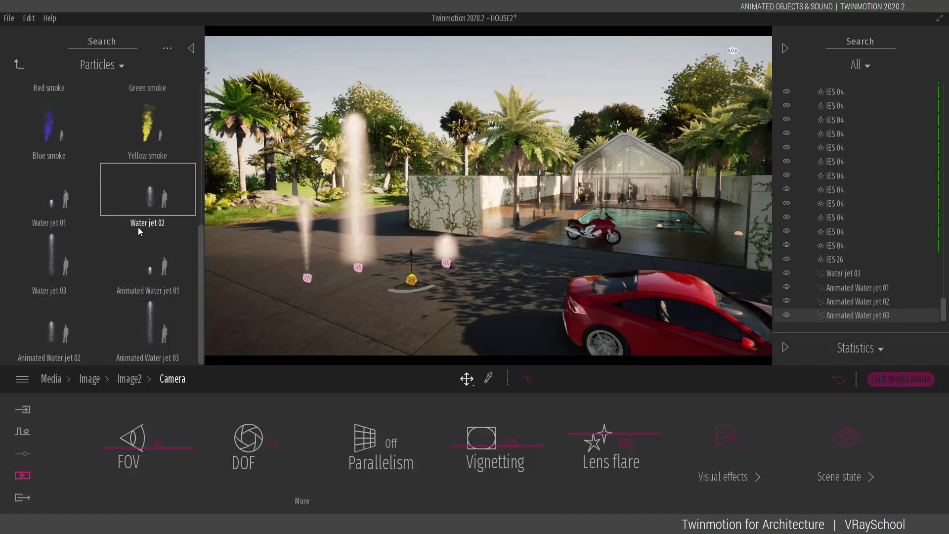
{"action": "left_click_drag", "start_coordinate": [69, 212], "coordinate": [239, 274]}
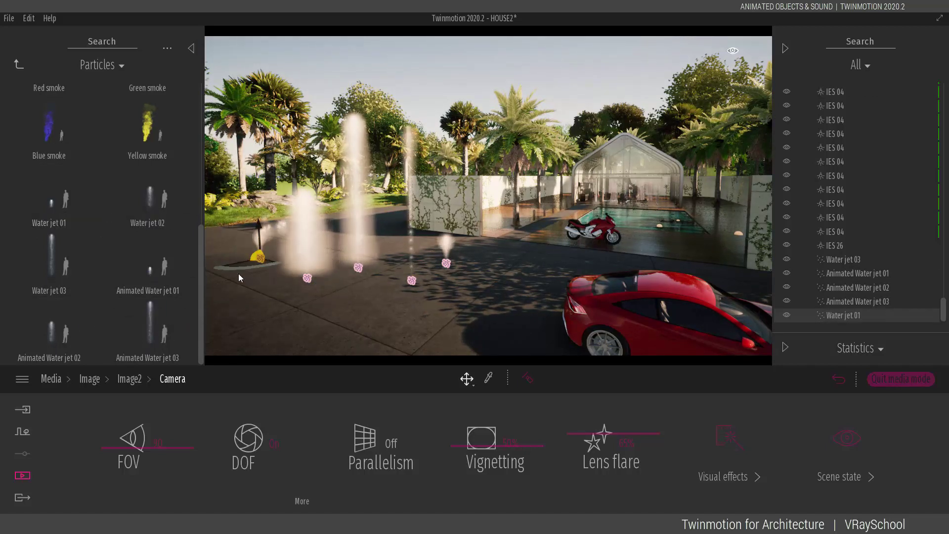
{"action": "left_click_drag", "start_coordinate": [161, 207], "coordinate": [488, 257]}
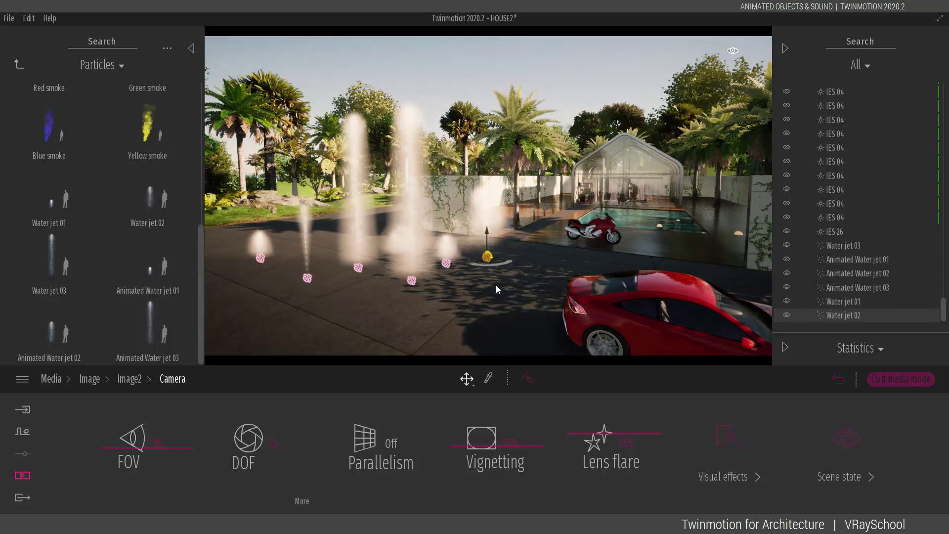
Open the navigation mode settings and examine the water jets from several sides in full screen.
{"action": "right_click_drag", "start_coordinate": [497, 285], "coordinate": [474, 279]}
{"action": "mouse_move", "coordinate": [732, 51]}
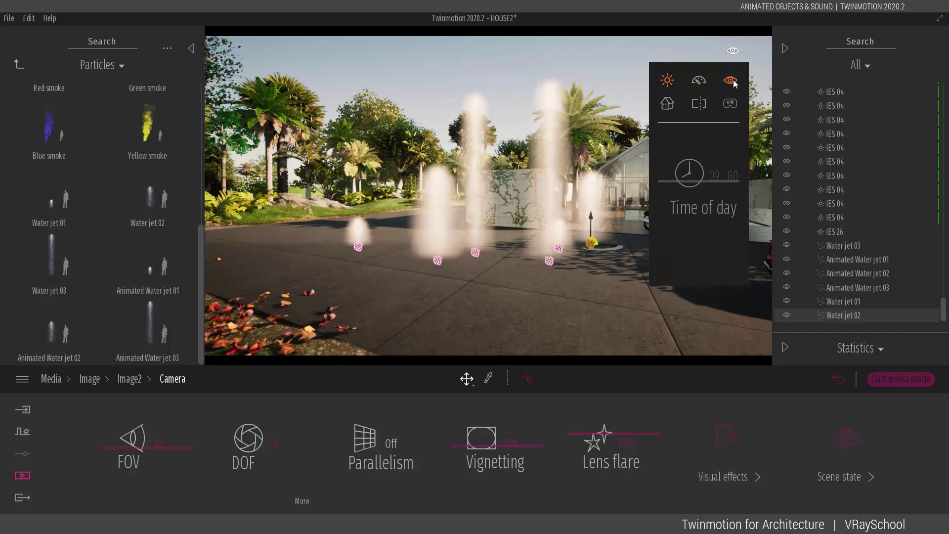
{"action": "left_click", "coordinate": [732, 81]}
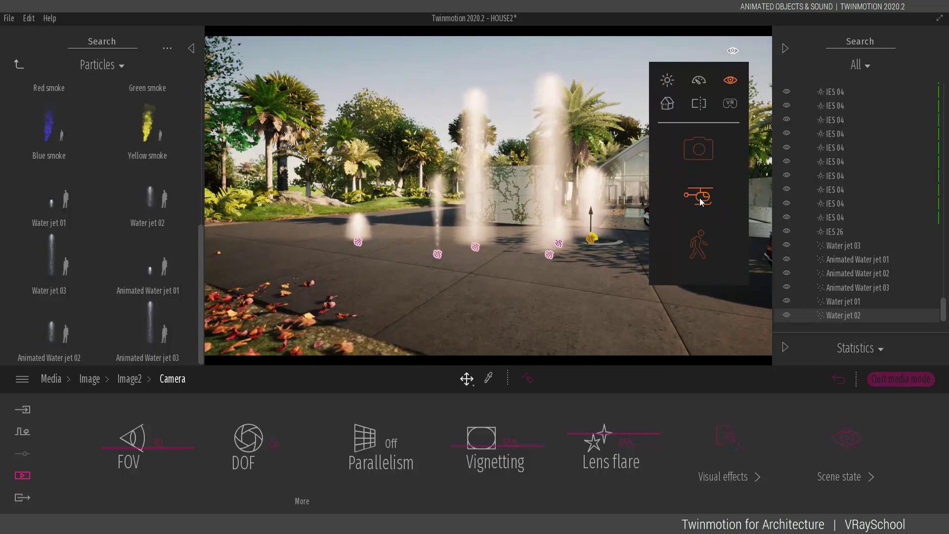
{"action": "key", "text": "F11"}
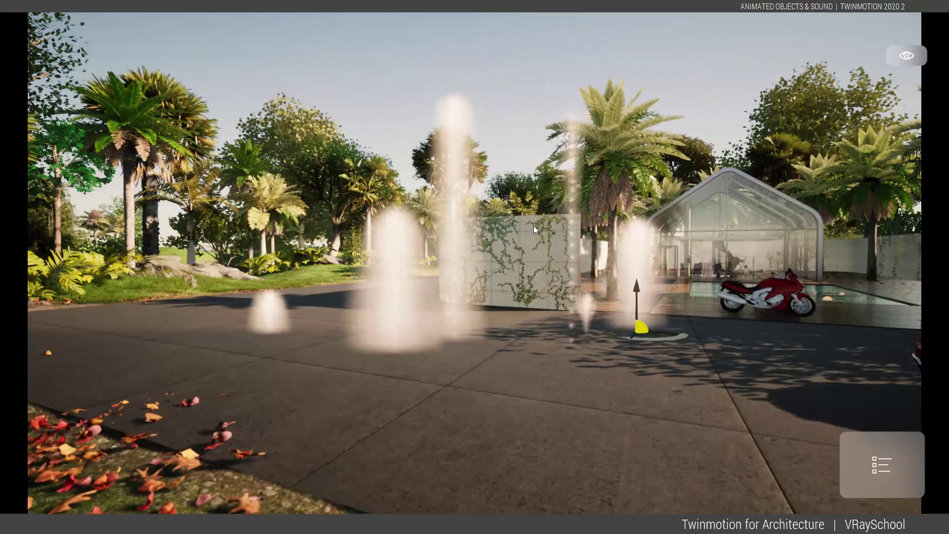
{"action": "scroll", "coordinate": [533, 226], "scroll_direction": "up", "scroll_amount": 3}
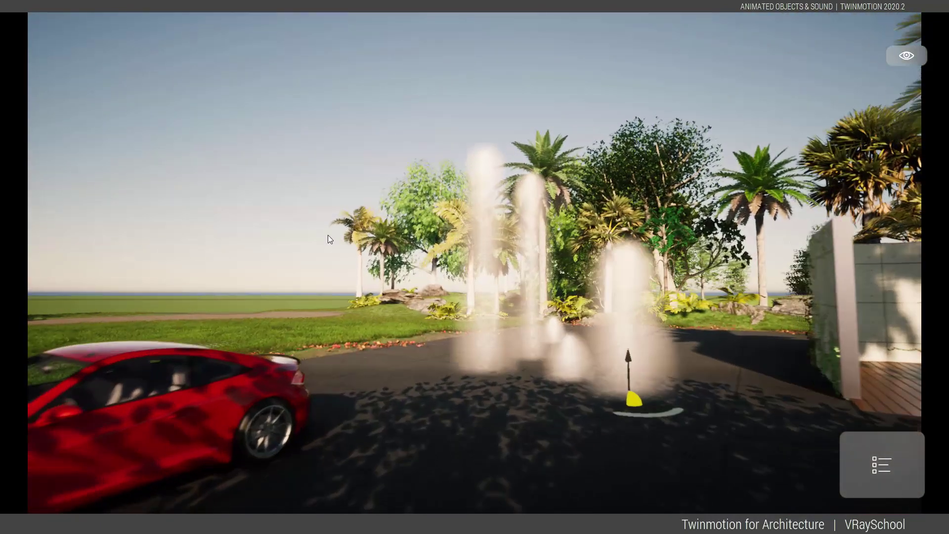
{"action": "key", "text": "Escape"}
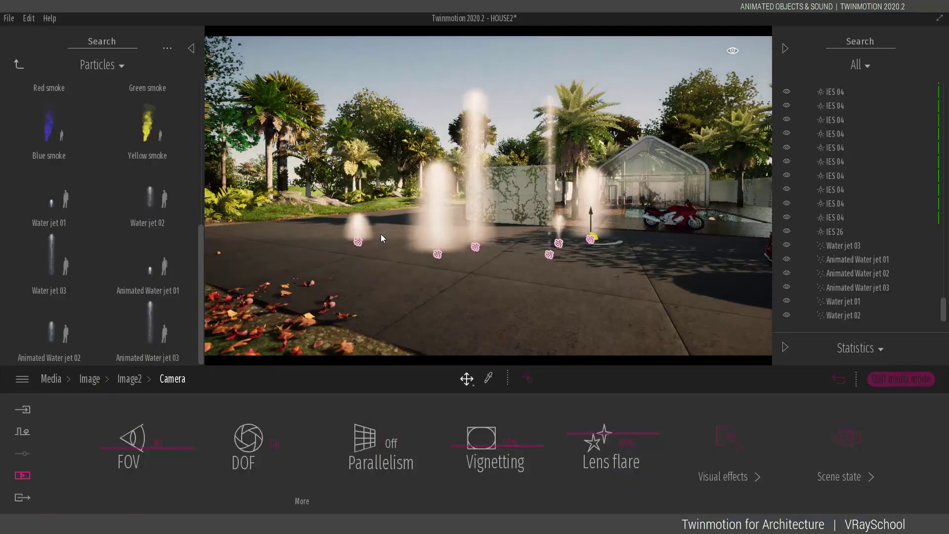
Delete all six water jets from the scene.
{"action": "left_click", "coordinate": [863, 246]}
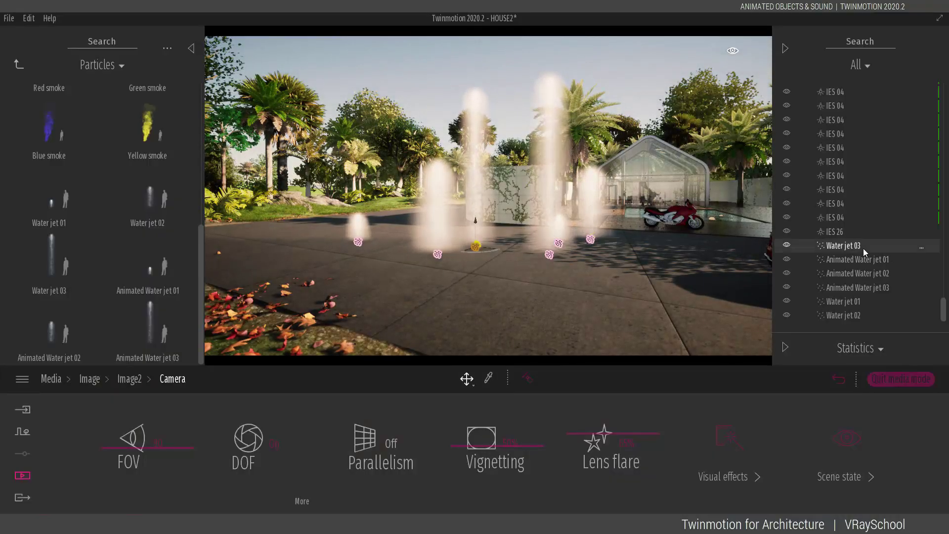
{"action": "left_click", "coordinate": [841, 315], "text": "shift"}
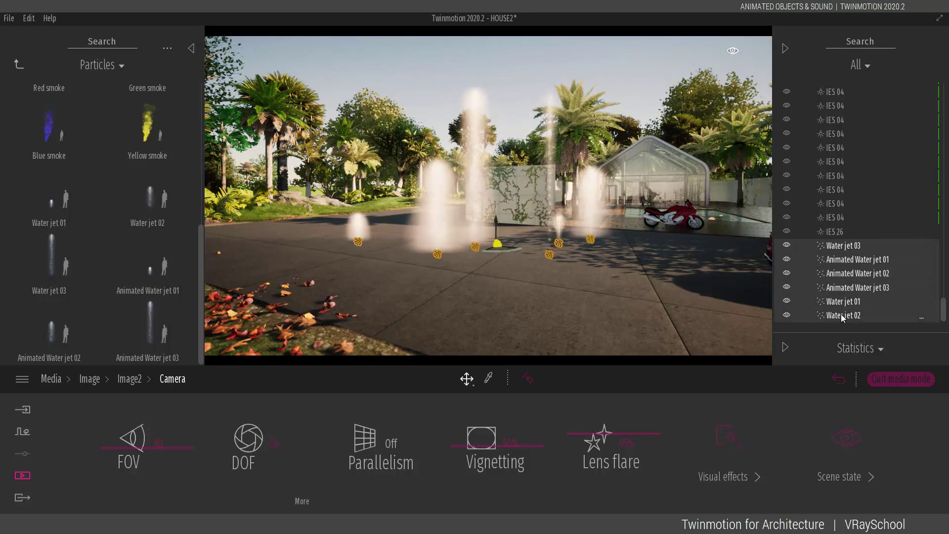
{"action": "key", "text": "Delete"}
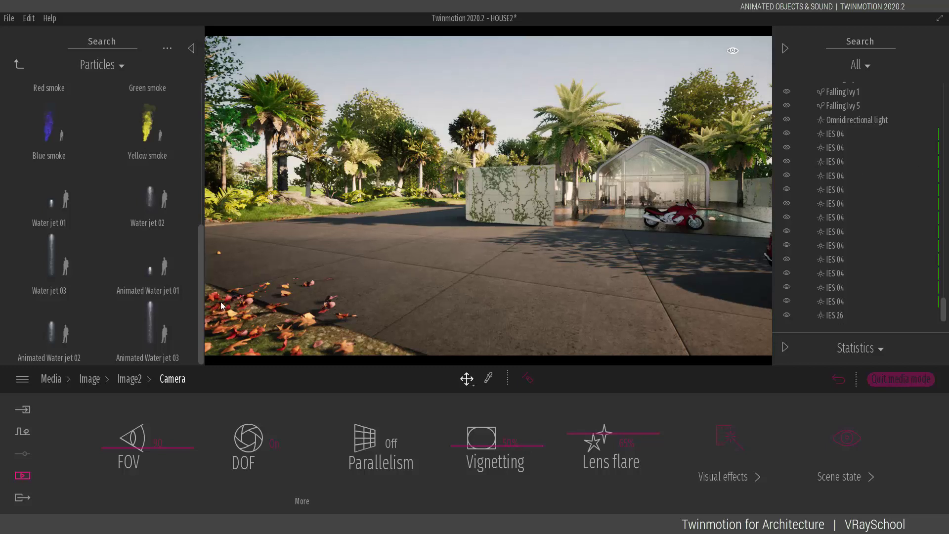
Open the Nature category of the Sounds library.
{"action": "scroll", "coordinate": [191, 308], "scroll_direction": "up", "scroll_amount": 2}
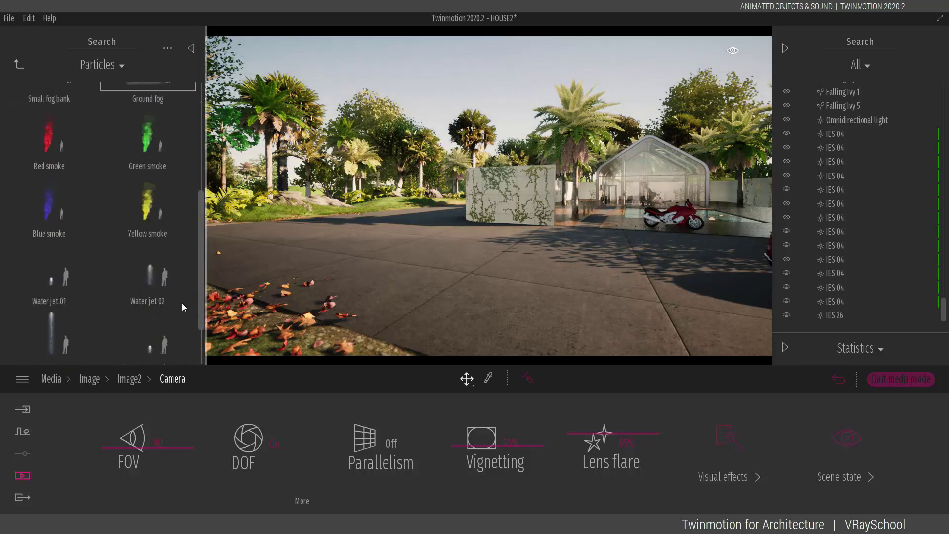
{"action": "scroll", "coordinate": [182, 303], "scroll_direction": "down", "scroll_amount": 2}
{"action": "left_click", "coordinate": [19, 64]}
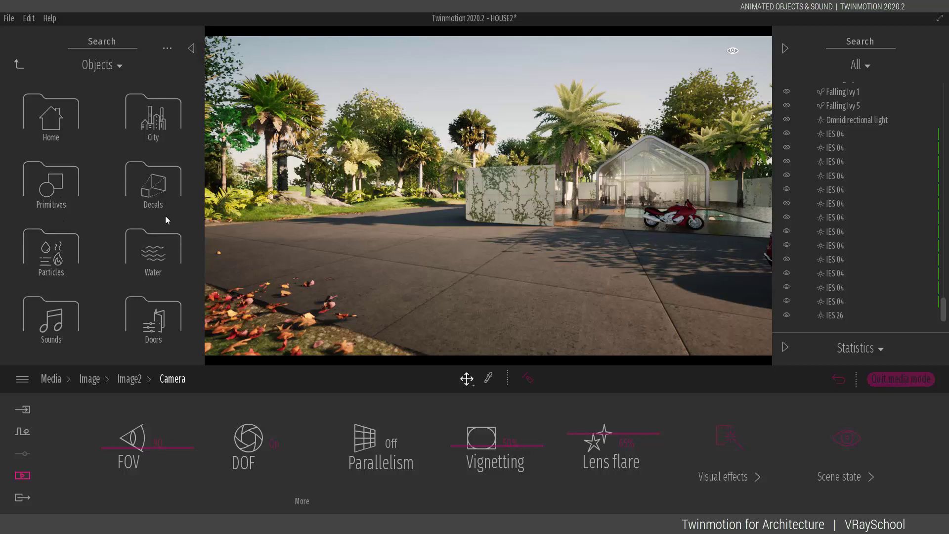
{"action": "left_click", "coordinate": [73, 331]}
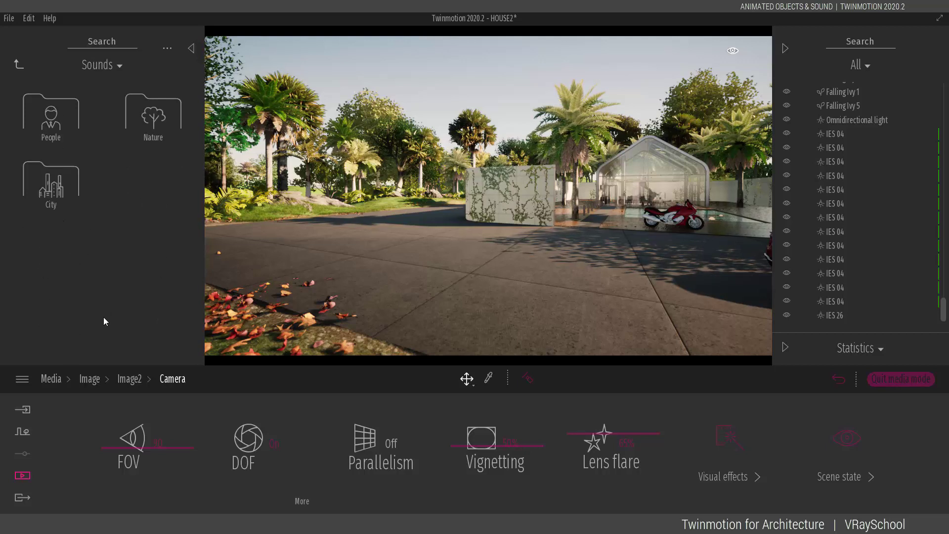
{"action": "left_click", "coordinate": [154, 116]}
Try out a Nature sound on the lawn across the road from the pool house and discard it.
{"action": "scroll", "coordinate": [432, 215], "scroll_direction": "down", "scroll_amount": 5}
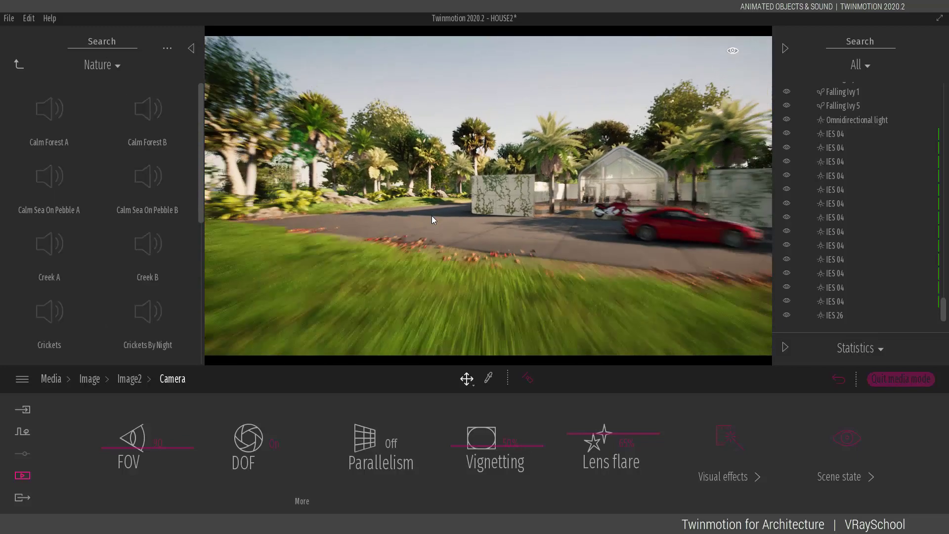
{"action": "mouse_move", "coordinate": [184, 130]}
{"action": "left_mouse_down"}
{"action": "mouse_move", "coordinate": [402, 227]}
{"action": "mouse_move", "coordinate": [416, 251]}
{"action": "mouse_move", "coordinate": [163, 127]}
{"action": "left_mouse_up"}
{"action": "mouse_move", "coordinate": [50, 117]}
{"action": "left_mouse_down"}
{"action": "mouse_move", "coordinate": [432, 240]}
{"action": "mouse_move", "coordinate": [96, 114]}
{"action": "mouse_move", "coordinate": [80, 177]}
{"action": "mouse_move", "coordinate": [406, 242]}
{"action": "mouse_move", "coordinate": [103, 174]}
{"action": "mouse_move", "coordinate": [169, 183]}
{"action": "mouse_move", "coordinate": [414, 249]}
{"action": "mouse_move", "coordinate": [189, 192]}
{"action": "mouse_move", "coordinate": [136, 238]}
{"action": "mouse_move", "coordinate": [89, 253]}
{"action": "mouse_move", "coordinate": [372, 293]}
{"action": "mouse_move", "coordinate": [146, 251]}
{"action": "mouse_move", "coordinate": [406, 300]}
{"action": "mouse_move", "coordinate": [81, 282]}
{"action": "mouse_move", "coordinate": [389, 309]}
{"action": "mouse_move", "coordinate": [85, 258]}
{"action": "mouse_move", "coordinate": [135, 256]}
{"action": "mouse_move", "coordinate": [147, 242]}
{"action": "mouse_move", "coordinate": [363, 280]}
{"action": "mouse_move", "coordinate": [200, 219]}
{"action": "mouse_move", "coordinate": [161, 227]}
{"action": "mouse_move", "coordinate": [140, 257]}
{"action": "mouse_move", "coordinate": [318, 257]}
{"action": "mouse_move", "coordinate": [346, 266]}
{"action": "mouse_move", "coordinate": [46, 257]}
{"action": "mouse_move", "coordinate": [449, 279]}
{"action": "mouse_move", "coordinate": [405, 272]}
{"action": "mouse_move", "coordinate": [61, 289]}
{"action": "mouse_move", "coordinate": [142, 303]}
{"action": "mouse_move", "coordinate": [437, 264]}
{"action": "left_mouse_up"}
{"action": "scroll", "coordinate": [135, 257], "scroll_direction": "down", "scroll_amount": 4}
{"action": "scroll", "coordinate": [161, 227], "scroll_direction": "down", "scroll_amount": 1}
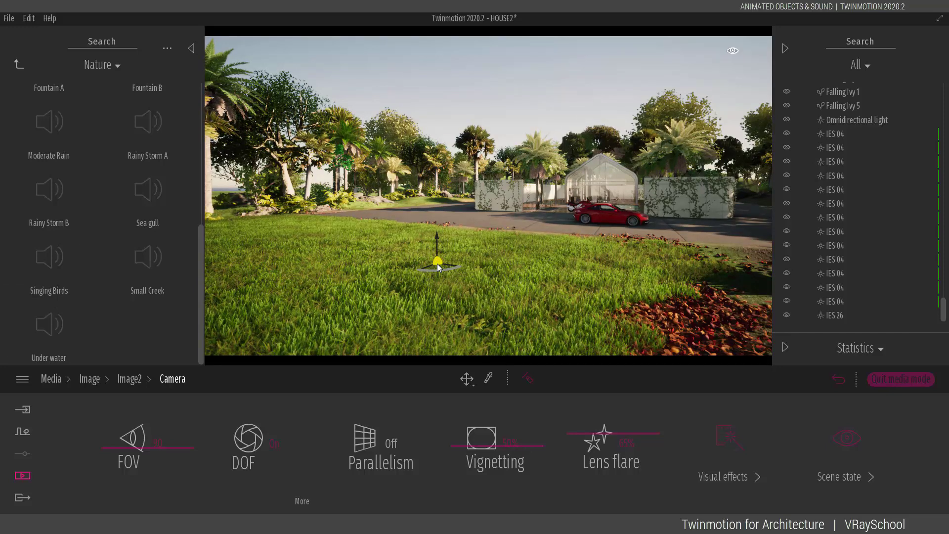
{"action": "mouse_move", "coordinate": [437, 264]}
{"action": "left_mouse_down"}
{"action": "mouse_move", "coordinate": [171, 288]}
{"action": "mouse_move", "coordinate": [177, 282]}
{"action": "left_mouse_up"}
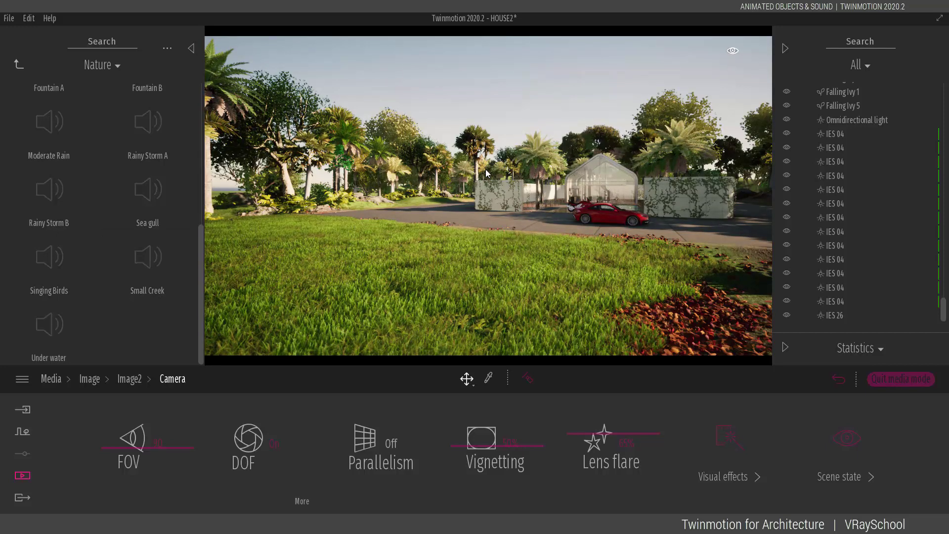
Place the Calm Forest A sound from the Nature category on the lawn across the road from the pool house.
{"action": "key", "text": "w"}
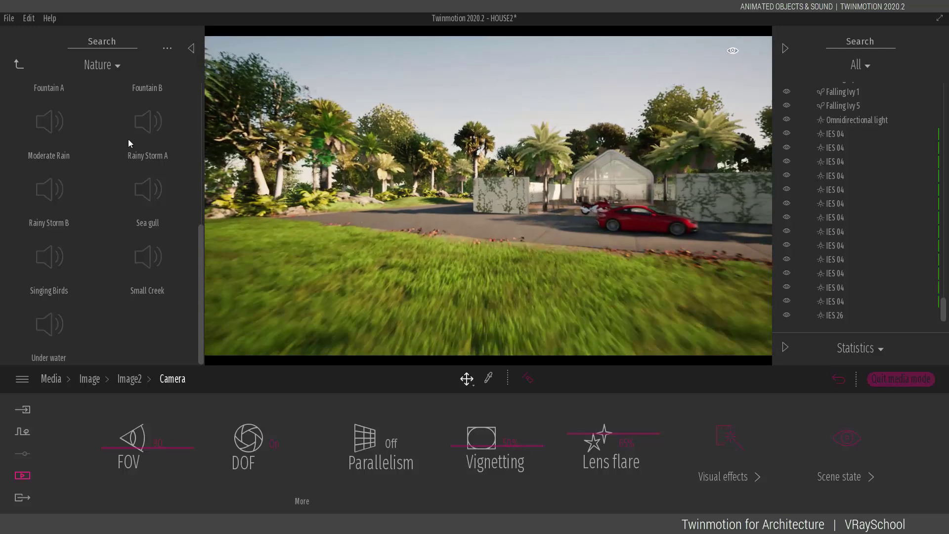
{"action": "left_click_drag", "start_coordinate": [197, 234], "coordinate": [212, 94]}
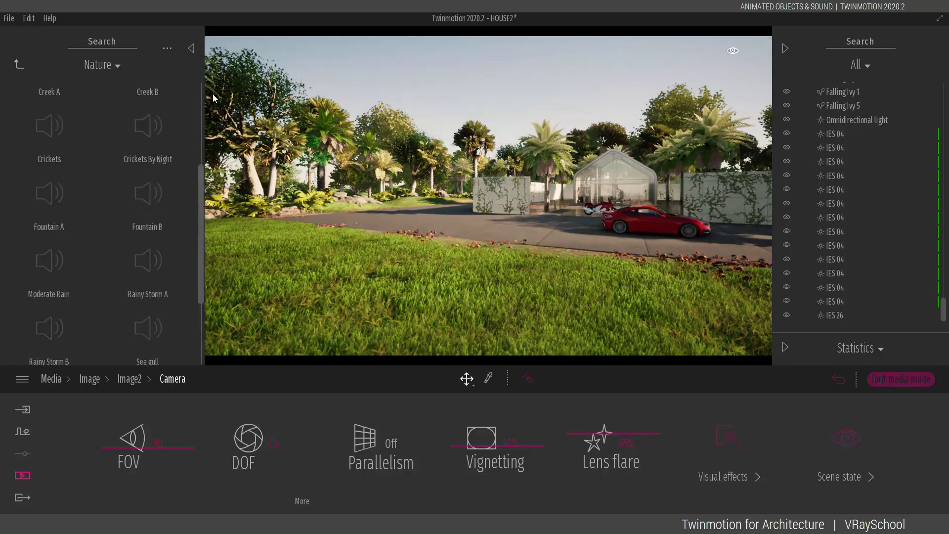
{"action": "left_click_drag", "start_coordinate": [82, 130], "coordinate": [331, 320]}
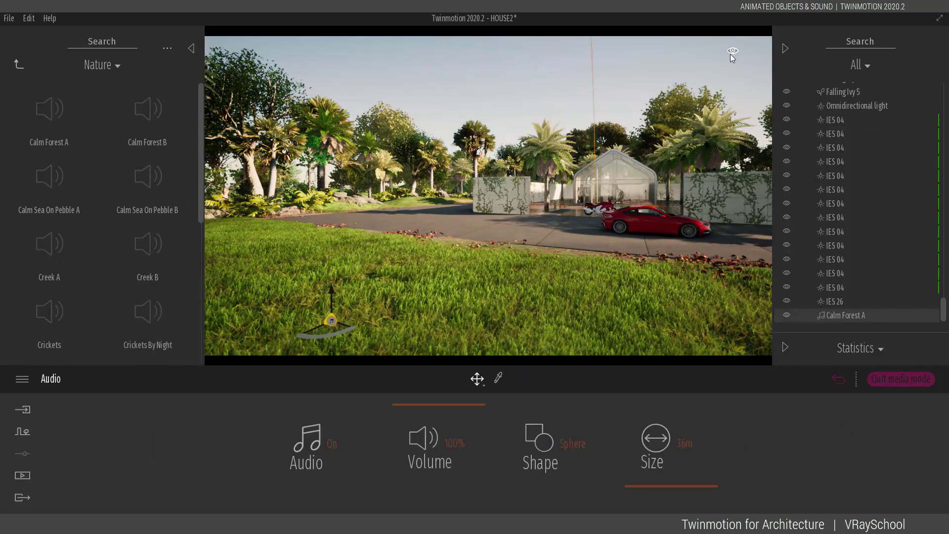
Switch the navigation mode and walk from the lawn across the road in full screen to check the Calm Forest A sound.
{"action": "mouse_move", "coordinate": [733, 52]}
{"action": "left_click", "coordinate": [731, 80]}
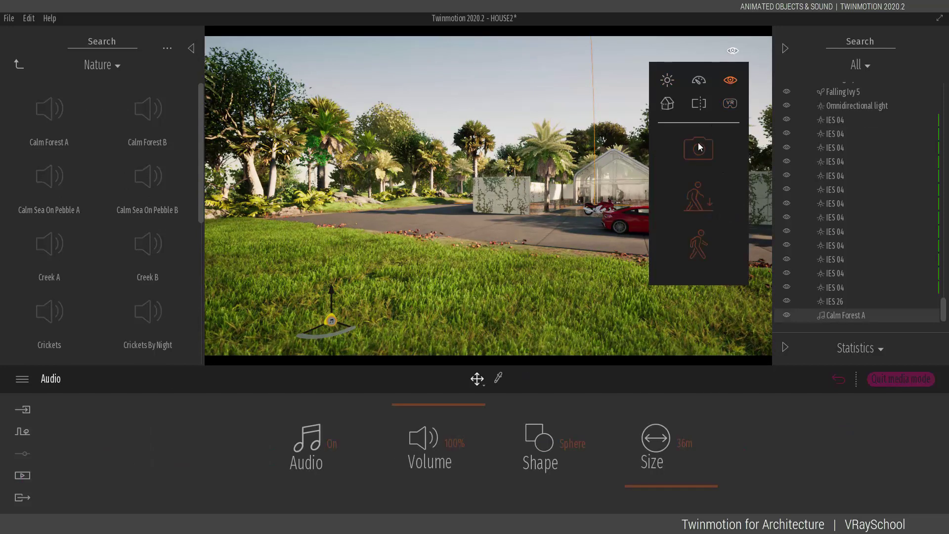
{"action": "left_click", "coordinate": [696, 197]}
{"action": "key", "text": "F11"}
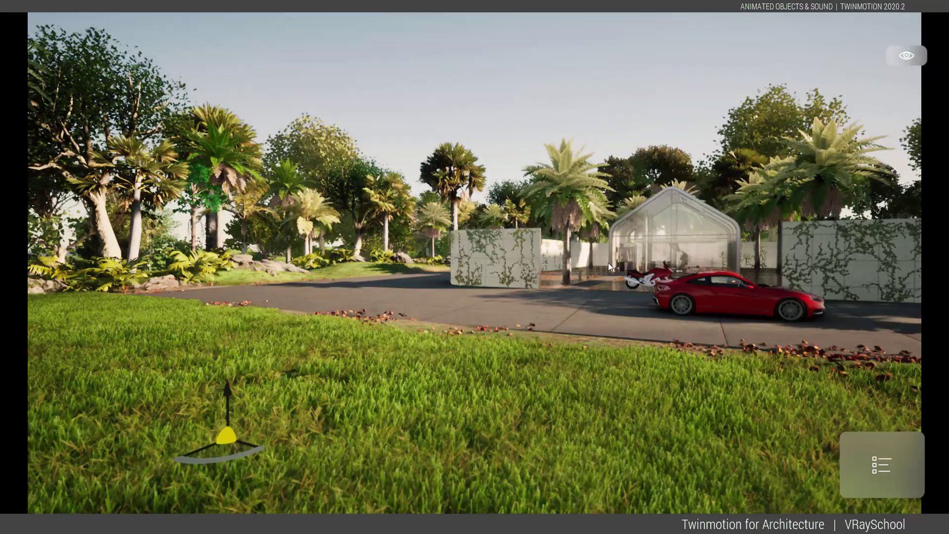
{"action": "key", "text": "w"}
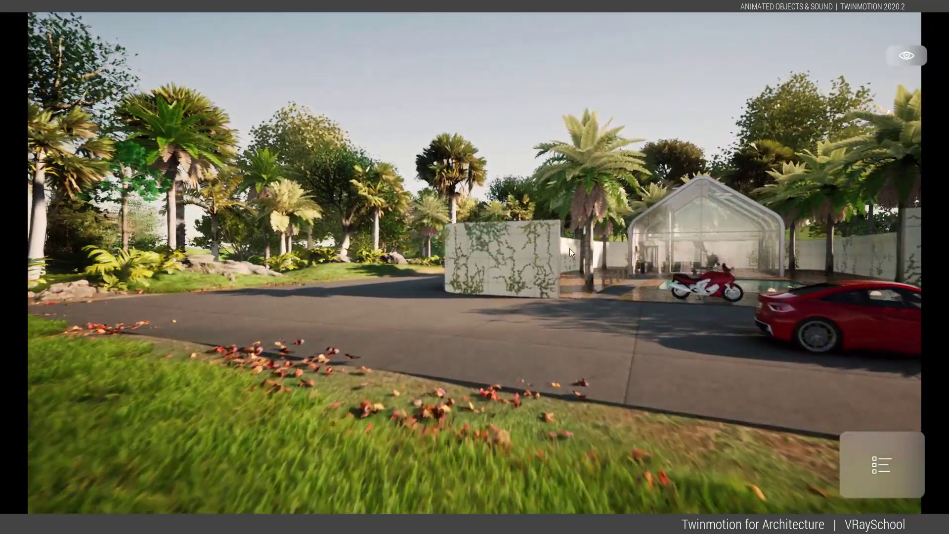
{"action": "right_click_drag", "start_coordinate": [570, 249], "coordinate": [697, 250]}
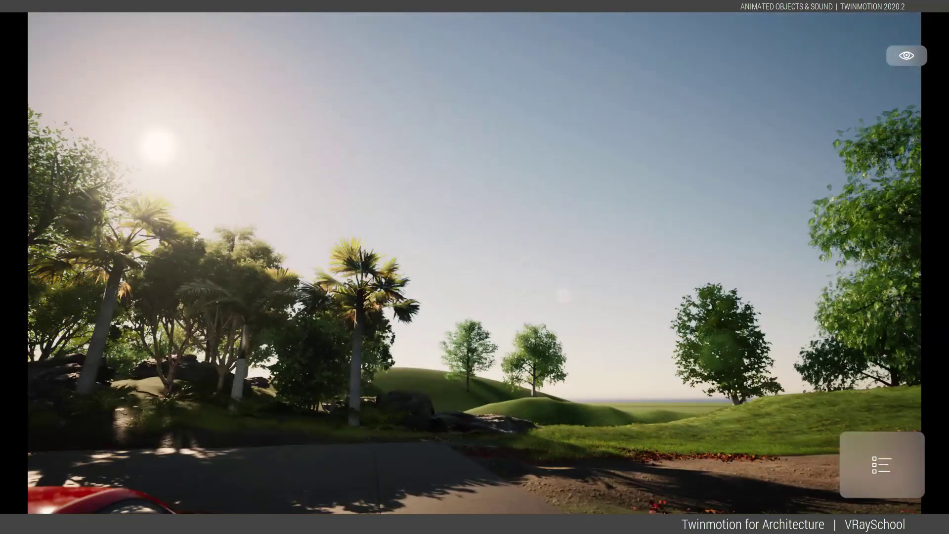
{"action": "key", "text": "Escape"}
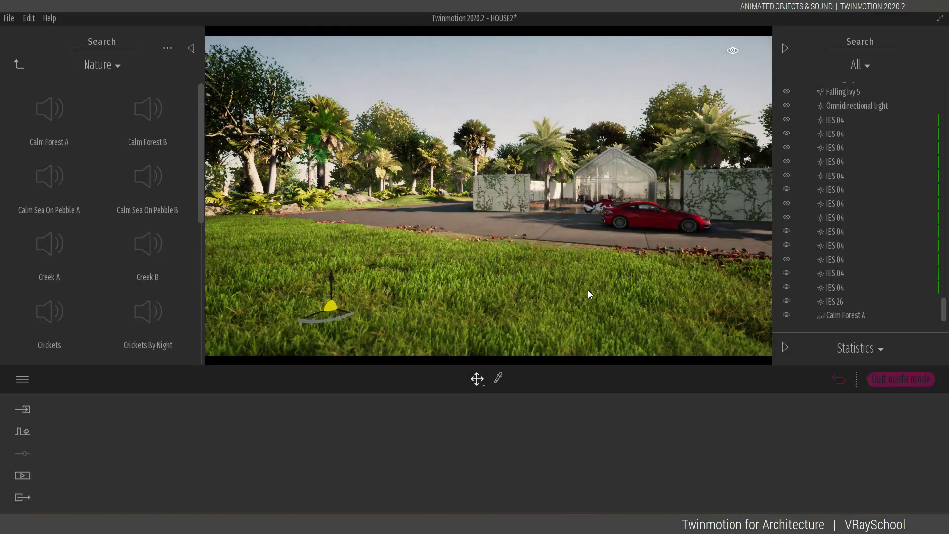
Set the volume of the Calm Forest A sound to 11%.
{"action": "left_click", "coordinate": [840, 315]}
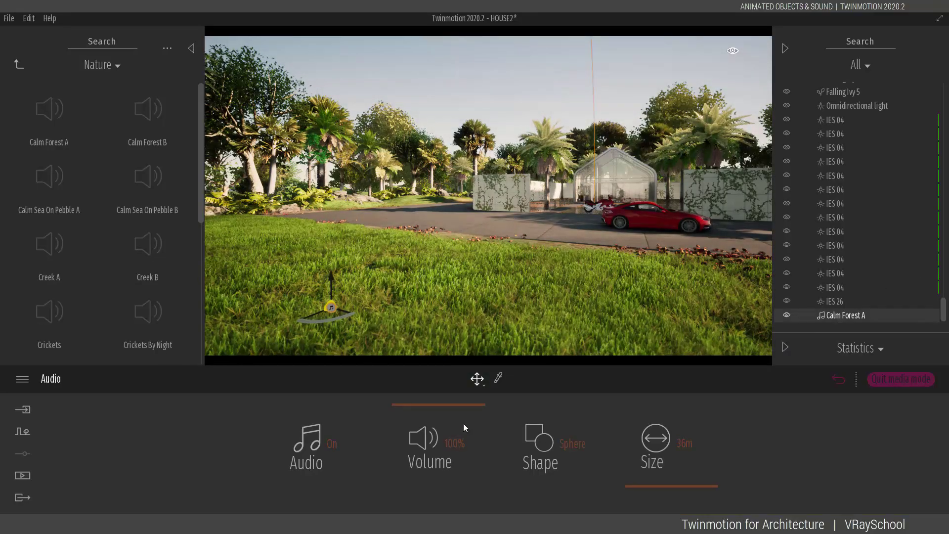
{"action": "left_click_drag", "start_coordinate": [467, 407], "coordinate": [461, 478]}
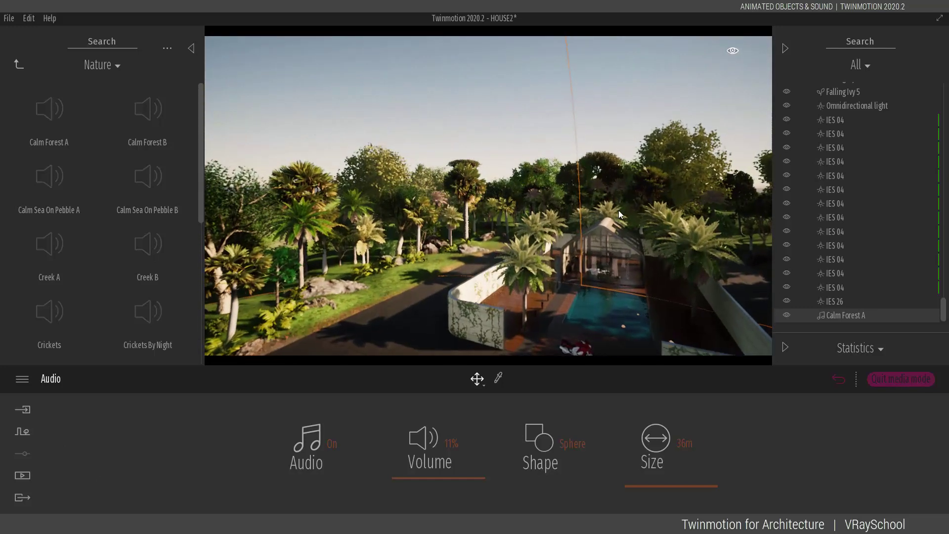
Open the People category of the Sounds library and audition Calm mall Ambience A over the scene without placing it.
{"action": "left_click", "coordinate": [18, 68]}
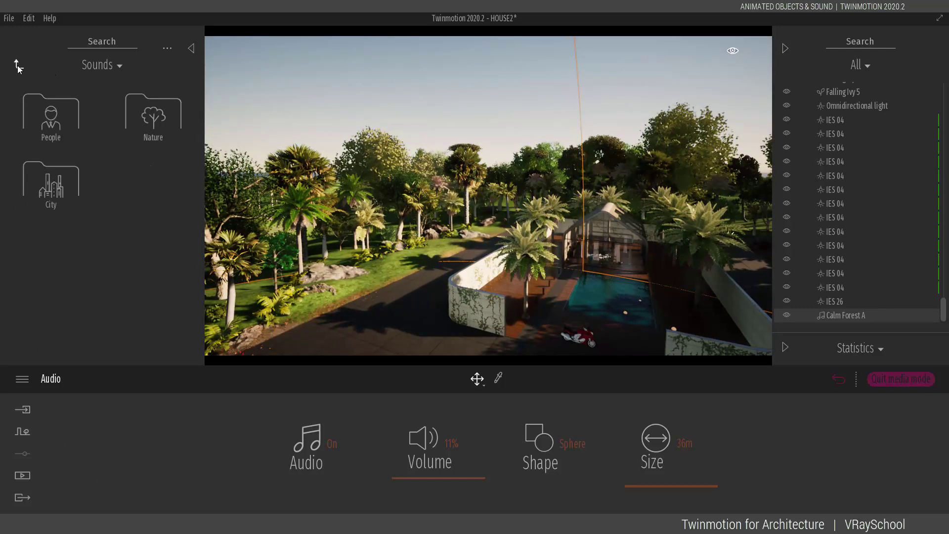
{"action": "left_click", "coordinate": [63, 122]}
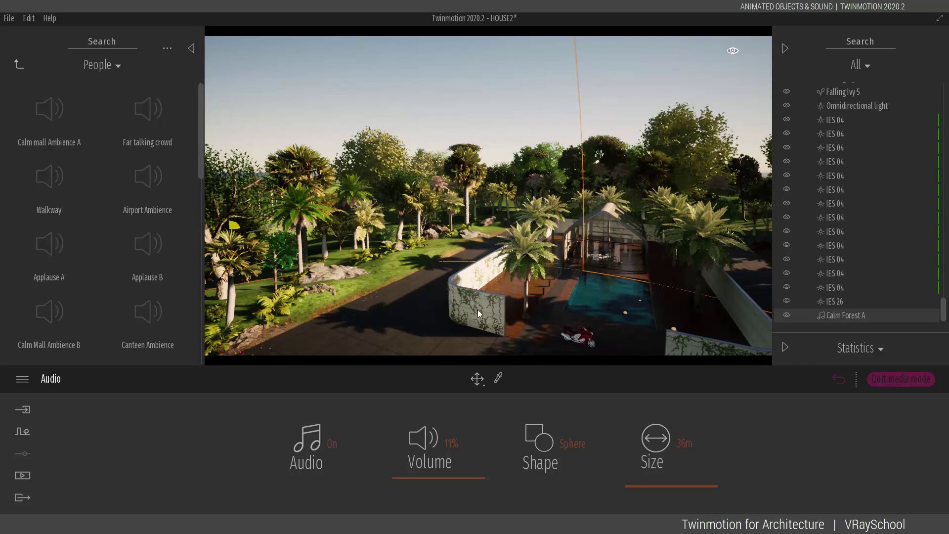
{"action": "mouse_move", "coordinate": [54, 114]}
{"action": "left_mouse_down"}
{"action": "mouse_move", "coordinate": [442, 267]}
{"action": "mouse_move", "coordinate": [442, 292]}
{"action": "left_mouse_up"}
Open the City sounds and audition several, including Busy Highway and Fire, along the road beside the pool house without placing them.
{"action": "left_click", "coordinate": [18, 64]}
{"action": "left_click", "coordinate": [61, 180]}
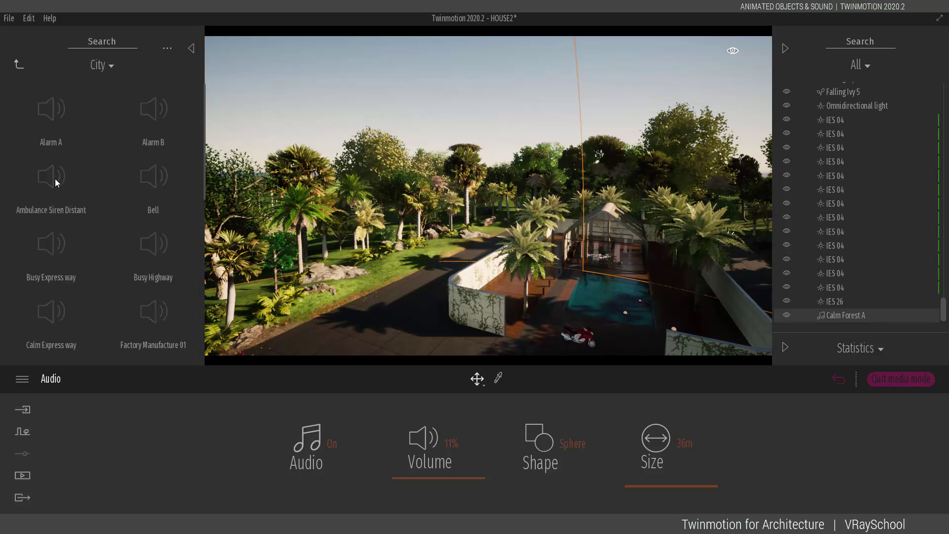
{"action": "left_click_drag", "start_coordinate": [395, 273], "coordinate": [395, 273]}
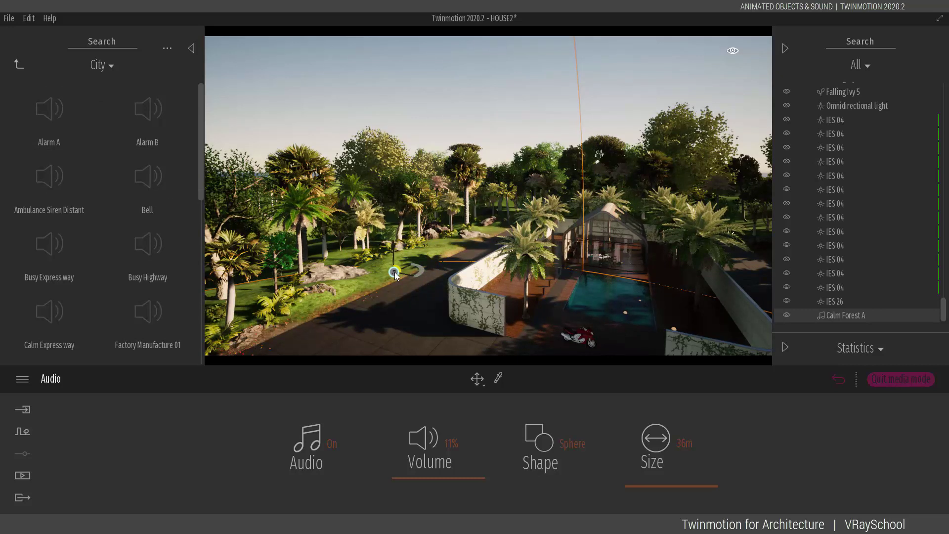
{"action": "left_click_drag", "start_coordinate": [171, 266], "coordinate": [395, 320]}
{"action": "scroll", "coordinate": [79, 242], "scroll_direction": "down", "scroll_amount": 1}
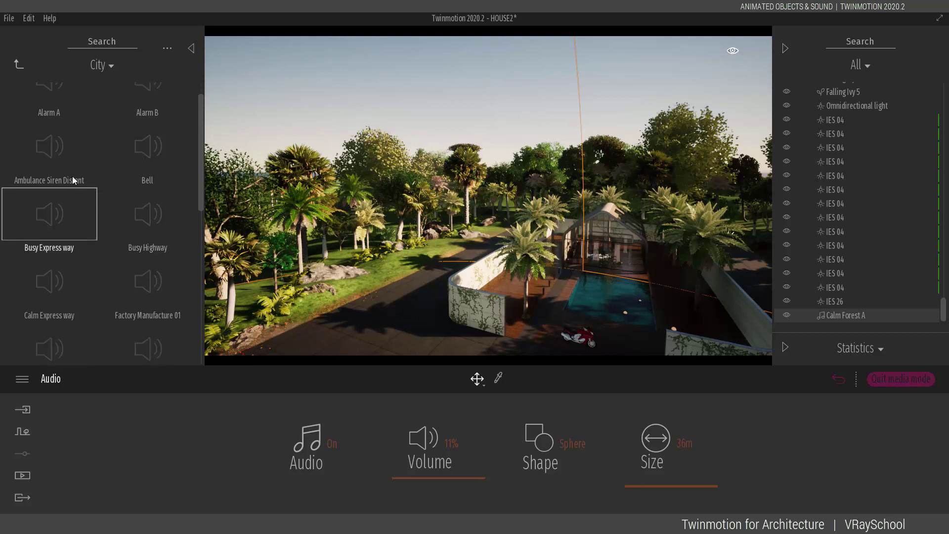
{"action": "scroll", "coordinate": [105, 248], "scroll_direction": "down", "scroll_amount": 2}
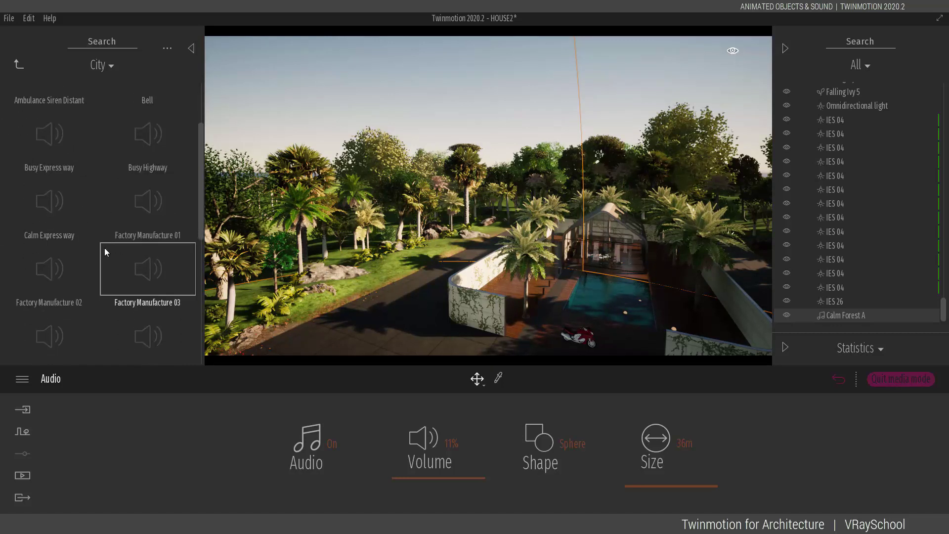
{"action": "left_click_drag", "start_coordinate": [78, 236], "coordinate": [413, 353]}
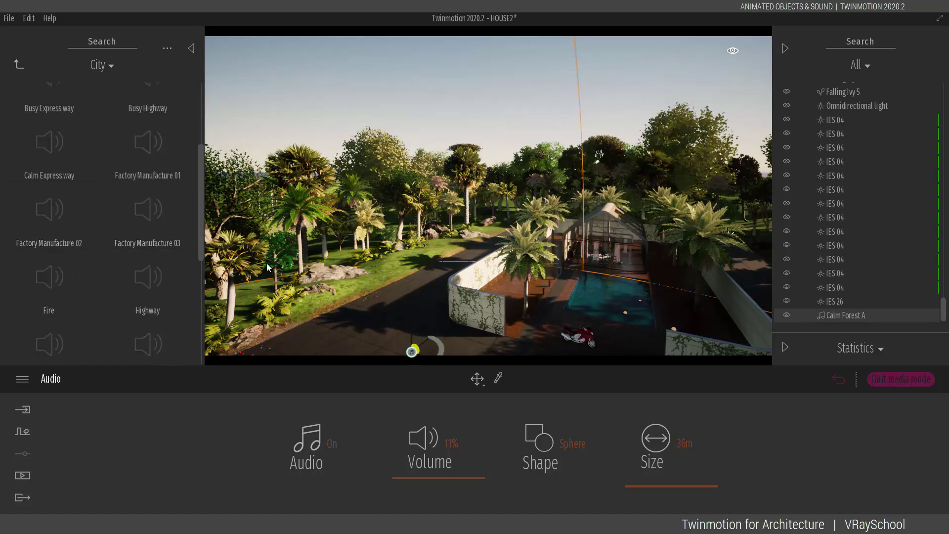
{"action": "left_click_drag", "start_coordinate": [44, 296], "coordinate": [452, 334]}
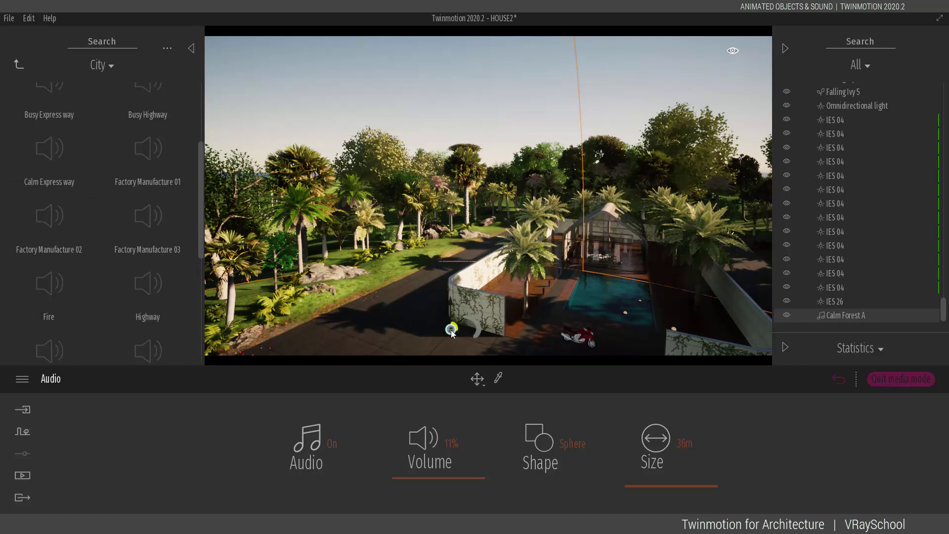
Audition the Subway, Trains Indoor and Trains Outdoor sounds without placing them.
{"action": "scroll", "coordinate": [67, 273], "scroll_direction": "down", "scroll_amount": 4}
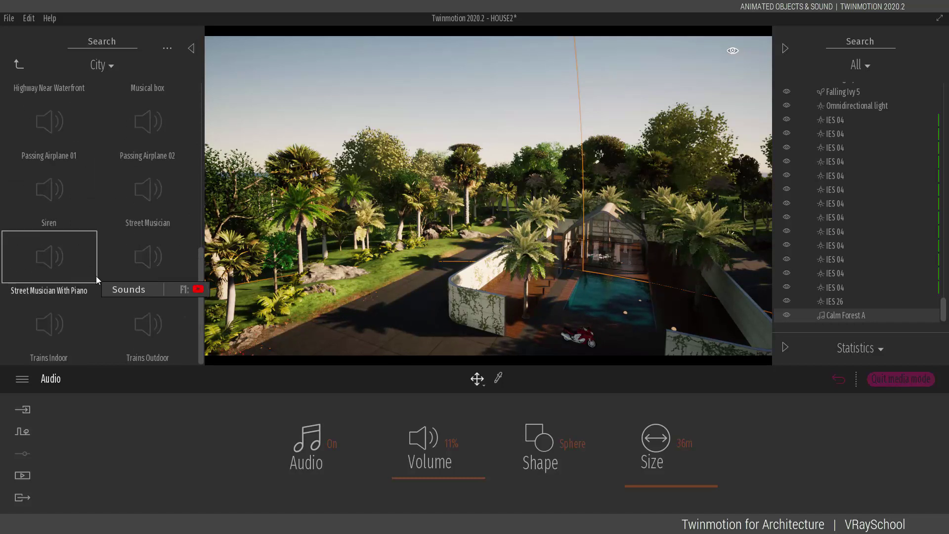
{"action": "left_click_drag", "start_coordinate": [150, 280], "coordinate": [379, 320]}
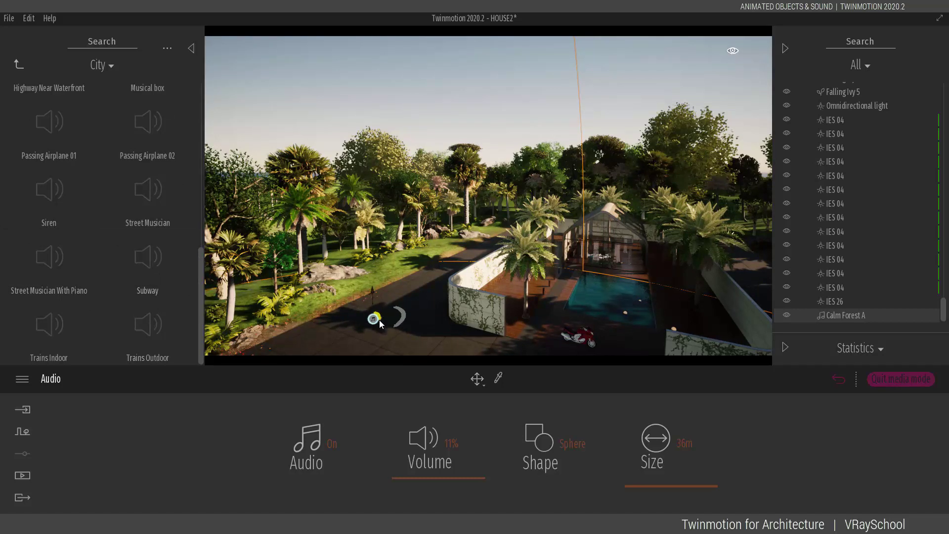
{"action": "left_click_drag", "start_coordinate": [141, 330], "coordinate": [360, 348]}
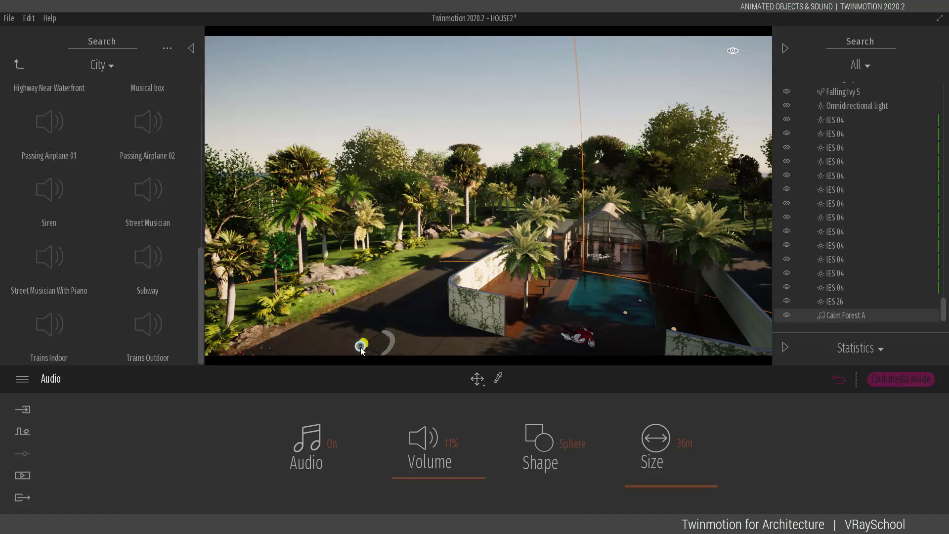
{"action": "mouse_move", "coordinate": [58, 327]}
{"action": "left_mouse_down"}
{"action": "mouse_move", "coordinate": [413, 331]}
{"action": "mouse_move", "coordinate": [74, 319]}
{"action": "left_mouse_up"}
{"action": "mouse_move", "coordinate": [157, 326]}
{"action": "left_mouse_down"}
{"action": "mouse_move", "coordinate": [413, 341]}
{"action": "mouse_move", "coordinate": [177, 319]}
{"action": "left_mouse_up"}
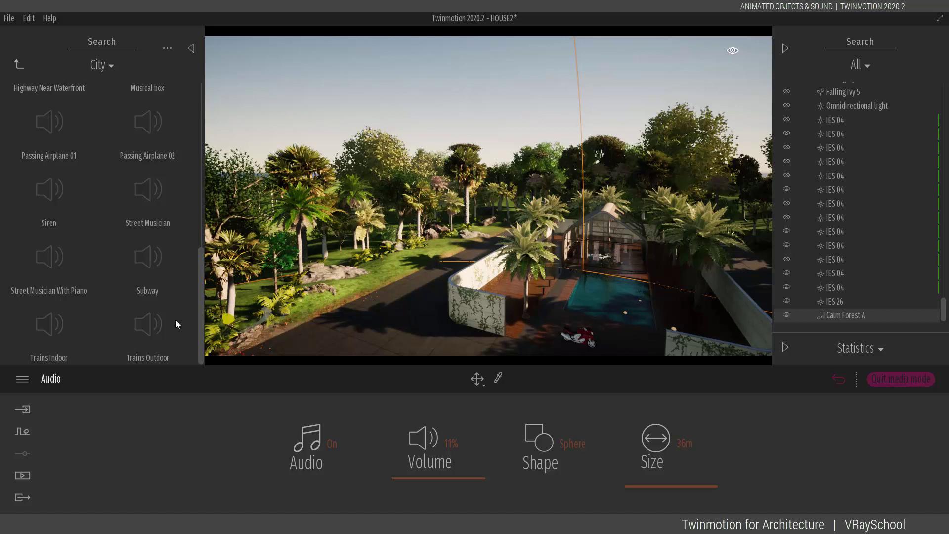
Return to the Objects library and look into its City category.
{"action": "left_click", "coordinate": [19, 64]}
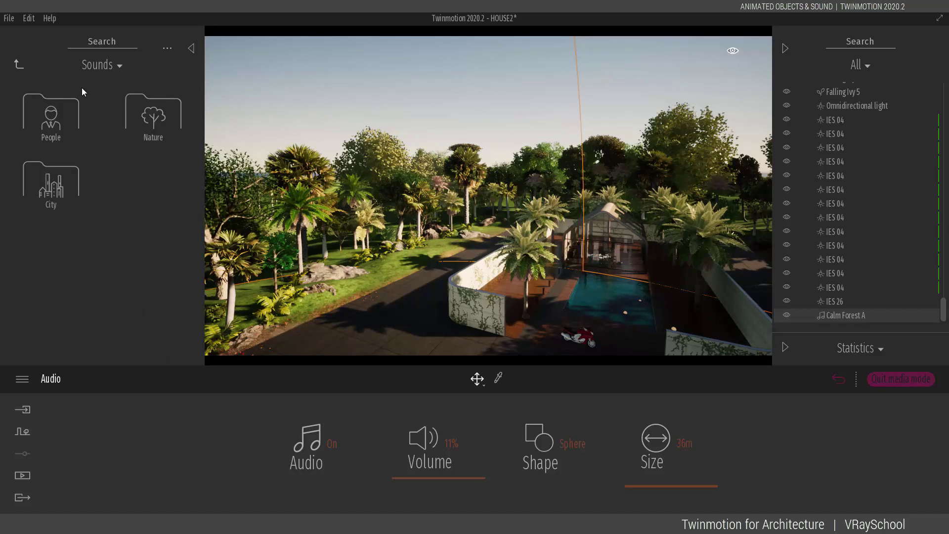
{"action": "left_click", "coordinate": [16, 64]}
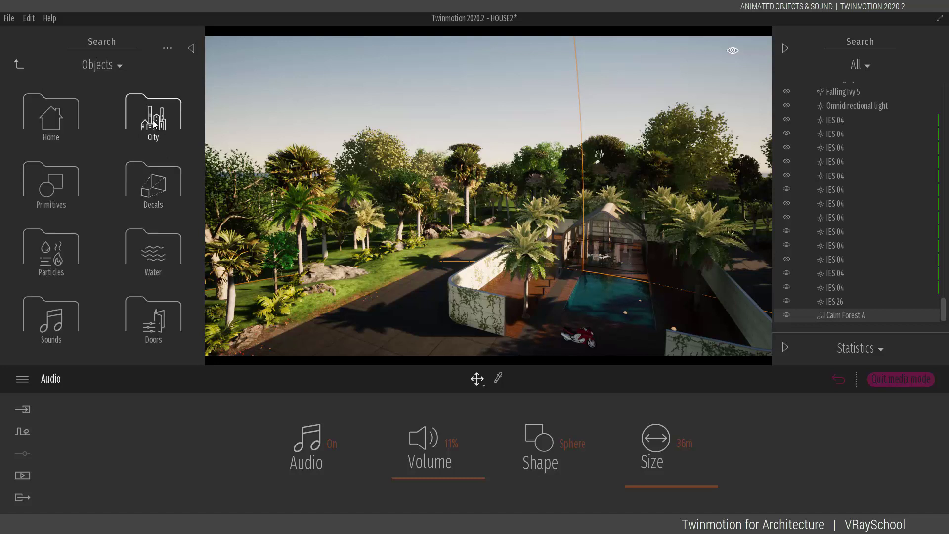
{"action": "left_click", "coordinate": [154, 122]}
{"action": "left_click", "coordinate": [17, 64]}
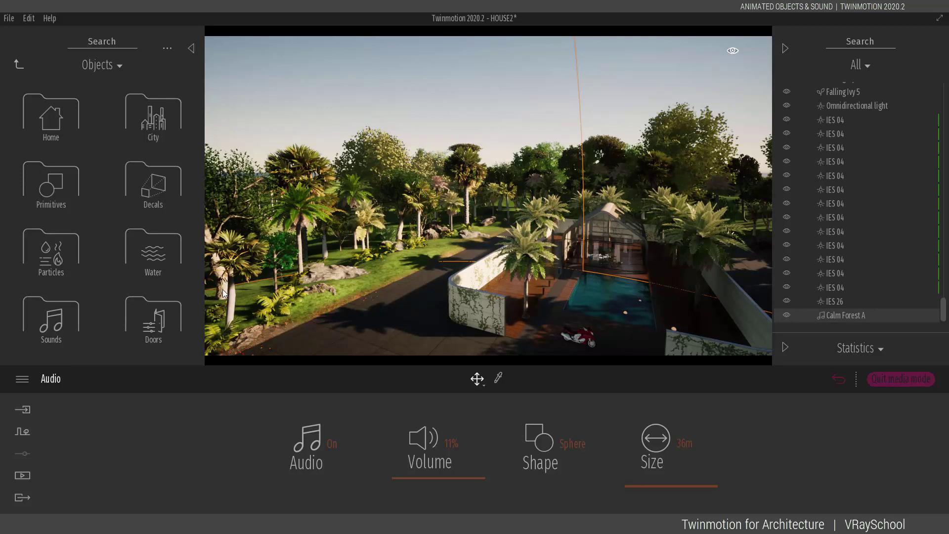
Browse the Rotating doors and Sliding doors categories of the Doors library.
{"action": "left_click", "coordinate": [155, 326]}
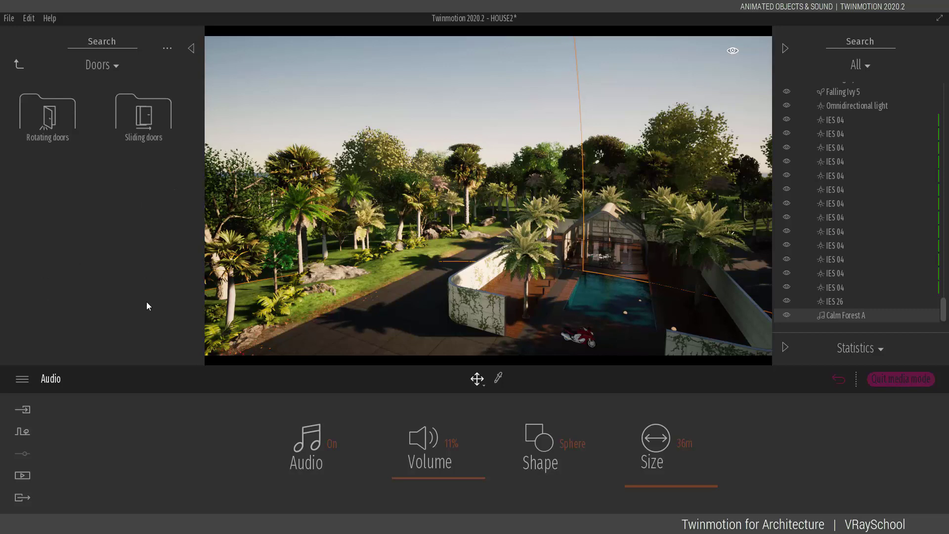
{"action": "left_click", "coordinate": [57, 126]}
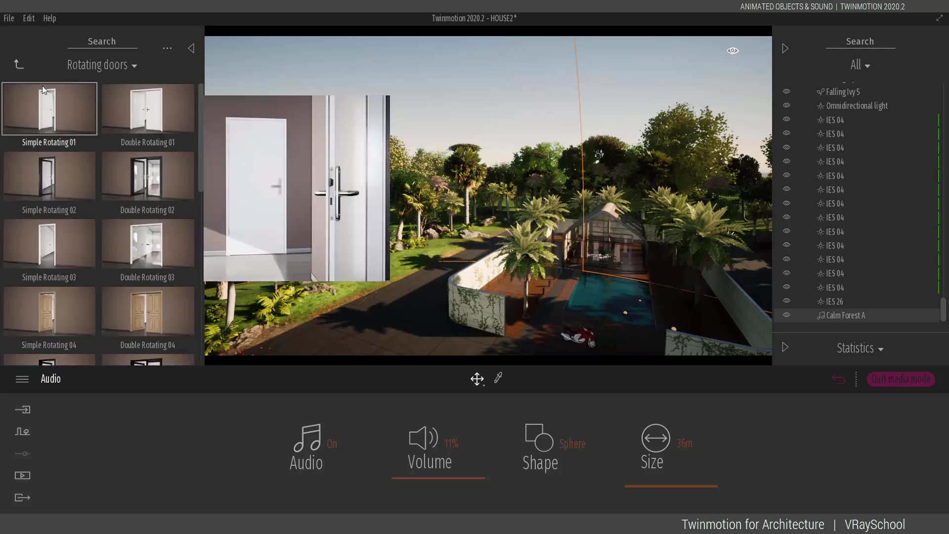
{"action": "left_click", "coordinate": [22, 68]}
{"action": "left_click", "coordinate": [142, 111]}
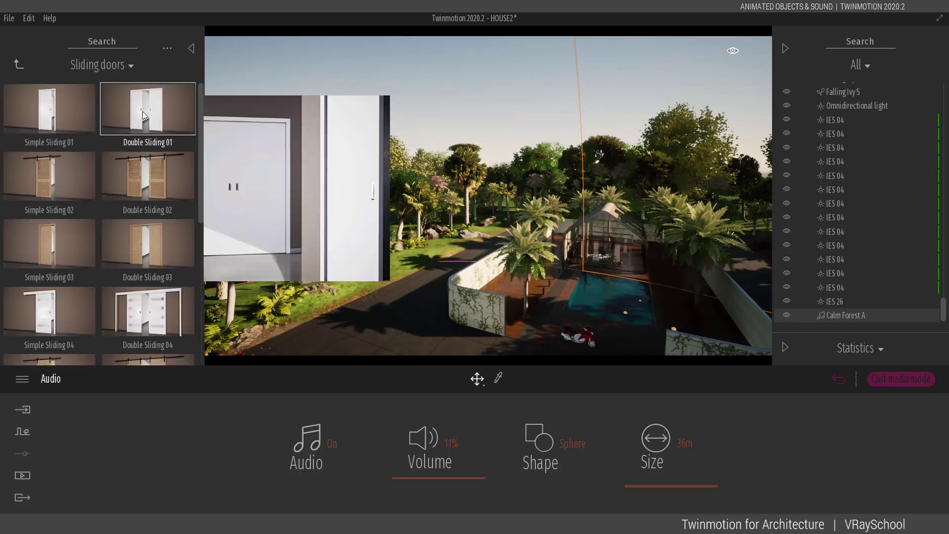
Place the Simple Rotating 01 door from the Rotating doors category on the deck at the pool house's glass facade.
{"action": "left_click", "coordinate": [20, 65]}
{"action": "left_click", "coordinate": [47, 127]}
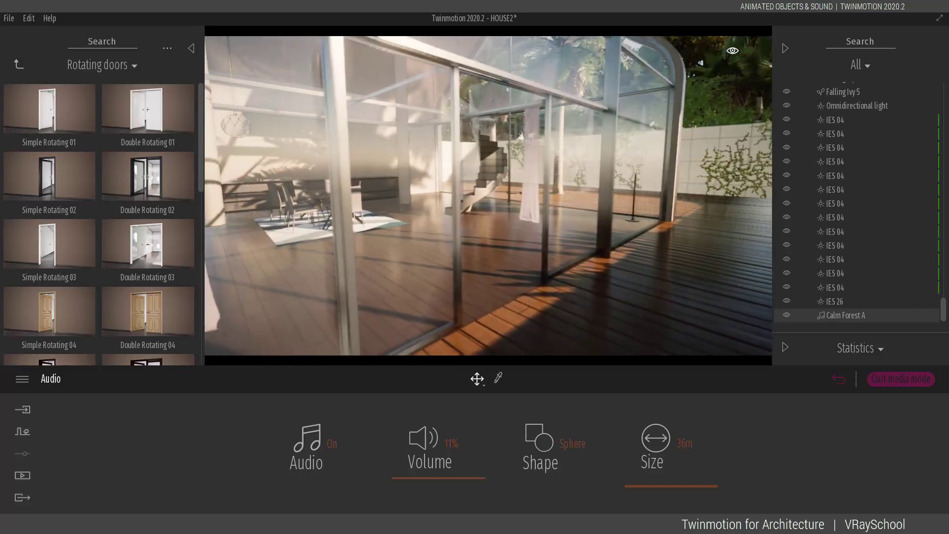
{"action": "left_click_drag", "start_coordinate": [44, 116], "coordinate": [506, 300]}
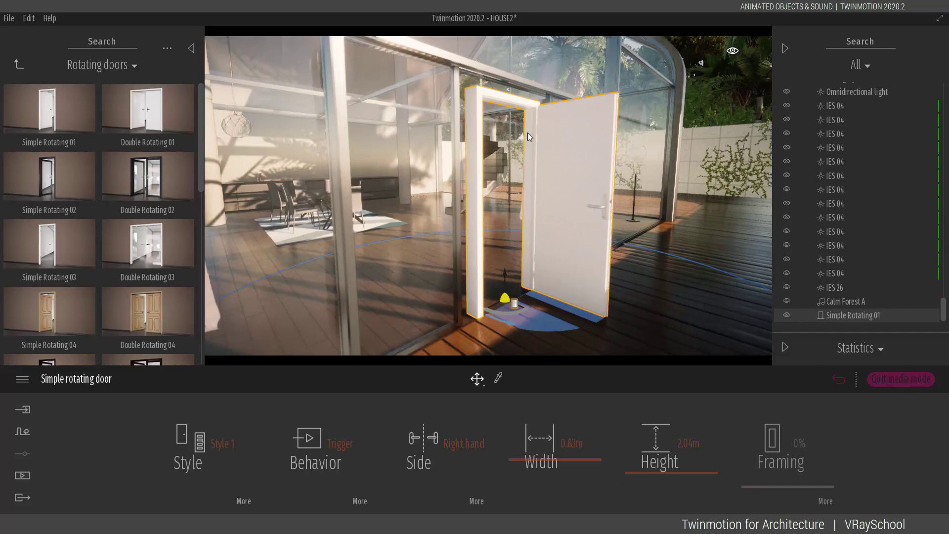
Switch the viewport navigation to pedestrian mode and show the scene in full screen.
{"action": "left_click", "coordinate": [733, 52]}
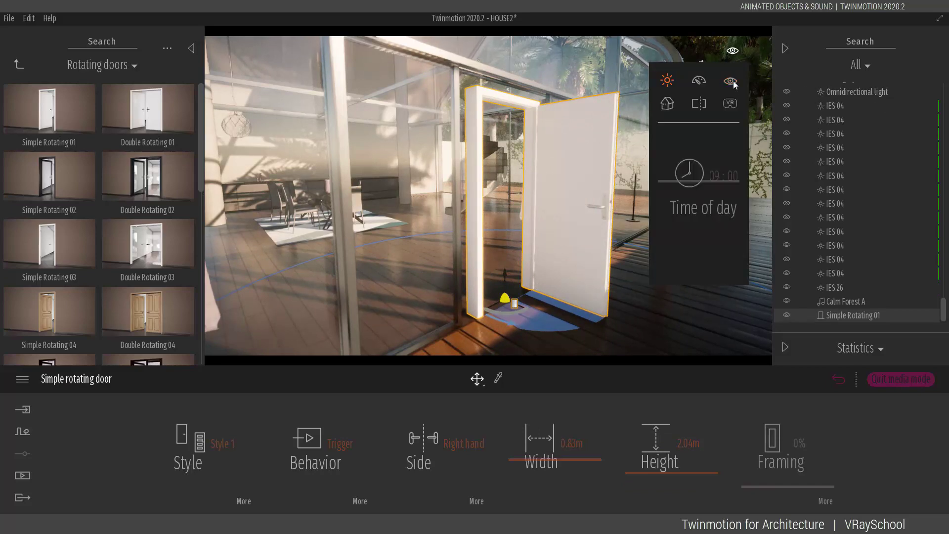
{"action": "left_click", "coordinate": [700, 208]}
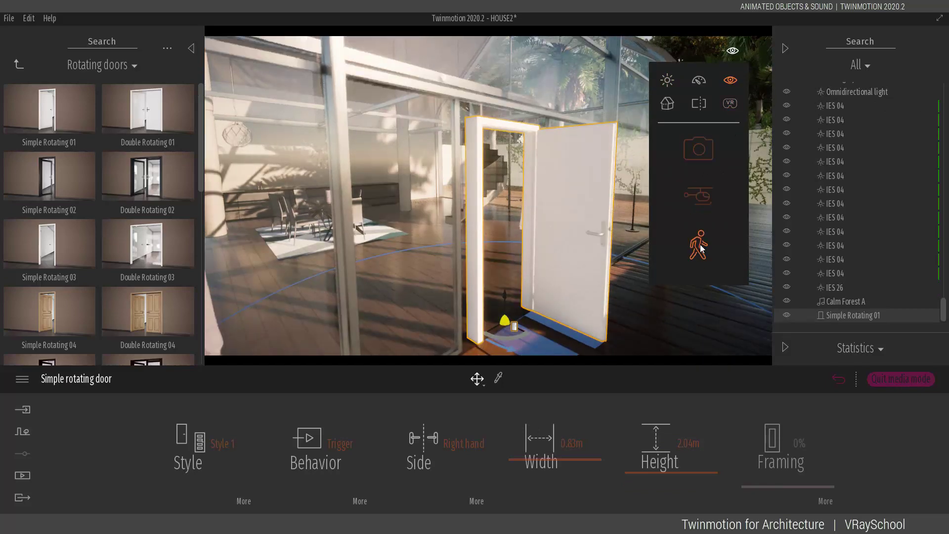
{"action": "key", "text": "F11"}
Walk around the rotating door and approach it from the deck to check its triggered opening.
{"action": "key", "text": "w"}
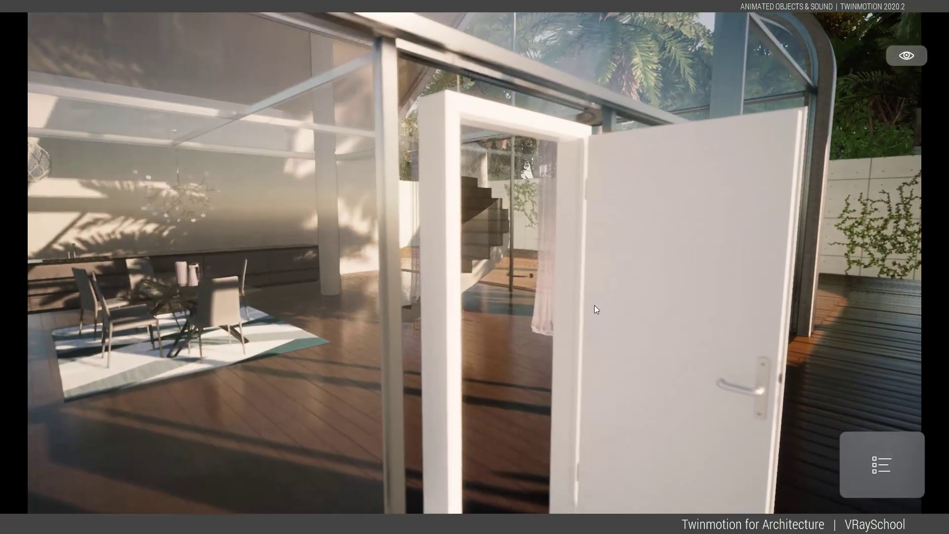
{"action": "middle_click_drag", "start_coordinate": [594, 305], "coordinate": [272, 293]}
{"action": "key", "text": "w"}
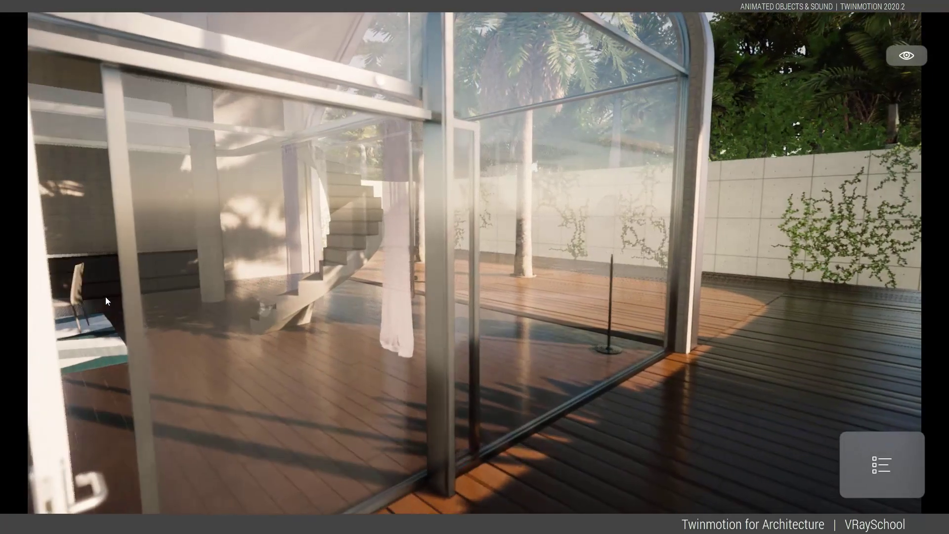
{"action": "key", "text": "a"}
{"action": "key", "text": "s"}
{"action": "right_click_drag", "start_coordinate": [29, 275], "coordinate": [320, 278]}
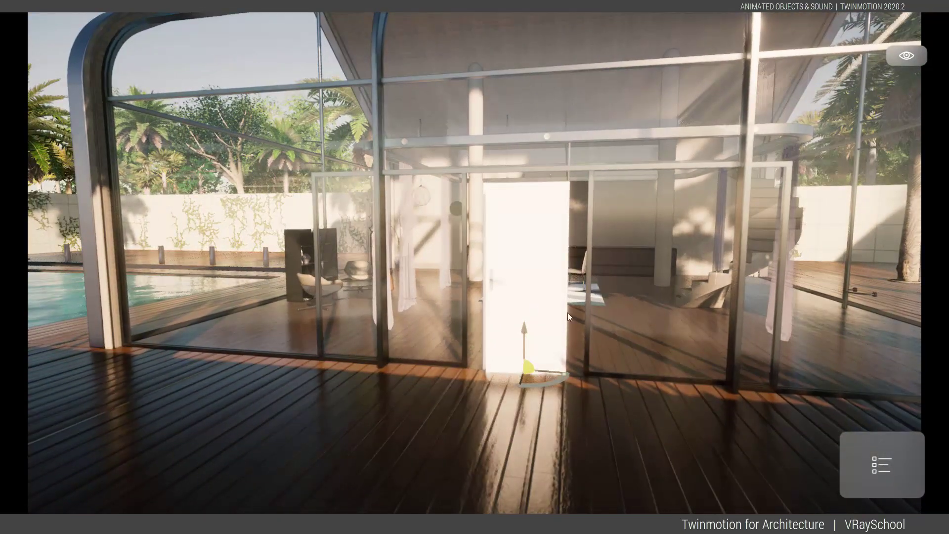
{"action": "key", "text": "w"}
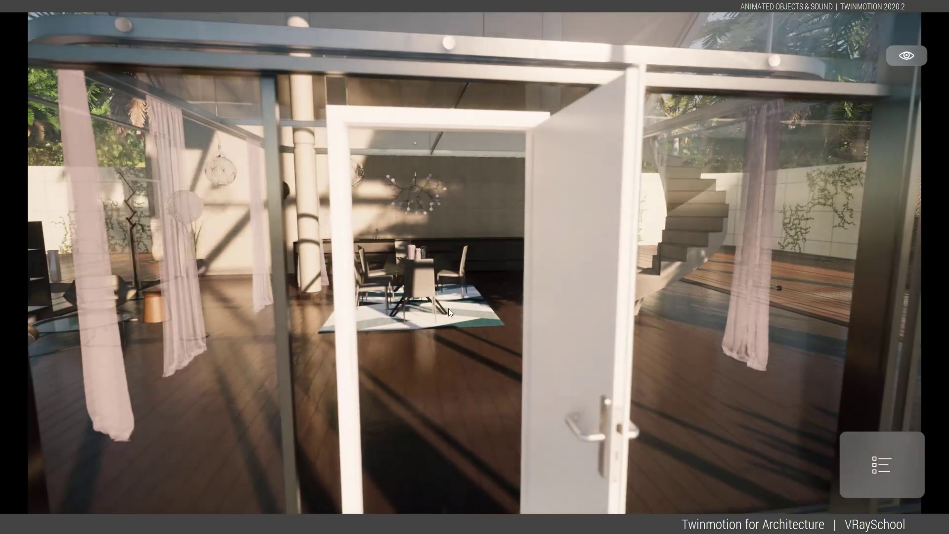
{"action": "key", "text": "w"}
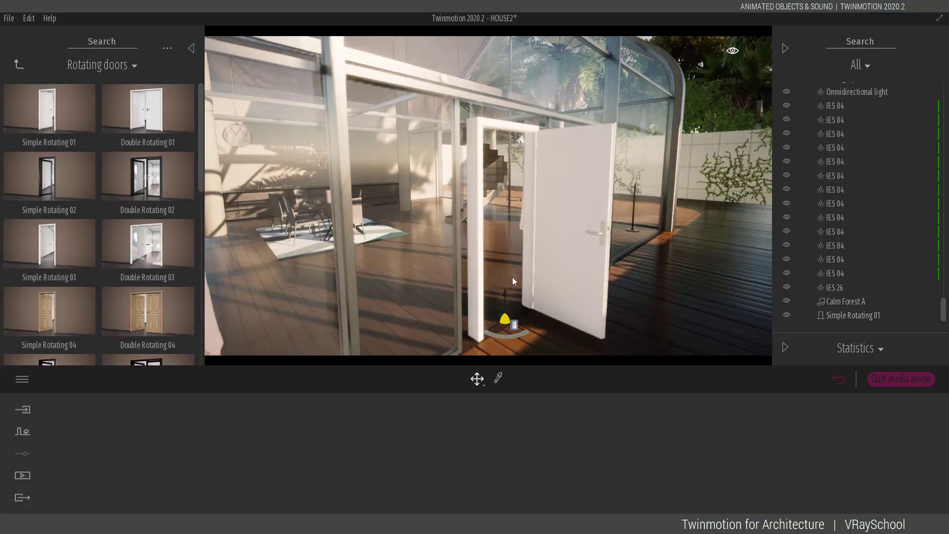
Delete the Simple Rotating 01 door from the deck.
{"action": "left_click", "coordinate": [515, 328]}
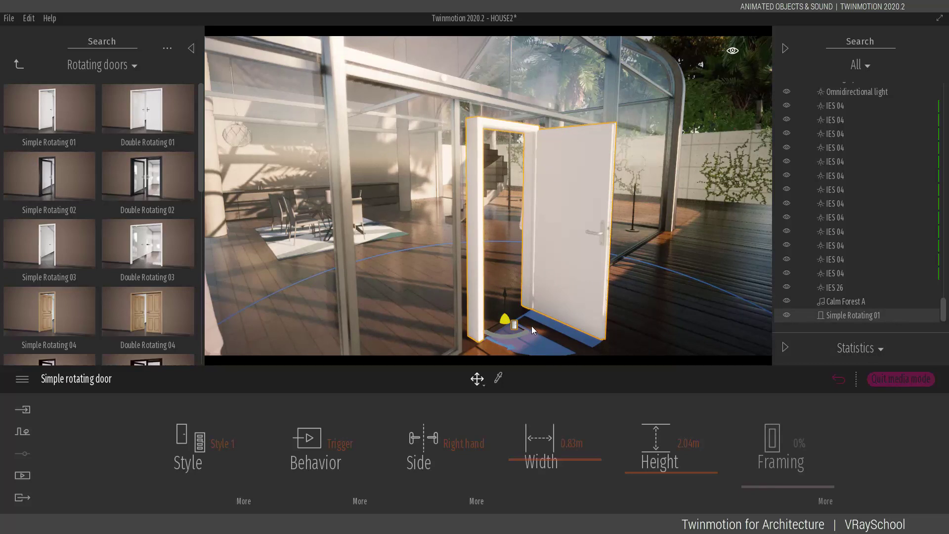
{"action": "left_click", "coordinate": [532, 325]}
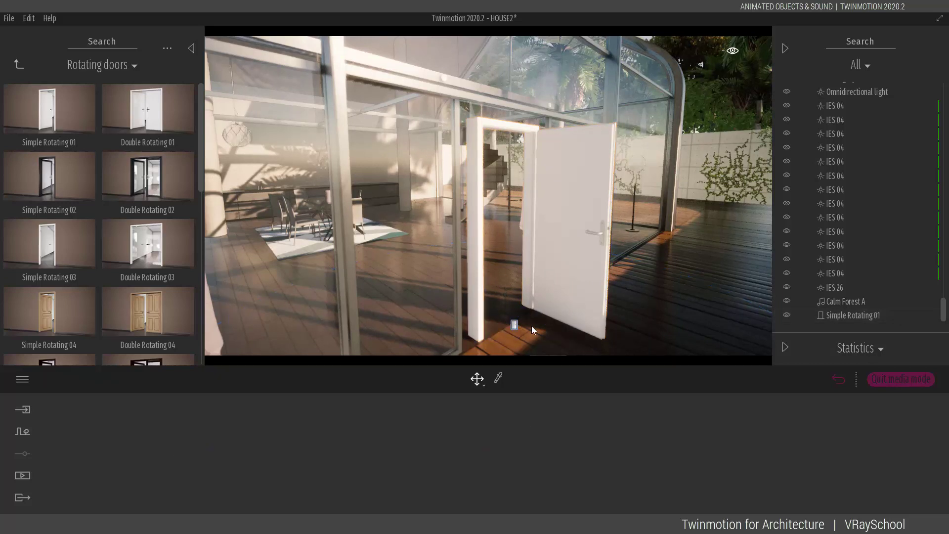
{"action": "left_click", "coordinate": [549, 224]}
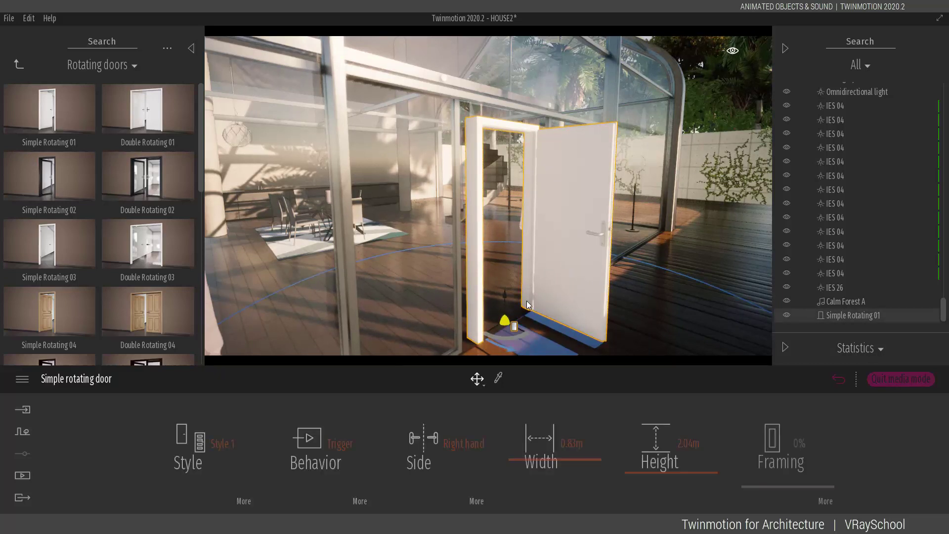
{"action": "key", "text": "Delete"}
Try the Simple Sliding 01 door from the Sliding doors category on the deck, and delete it.
{"action": "left_click", "coordinate": [19, 64]}
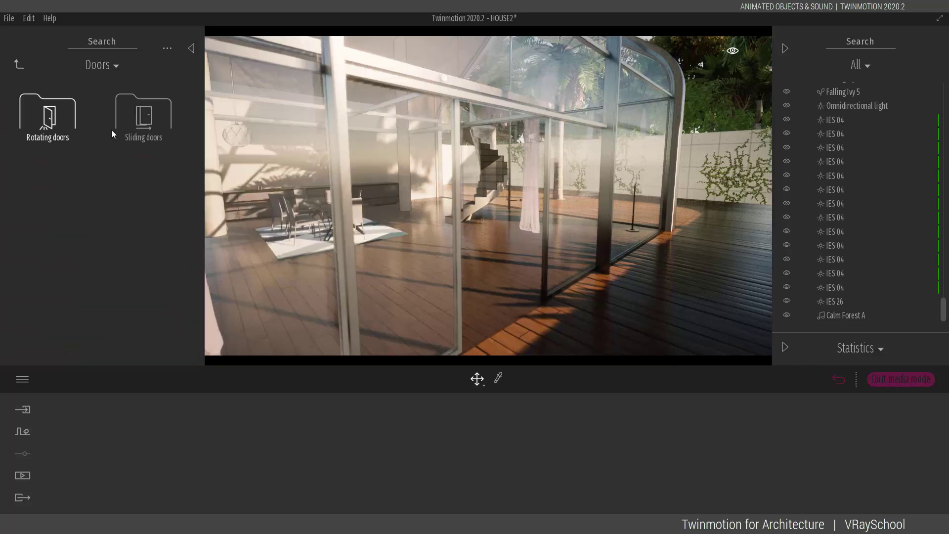
{"action": "left_click", "coordinate": [148, 124]}
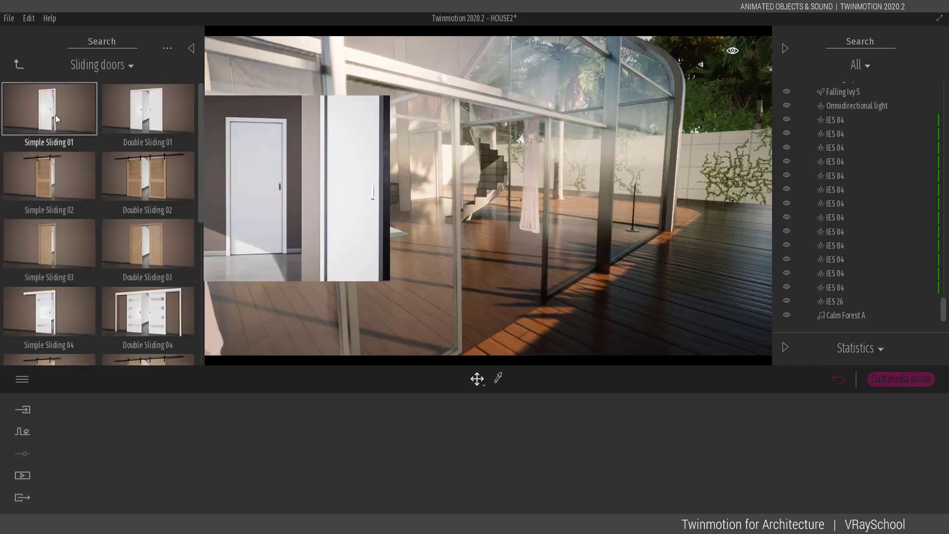
{"action": "left_click_drag", "start_coordinate": [56, 115], "coordinate": [565, 331]}
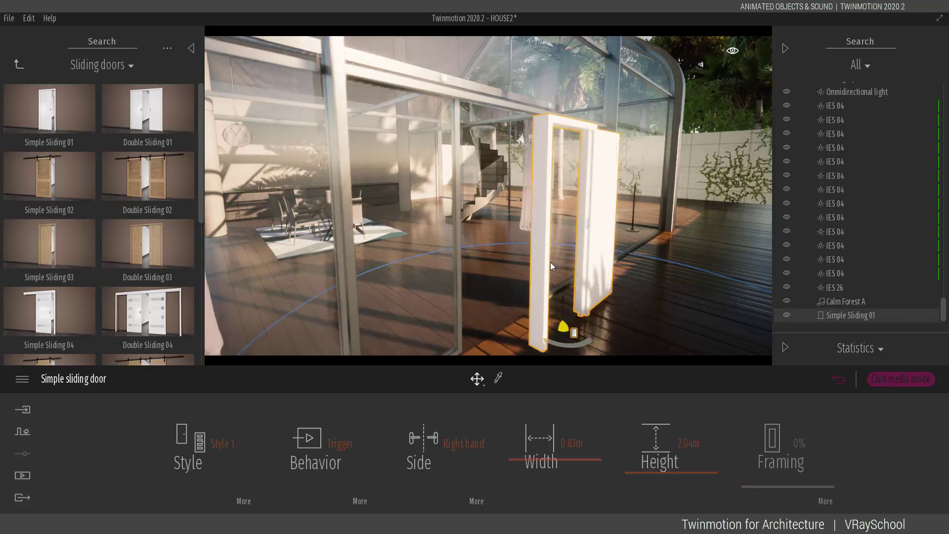
{"action": "key", "text": "Delete"}
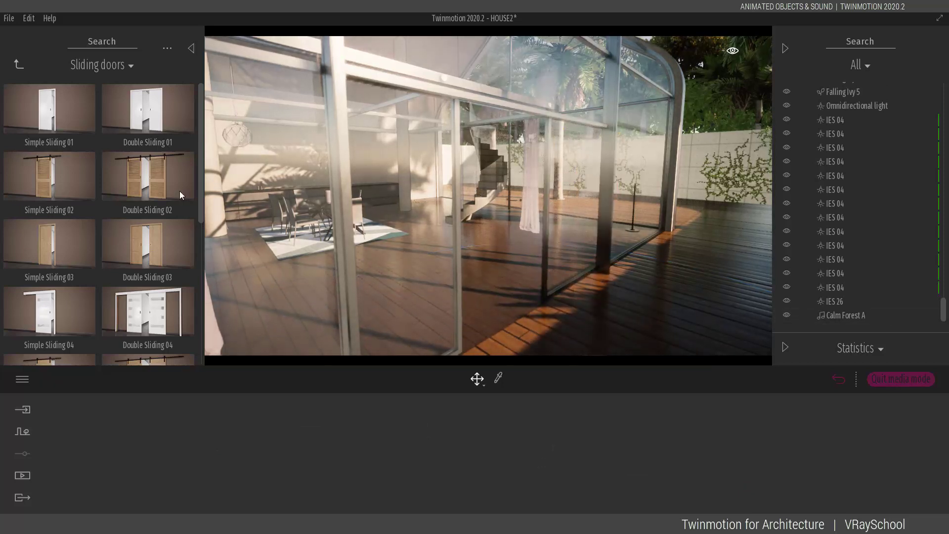
Place a Water Cube from the Objects library's Water category on the deck beside the glass facade.
{"action": "left_click", "coordinate": [17, 66]}
{"action": "left_click", "coordinate": [18, 66]}
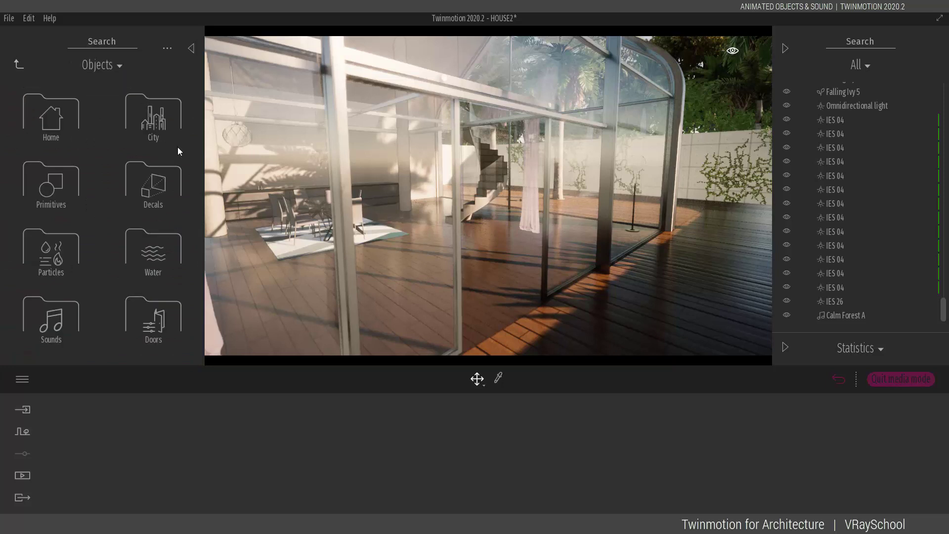
{"action": "left_click", "coordinate": [168, 264]}
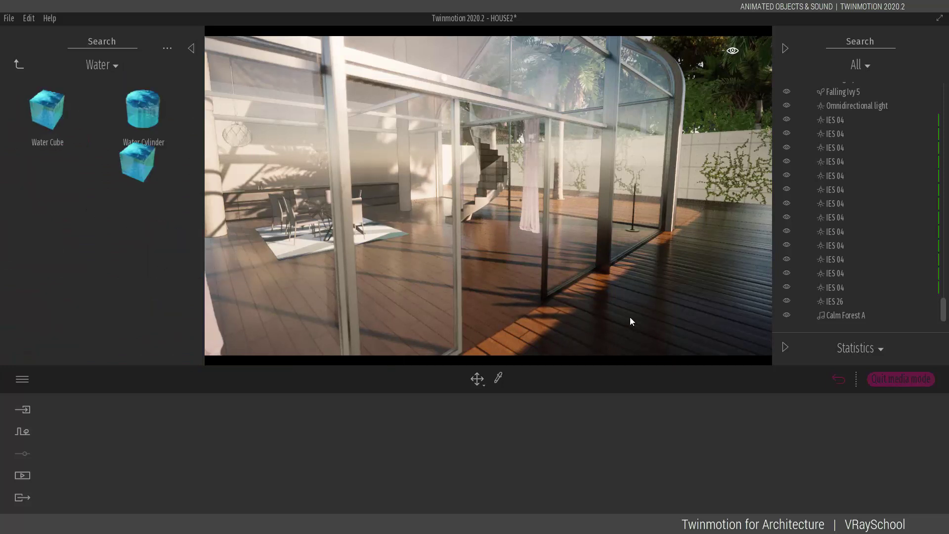
{"action": "left_click_drag", "start_coordinate": [630, 322], "coordinate": [630, 317]}
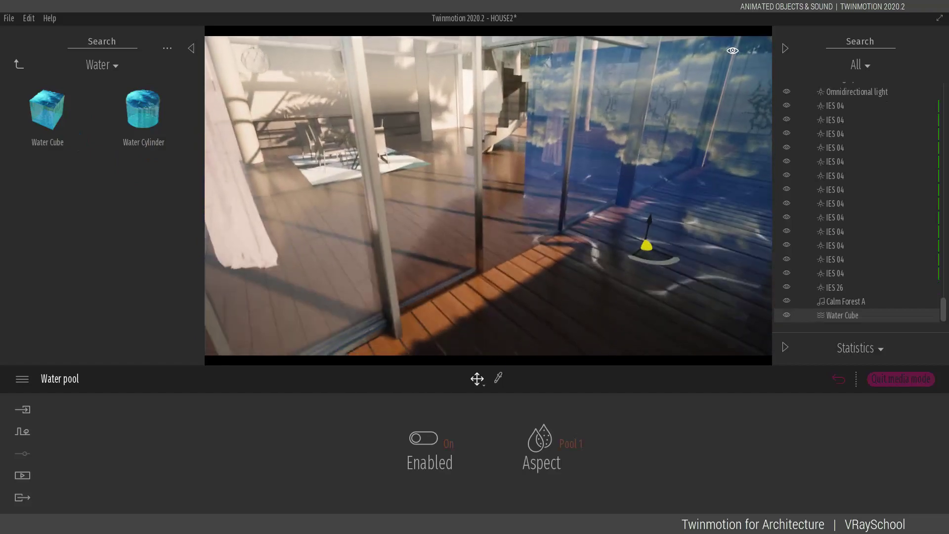
Examine the water cube's surface, reflections and caustics from above, at deck level and close up.
{"action": "middle_click_drag", "start_coordinate": [630, 316], "coordinate": [637, 86]}
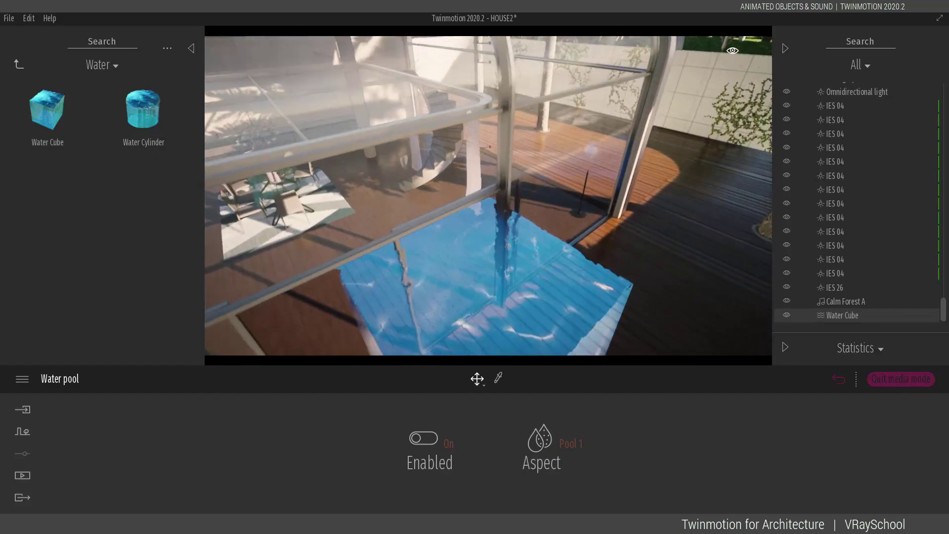
{"action": "middle_click_drag", "start_coordinate": [660, 284], "coordinate": [672, 188]}
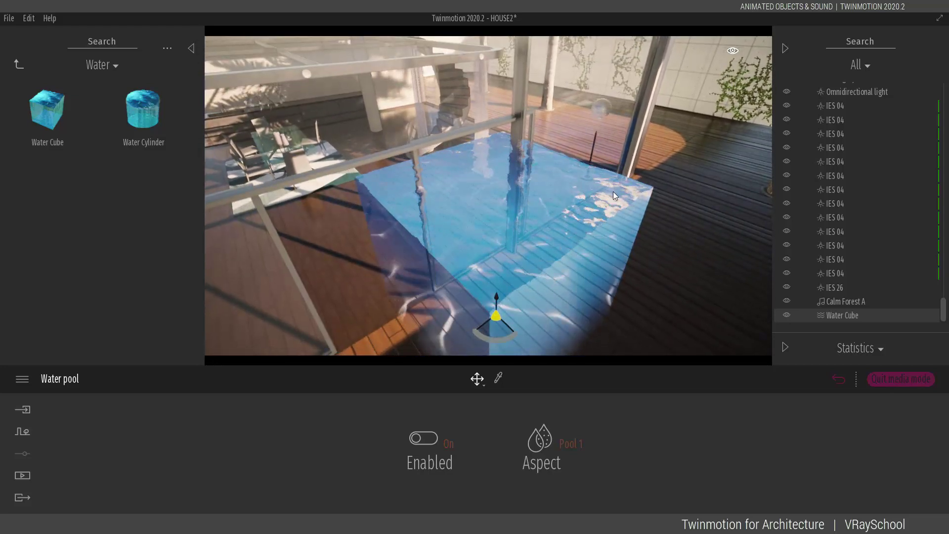
{"action": "middle_click_drag", "start_coordinate": [614, 192], "coordinate": [611, 136], "text": "shift"}
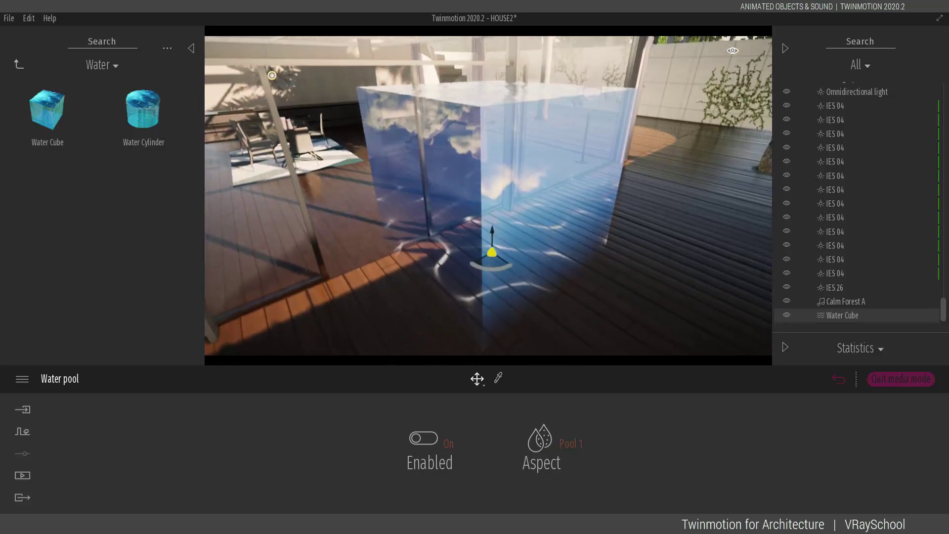
{"action": "middle_click_drag", "start_coordinate": [559, 277], "coordinate": [501, 329], "text": "shift"}
{"action": "scroll", "coordinate": [559, 266], "scroll_direction": "up", "scroll_amount": 4}
{"action": "scroll", "coordinate": [558, 259], "scroll_direction": "down", "scroll_amount": 3}
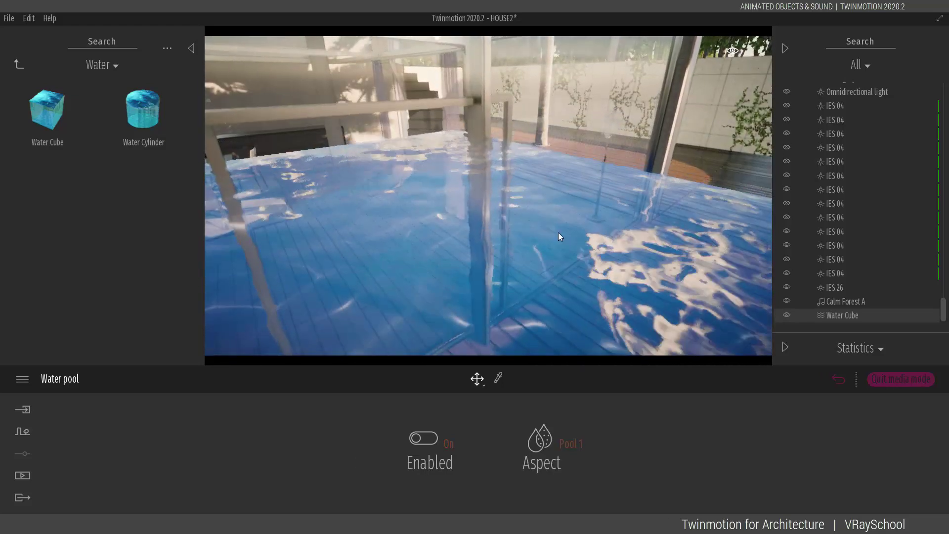
{"action": "scroll", "coordinate": [559, 224], "scroll_direction": "up", "scroll_amount": 2}
{"action": "middle_click_drag", "start_coordinate": [559, 223], "coordinate": [569, 250]}
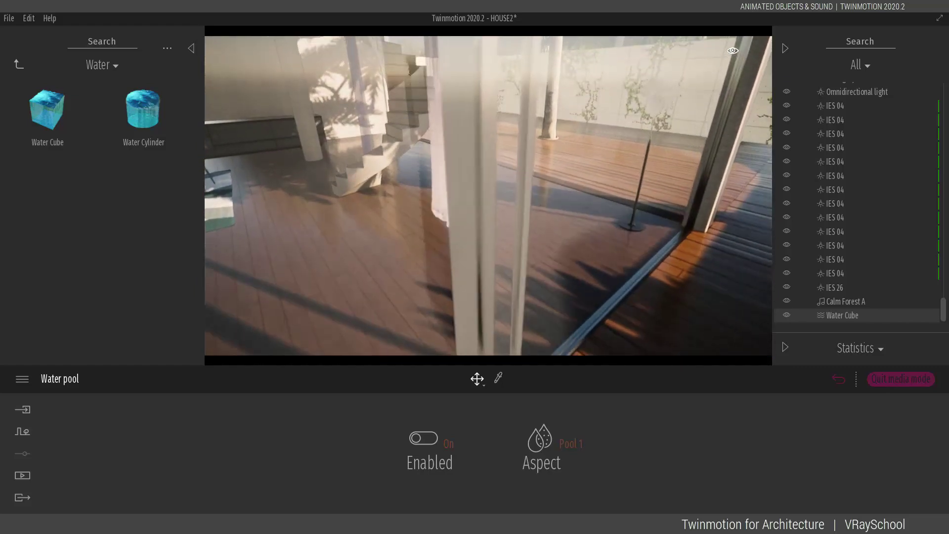
{"action": "middle_click_drag", "start_coordinate": [564, 186], "coordinate": [568, 198]}
{"action": "scroll", "coordinate": [568, 196], "scroll_direction": "down", "scroll_amount": 3}
{"action": "scroll", "coordinate": [476, 223], "scroll_direction": "down", "scroll_amount": 2}
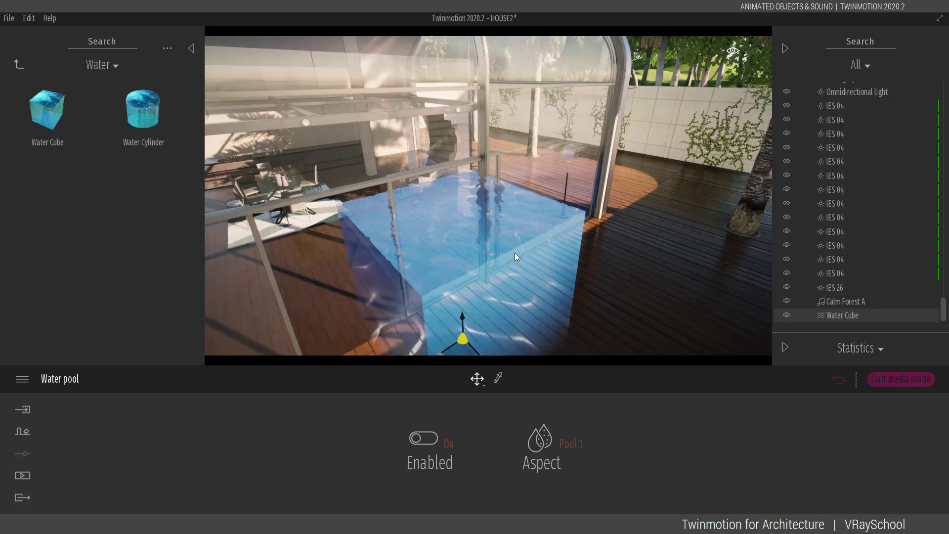
Set the water cube's aspect to Pool 3 and toggle its Enabled state off and back on.
{"action": "left_click", "coordinate": [573, 443]}
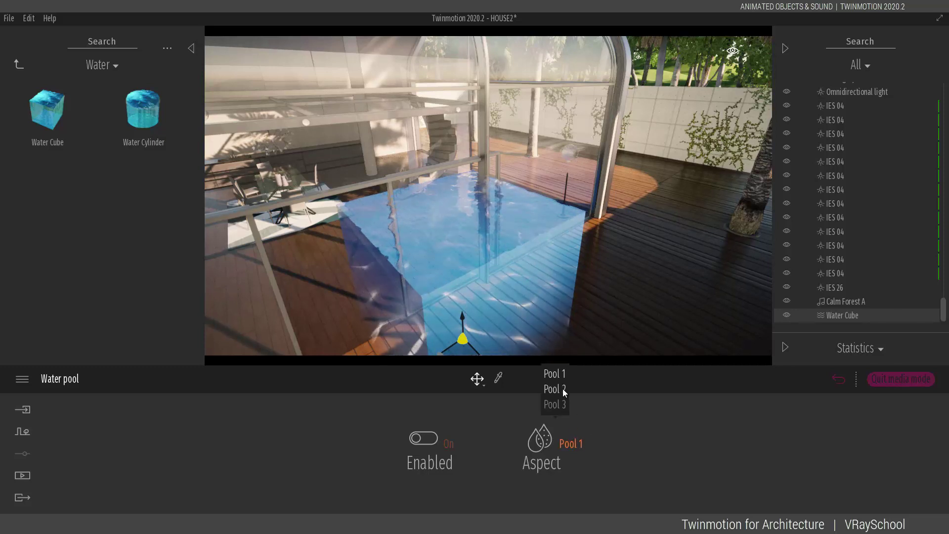
{"action": "left_click", "coordinate": [555, 404]}
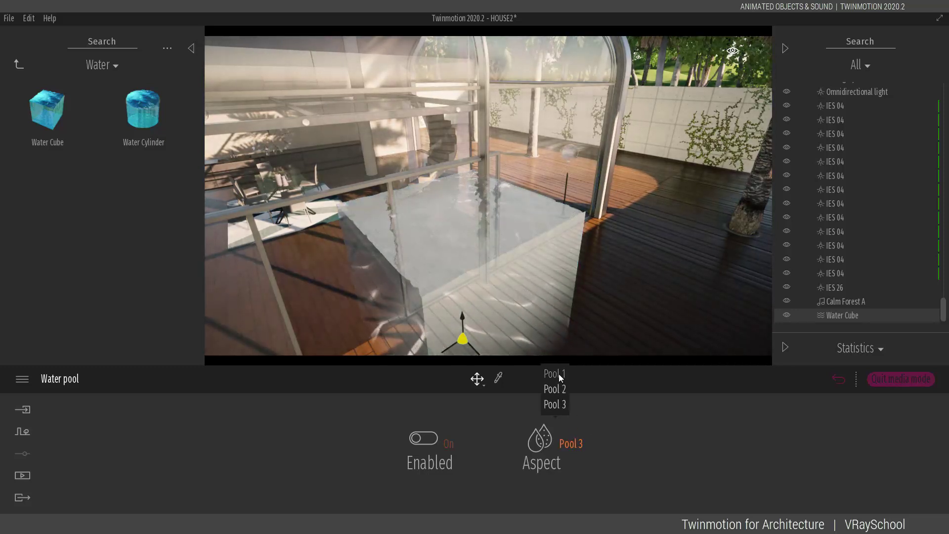
{"action": "left_click", "coordinate": [447, 445]}
{"action": "left_click", "coordinate": [450, 442]}
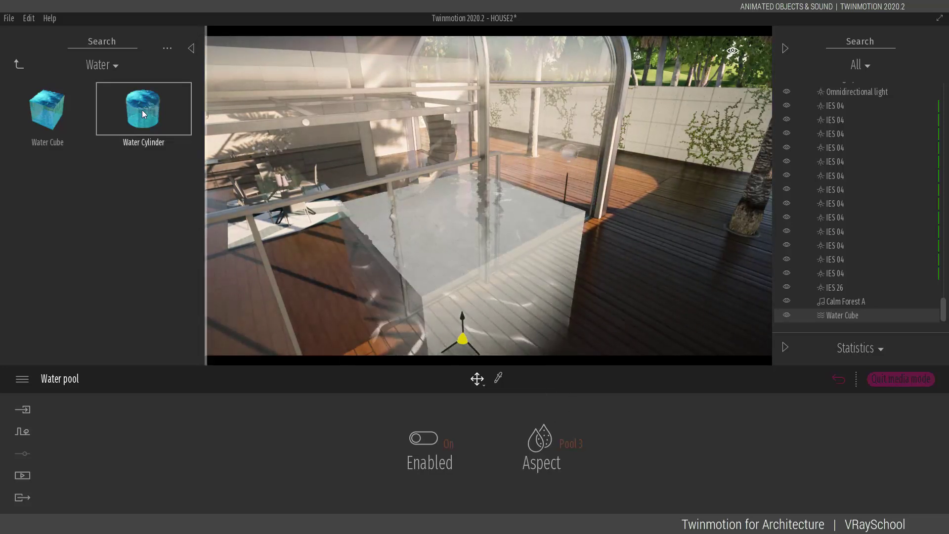
Place a Water Cylinder on the deck beside the water cube and set its aspect to Pool 3.
{"action": "left_click_drag", "start_coordinate": [142, 113], "coordinate": [604, 351]}
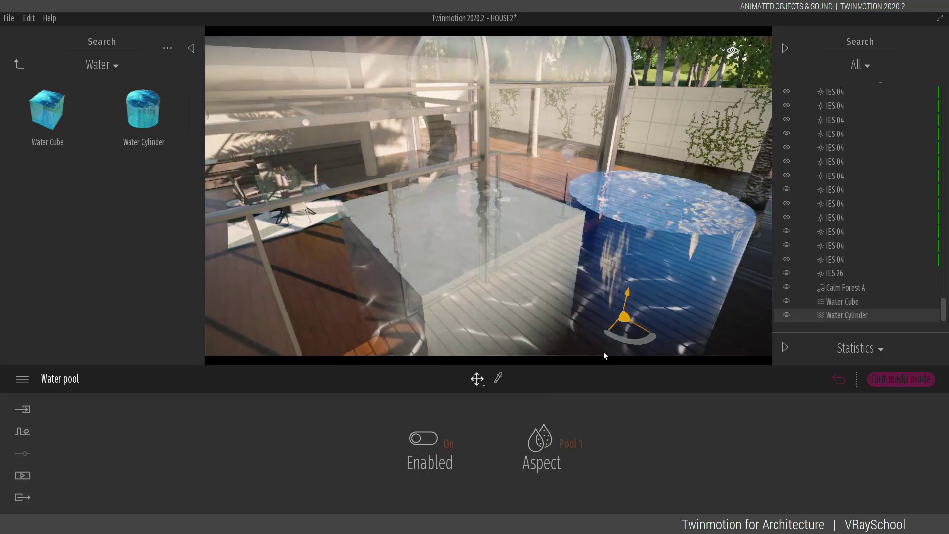
{"action": "left_click", "coordinate": [572, 444]}
{"action": "left_click", "coordinate": [559, 406]}
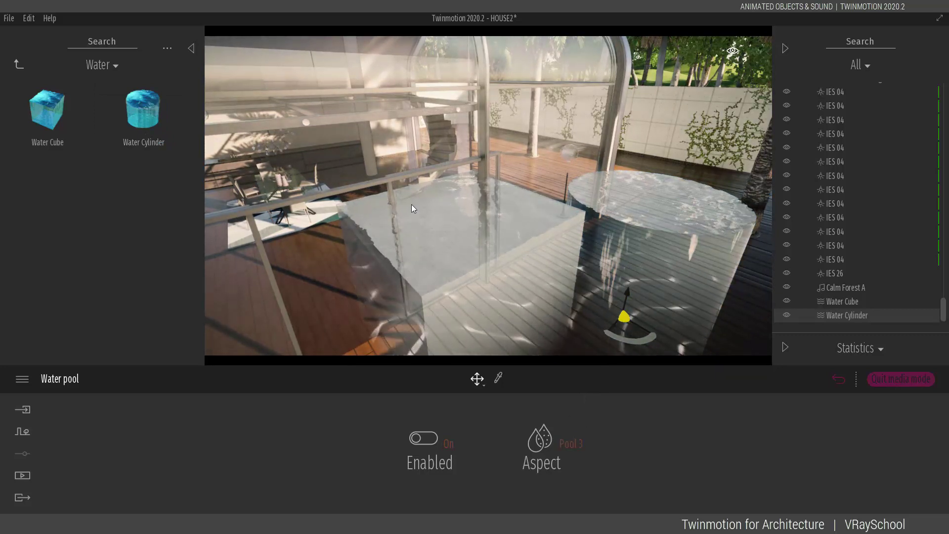
Delete the water cube and water cylinder together and return to the Objects library.
{"action": "left_click", "coordinate": [827, 302], "text": "ctrl"}
{"action": "key", "text": "Delete"}
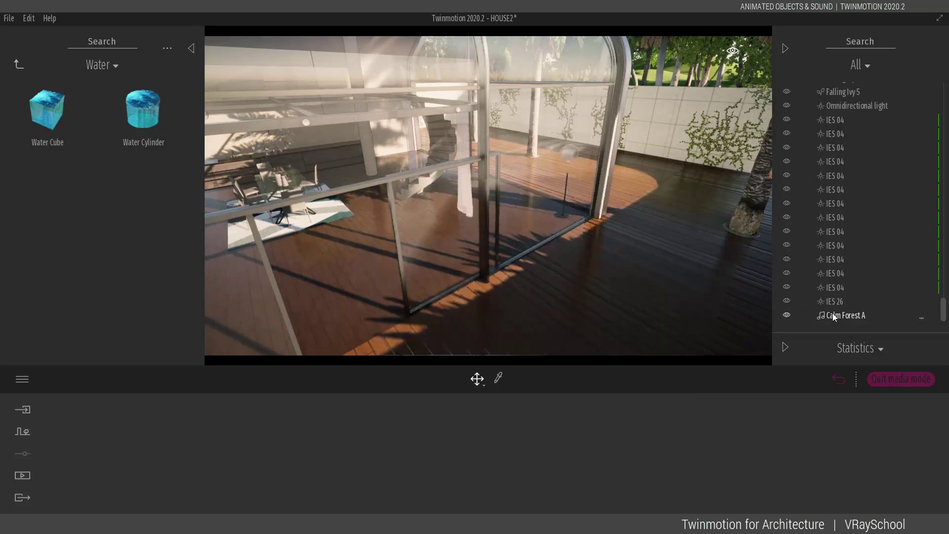
{"action": "left_click", "coordinate": [17, 64]}
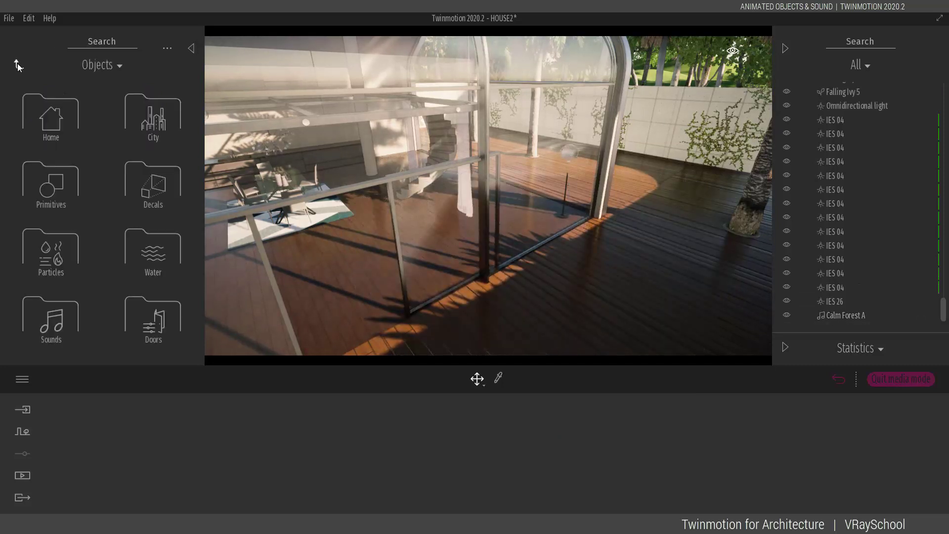
Try the Bus marking and Only marking decals on the paved ground outside the wall, deleting each one.
{"action": "left_click", "coordinate": [160, 194]}
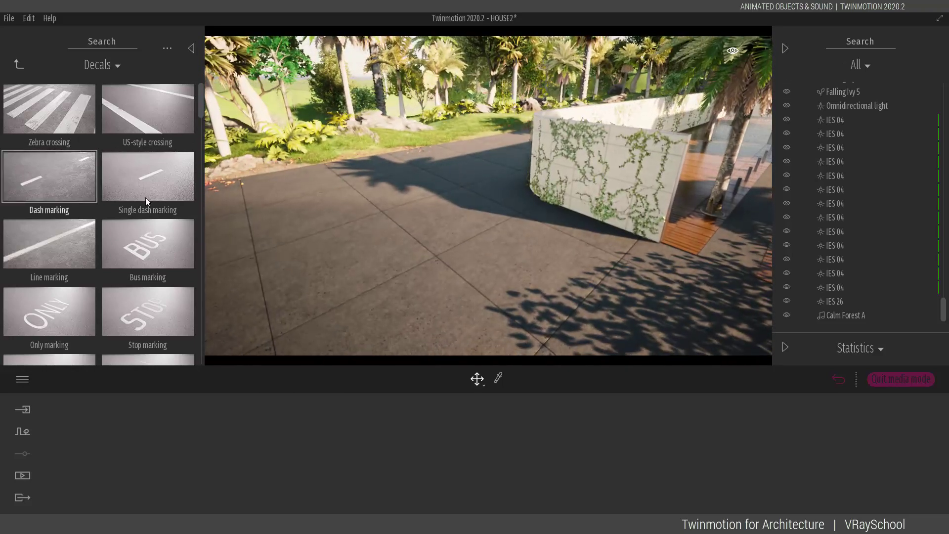
{"action": "left_click_drag", "start_coordinate": [154, 242], "coordinate": [529, 261]}
{"action": "key", "text": "Delete"}
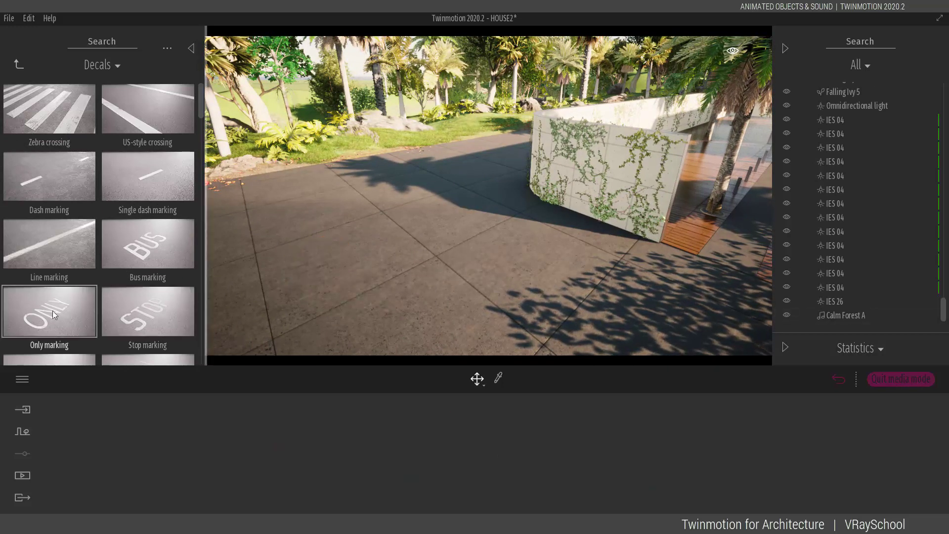
{"action": "left_click_drag", "start_coordinate": [53, 310], "coordinate": [426, 250]}
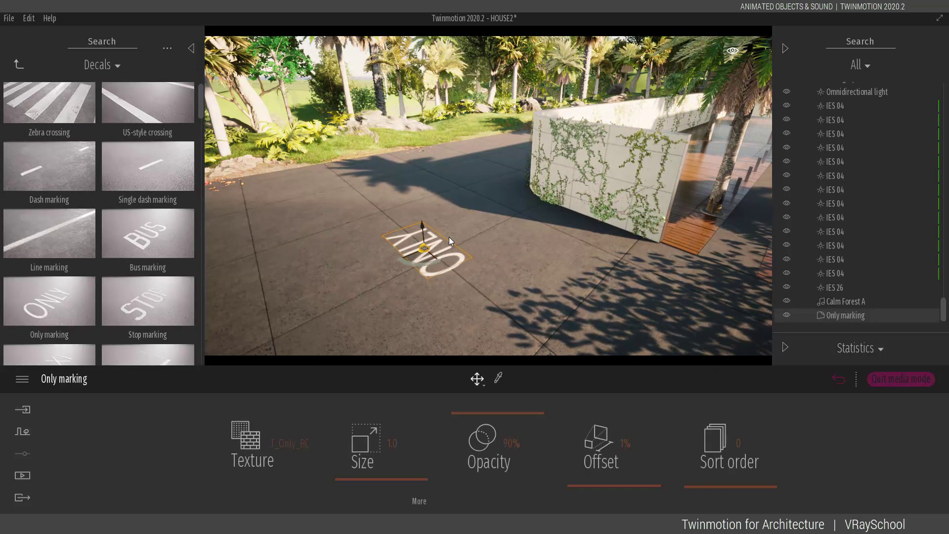
{"action": "key", "text": "Delete"}
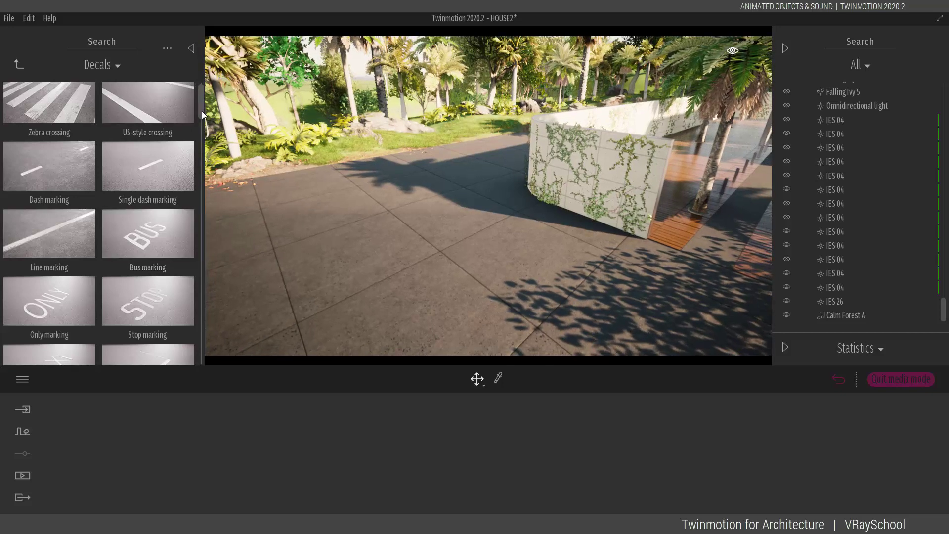
Lower the volume of the Calm Forest A sound to 2%.
{"action": "left_click_drag", "start_coordinate": [202, 111], "coordinate": [201, 145]}
{"action": "left_click", "coordinate": [827, 317]}
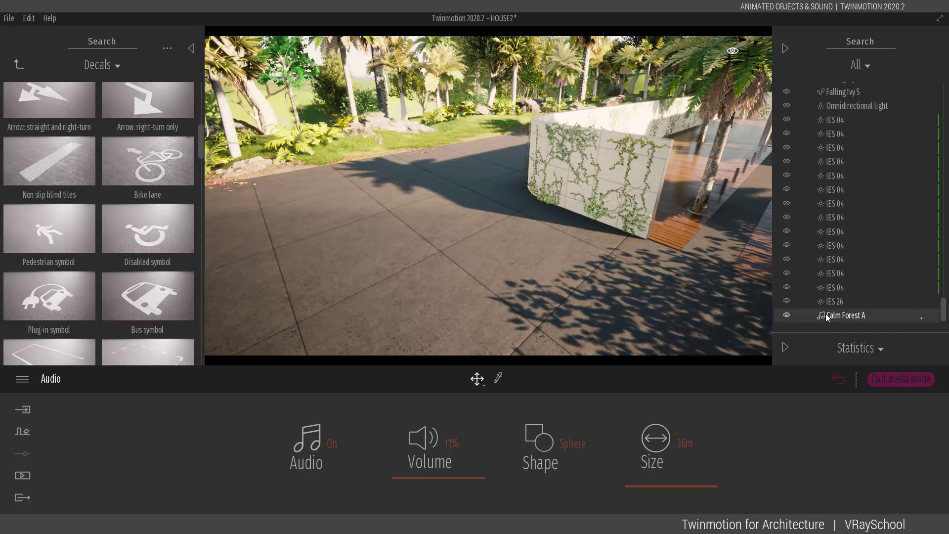
{"action": "left_click_drag", "start_coordinate": [472, 480], "coordinate": [471, 485]}
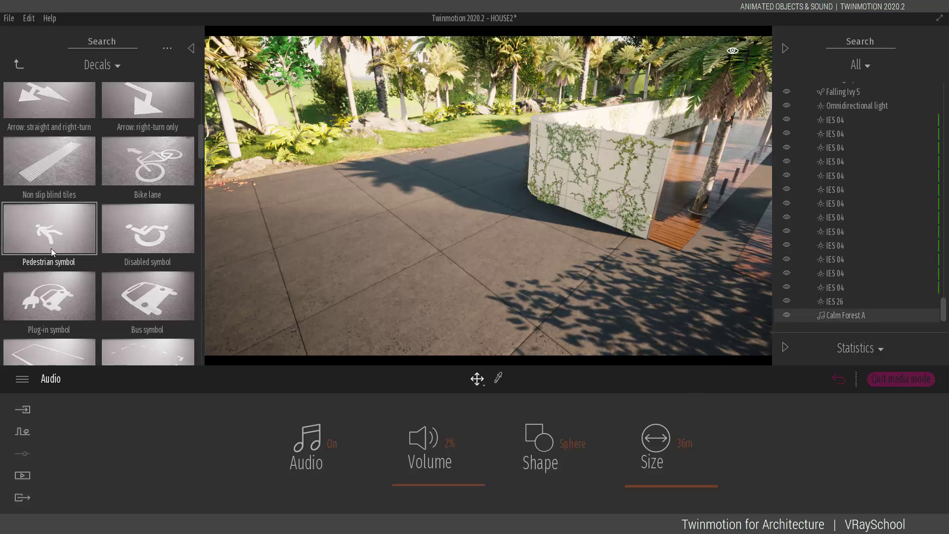
Place a Manhole 2 decal on the open pavement in front of the ivy-covered wall.
{"action": "scroll", "coordinate": [49, 289], "scroll_direction": "down", "scroll_amount": 4}
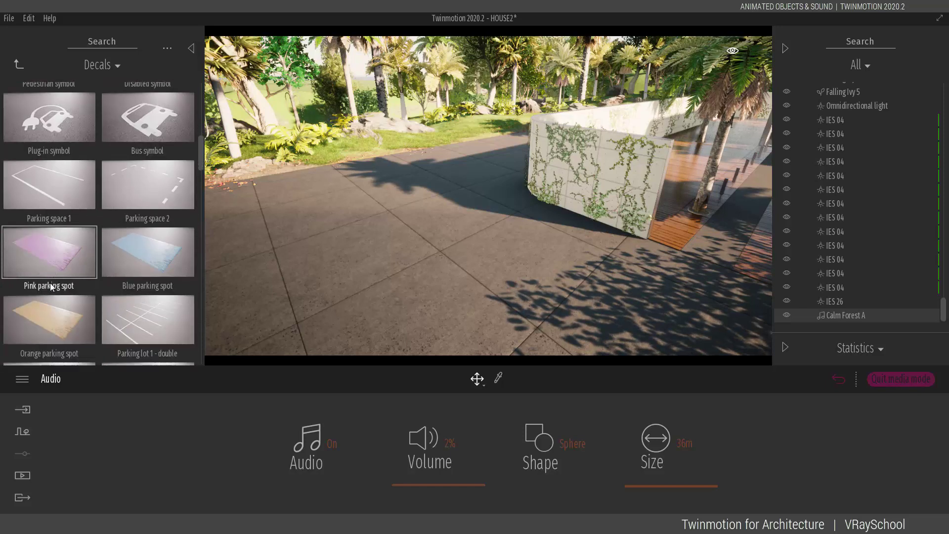
{"action": "scroll", "coordinate": [46, 266], "scroll_direction": "down", "scroll_amount": 5}
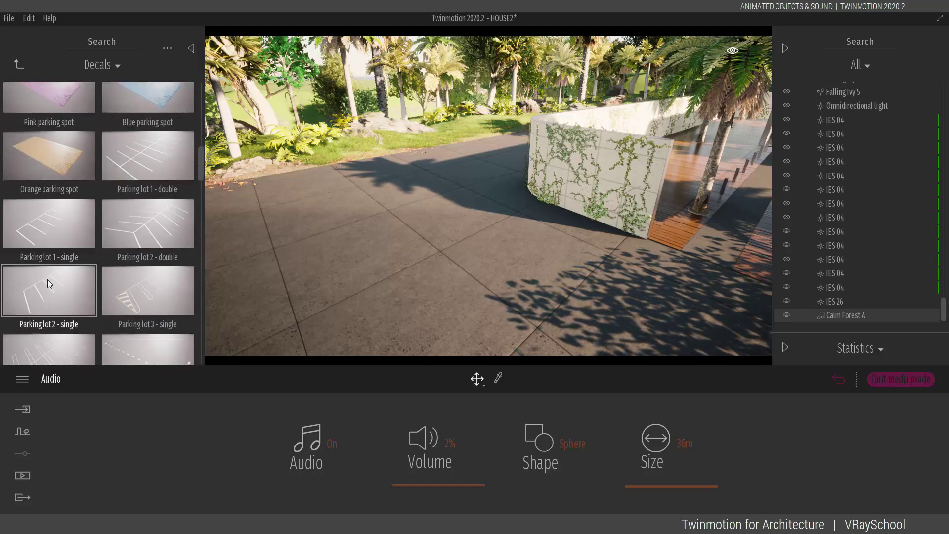
{"action": "scroll", "coordinate": [48, 280], "scroll_direction": "down", "scroll_amount": 3}
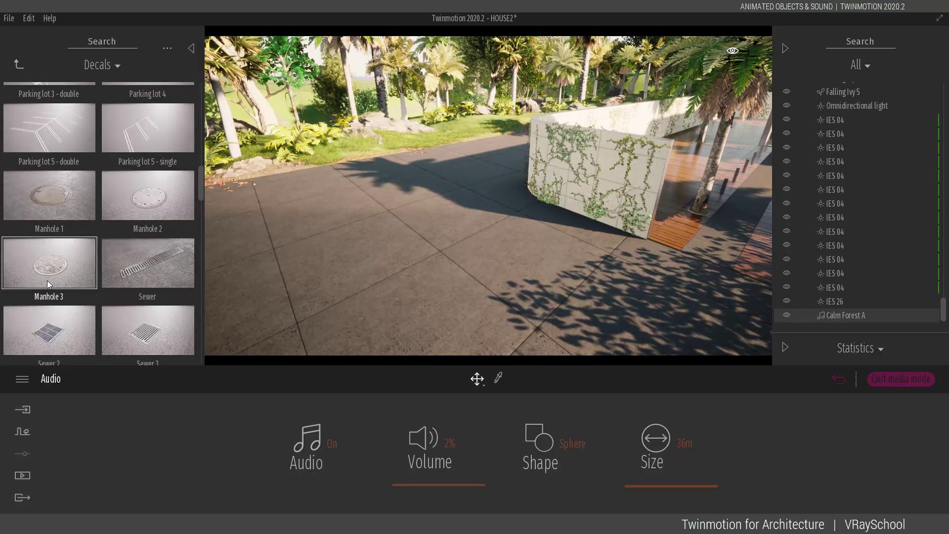
{"action": "left_click_drag", "start_coordinate": [91, 216], "coordinate": [304, 254]}
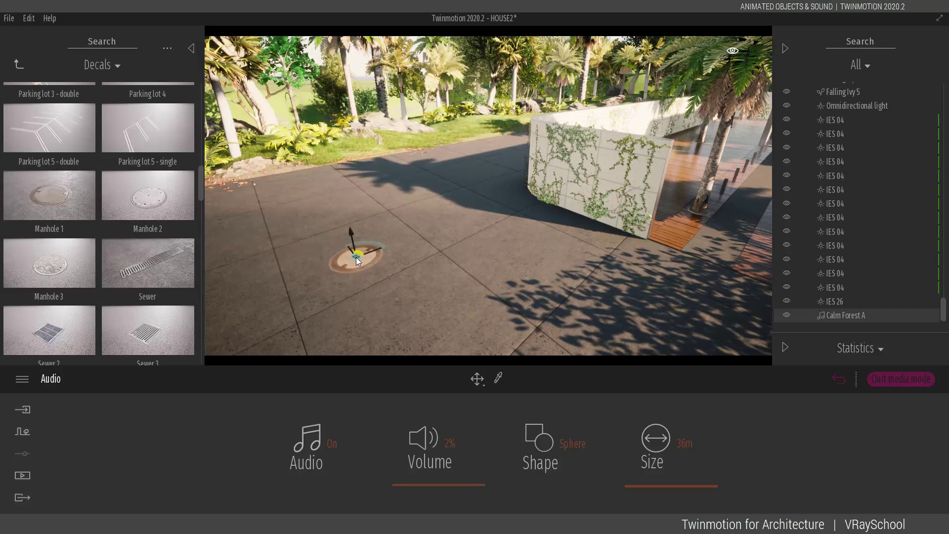
{"action": "left_click", "coordinate": [356, 257]}
{"action": "key", "text": "ctrl+z"}
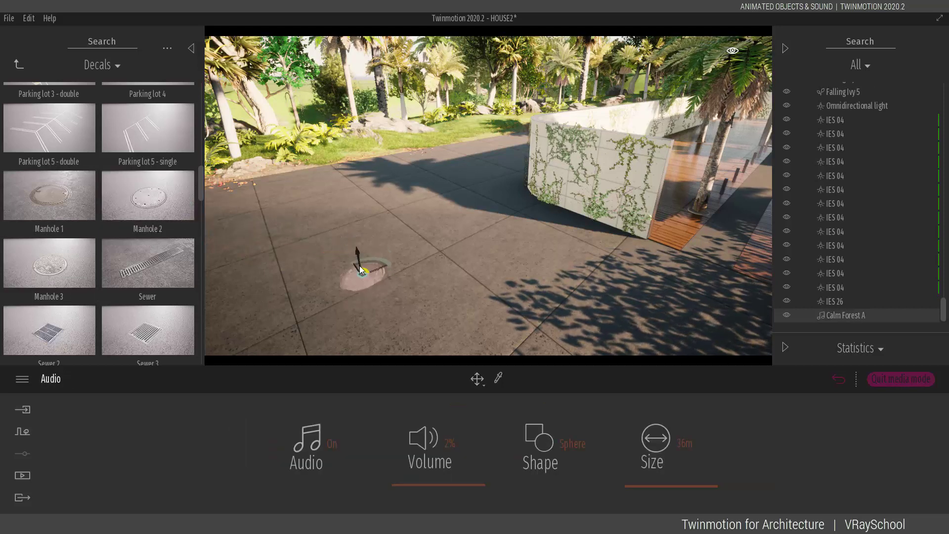
{"action": "left_click_drag", "start_coordinate": [361, 256], "coordinate": [361, 257]}
{"action": "left_click_drag", "start_coordinate": [433, 272], "coordinate": [334, 278]}
Place a Graffiti 1 decal low on the ivy-covered front wall near the manhole.
{"action": "scroll", "coordinate": [174, 262], "scroll_direction": "down", "scroll_amount": 3}
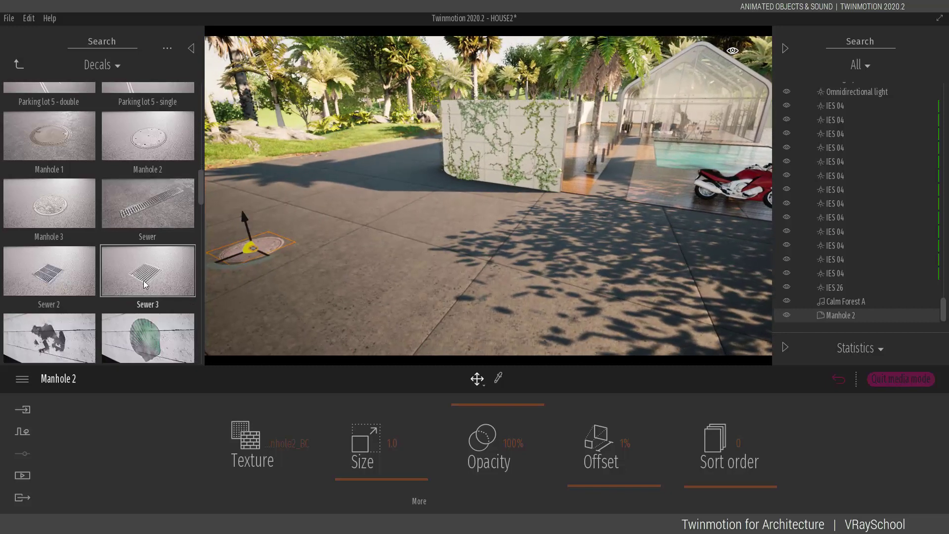
{"action": "left_click_drag", "start_coordinate": [56, 277], "coordinate": [607, 128]}
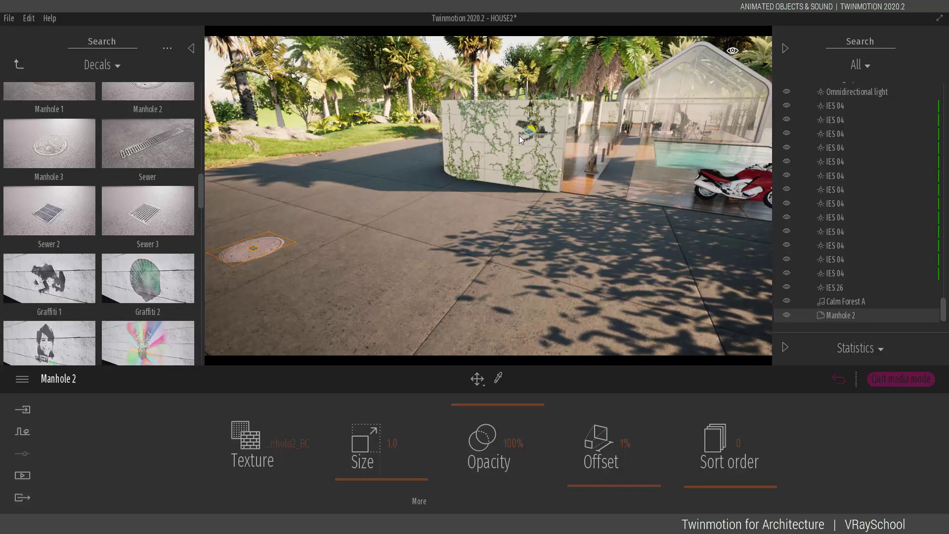
{"action": "mouse_move", "coordinate": [519, 138]}
{"action": "left_mouse_down"}
{"action": "mouse_move", "coordinate": [521, 165]}
{"action": "mouse_move", "coordinate": [491, 177]}
{"action": "left_mouse_up"}
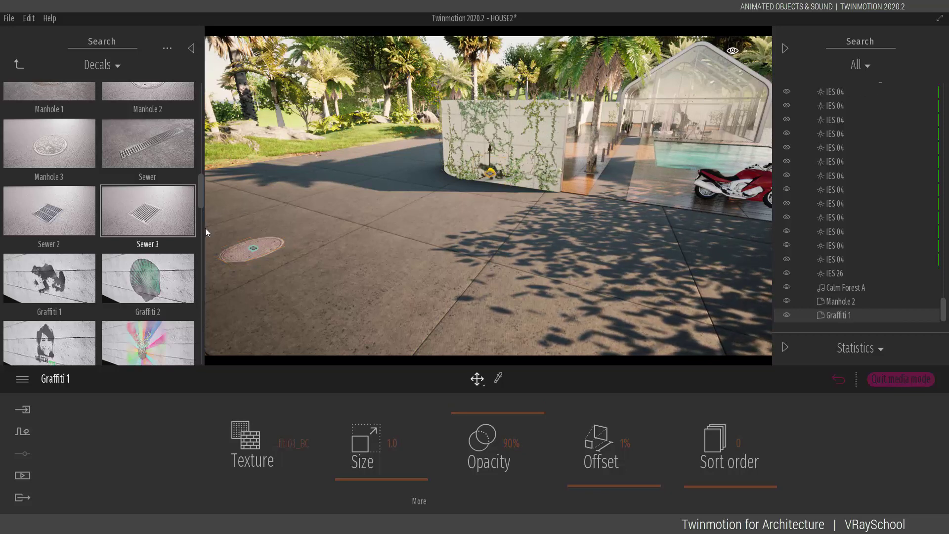
{"action": "scroll", "coordinate": [360, 223], "scroll_direction": "down", "scroll_amount": 2}
Add the Graffiti 2 and Graffiti 3 decals to the same front wall, on either side above Graffiti 1.
{"action": "right_click_drag", "start_coordinate": [360, 223], "coordinate": [290, 213]}
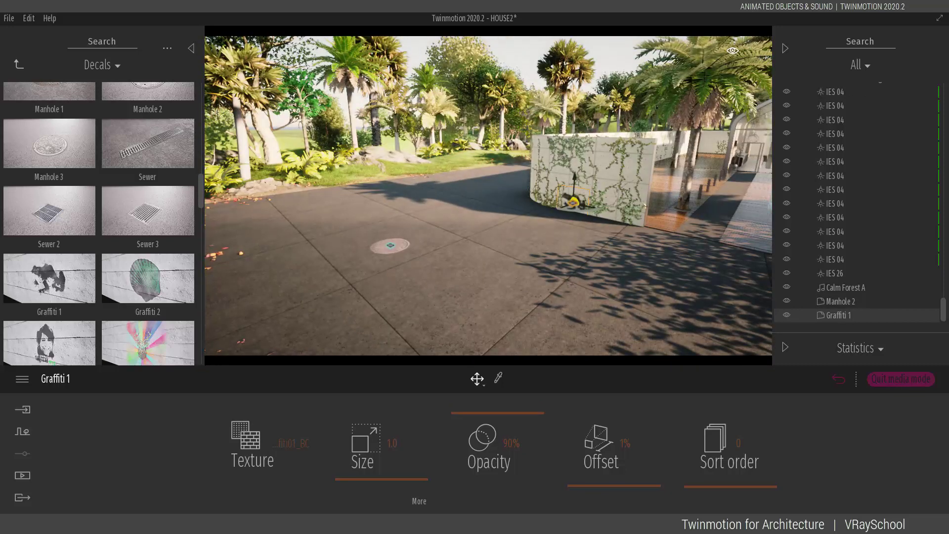
{"action": "right_click_drag", "start_coordinate": [346, 217], "coordinate": [518, 217]}
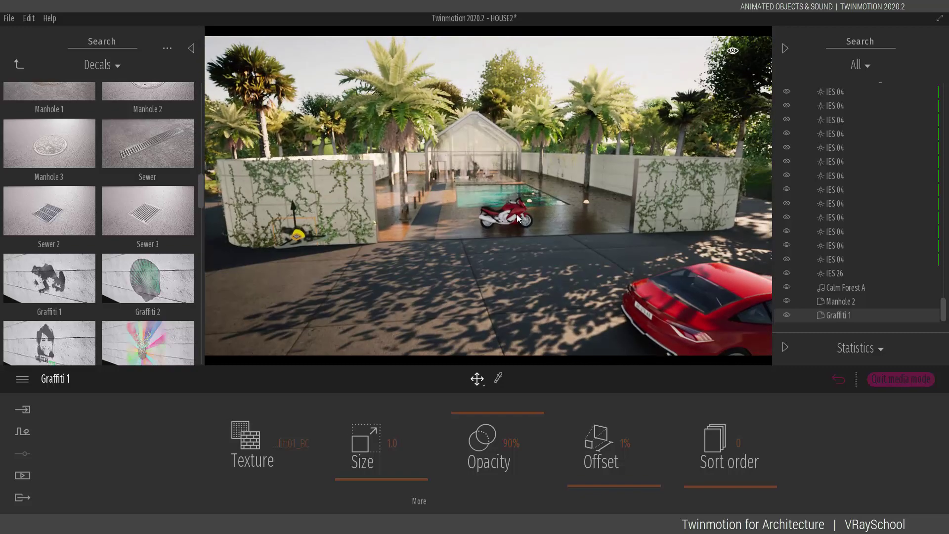
{"action": "left_click_drag", "start_coordinate": [171, 289], "coordinate": [328, 208]}
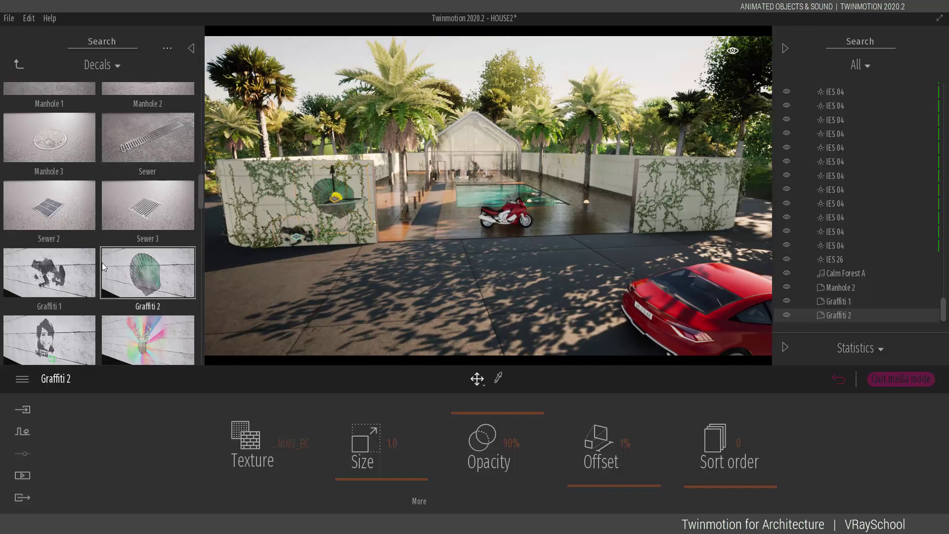
{"action": "left_click_drag", "start_coordinate": [49, 333], "coordinate": [407, 192]}
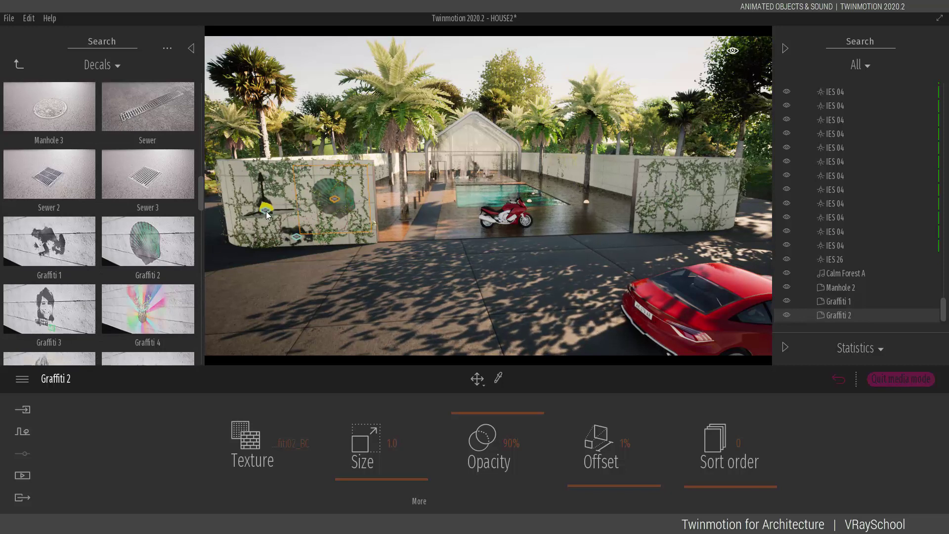
Place the colorful Graffiti 4 decal in the middle of the wall that carries Graffiti 1 to 3.
{"action": "left_click_drag", "start_coordinate": [241, 303], "coordinate": [576, 196]}
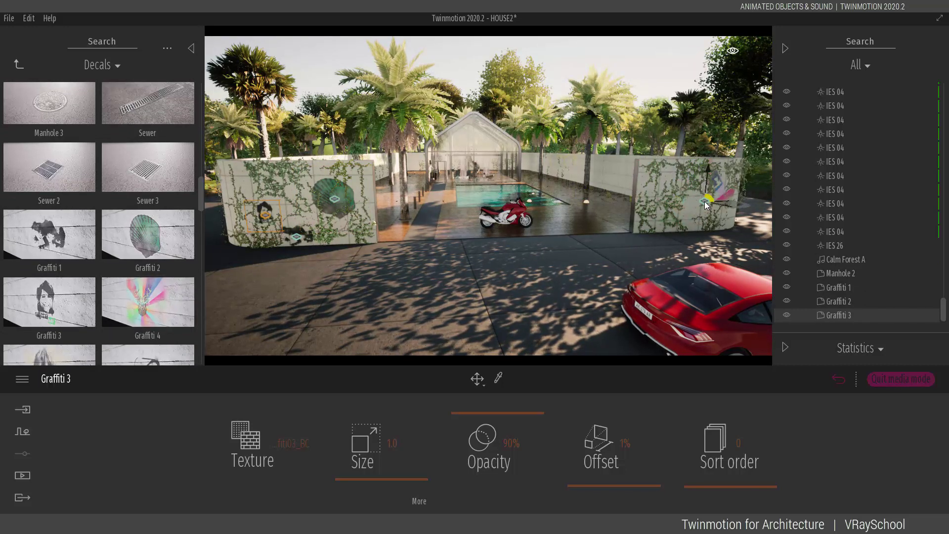
{"action": "left_click_drag", "start_coordinate": [684, 209], "coordinate": [349, 233]}
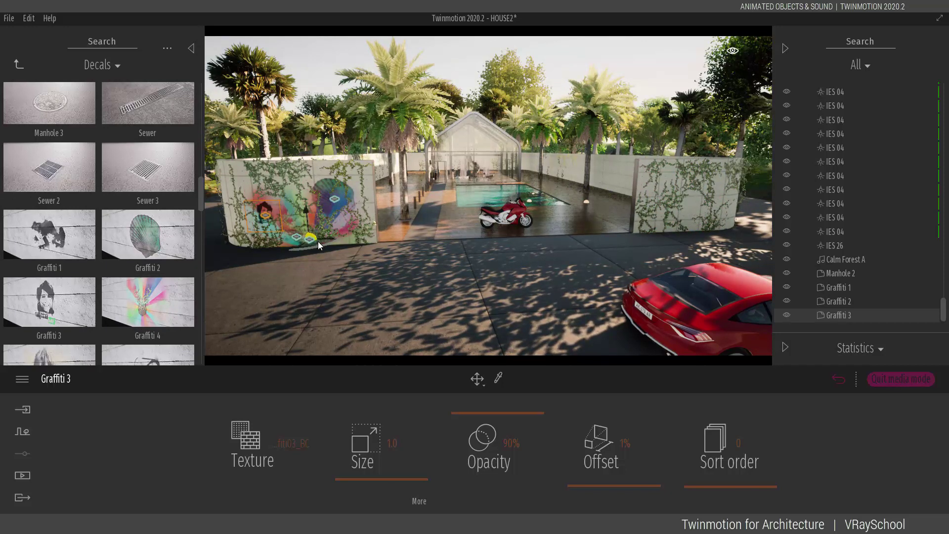
{"action": "left_click_drag", "start_coordinate": [319, 231], "coordinate": [291, 221]}
Place the Graffiti 5, 6, 7 and 8 decals across the front wall on the other side of the pool entrance.
{"action": "scroll", "coordinate": [138, 327], "scroll_direction": "down", "scroll_amount": 3}
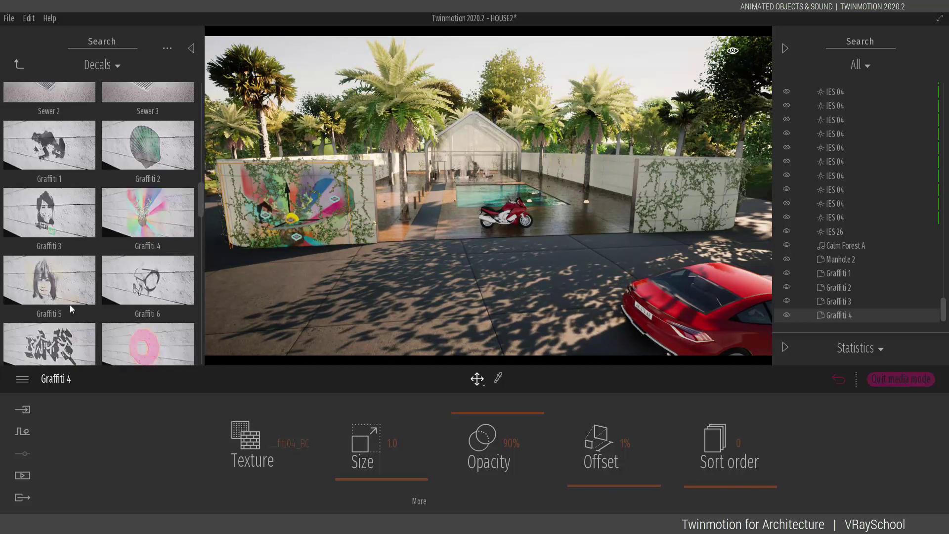
{"action": "left_click_drag", "start_coordinate": [68, 290], "coordinate": [648, 202]}
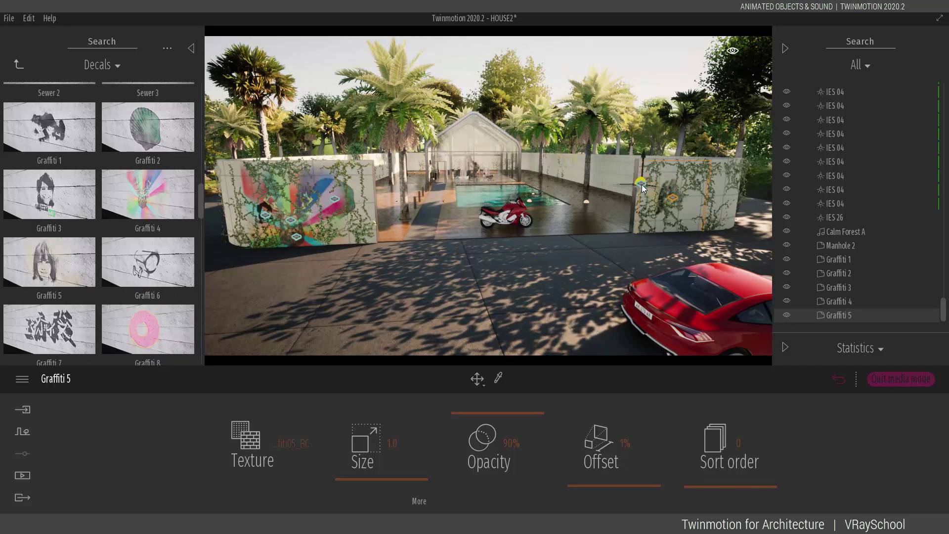
{"action": "left_click_drag", "start_coordinate": [64, 326], "coordinate": [697, 214]}
{"action": "left_click_drag", "start_coordinate": [141, 309], "coordinate": [669, 181]}
Place the Graffiti 10 and Graffiti 9 decals on the pool's inner side wall behind the newly decorated front wall.
{"action": "scroll", "coordinate": [125, 296], "scroll_direction": "down", "scroll_amount": 2}
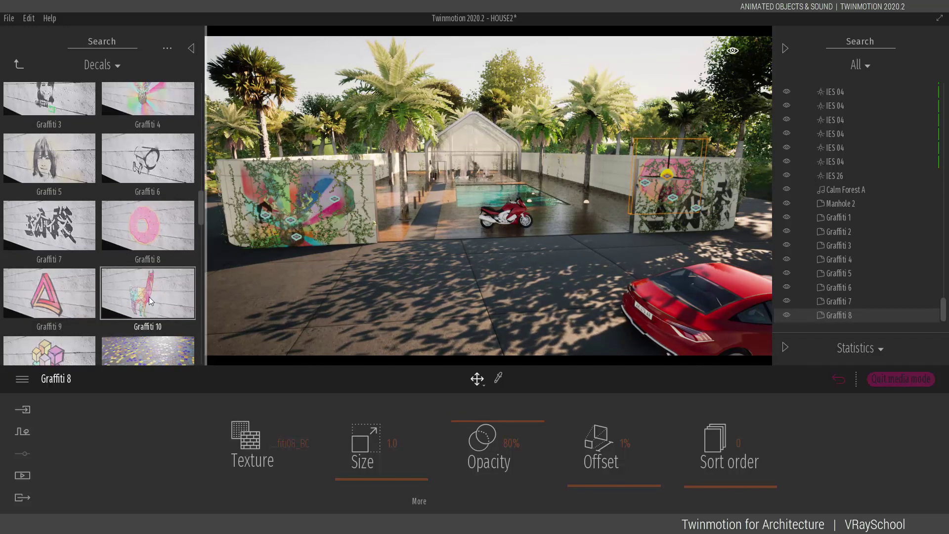
{"action": "left_click_drag", "start_coordinate": [169, 294], "coordinate": [627, 185]}
{"action": "left_click_drag", "start_coordinate": [49, 283], "coordinate": [568, 180]}
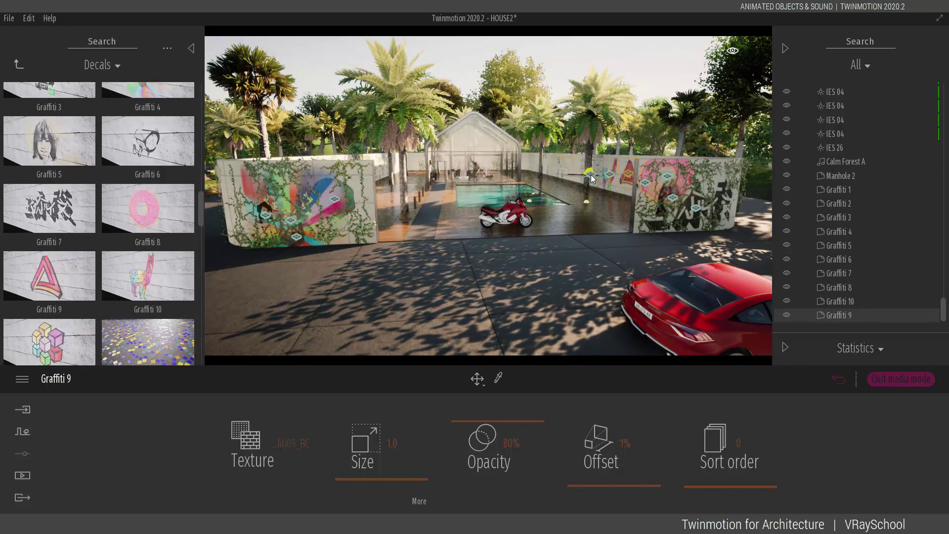
Add the Colored pavement and Graffiti 11 decals to the pool's inner side wall beside Graffiti 9 and 10.
{"action": "left_click_drag", "start_coordinate": [577, 175], "coordinate": [576, 175]}
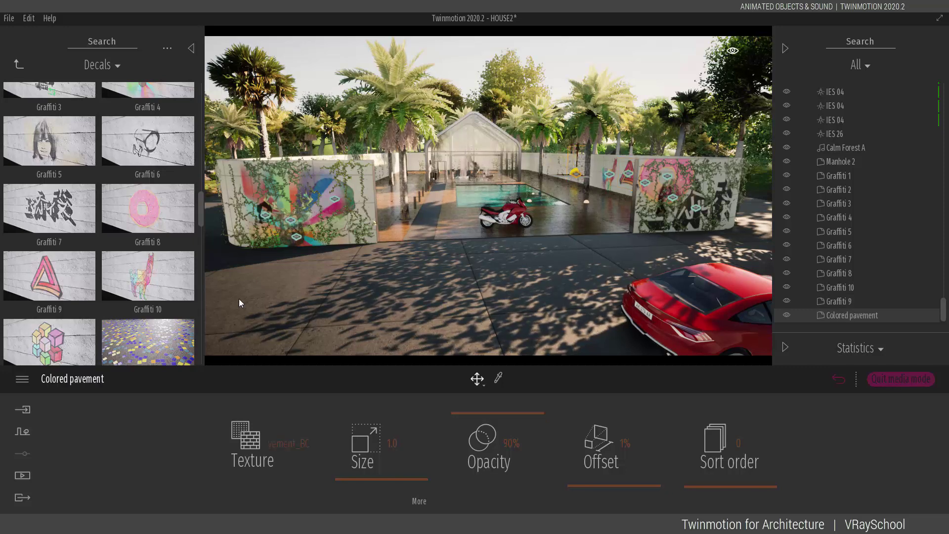
{"action": "scroll", "coordinate": [39, 316], "scroll_direction": "down", "scroll_amount": 3}
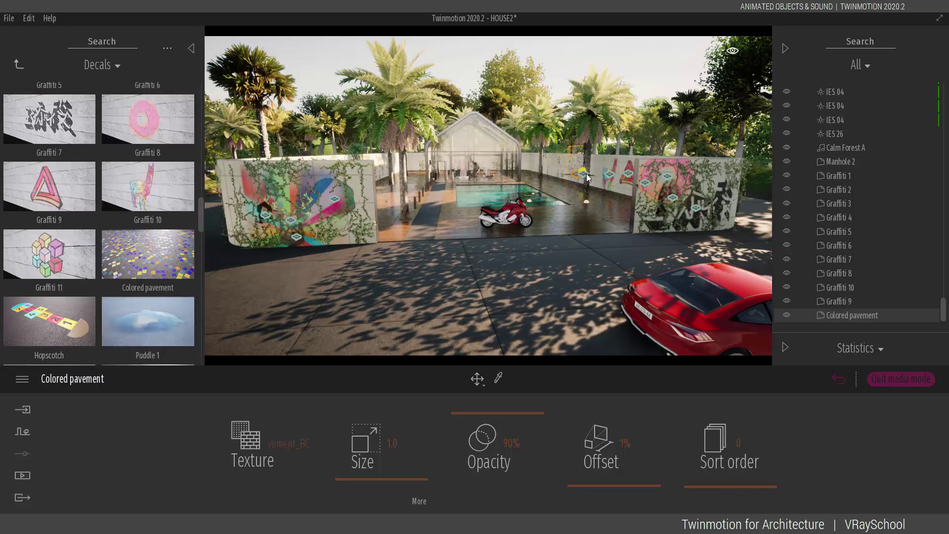
{"action": "left_click", "coordinate": [602, 178]}
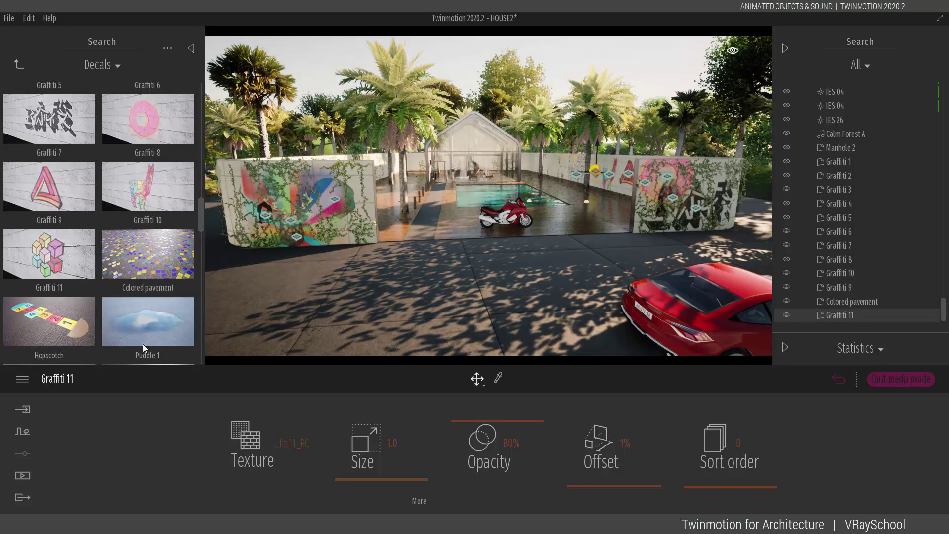
Place a Puddle 1 decal on the pavement by the rear of the red car.
{"action": "scroll", "coordinate": [143, 343], "scroll_direction": "down", "scroll_amount": 1}
{"action": "left_click_drag", "start_coordinate": [149, 304], "coordinate": [625, 332]}
{"action": "scroll", "coordinate": [625, 332], "scroll_direction": "down", "scroll_amount": 3}
{"action": "middle_click_drag", "start_coordinate": [642, 317], "coordinate": [590, 317]}
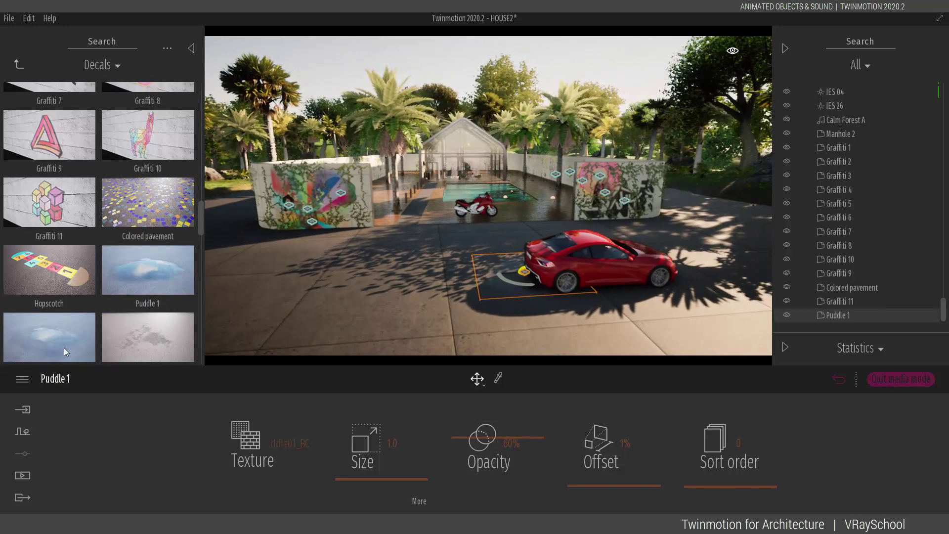
Place a Puddle 2 decal on the pavement alongside the red car and inspect it up close.
{"action": "left_click_drag", "start_coordinate": [64, 352], "coordinate": [588, 300]}
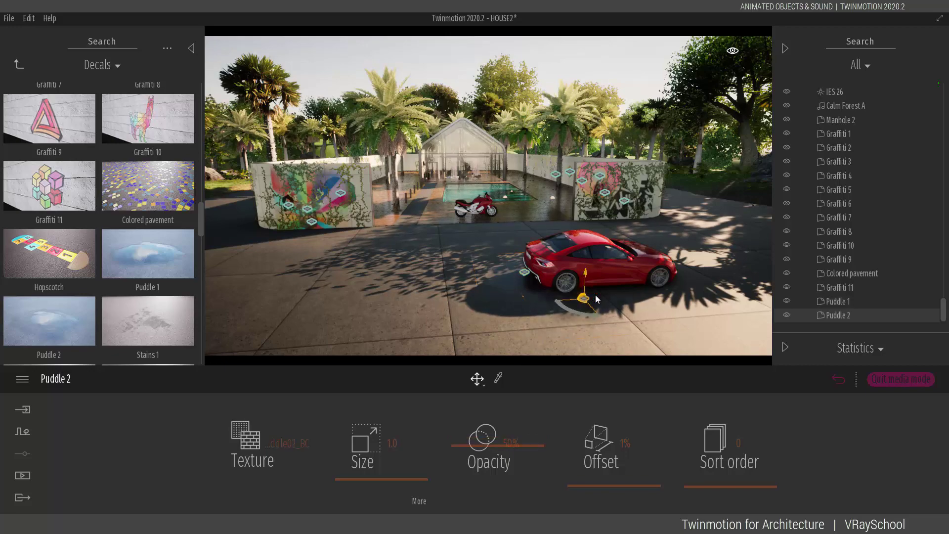
{"action": "scroll", "coordinate": [599, 311], "scroll_direction": "up", "scroll_amount": 3}
{"action": "middle_click_drag", "start_coordinate": [599, 315], "coordinate": [474, 228]}
{"action": "scroll", "coordinate": [430, 306], "scroll_direction": "up", "scroll_amount": 4}
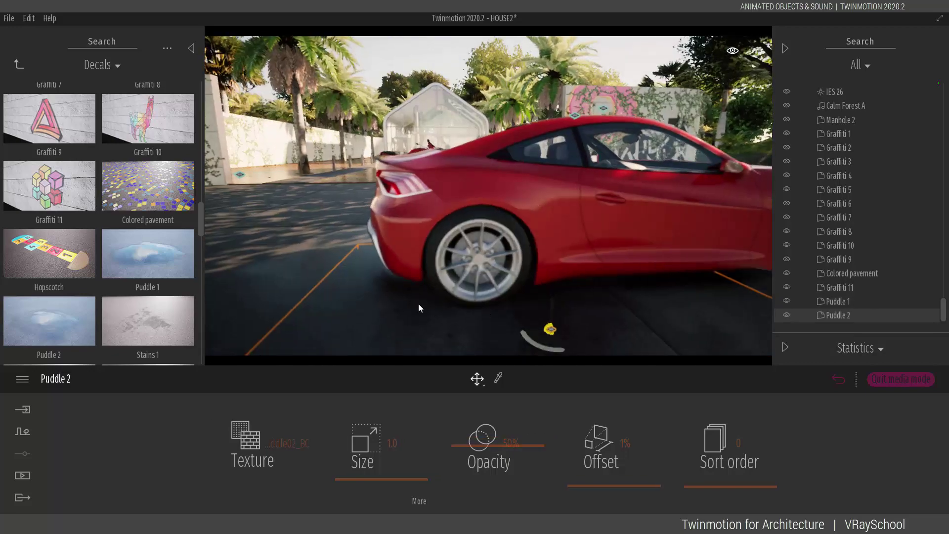
{"action": "scroll", "coordinate": [440, 310], "scroll_direction": "down", "scroll_amount": 4}
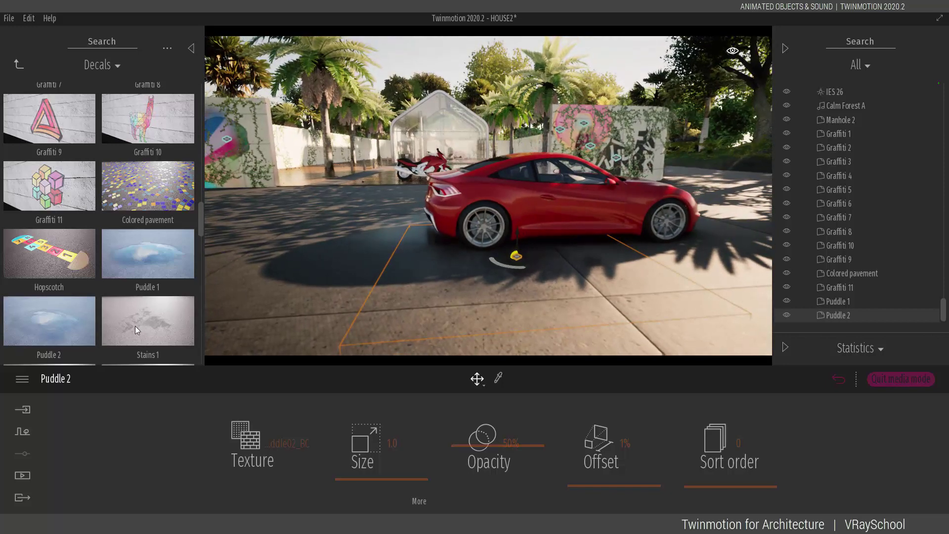
Place a Stains 1 decal beside the red car and a Stains 2 decal on the pavement slab nearer the grass.
{"action": "left_click_drag", "start_coordinate": [135, 326], "coordinate": [579, 303]}
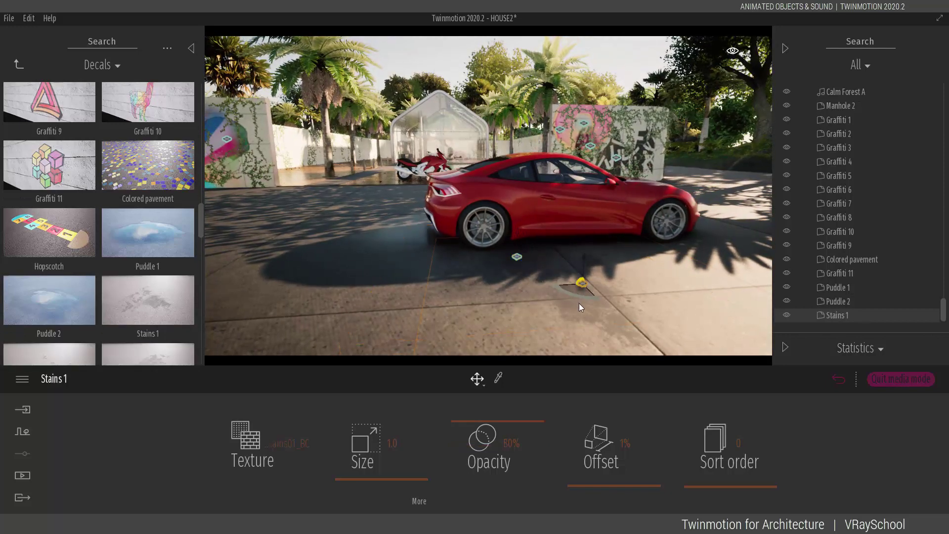
{"action": "scroll", "coordinate": [553, 307], "scroll_direction": "down", "scroll_amount": 5}
{"action": "scroll", "coordinate": [134, 294], "scroll_direction": "down", "scroll_amount": 3}
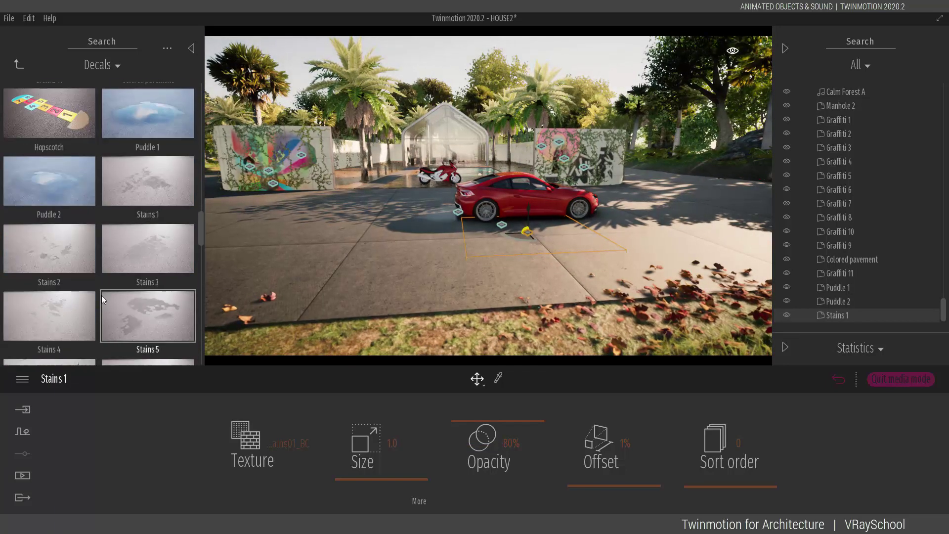
{"action": "left_click_drag", "start_coordinate": [70, 249], "coordinate": [431, 259]}
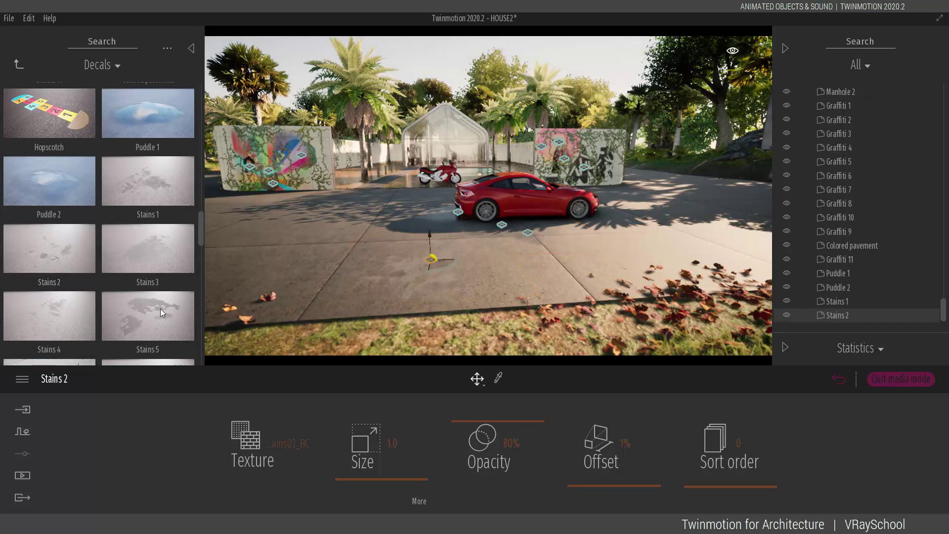
Place Road damage 01, Road damage 03 and Road damage 02 decals across the pavement between the car and the grass.
{"action": "scroll", "coordinate": [148, 301], "scroll_direction": "down", "scroll_amount": 4}
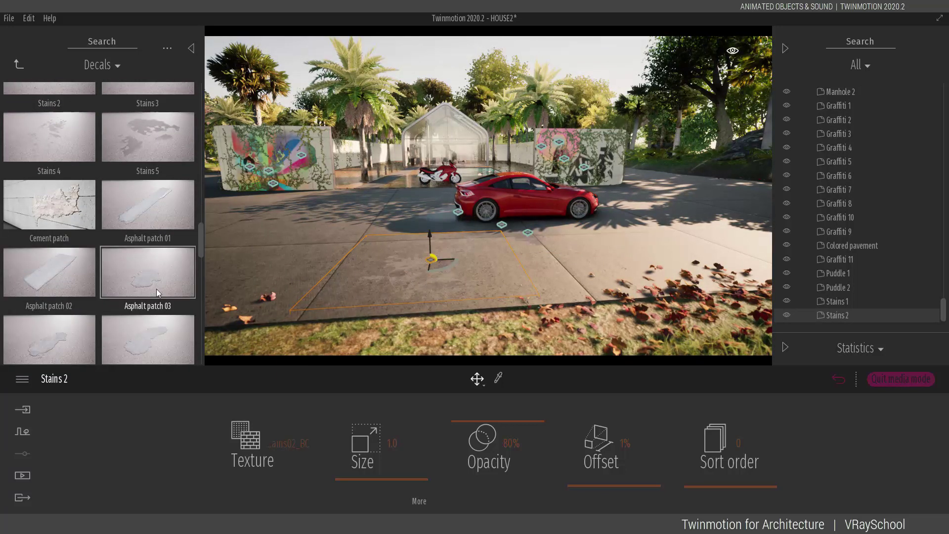
{"action": "scroll", "coordinate": [156, 288], "scroll_direction": "down", "scroll_amount": 3}
{"action": "scroll", "coordinate": [132, 319], "scroll_direction": "down", "scroll_amount": 2}
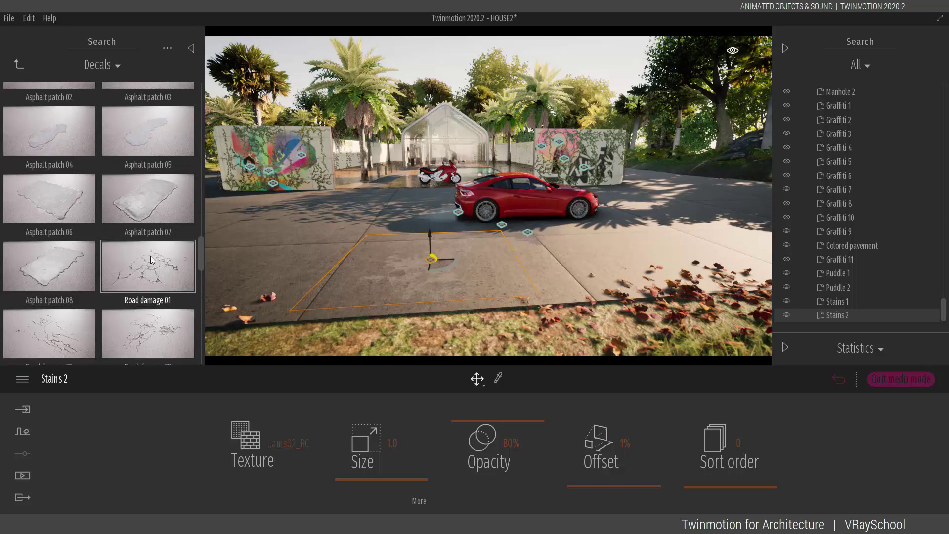
{"action": "left_click_drag", "start_coordinate": [566, 263], "coordinate": [544, 260]}
{"action": "scroll", "coordinate": [132, 315], "scroll_direction": "down", "scroll_amount": 1}
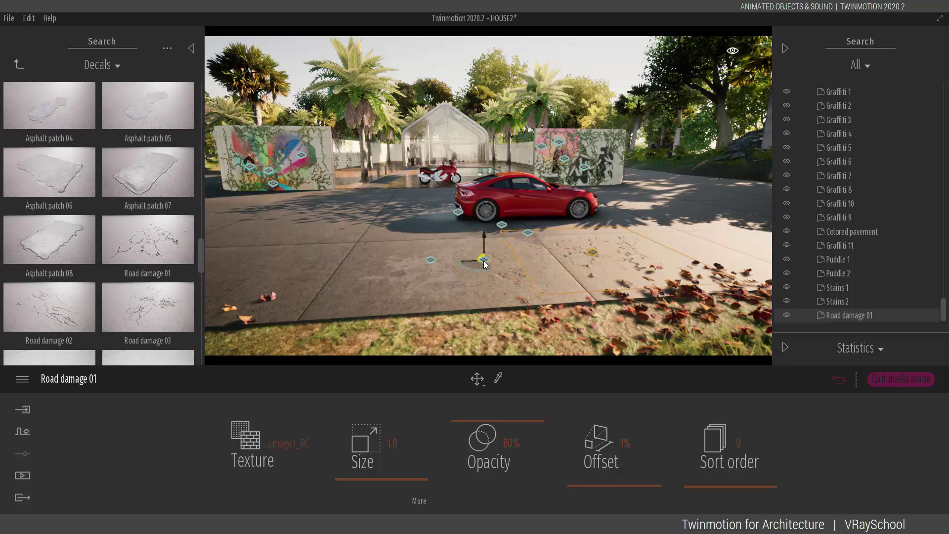
{"action": "left_click_drag", "start_coordinate": [148, 306], "coordinate": [297, 273]}
Place a Mossy dirt 1 decal by the left graffiti wall's base and a Mossy dirt 2 decal along the right graffiti wall's base.
{"action": "scroll", "coordinate": [102, 297], "scroll_direction": "down", "scroll_amount": 1}
{"action": "scroll", "coordinate": [74, 292], "scroll_direction": "down", "scroll_amount": 2}
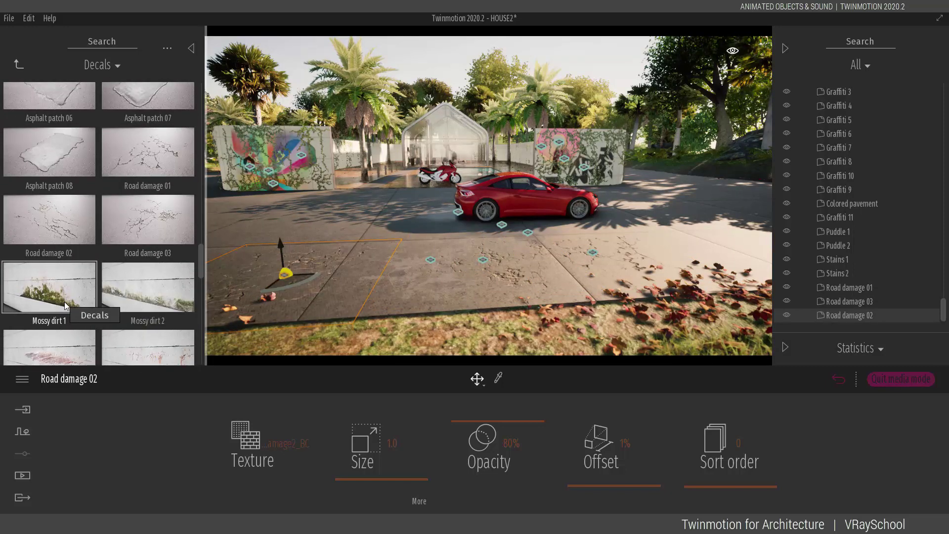
{"action": "left_click_drag", "start_coordinate": [66, 305], "coordinate": [309, 185]}
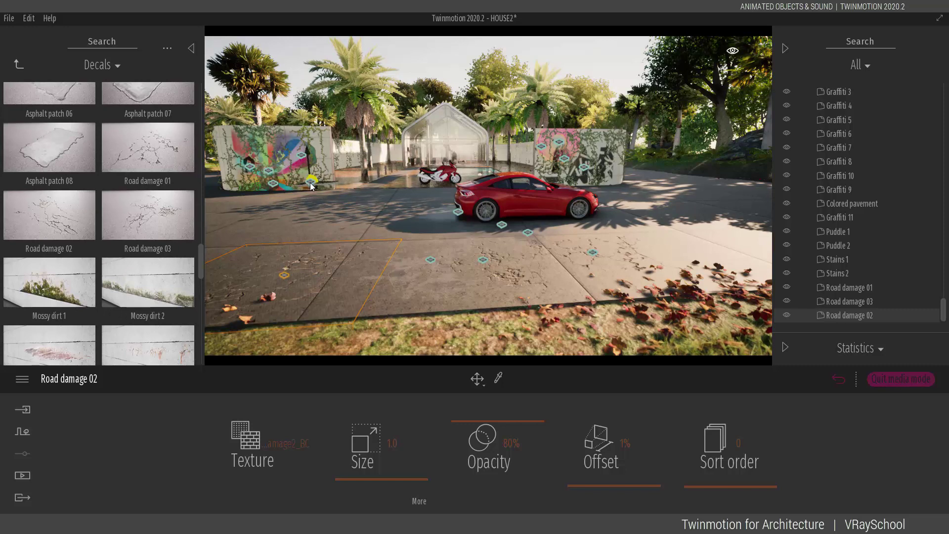
{"action": "left_click_drag", "start_coordinate": [312, 185], "coordinate": [313, 184]}
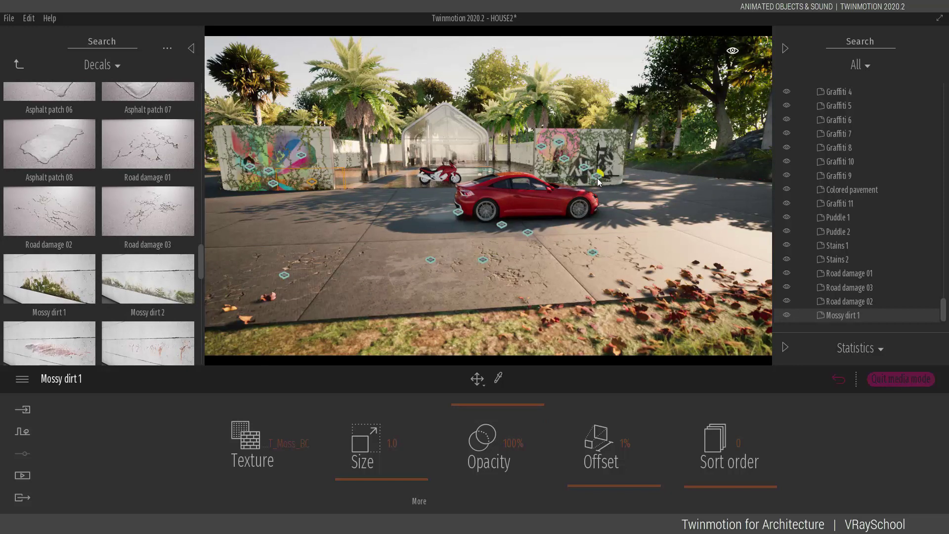
{"action": "left_click_drag", "start_coordinate": [597, 179], "coordinate": [594, 185]}
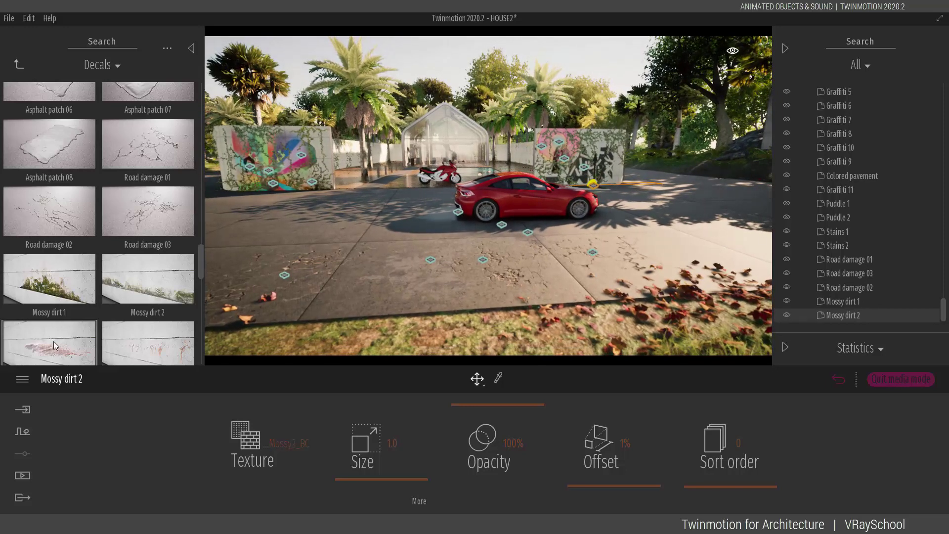
Place Leaking rust 1, Leaking water and Mossy leaks decals along the upper part of the white wall behind the pool deck.
{"action": "scroll", "coordinate": [53, 342], "scroll_direction": "down", "scroll_amount": 3}
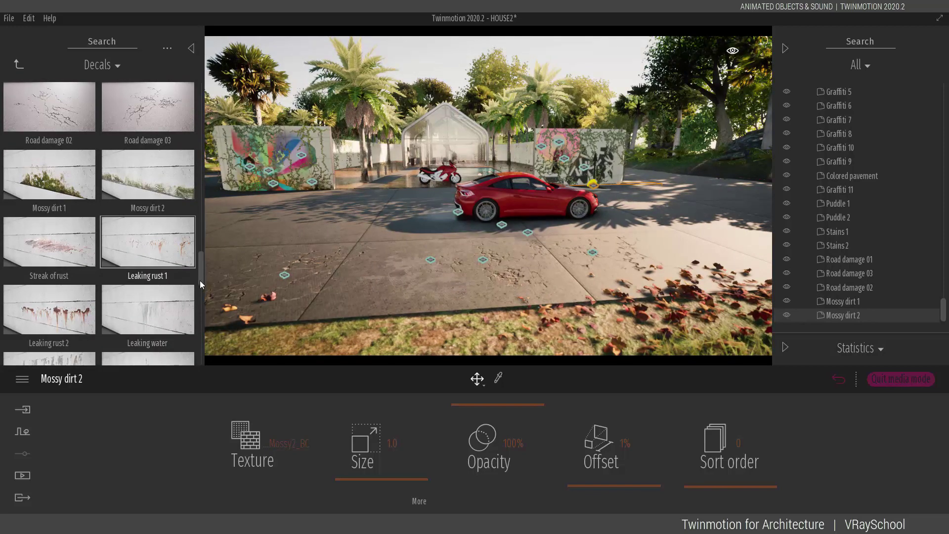
{"action": "scroll", "coordinate": [518, 142], "scroll_direction": "up", "scroll_amount": 6}
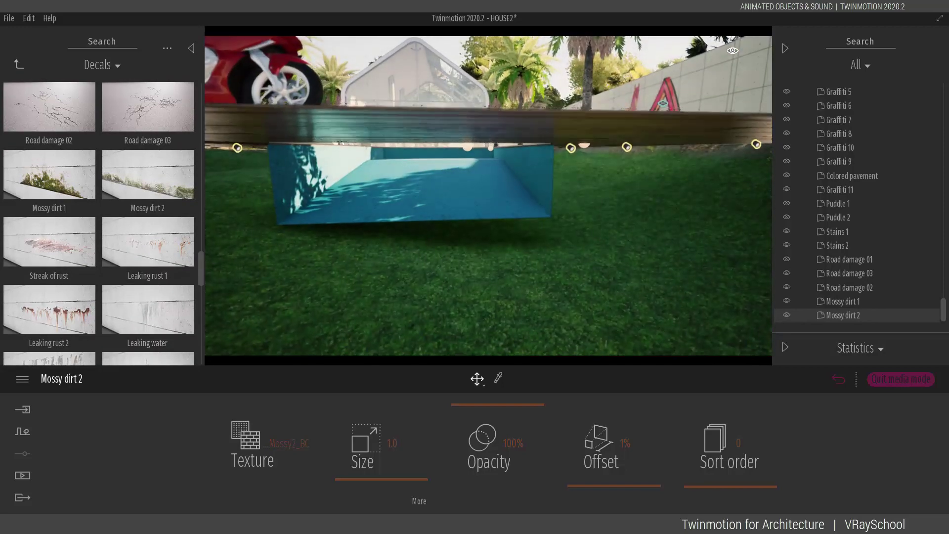
{"action": "middle_click_drag", "start_coordinate": [517, 143], "coordinate": [517, 197]}
{"action": "right_click_drag", "start_coordinate": [517, 198], "coordinate": [357, 180]}
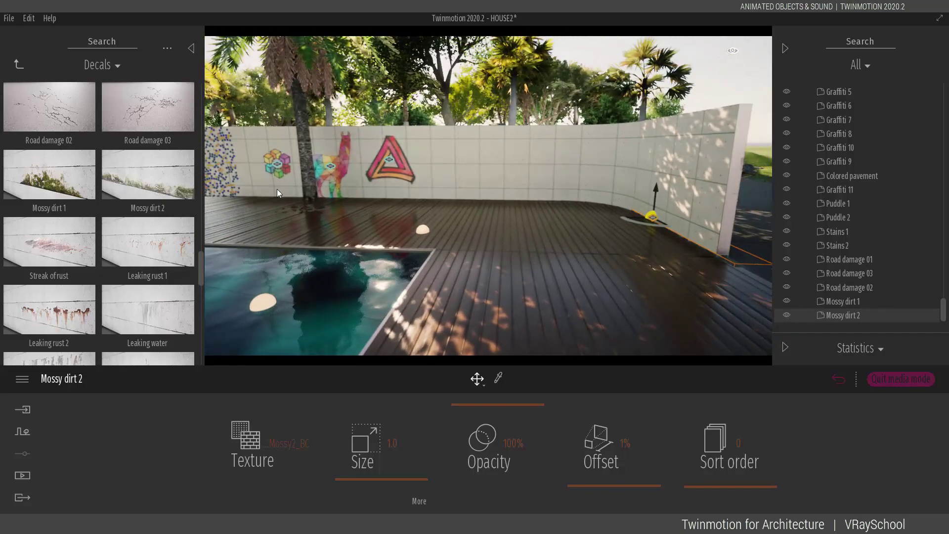
{"action": "left_click_drag", "start_coordinate": [148, 251], "coordinate": [482, 155]}
{"action": "left_click_drag", "start_coordinate": [147, 311], "coordinate": [551, 154]}
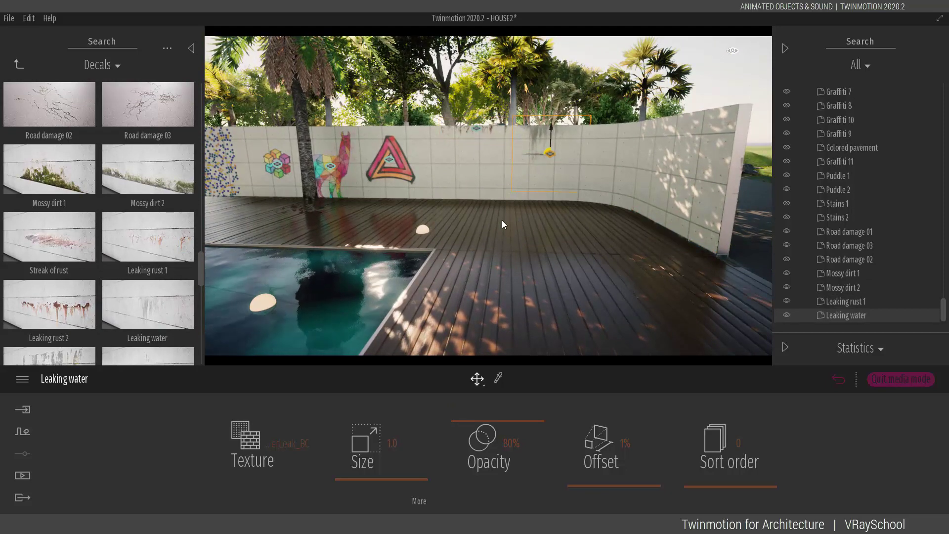
{"action": "scroll", "coordinate": [137, 305], "scroll_direction": "down", "scroll_amount": 3}
{"action": "left_click_drag", "start_coordinate": [74, 311], "coordinate": [257, 161]}
Try a Damaged wall 2 decal on the bare wall beside the leaking water stain, and delete it.
{"action": "scroll", "coordinate": [146, 305], "scroll_direction": "down", "scroll_amount": 3}
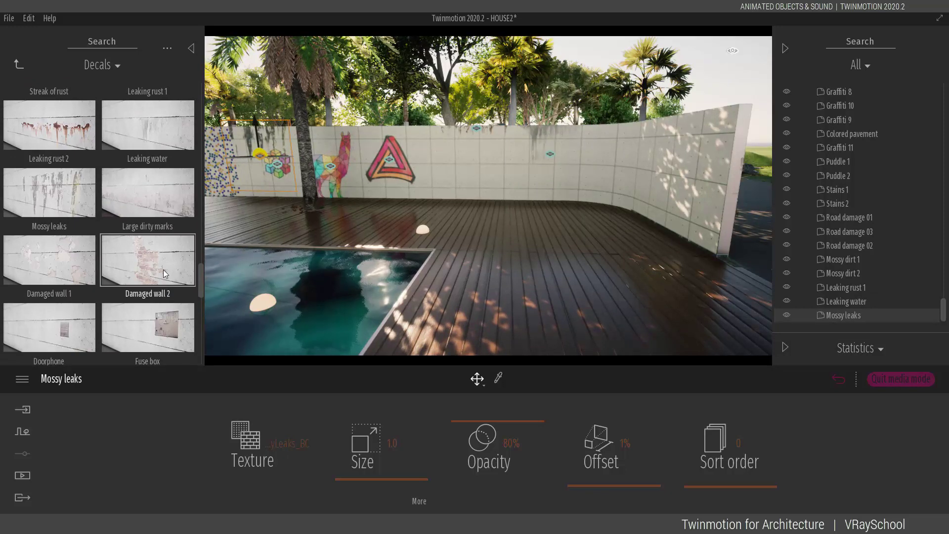
{"action": "left_click_drag", "start_coordinate": [147, 269], "coordinate": [521, 168]}
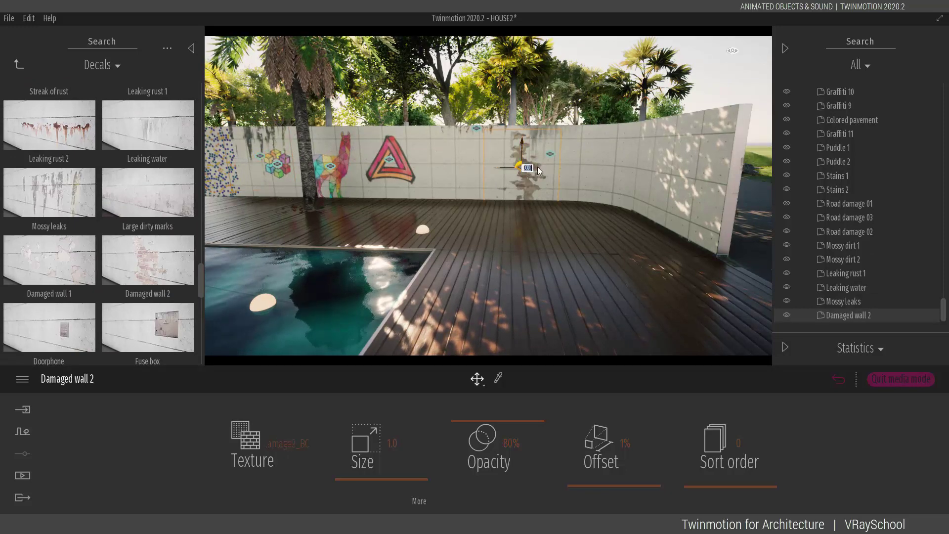
{"action": "scroll", "coordinate": [538, 167], "scroll_direction": "up", "scroll_amount": 3}
{"action": "scroll", "coordinate": [537, 167], "scroll_direction": "down", "scroll_amount": 3}
{"action": "key", "text": "Delete"}
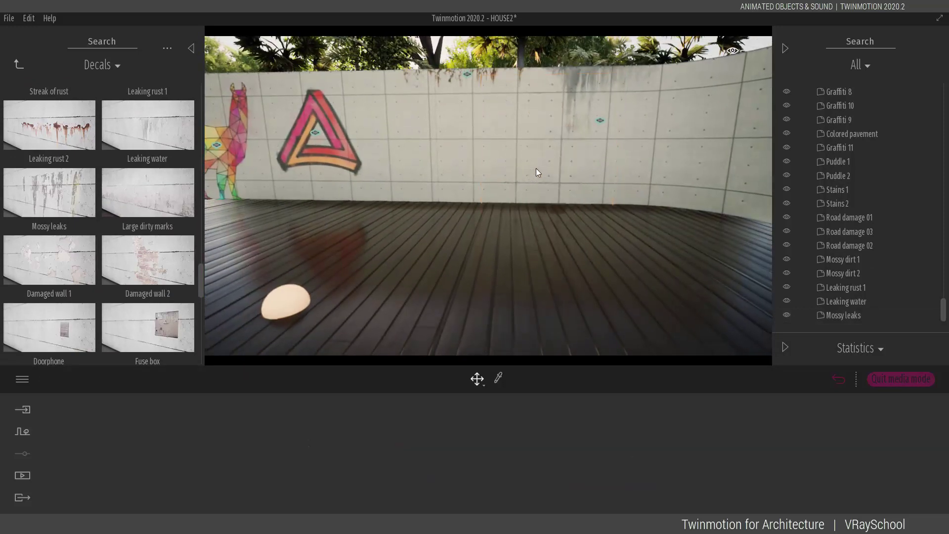
Try a Fuse box decal and a Damaged wall 1 decal on the bare wall section, deleting each one.
{"action": "scroll", "coordinate": [140, 339], "scroll_direction": "down", "scroll_amount": 1}
{"action": "left_click_drag", "start_coordinate": [140, 339], "coordinate": [496, 166]}
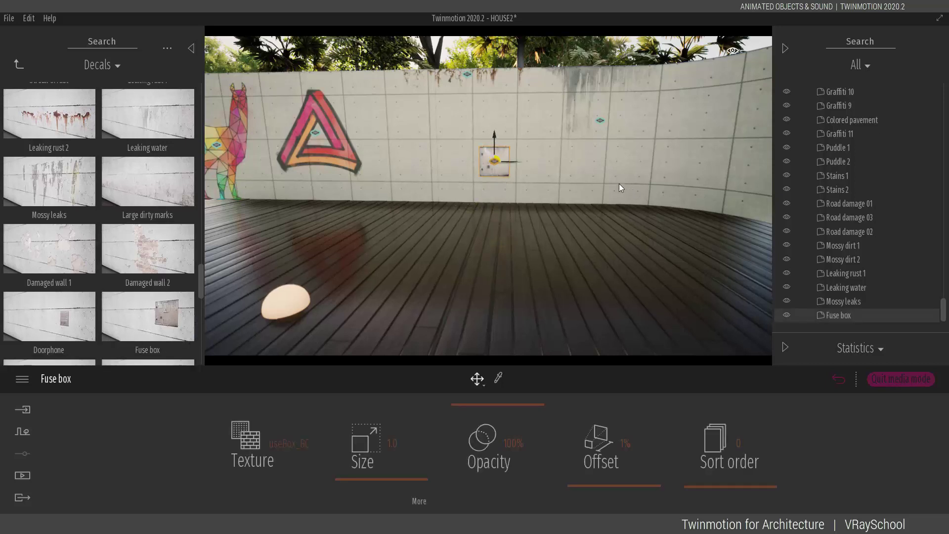
{"action": "key", "text": "Delete"}
{"action": "left_click_drag", "start_coordinate": [50, 247], "coordinate": [536, 163]}
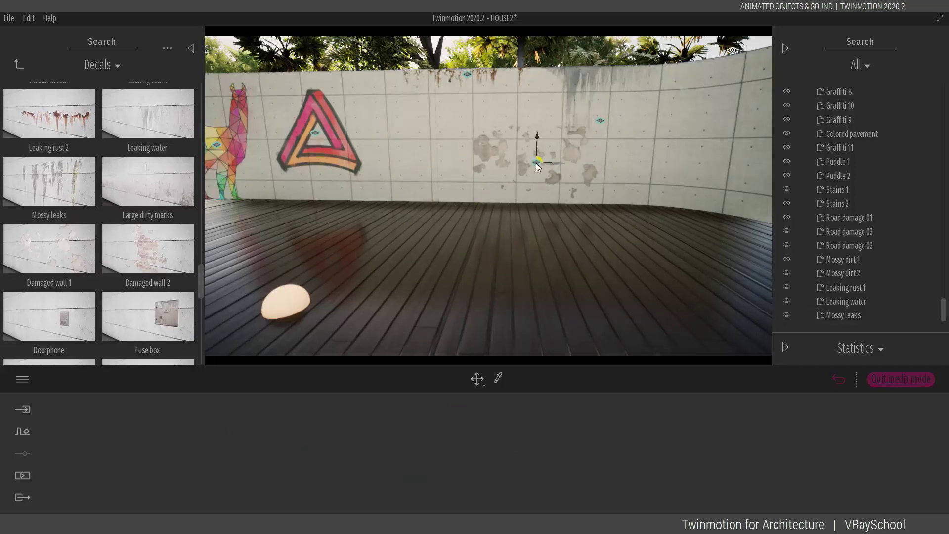
{"action": "key", "text": "Delete"}
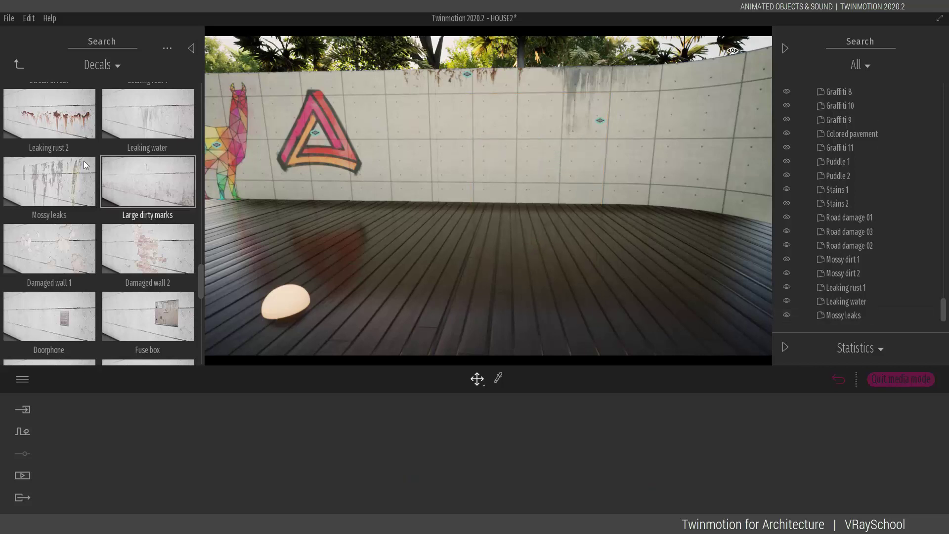
Try a Harmful content sign decal on the wall beside the triangle graffiti, and delete it.
{"action": "scroll", "coordinate": [84, 161], "scroll_direction": "down", "scroll_amount": 5}
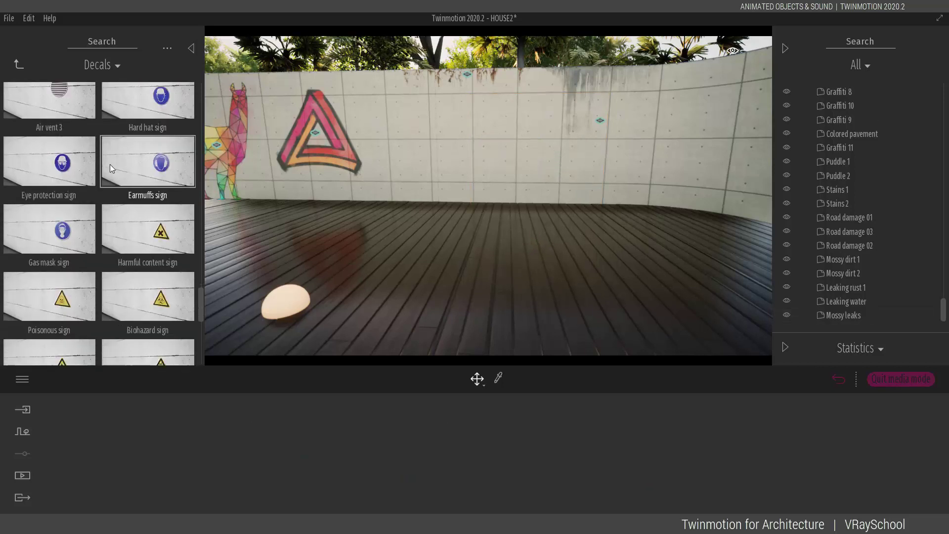
{"action": "left_click_drag", "start_coordinate": [149, 230], "coordinate": [482, 139]}
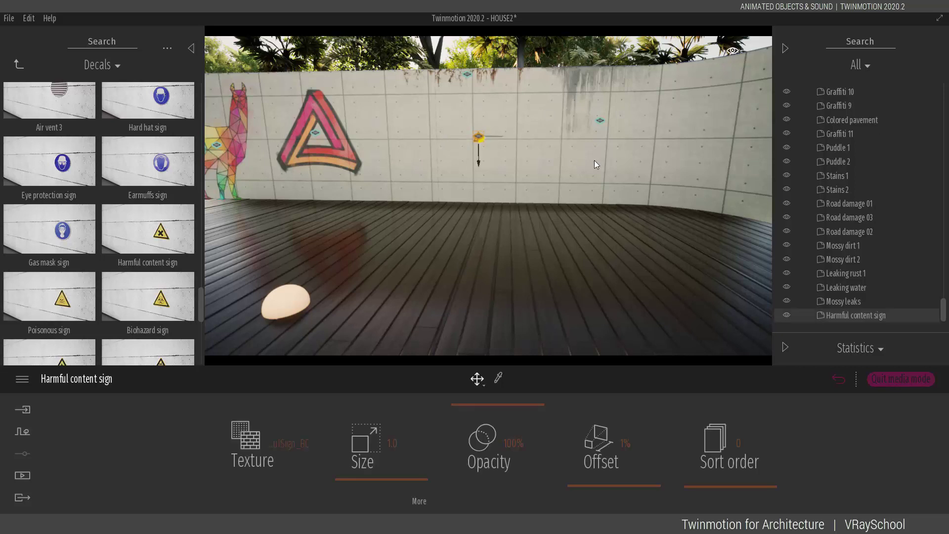
{"action": "key", "text": "Delete"}
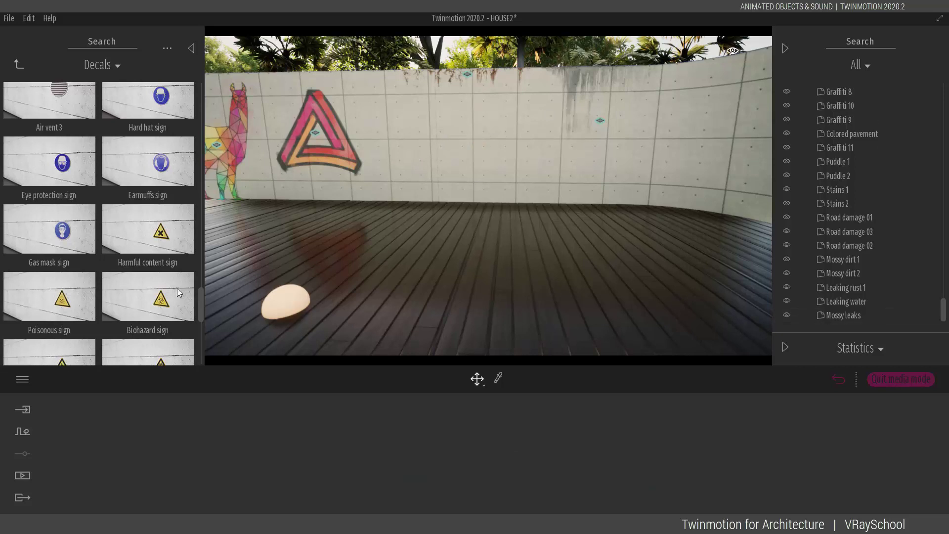
Place a Biohazard sign decal on the wall beside the triangle graffiti, set its size to 2.6 and move it higher.
{"action": "left_click_drag", "start_coordinate": [178, 292], "coordinate": [461, 154]}
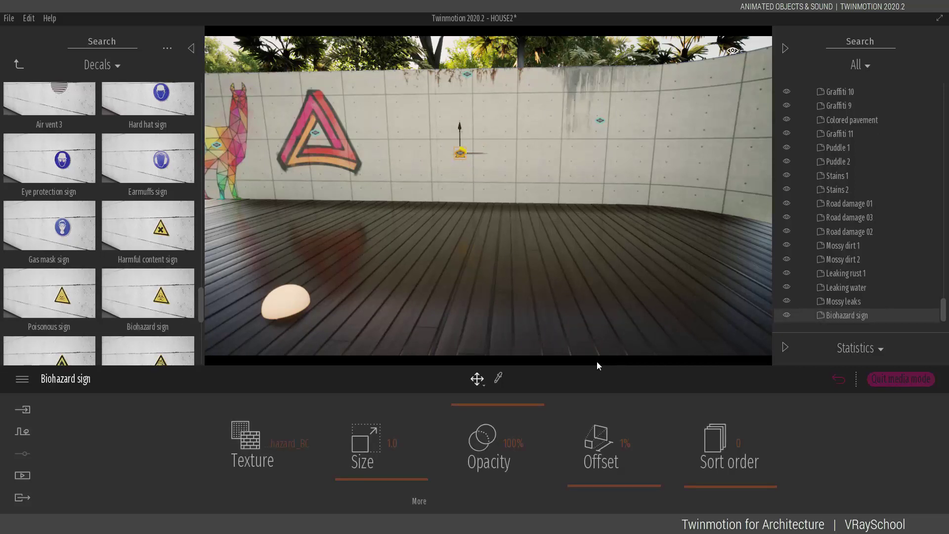
{"action": "left_click_drag", "start_coordinate": [408, 464], "coordinate": [410, 466]}
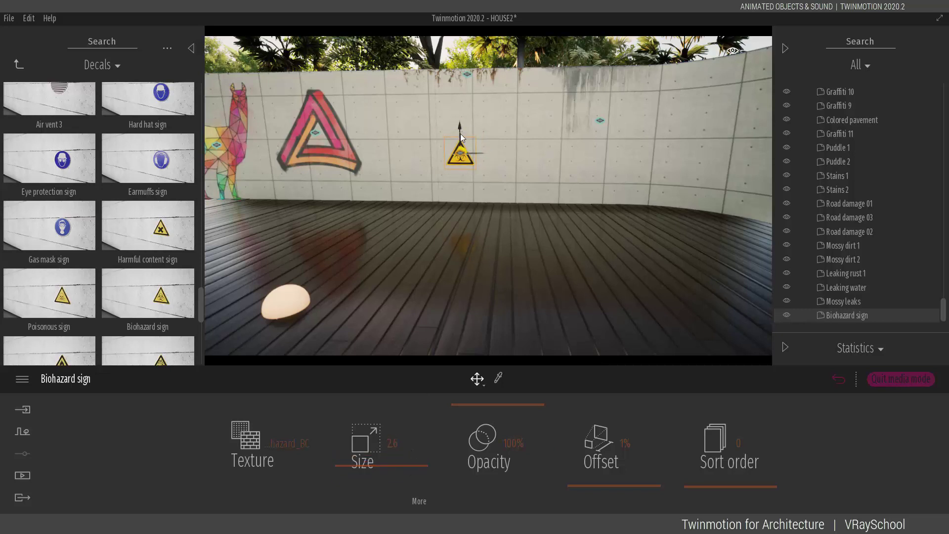
{"action": "left_click_drag", "start_coordinate": [461, 133], "coordinate": [464, 110]}
Place High voltage/keep out, Exit sign - right and Bathroom sign decals on the wall around the biohazard sign.
{"action": "scroll", "coordinate": [146, 295], "scroll_direction": "down", "scroll_amount": 5}
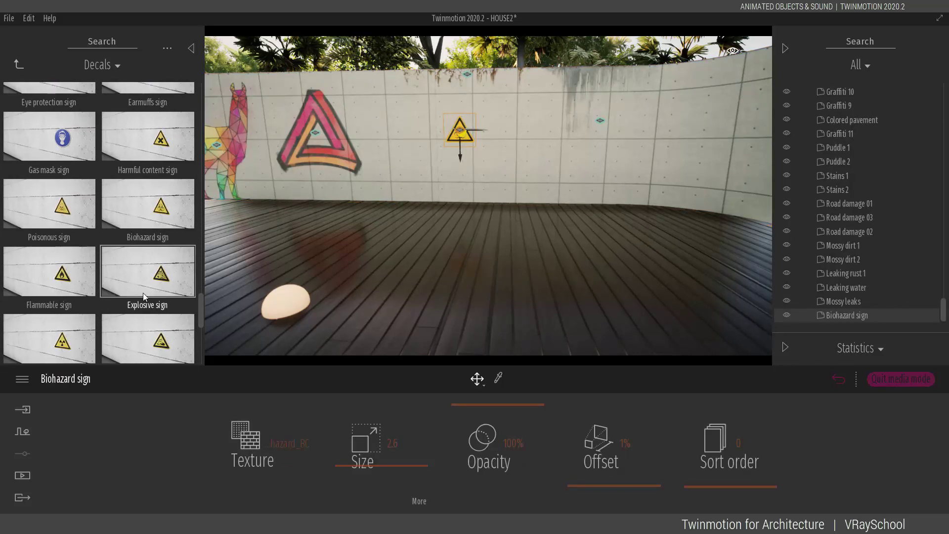
{"action": "scroll", "coordinate": [141, 297], "scroll_direction": "down", "scroll_amount": 1}
{"action": "left_click_drag", "start_coordinate": [142, 296], "coordinate": [407, 126]}
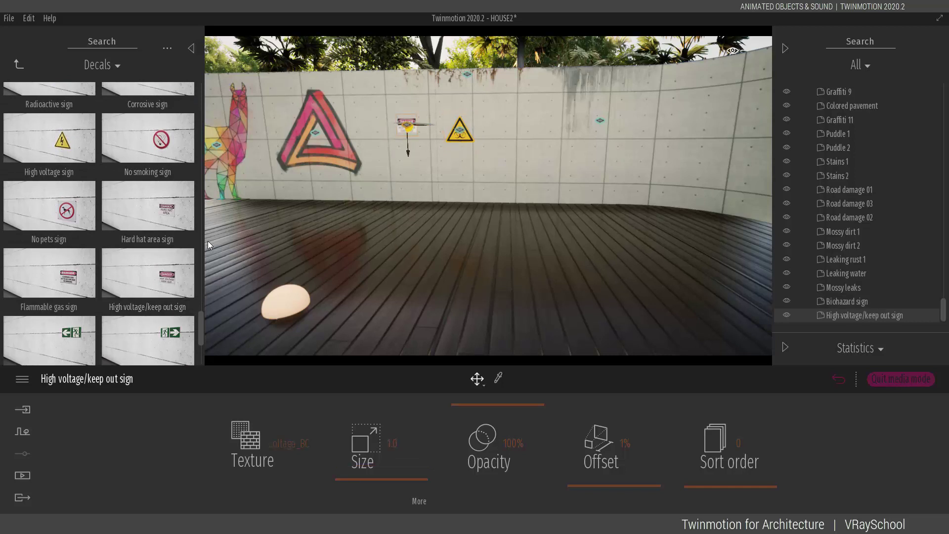
{"action": "scroll", "coordinate": [159, 317], "scroll_direction": "down", "scroll_amount": 1}
{"action": "left_click_drag", "start_coordinate": [160, 302], "coordinate": [548, 124]}
{"action": "scroll", "coordinate": [82, 289], "scroll_direction": "down", "scroll_amount": 1}
{"action": "left_click_drag", "start_coordinate": [82, 289], "coordinate": [498, 127]}
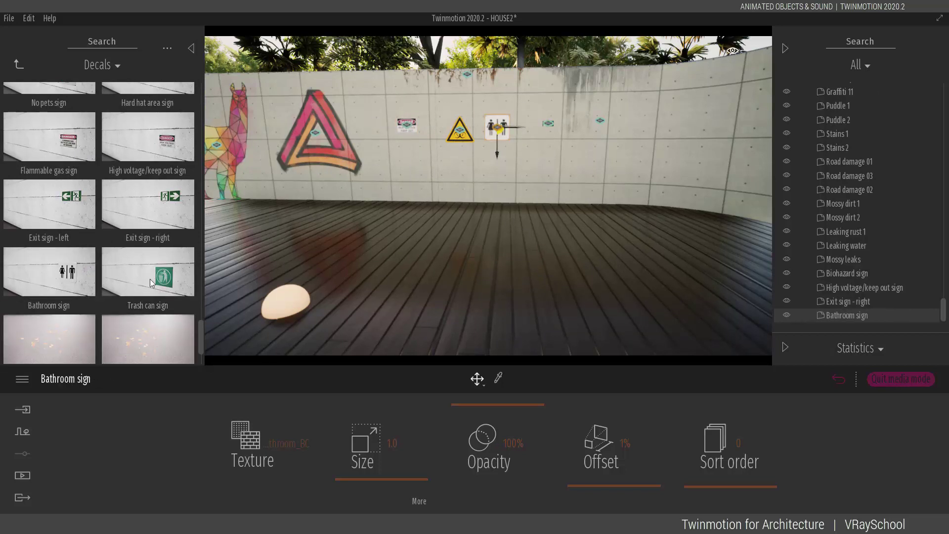
Try a Dead leaves 02 decal on the deck and a Shadow round decal near the wall, deleting each one.
{"action": "scroll", "coordinate": [134, 279], "scroll_direction": "down", "scroll_amount": 2}
{"action": "left_click_drag", "start_coordinate": [131, 218], "coordinate": [477, 243]}
{"action": "key", "text": "Delete"}
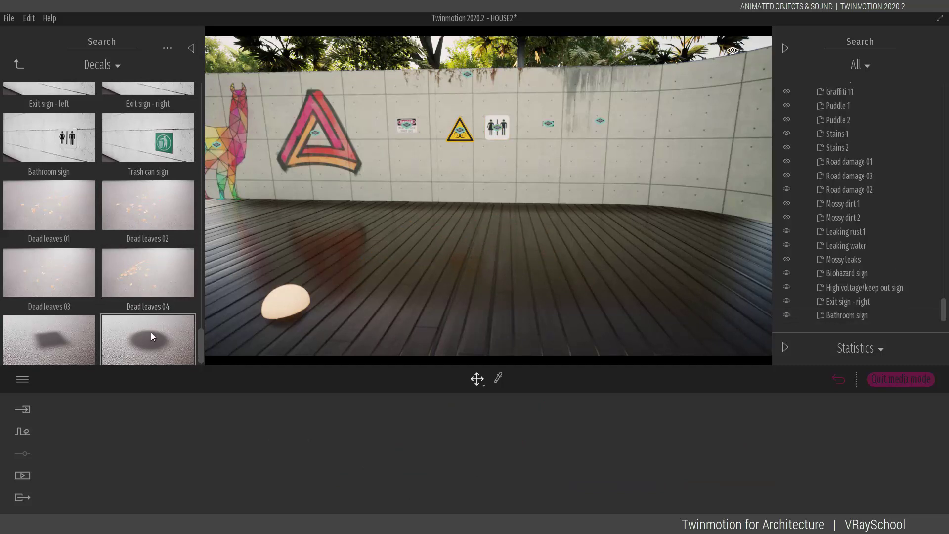
{"action": "scroll", "coordinate": [151, 332], "scroll_direction": "down", "scroll_amount": 1}
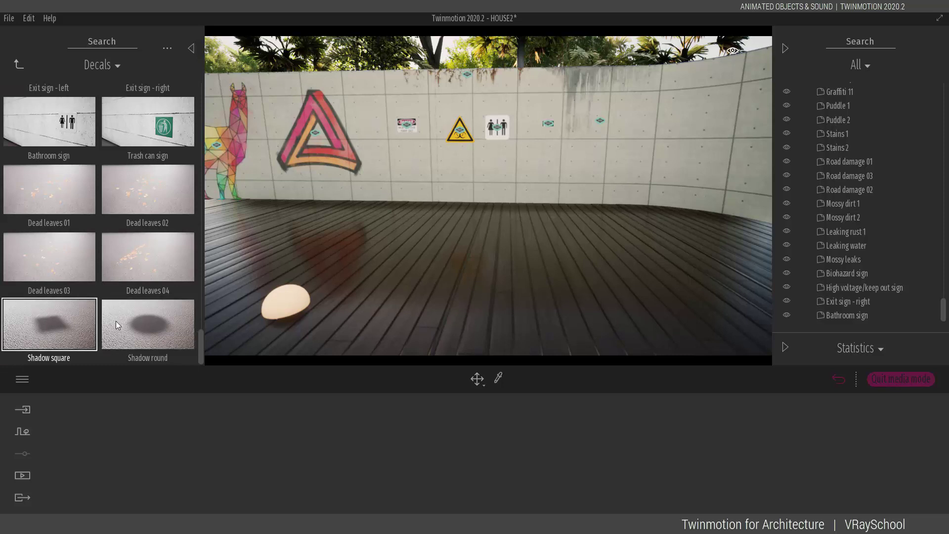
{"action": "left_click_drag", "start_coordinate": [116, 325], "coordinate": [480, 185]}
{"action": "key", "text": "Delete"}
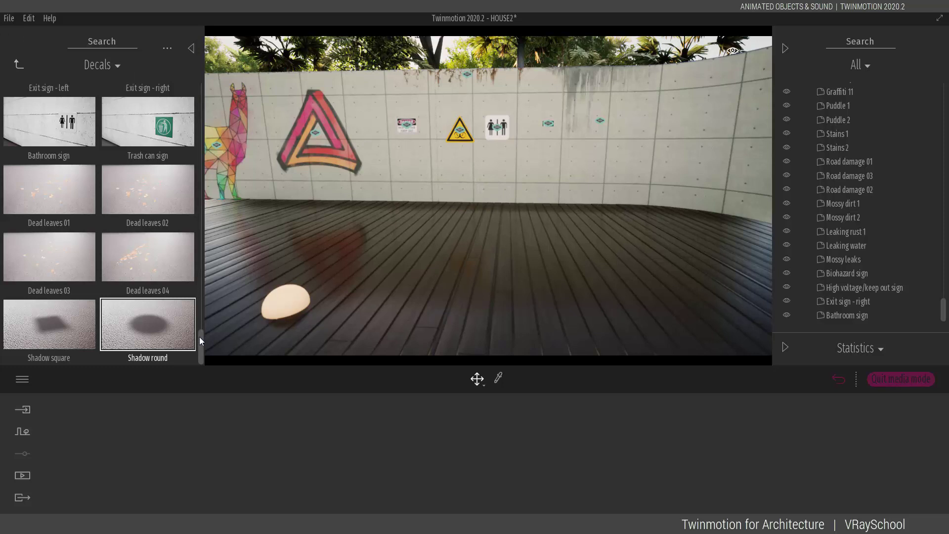
Place a Zebra crossing decal on the wooden deck in front of the llama graffiti.
{"action": "left_click_drag", "start_coordinate": [200, 337], "coordinate": [218, 81]}
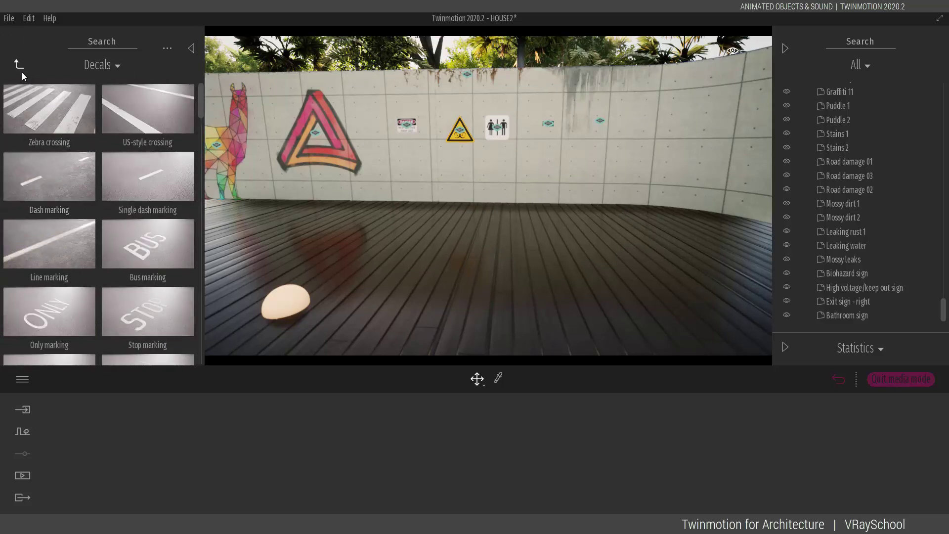
{"action": "left_click_drag", "start_coordinate": [68, 117], "coordinate": [141, 213]}
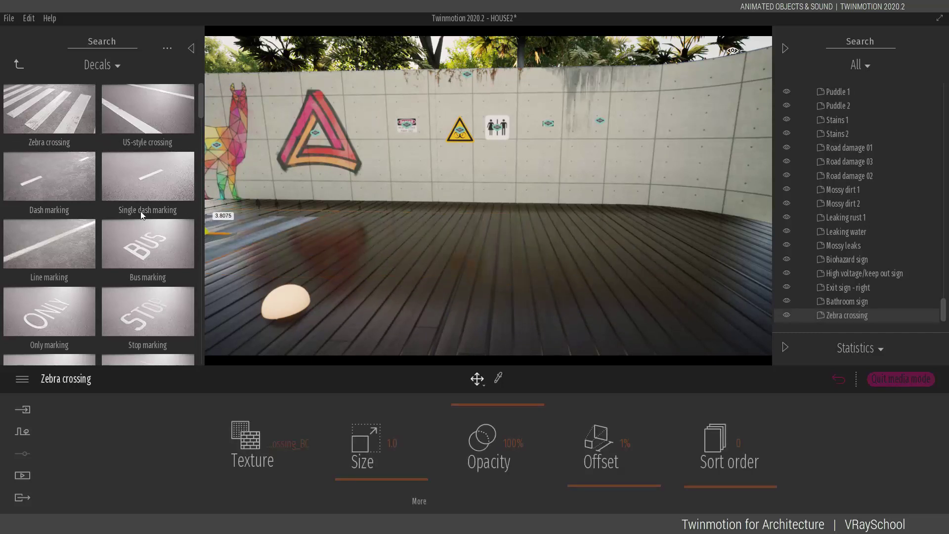
Place a Photogenic bench from the city benches collection on the wooden deck in front of the graffiti wall.
{"action": "left_click", "coordinate": [17, 66]}
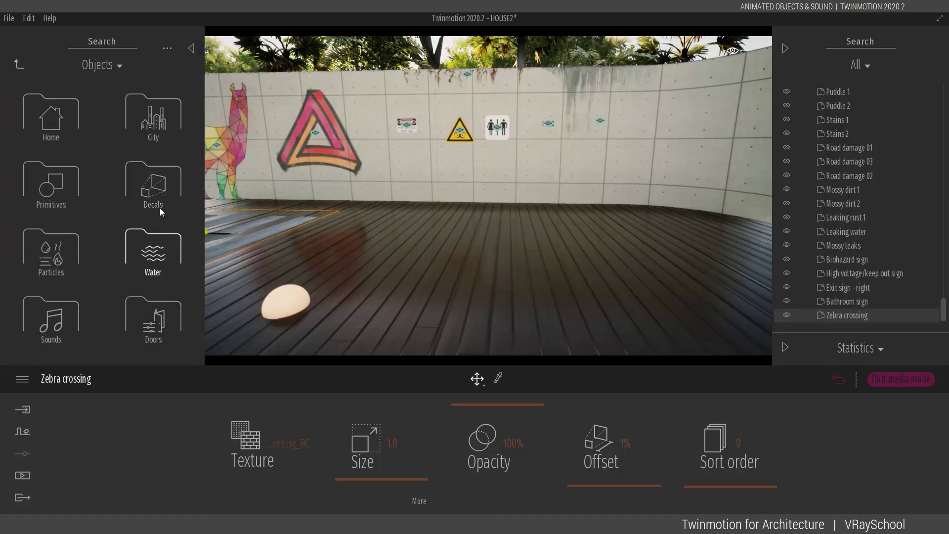
{"action": "left_click", "coordinate": [159, 122]}
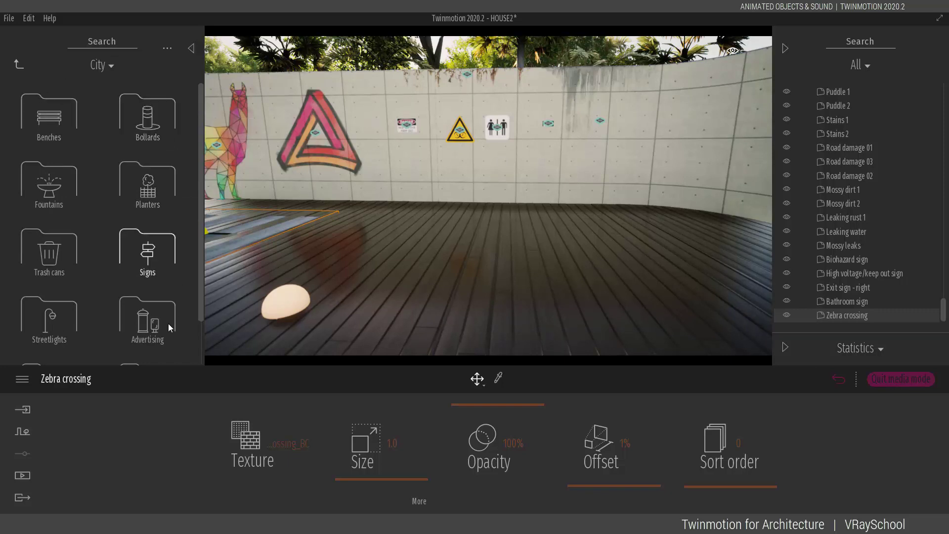
{"action": "scroll", "coordinate": [196, 269], "scroll_direction": "down", "scroll_amount": 3}
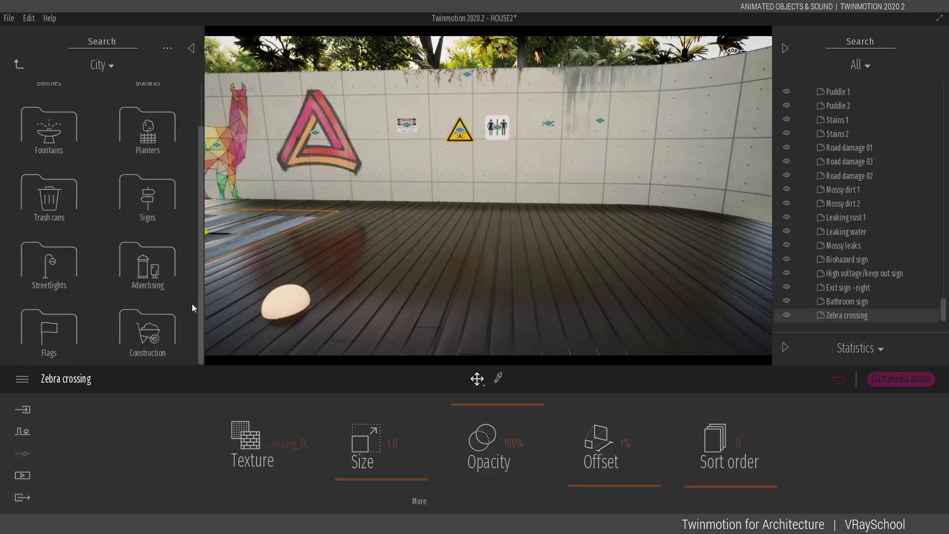
{"action": "scroll", "coordinate": [192, 303], "scroll_direction": "up", "scroll_amount": 3}
{"action": "left_click", "coordinate": [45, 123]}
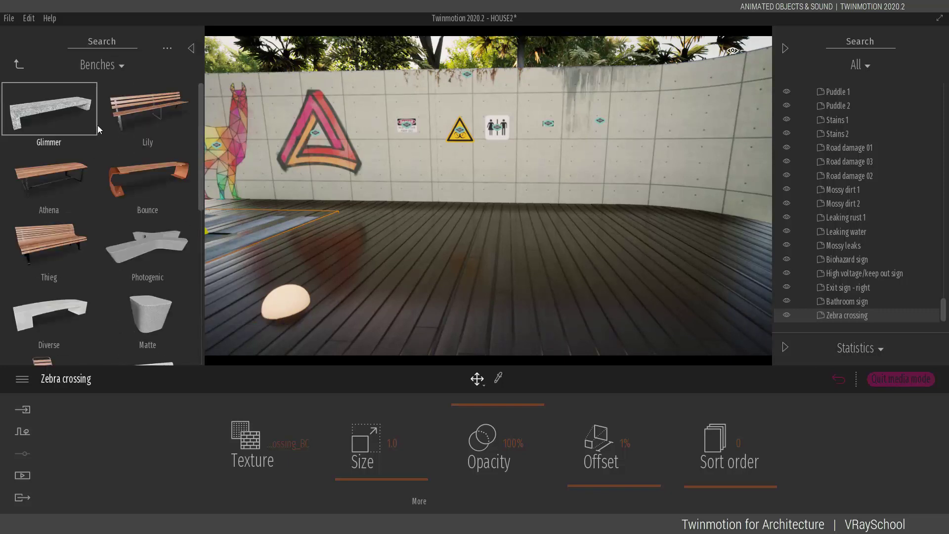
{"action": "left_click_drag", "start_coordinate": [145, 240], "coordinate": [307, 254]}
Shift the Photogenic bench slightly on the deck and place a Matte seat between it and the curved wall.
{"action": "scroll", "coordinate": [322, 246], "scroll_direction": "down", "scroll_amount": 5}
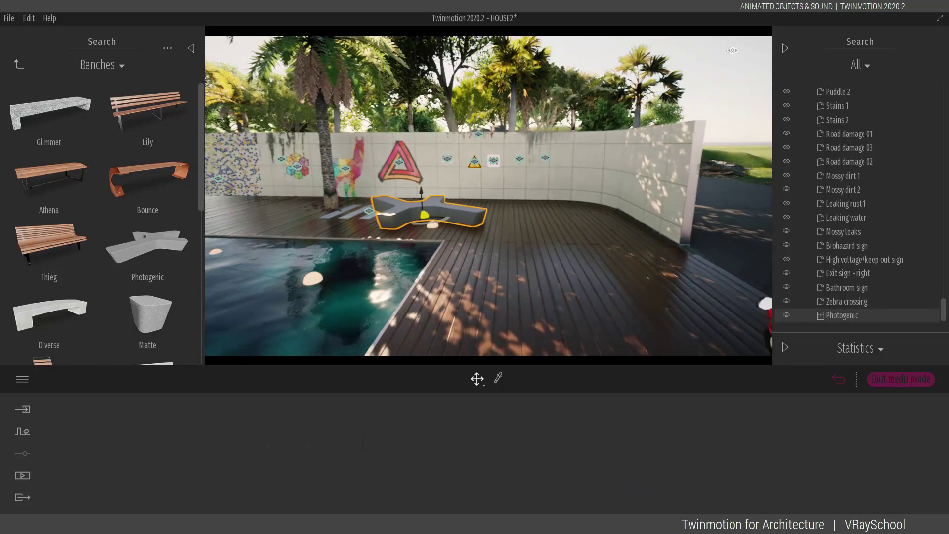
{"action": "middle_click_drag", "start_coordinate": [430, 176], "coordinate": [322, 230]}
{"action": "scroll", "coordinate": [322, 230], "scroll_direction": "up", "scroll_amount": 4}
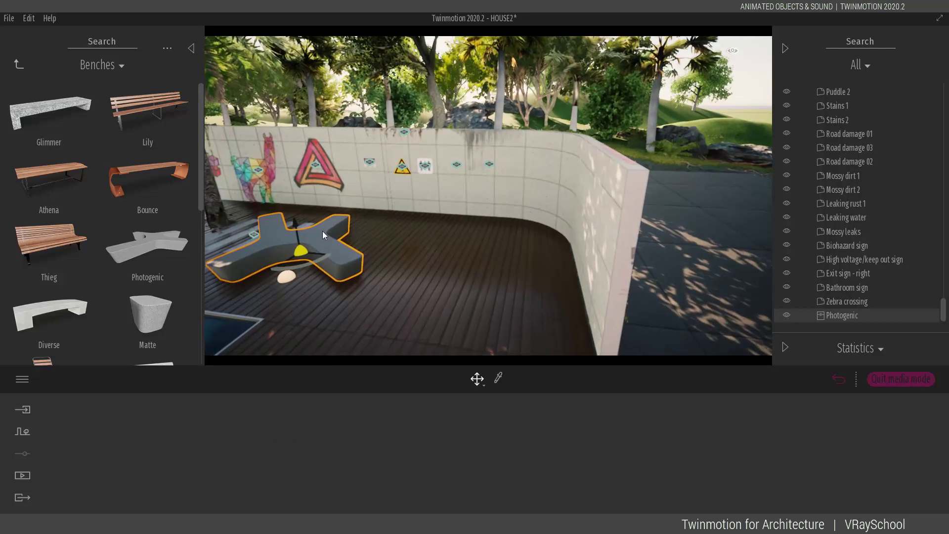
{"action": "left_click_drag", "start_coordinate": [305, 249], "coordinate": [309, 251]}
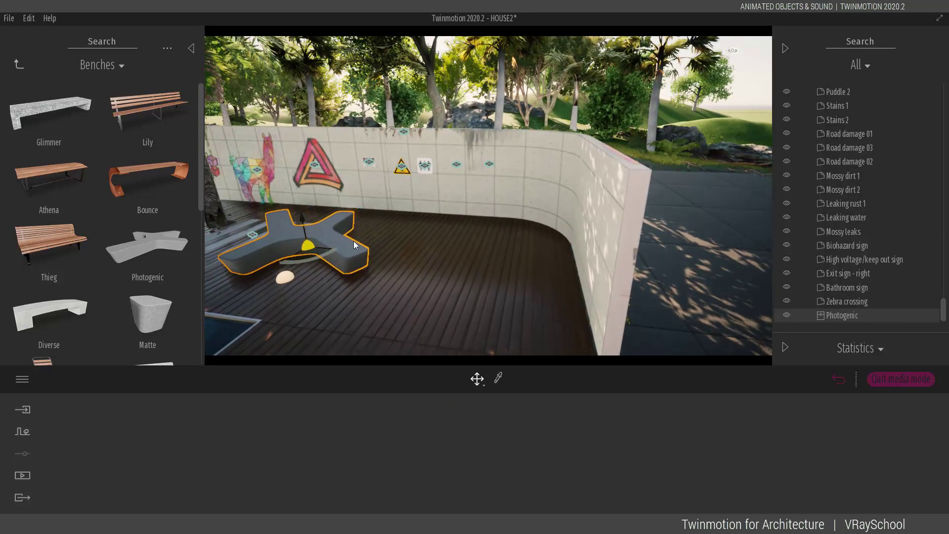
{"action": "left_click_drag", "start_coordinate": [150, 309], "coordinate": [442, 237]}
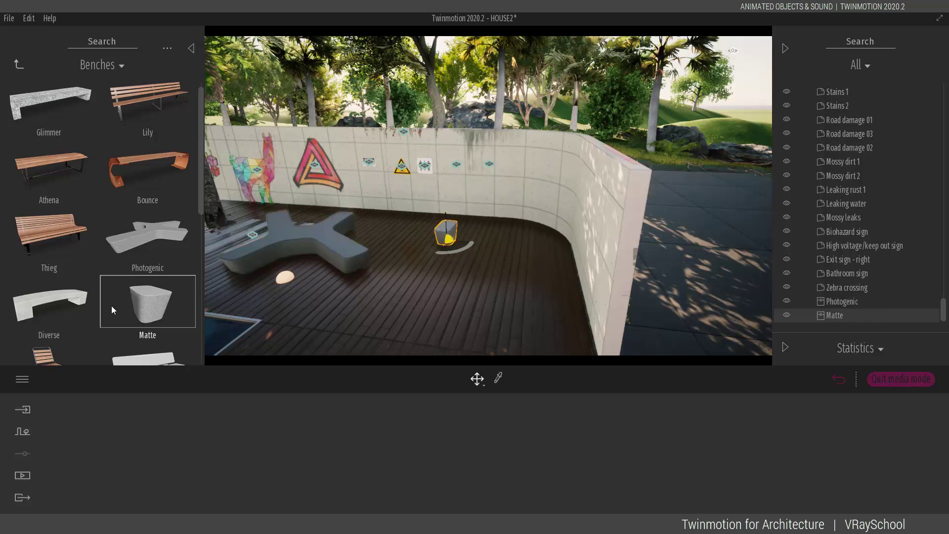
Undo the Matte seat placement and place a Bullet bench on the deck in front of the dotted wall graffiti.
{"action": "scroll", "coordinate": [148, 284], "scroll_direction": "down", "scroll_amount": 3}
{"action": "scroll", "coordinate": [153, 281], "scroll_direction": "down", "scroll_amount": 1}
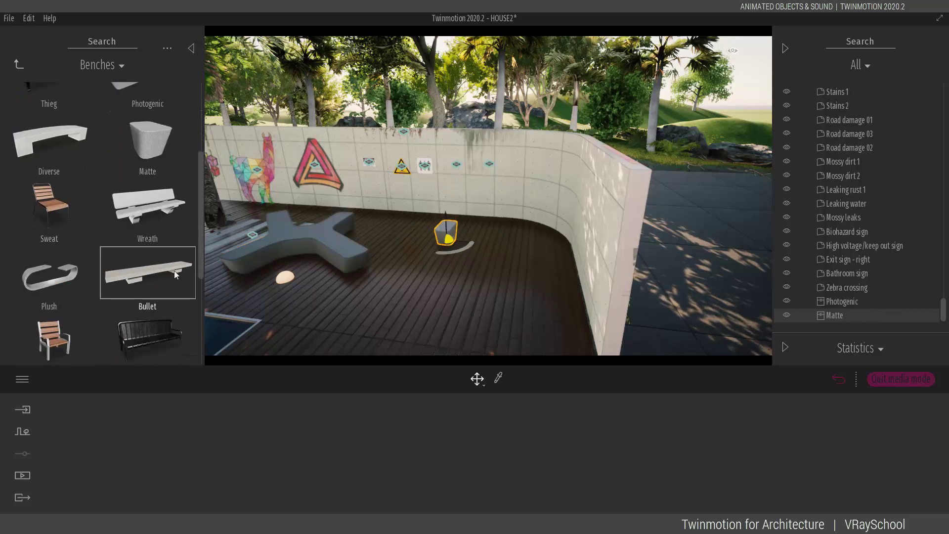
{"action": "scroll", "coordinate": [174, 271], "scroll_direction": "down", "scroll_amount": 1}
{"action": "left_click_drag", "start_coordinate": [140, 213], "coordinate": [205, 218]}
{"action": "middle_click_drag", "start_coordinate": [275, 231], "coordinate": [597, 267]}
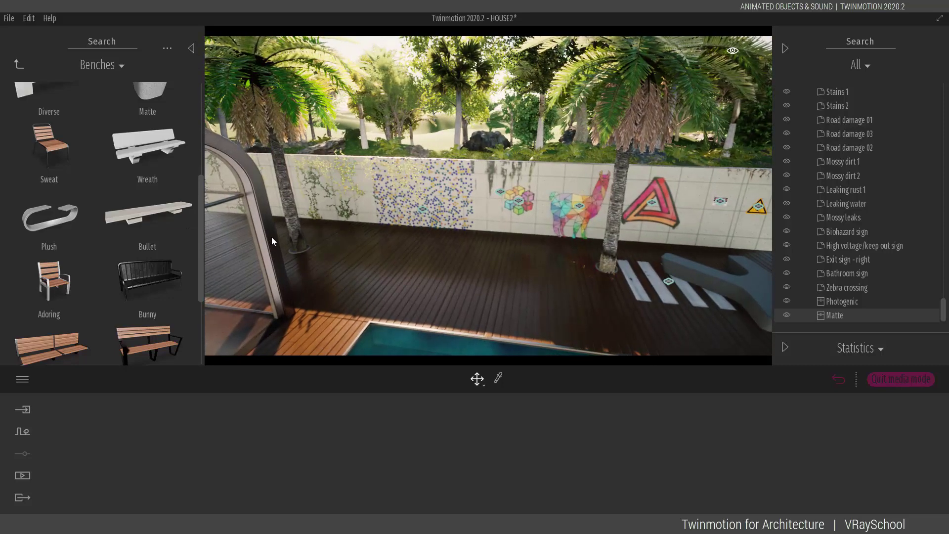
{"action": "key", "text": "ctrl+z"}
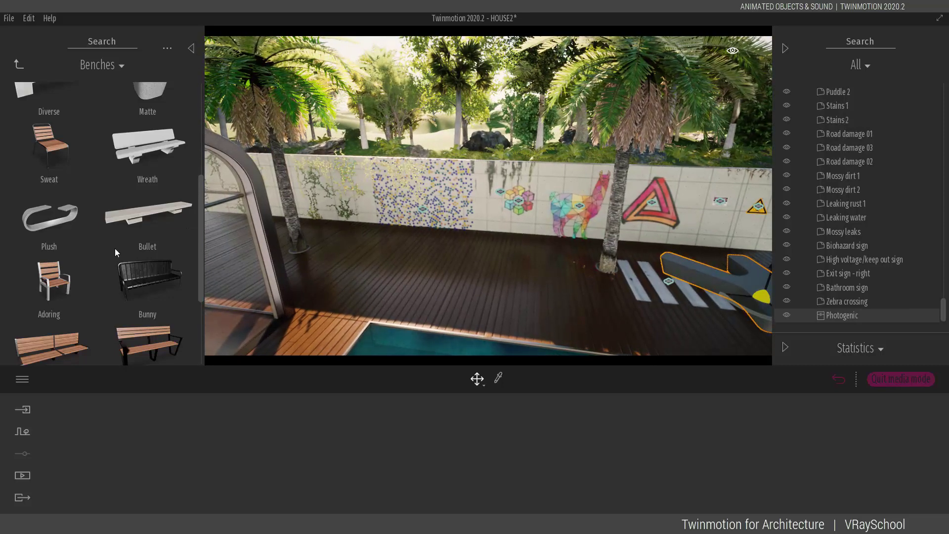
{"action": "left_click_drag", "start_coordinate": [148, 214], "coordinate": [430, 258]}
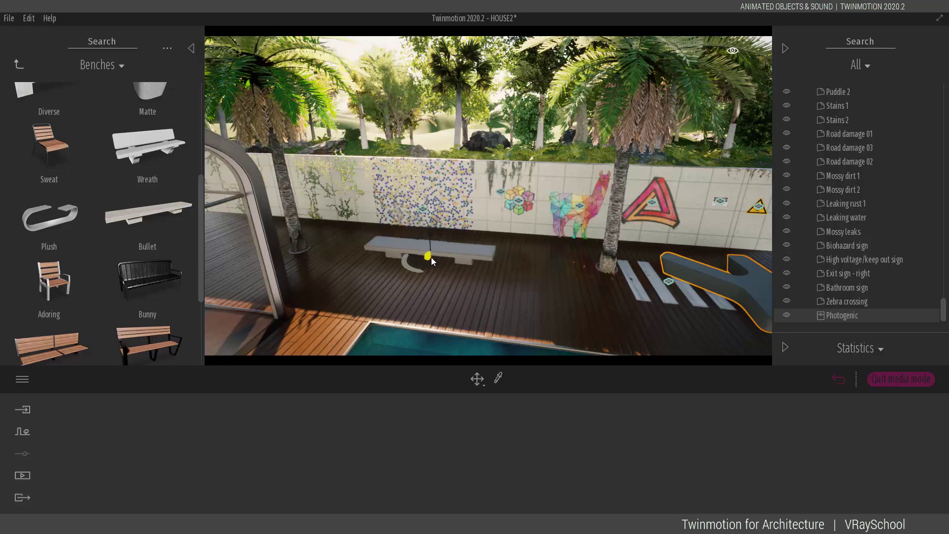
{"action": "left_click", "coordinate": [431, 257]}
Place a Lax seat near the curved wall and a Wonders seat between it and the Photogenic bench.
{"action": "middle_click_drag", "start_coordinate": [459, 260], "coordinate": [537, 265]}
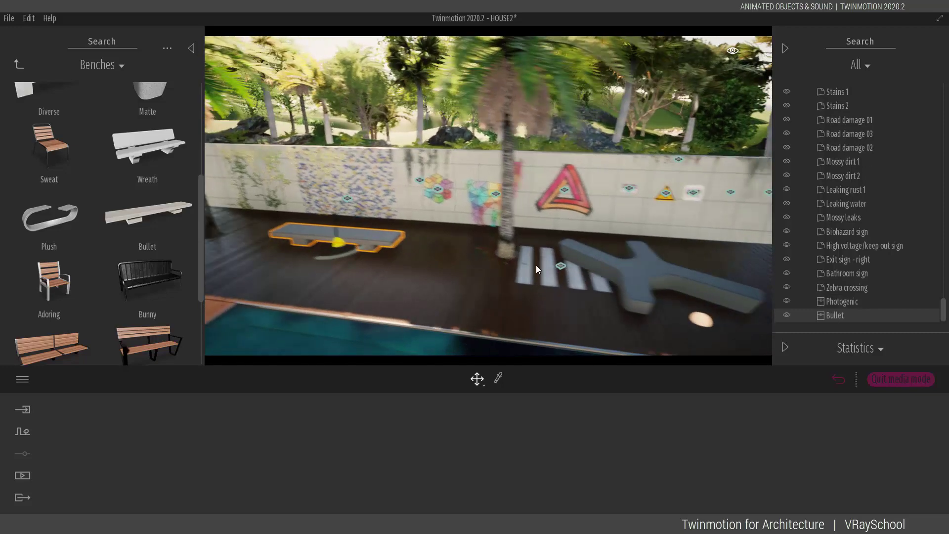
{"action": "right_click_drag", "start_coordinate": [536, 265], "coordinate": [792, 283]}
{"action": "mouse_move", "coordinate": [734, 278]}
{"action": "right_mouse_down"}
{"action": "mouse_move", "coordinate": [628, 232]}
{"action": "mouse_move", "coordinate": [734, 283]}
{"action": "right_mouse_up"}
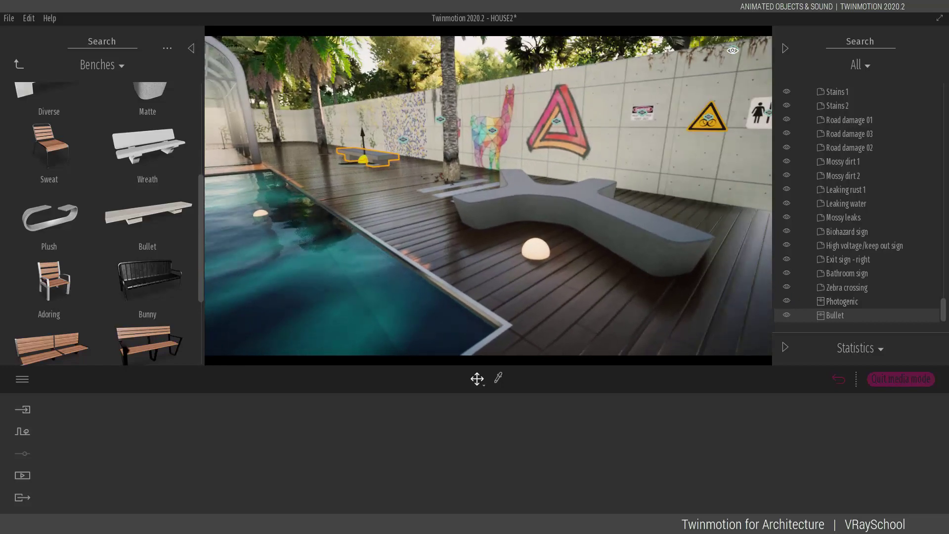
{"action": "scroll", "coordinate": [615, 248], "scroll_direction": "down", "scroll_amount": 5}
{"action": "right_click_drag", "start_coordinate": [615, 247], "coordinate": [455, 234]}
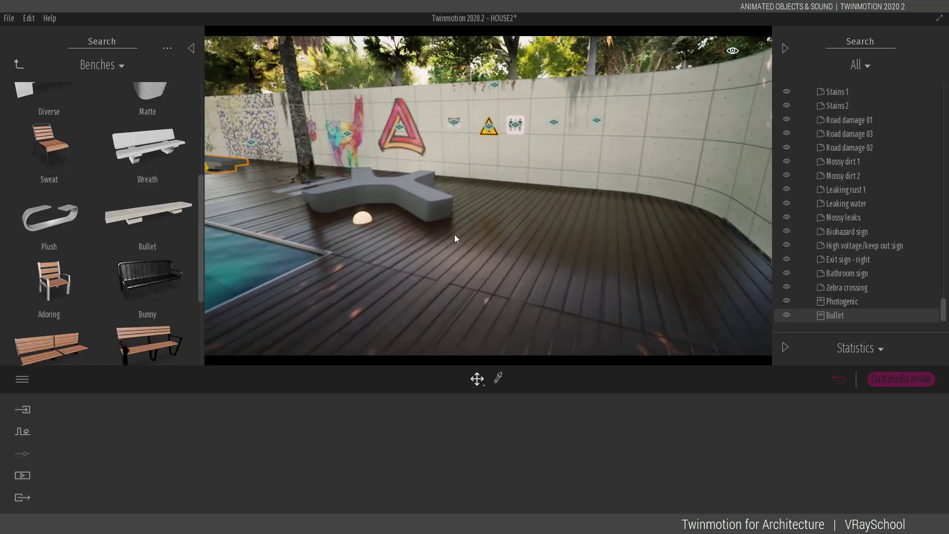
{"action": "scroll", "coordinate": [138, 245], "scroll_direction": "down", "scroll_amount": 3}
{"action": "left_click_drag", "start_coordinate": [150, 254], "coordinate": [606, 218]}
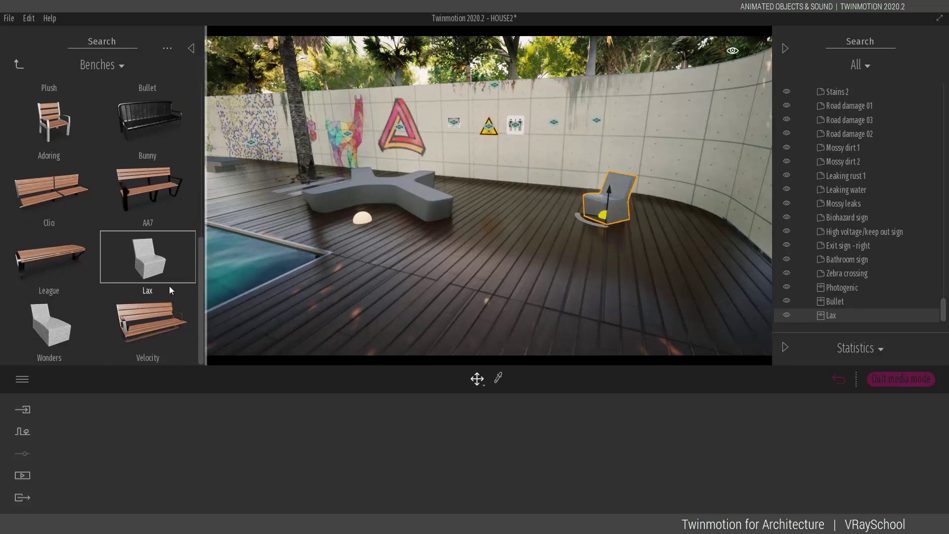
{"action": "left_click_drag", "start_coordinate": [61, 334], "coordinate": [394, 203]}
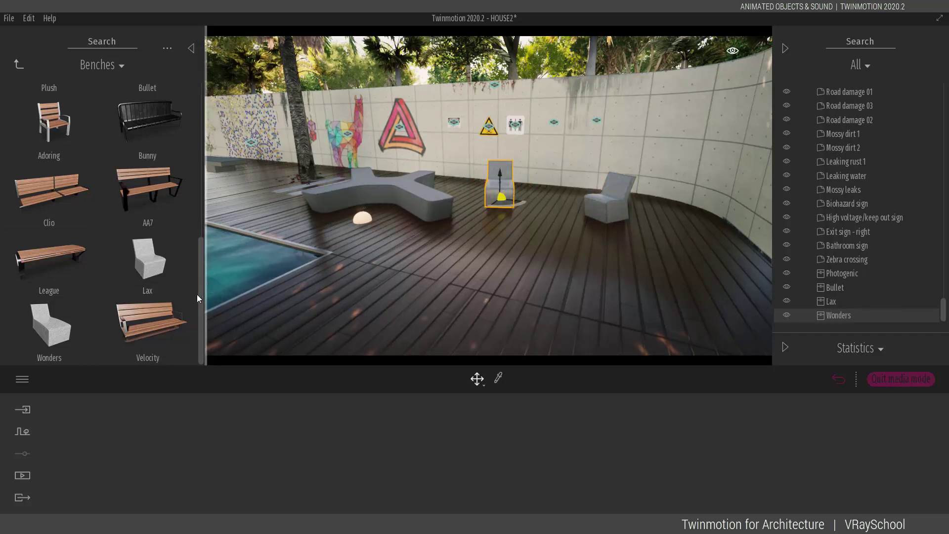
Place a Matte seat on the deck in front of the Wonders and Lax seats.
{"action": "scroll", "coordinate": [200, 262], "scroll_direction": "up", "scroll_amount": 3}
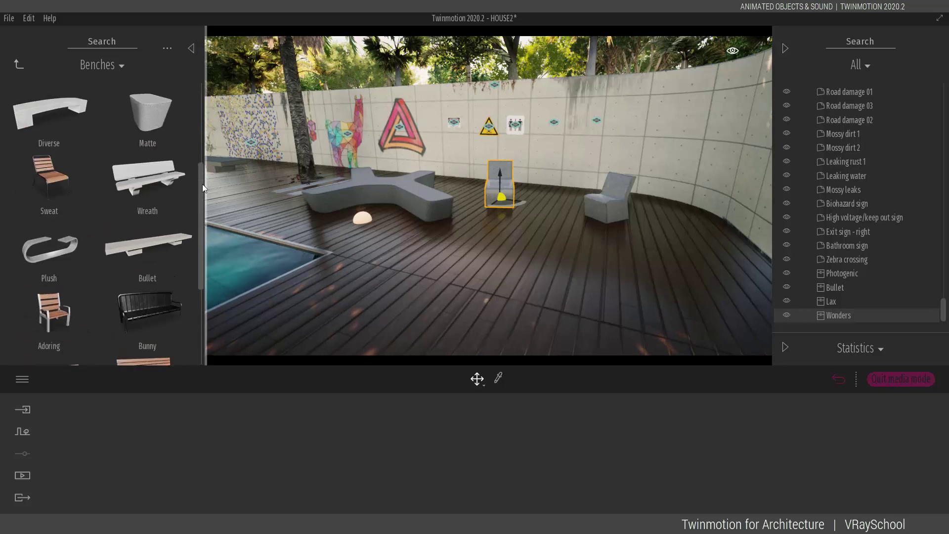
{"action": "scroll", "coordinate": [201, 179], "scroll_direction": "up", "scroll_amount": 2}
{"action": "scroll", "coordinate": [203, 173], "scroll_direction": "up", "scroll_amount": 2}
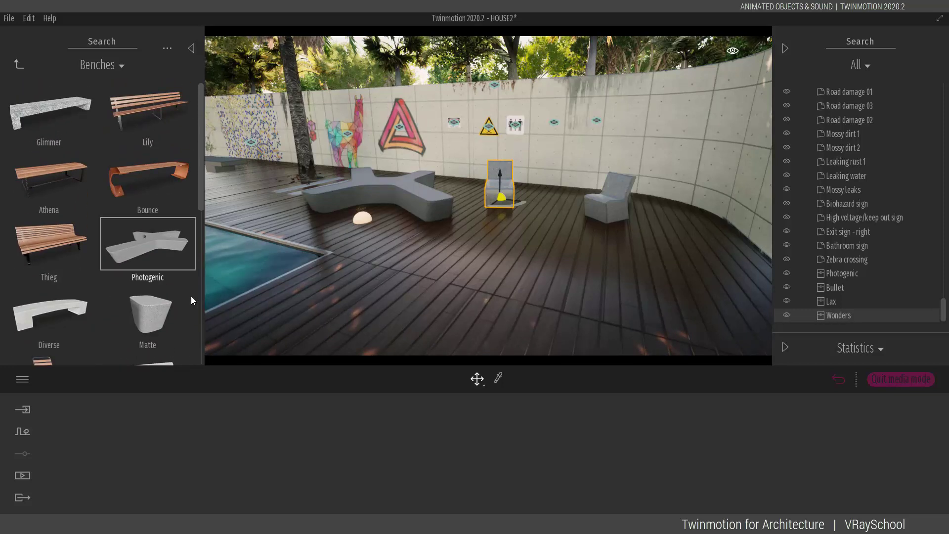
{"action": "left_click_drag", "start_coordinate": [192, 300], "coordinate": [554, 271]}
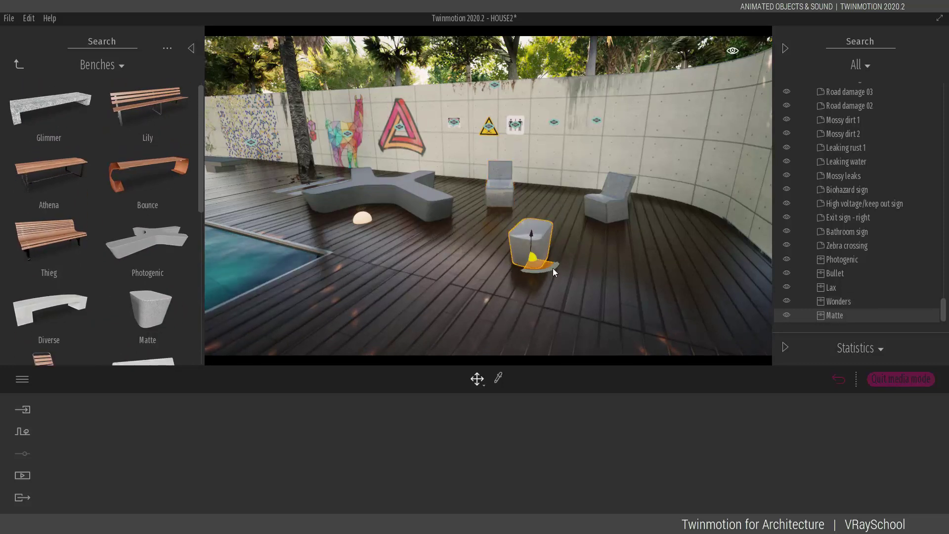
Place an Ego tree from the city planters collection on the deck beside the Matte seat.
{"action": "right_click_drag", "start_coordinate": [553, 269], "coordinate": [483, 263]}
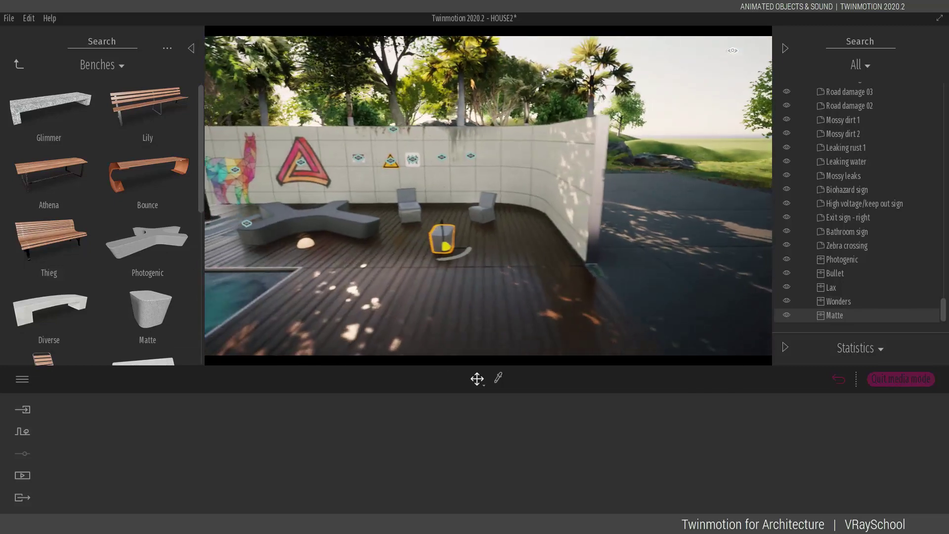
{"action": "key", "text": "a"}
{"action": "key", "text": "a"}
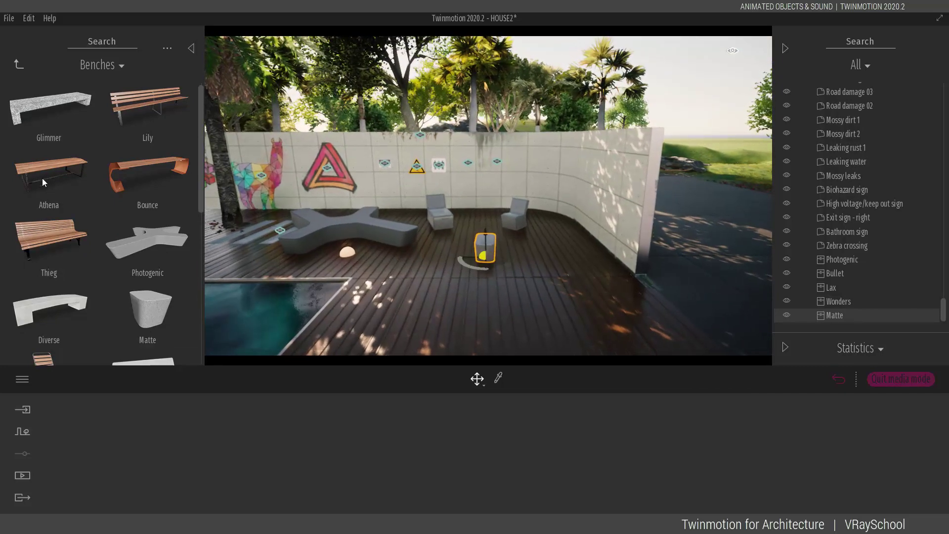
{"action": "scroll", "coordinate": [49, 207], "scroll_direction": "down", "scroll_amount": 3}
{"action": "left_click", "coordinate": [18, 65]}
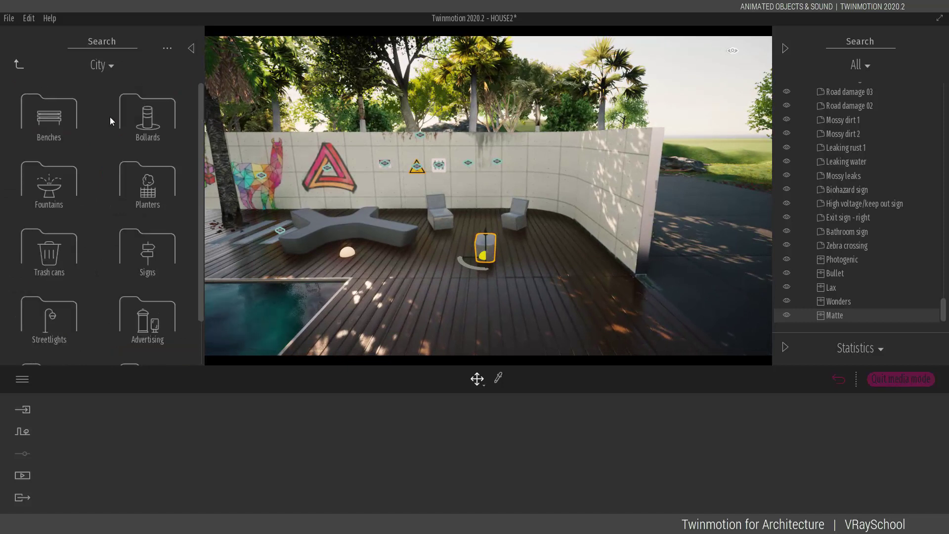
{"action": "left_click", "coordinate": [59, 187]}
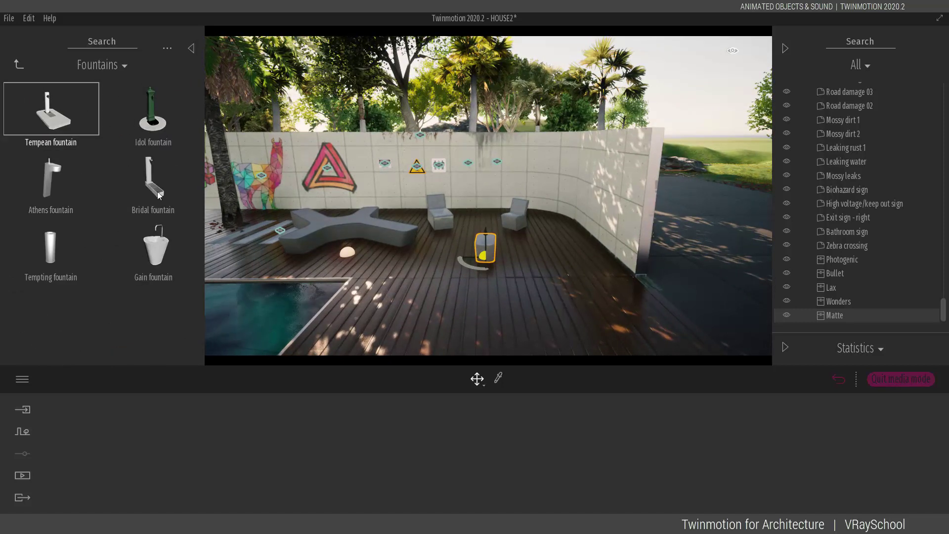
{"action": "left_click", "coordinate": [18, 66]}
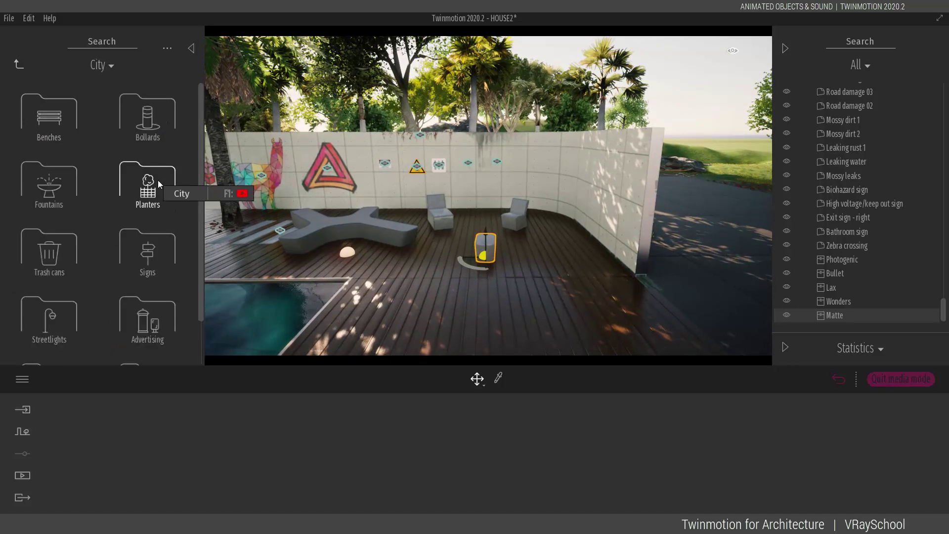
{"action": "left_click", "coordinate": [158, 180]}
{"action": "left_click_drag", "start_coordinate": [157, 182], "coordinate": [444, 259]}
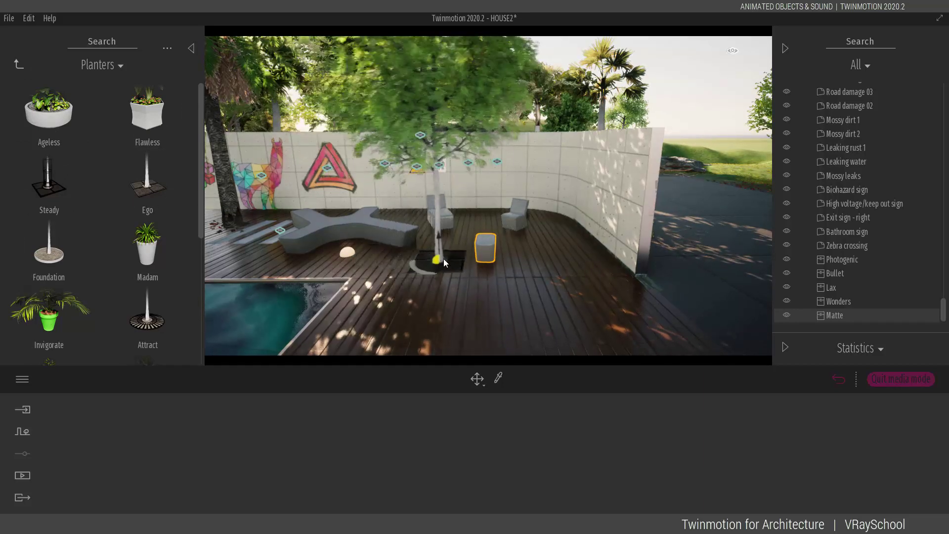
Place an Attract tree planter in front of the Bullet bench and an Ocean planter beside the corner of the glass enclosure.
{"action": "right_click_drag", "start_coordinate": [248, 238], "coordinate": [301, 238]}
{"action": "left_click_drag", "start_coordinate": [141, 318], "coordinate": [341, 225]}
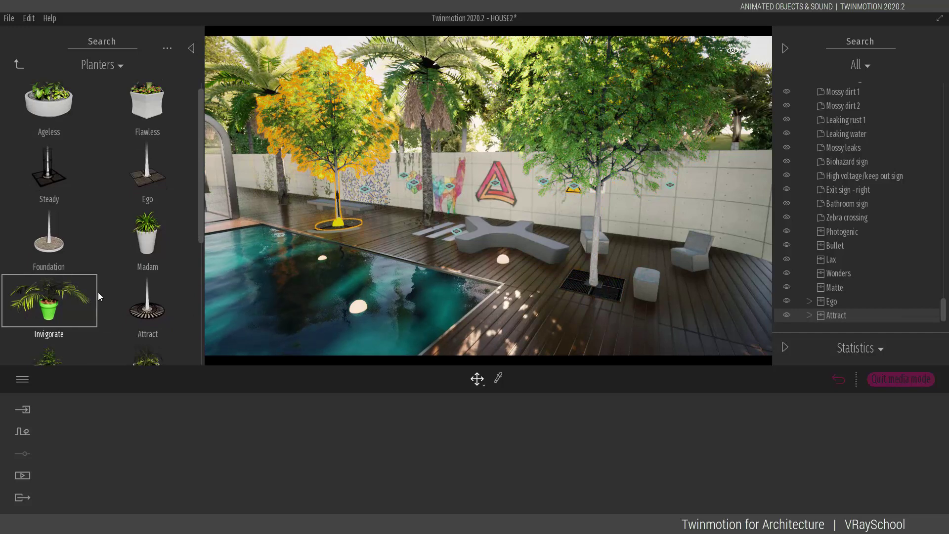
{"action": "scroll", "coordinate": [171, 274], "scroll_direction": "down", "scroll_amount": 2}
{"action": "scroll", "coordinate": [164, 278], "scroll_direction": "down", "scroll_amount": 1}
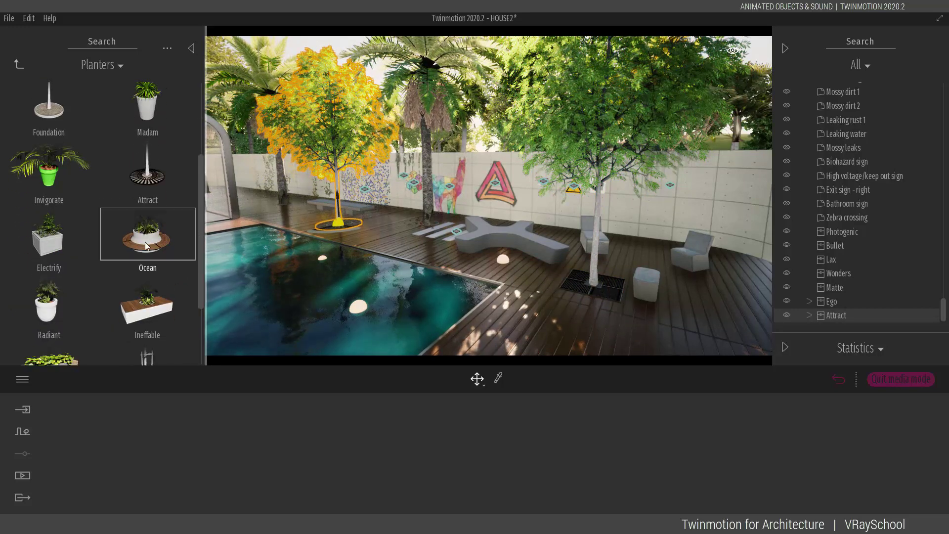
{"action": "left_click_drag", "start_coordinate": [144, 242], "coordinate": [214, 192]}
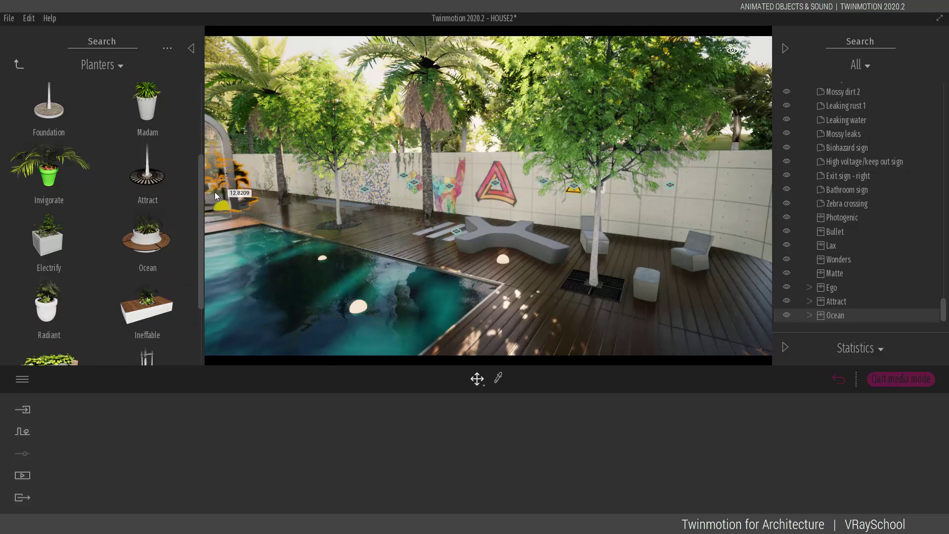
{"action": "right_click_drag", "start_coordinate": [339, 210], "coordinate": [305, 210]}
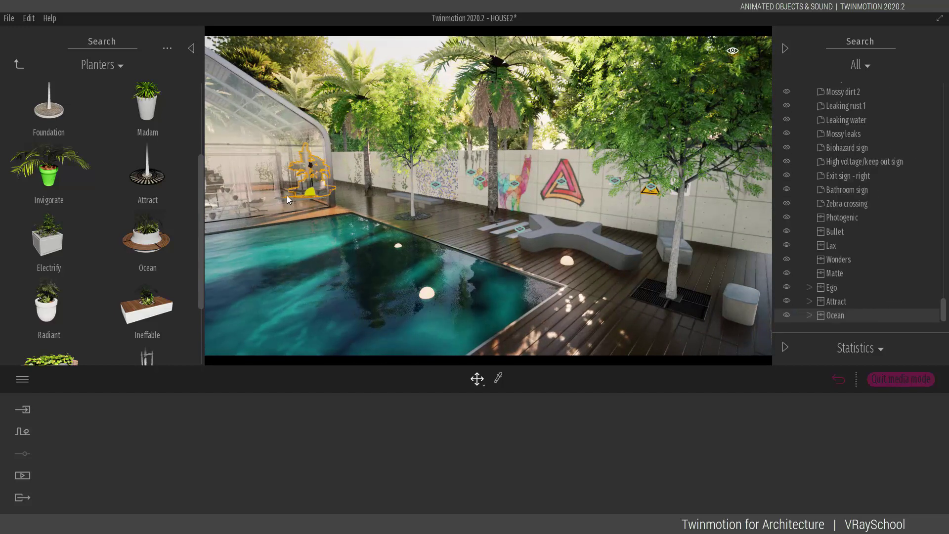
{"action": "left_click_drag", "start_coordinate": [287, 197], "coordinate": [310, 192]}
Try an Ineffable planter and a Pulse tree planter on the deck at the pool's edge, removing each one.
{"action": "scroll", "coordinate": [151, 285], "scroll_direction": "down", "scroll_amount": 2}
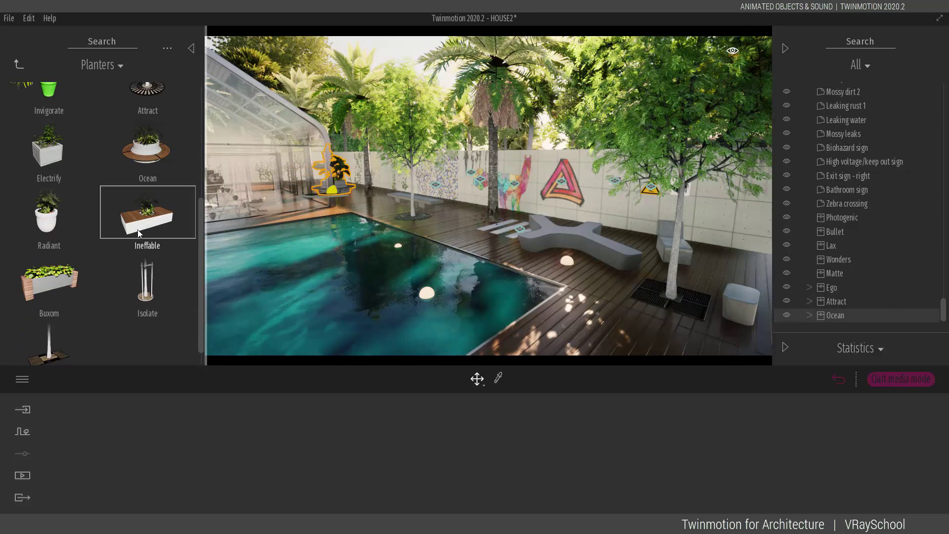
{"action": "left_click_drag", "start_coordinate": [138, 230], "coordinate": [455, 223]}
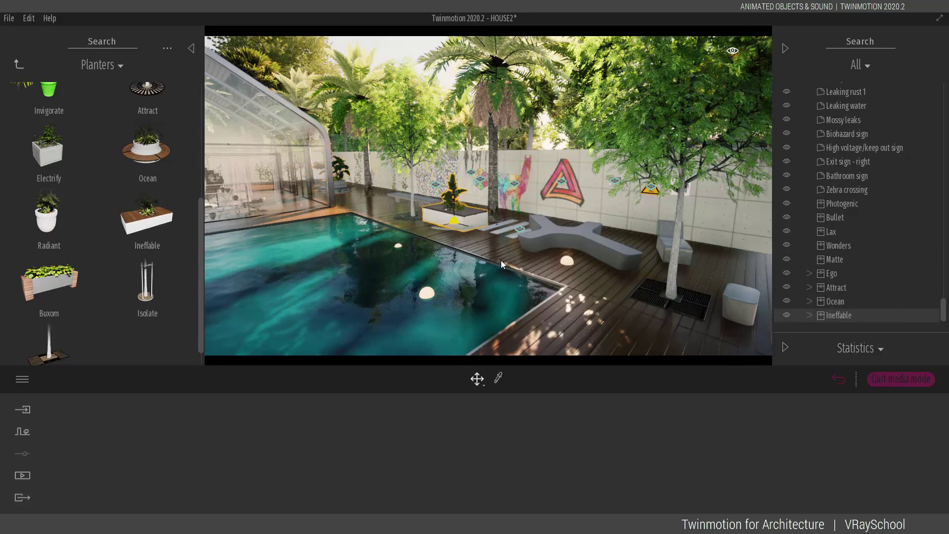
{"action": "key", "text": "ctrl+z"}
{"action": "scroll", "coordinate": [74, 297], "scroll_direction": "down", "scroll_amount": 1}
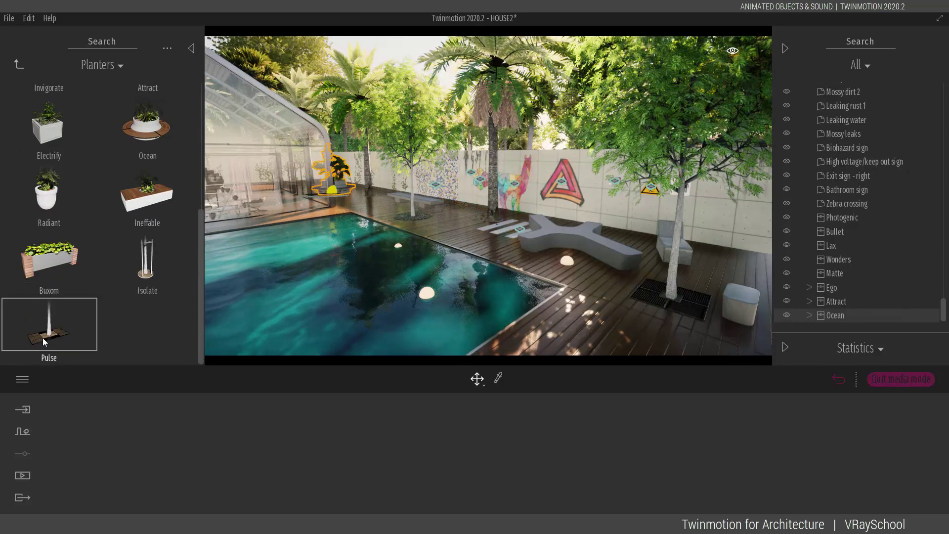
{"action": "mouse_move", "coordinate": [49, 329]}
{"action": "left_mouse_down"}
{"action": "mouse_move", "coordinate": [435, 239]}
{"action": "mouse_move", "coordinate": [605, 262]}
{"action": "mouse_move", "coordinate": [524, 258]}
{"action": "mouse_move", "coordinate": [473, 241]}
{"action": "mouse_move", "coordinate": [473, 226]}
{"action": "mouse_move", "coordinate": [616, 232]}
{"action": "mouse_move", "coordinate": [562, 219]}
{"action": "mouse_move", "coordinate": [737, 264]}
{"action": "mouse_move", "coordinate": [625, 282]}
{"action": "mouse_move", "coordinate": [460, 241]}
{"action": "left_mouse_up"}
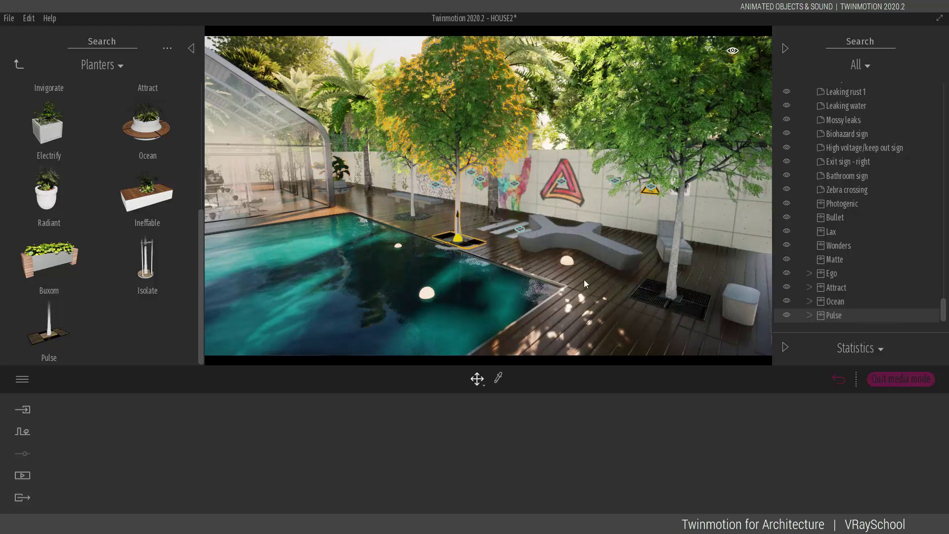
{"action": "key", "text": "Delete"}
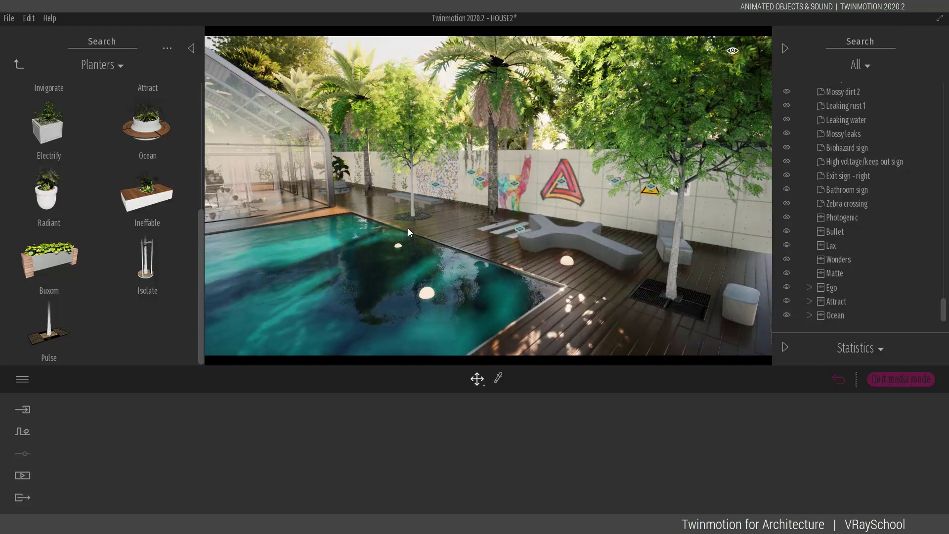
Try an Isolate tree planter on the open deck near the curved wall and delete it.
{"action": "scroll", "coordinate": [373, 205], "scroll_direction": "up", "scroll_amount": 4}
{"action": "scroll", "coordinate": [373, 204], "scroll_direction": "up", "scroll_amount": 3}
{"action": "middle_click_drag", "start_coordinate": [373, 205], "coordinate": [428, 318]}
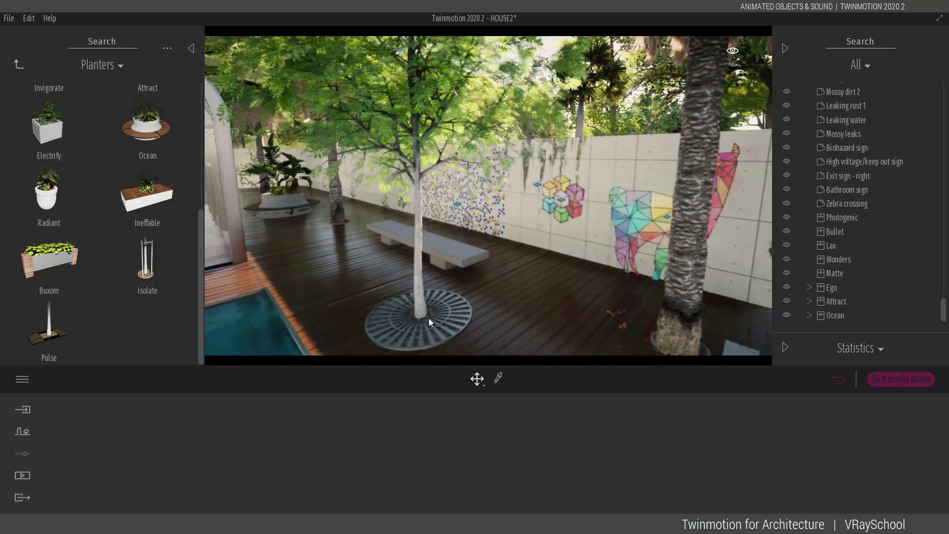
{"action": "scroll", "coordinate": [494, 295], "scroll_direction": "down", "scroll_amount": 5}
{"action": "middle_click_drag", "start_coordinate": [494, 277], "coordinate": [666, 304]}
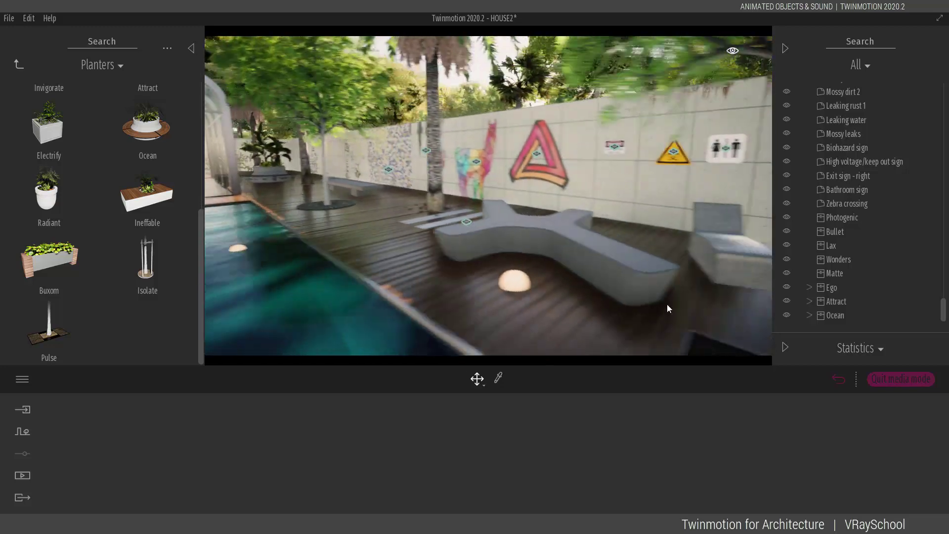
{"action": "scroll", "coordinate": [669, 310], "scroll_direction": "down", "scroll_amount": 3}
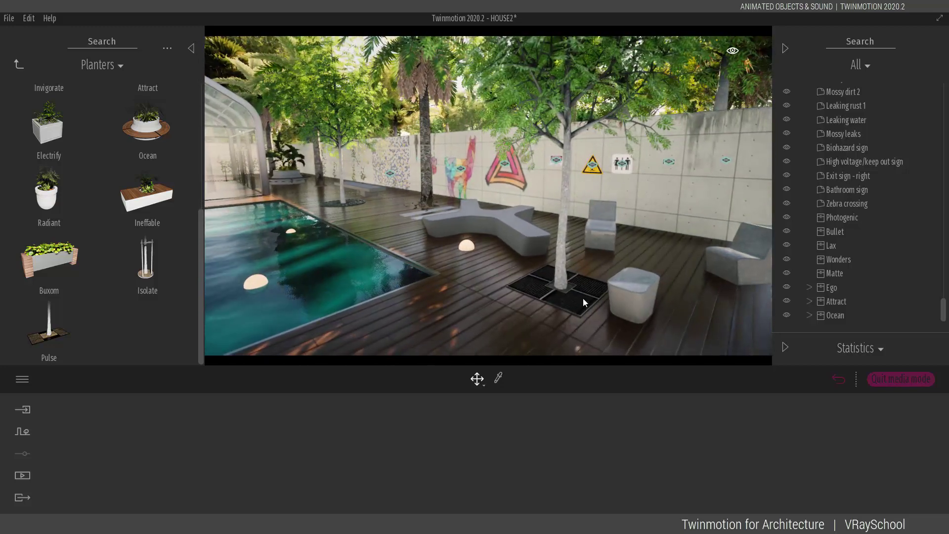
{"action": "scroll", "coordinate": [460, 293], "scroll_direction": "down", "scroll_amount": 3}
{"action": "left_click_drag", "start_coordinate": [165, 268], "coordinate": [709, 302]}
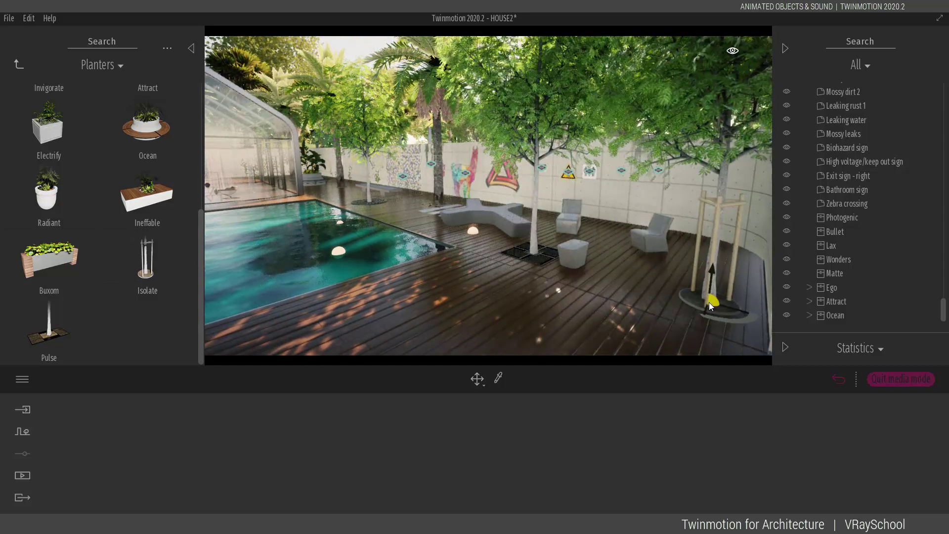
{"action": "left_click", "coordinate": [687, 296]}
{"action": "key", "text": "Delete"}
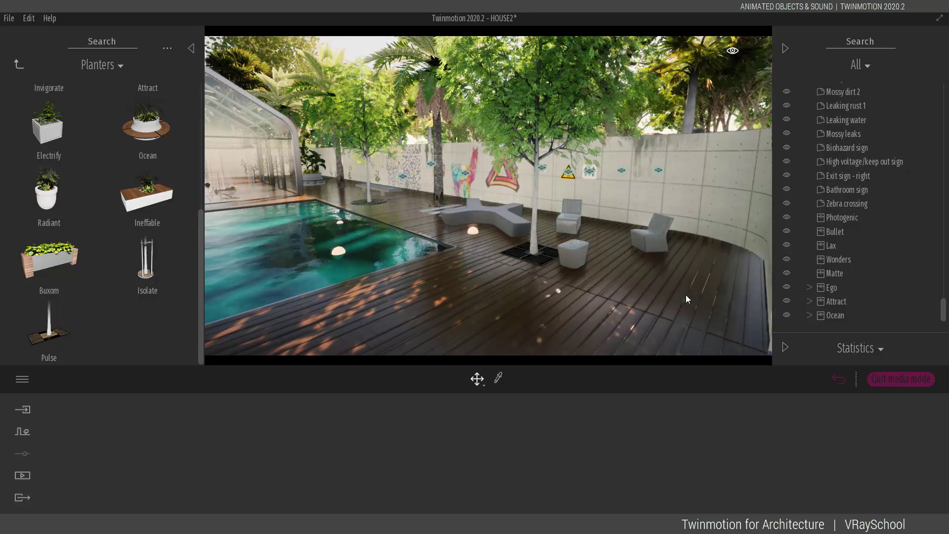
Place a Teaser trash can from the city collection on the deck between the Wonders and Lax seats.
{"action": "left_click", "coordinate": [16, 64]}
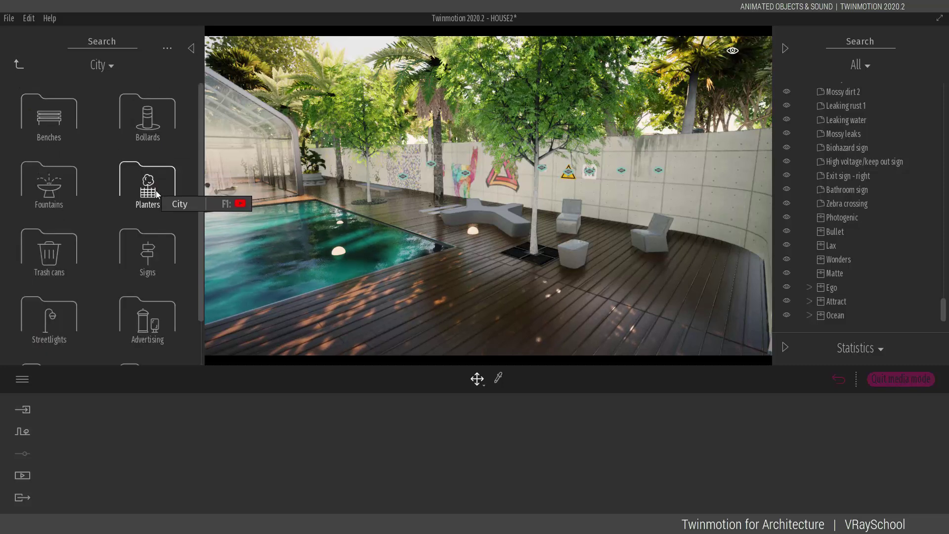
{"action": "left_click", "coordinate": [49, 249]}
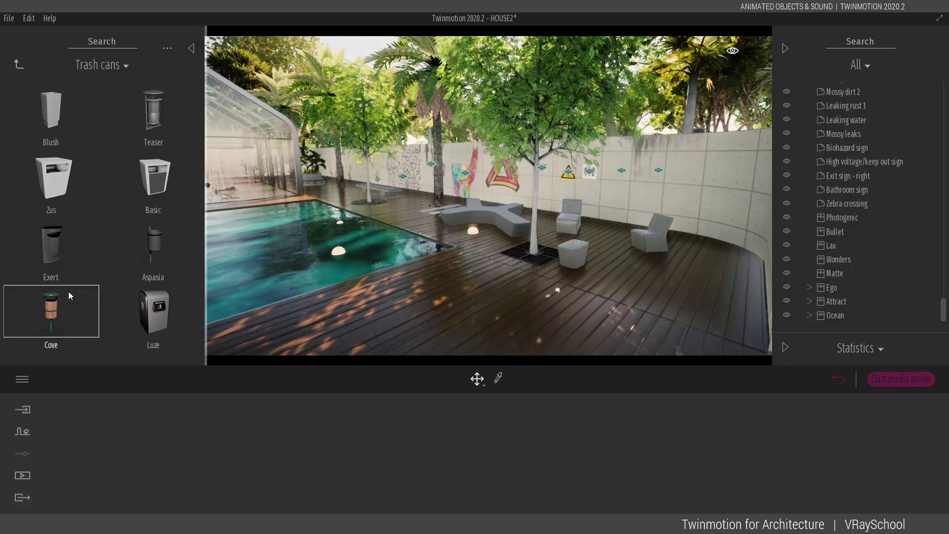
{"action": "left_click_drag", "start_coordinate": [151, 123], "coordinate": [614, 229]}
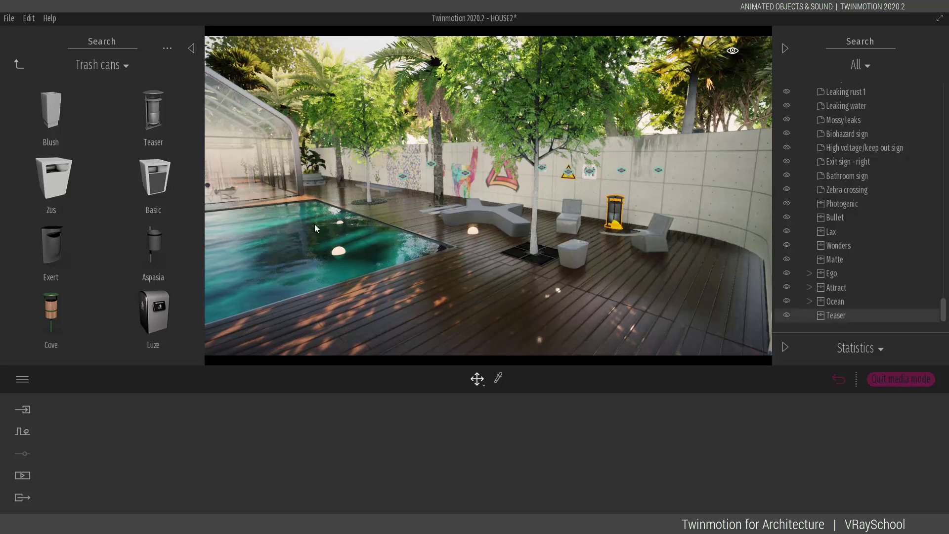
Place a Cove trash can on the deck beside the free end of the curved concrete wall.
{"action": "right_click_drag", "start_coordinate": [314, 225], "coordinate": [213, 248]}
{"action": "left_click_drag", "start_coordinate": [56, 309], "coordinate": [543, 286]}
{"action": "right_click_drag", "start_coordinate": [622, 294], "coordinate": [606, 293]}
{"action": "scroll", "coordinate": [615, 305], "scroll_direction": "up", "scroll_amount": 3}
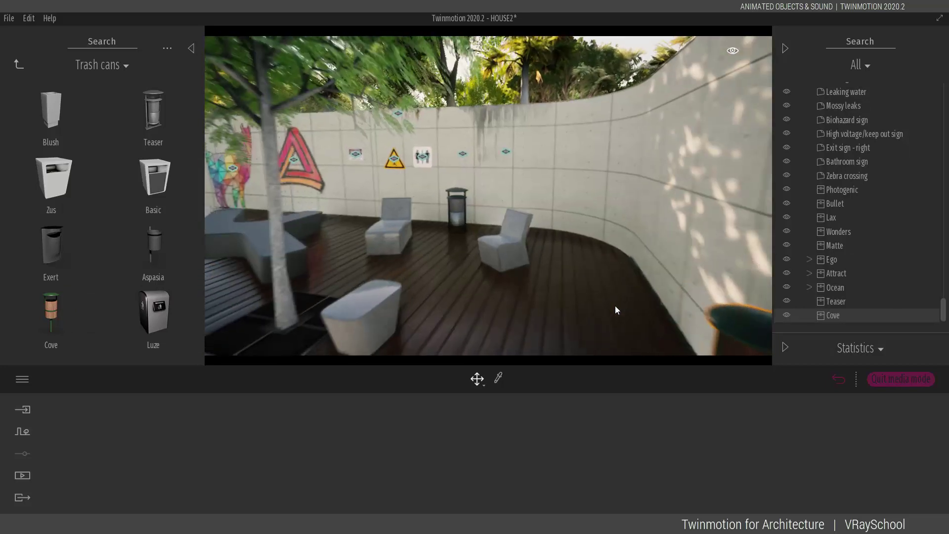
{"action": "scroll", "coordinate": [615, 306], "scroll_direction": "down", "scroll_amount": 3}
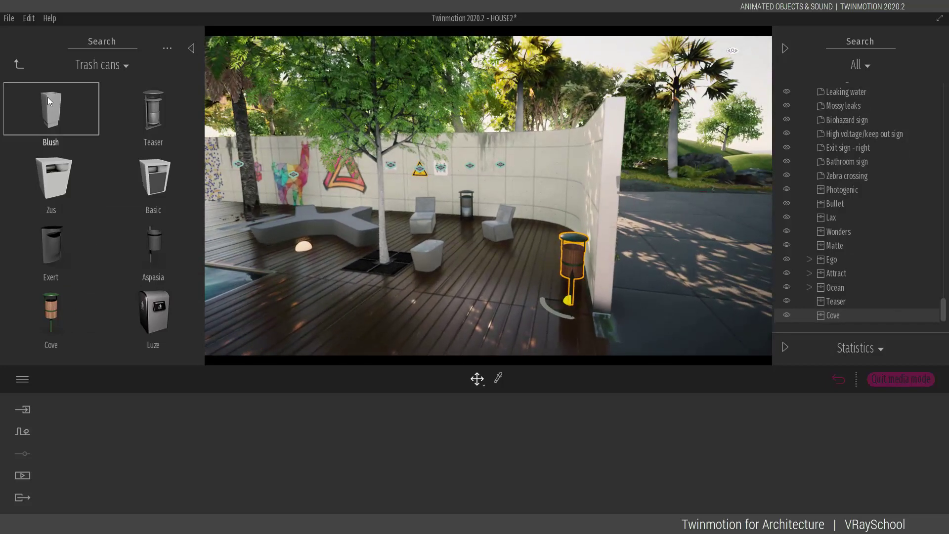
Place a Low flying aircraft sign from the city signs on the deck and move it against the curved wall behind the Cove trash can.
{"action": "left_click", "coordinate": [19, 66]}
{"action": "left_click", "coordinate": [158, 257]}
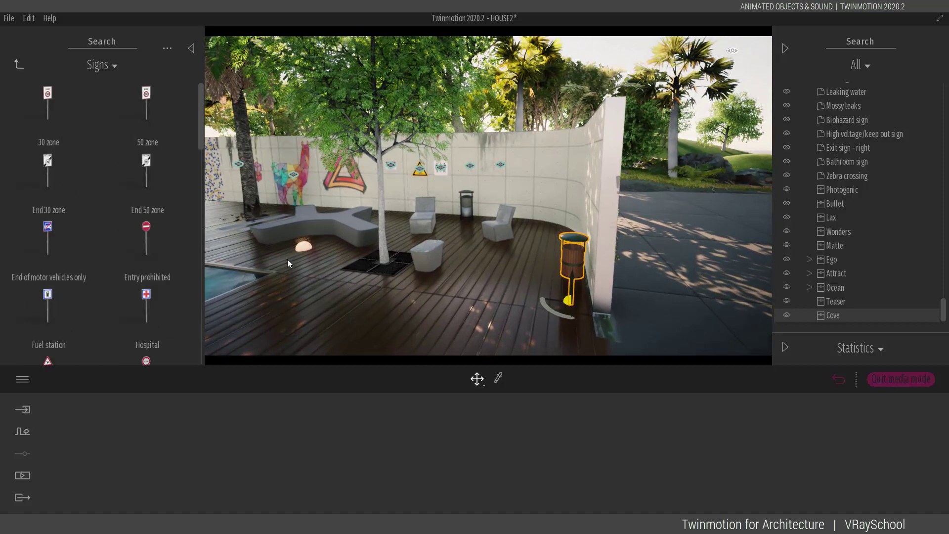
{"action": "scroll", "coordinate": [156, 241], "scroll_direction": "down", "scroll_amount": 3}
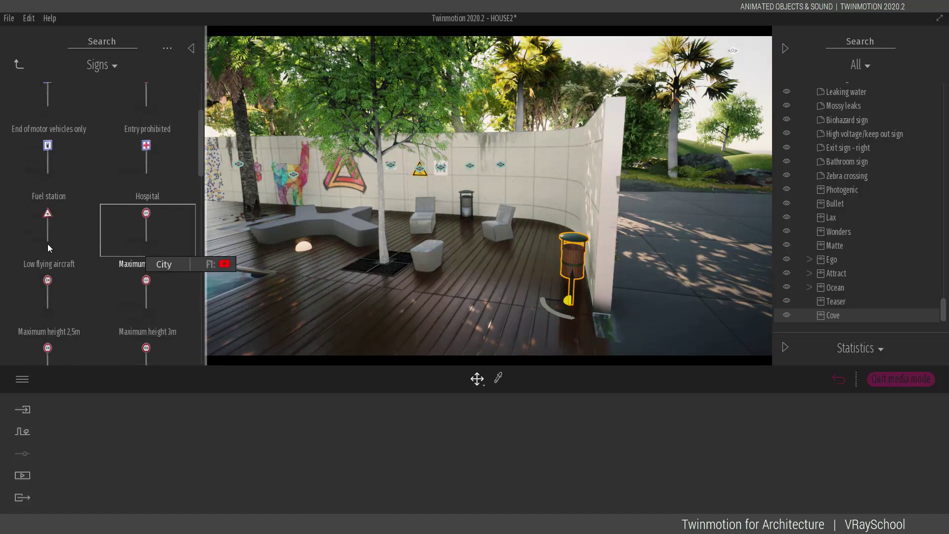
{"action": "left_click_drag", "start_coordinate": [48, 230], "coordinate": [396, 245]}
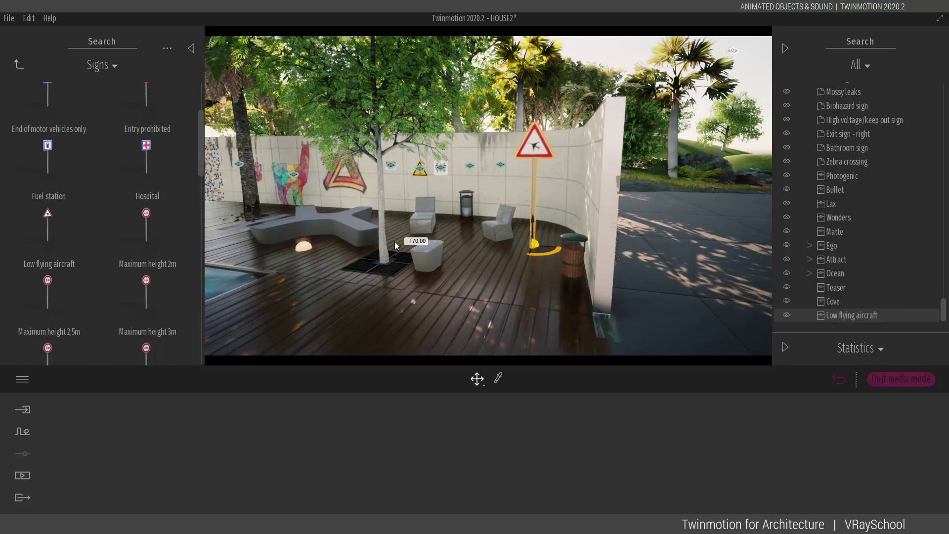
{"action": "left_click_drag", "start_coordinate": [538, 247], "coordinate": [555, 236]}
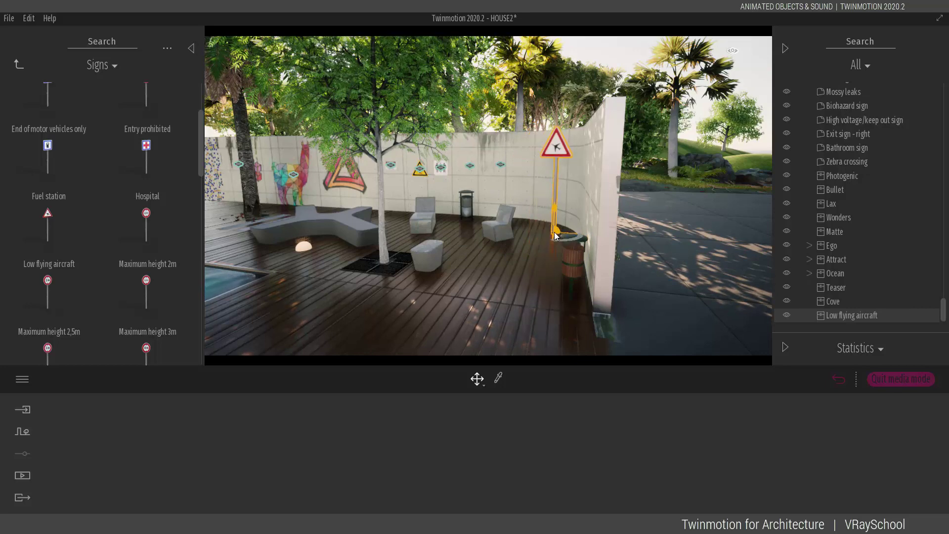
Place a Traffic lights T2a signal on the deck beside the Low flying aircraft sign and deselect it.
{"action": "scroll", "coordinate": [60, 222], "scroll_direction": "down", "scroll_amount": 8}
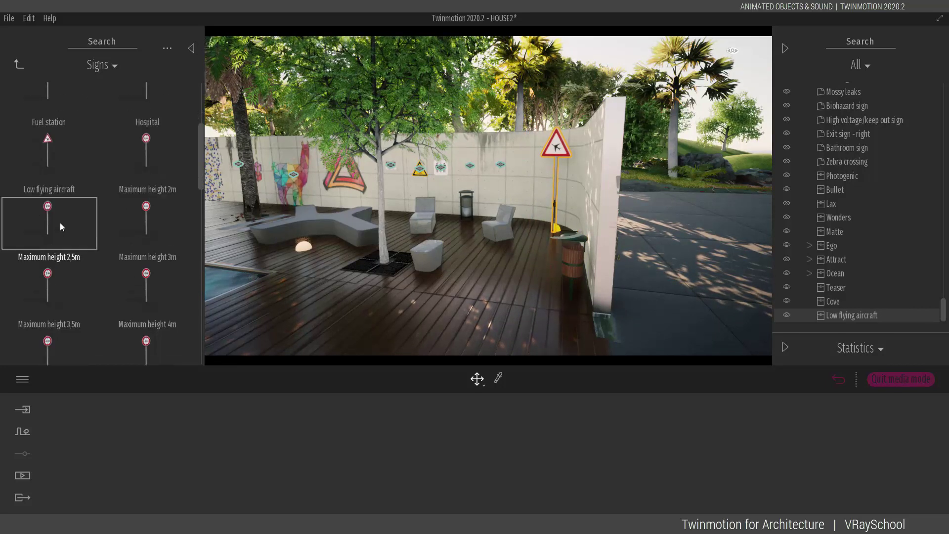
{"action": "scroll", "coordinate": [112, 247], "scroll_direction": "down", "scroll_amount": 8}
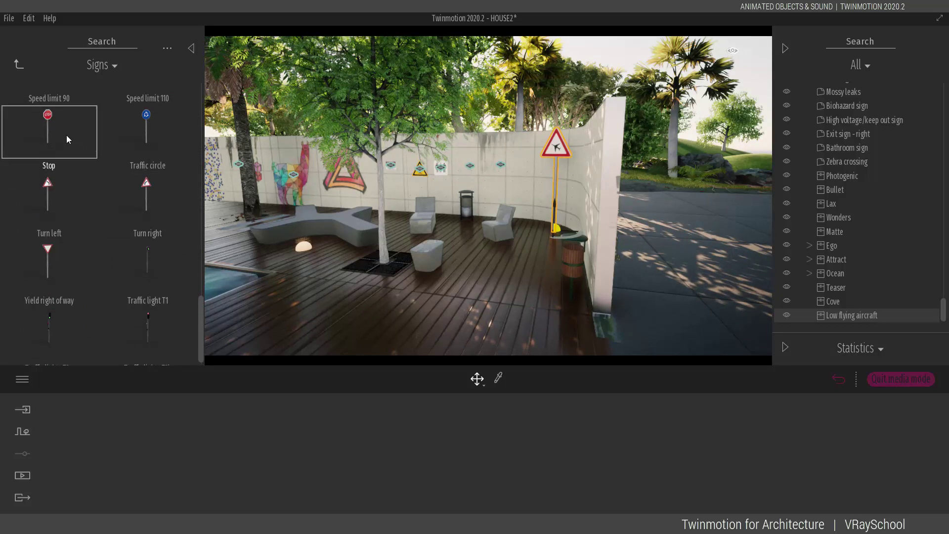
{"action": "scroll", "coordinate": [57, 292], "scroll_direction": "down", "scroll_amount": 1}
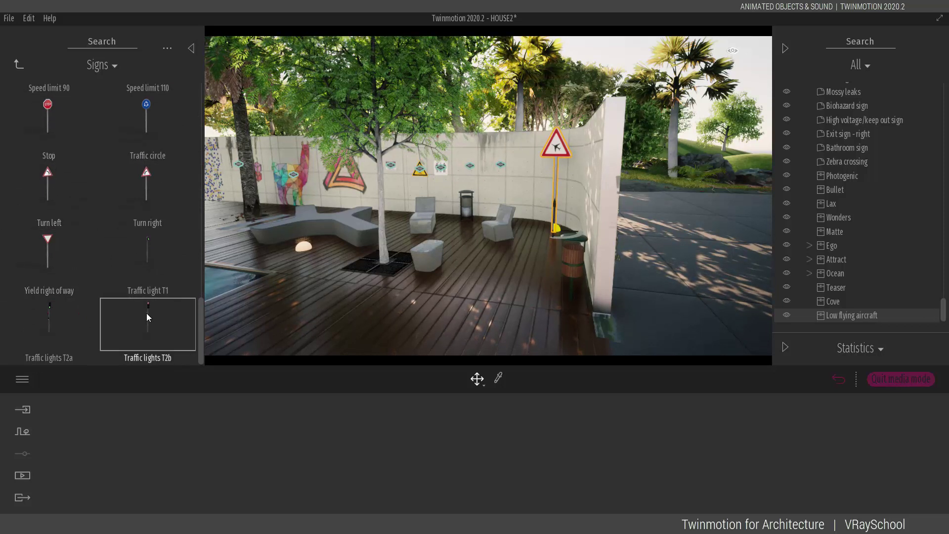
{"action": "left_click_drag", "start_coordinate": [231, 289], "coordinate": [666, 264]}
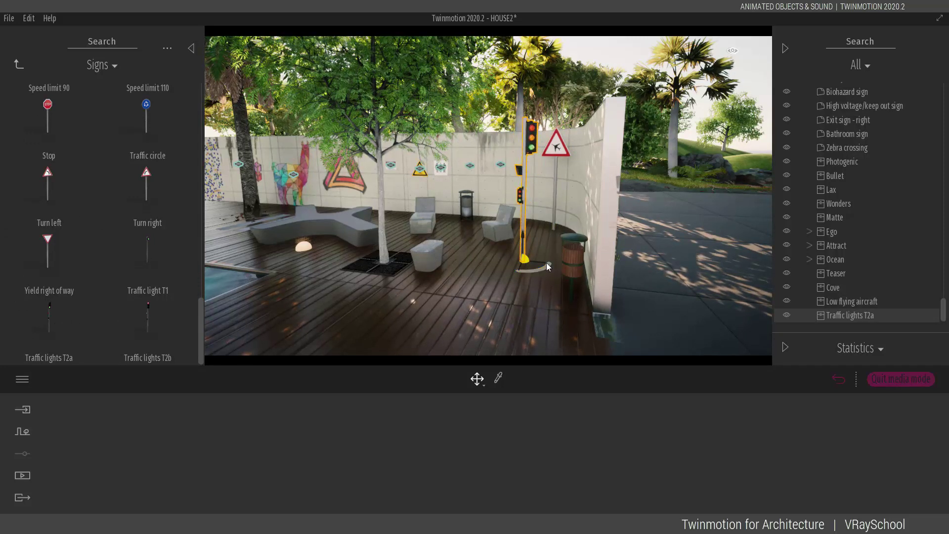
{"action": "left_click", "coordinate": [509, 281]}
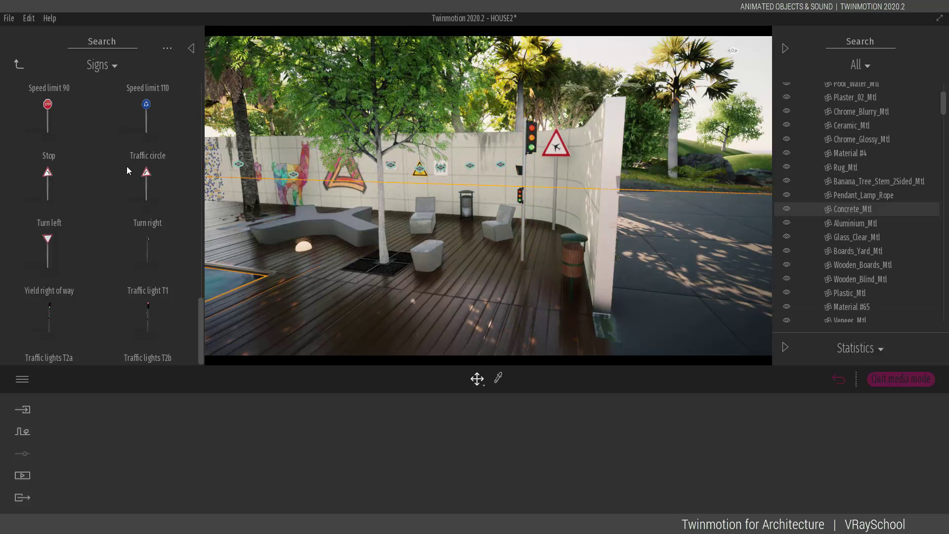
Place Construction set 02 and Construction set 08 from the city collection on the asphalt outside the curved wall.
{"action": "left_click", "coordinate": [19, 63]}
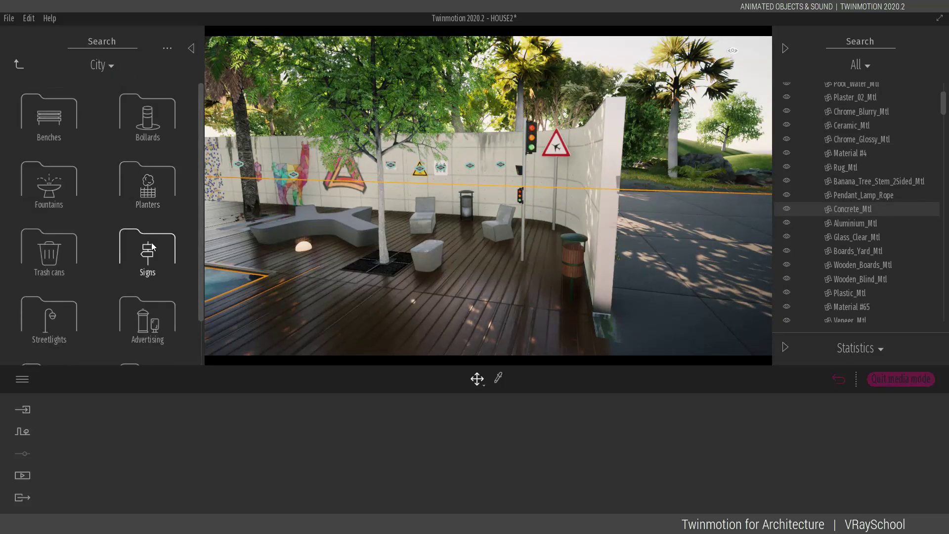
{"action": "scroll", "coordinate": [156, 266], "scroll_direction": "down", "scroll_amount": 2}
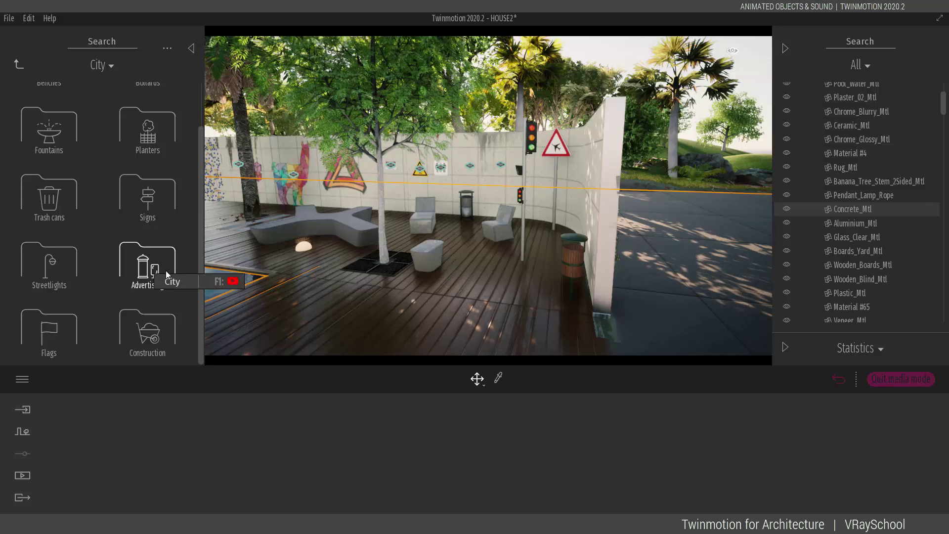
{"action": "left_click", "coordinate": [154, 268]}
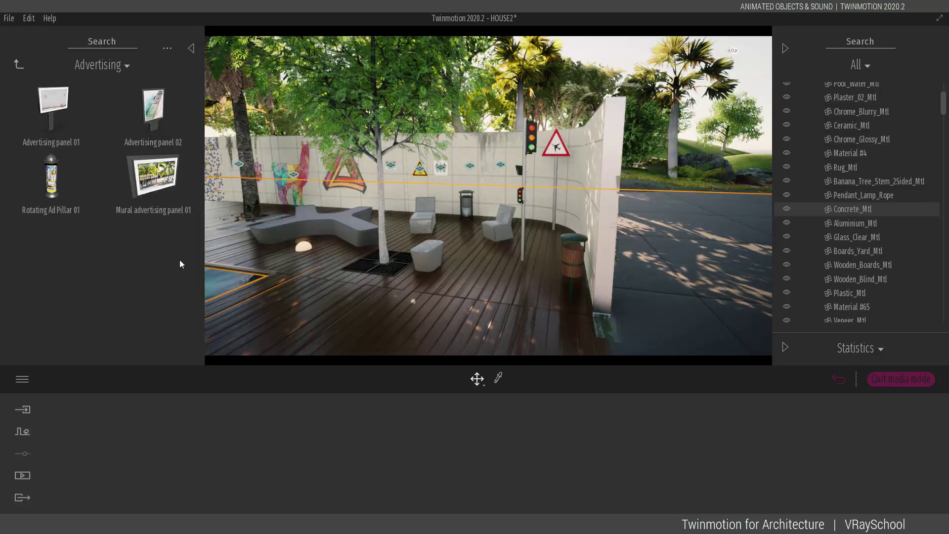
{"action": "left_click", "coordinate": [17, 63]}
{"action": "scroll", "coordinate": [157, 315], "scroll_direction": "down", "scroll_amount": 2}
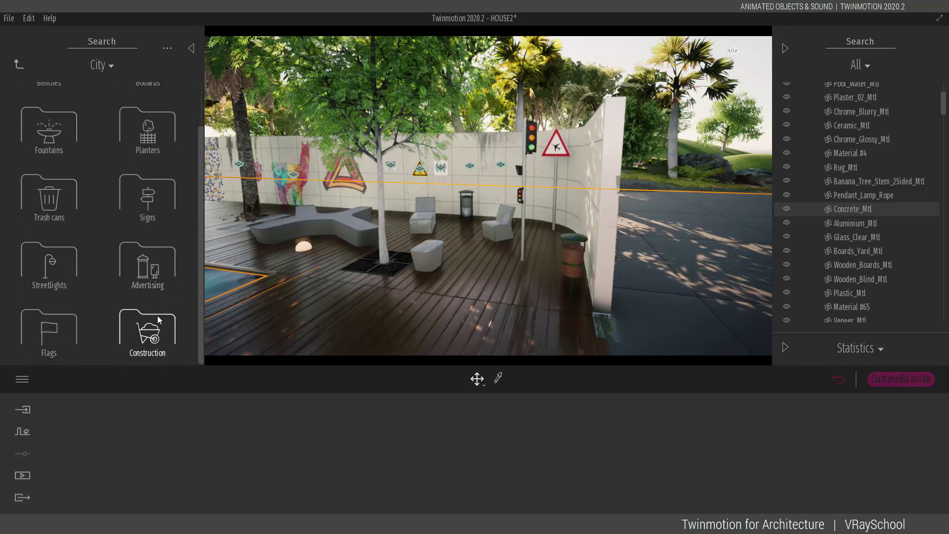
{"action": "left_click", "coordinate": [156, 324]}
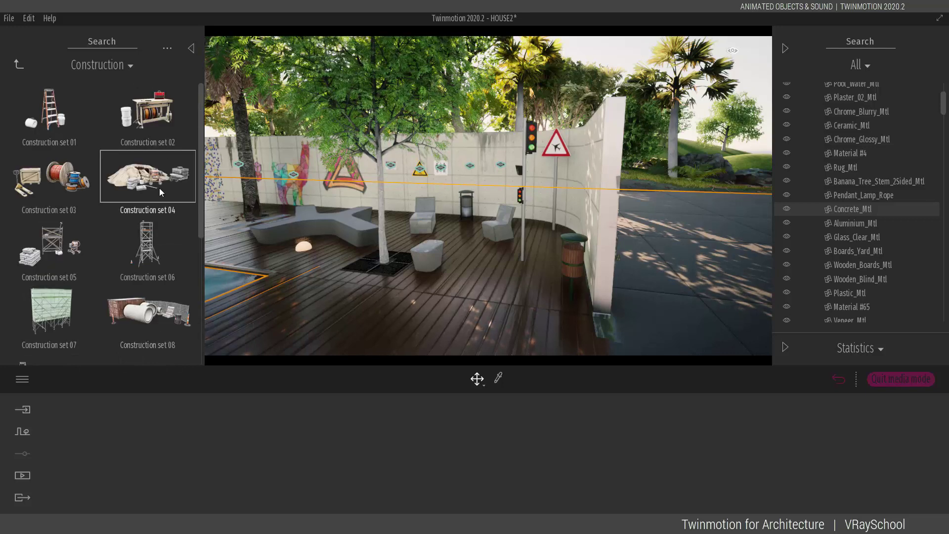
{"action": "left_click_drag", "start_coordinate": [157, 119], "coordinate": [663, 233]}
{"action": "left_click_drag", "start_coordinate": [135, 316], "coordinate": [717, 203]}
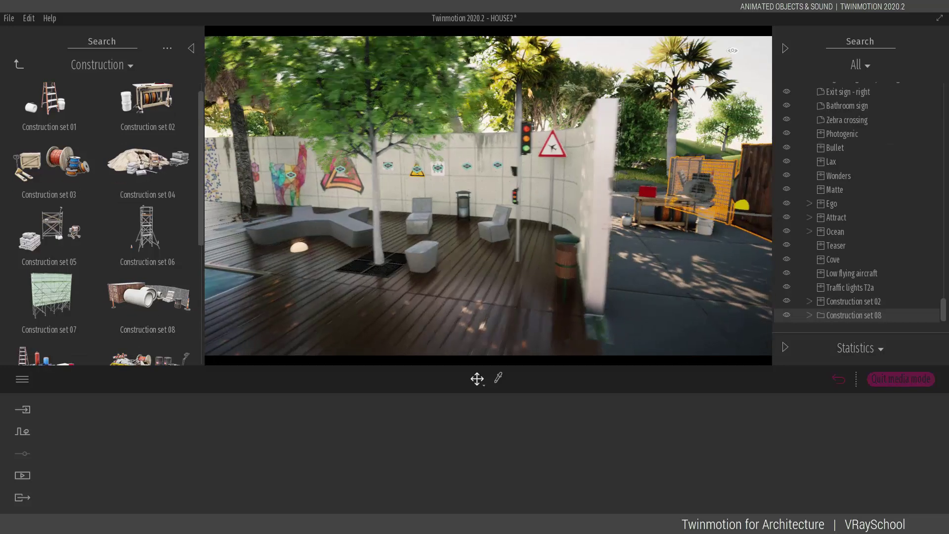
Rotate and reposition Construction set 08 on the asphalt so its concrete pipes face the open driveway.
{"action": "right_click_drag", "start_coordinate": [717, 203], "coordinate": [761, 207]}
{"action": "right_click_drag", "start_coordinate": [672, 210], "coordinate": [773, 238]}
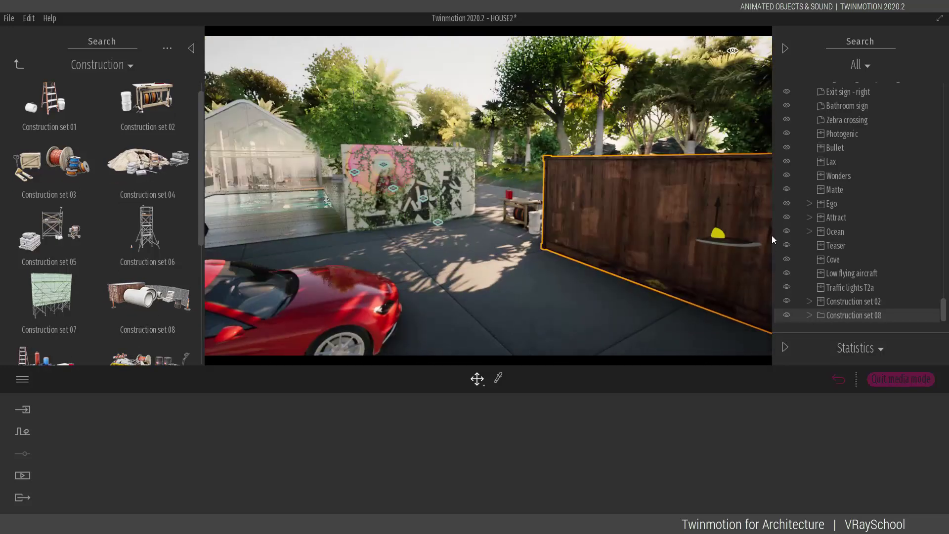
{"action": "right_click_drag", "start_coordinate": [527, 225], "coordinate": [633, 218]}
{"action": "scroll", "coordinate": [610, 221], "scroll_direction": "down", "scroll_amount": 5}
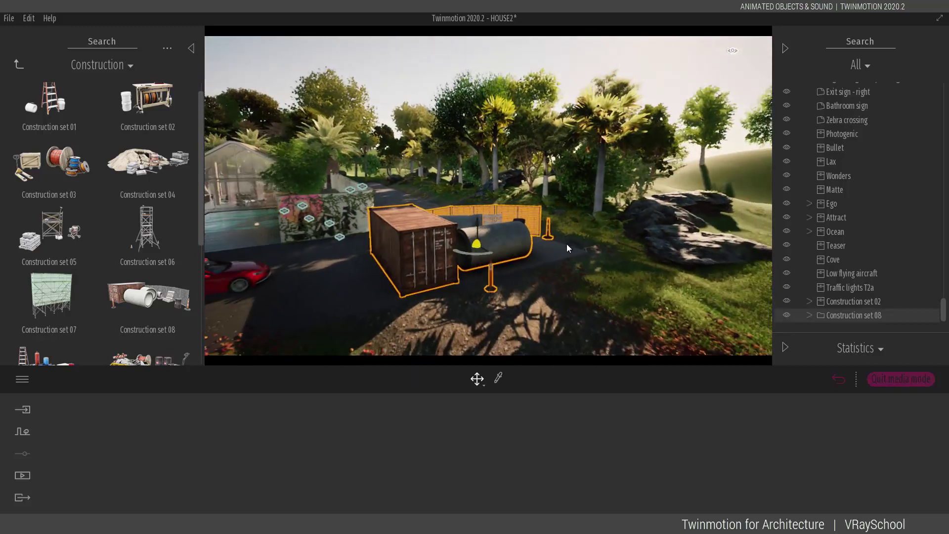
{"action": "left_click_drag", "start_coordinate": [480, 252], "coordinate": [370, 250]}
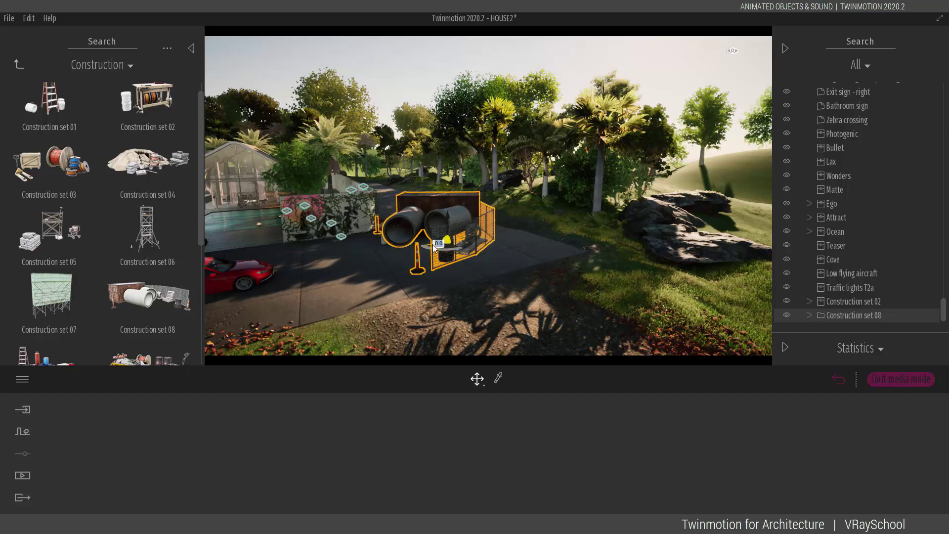
{"action": "left_click_drag", "start_coordinate": [435, 249], "coordinate": [529, 252]}
{"action": "key", "text": "a"}
{"action": "right_click_drag", "start_coordinate": [494, 247], "coordinate": [525, 239]}
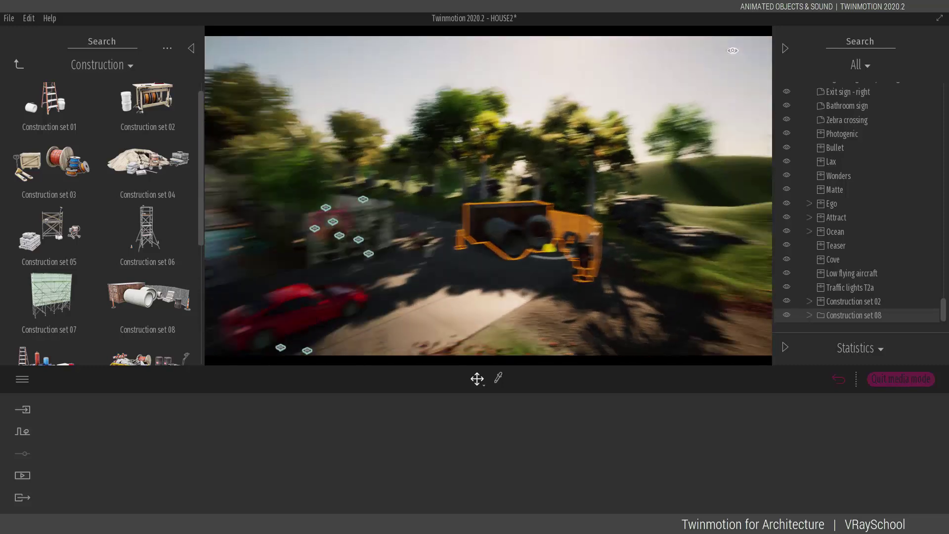
Place a Crane Animated from the construction machines at the edge of the driveway, on the far side from the construction sets.
{"action": "left_click", "coordinate": [16, 65]}
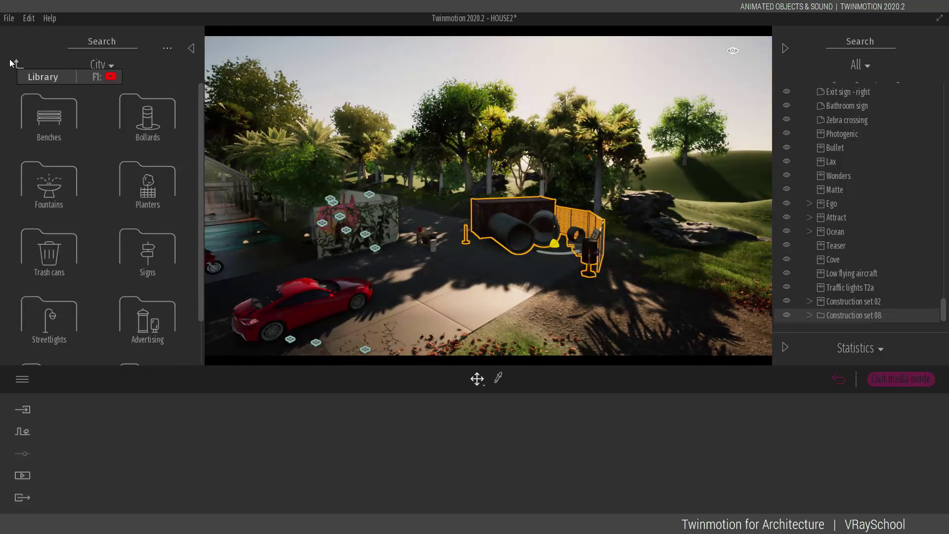
{"action": "scroll", "coordinate": [114, 207], "scroll_direction": "down", "scroll_amount": 1}
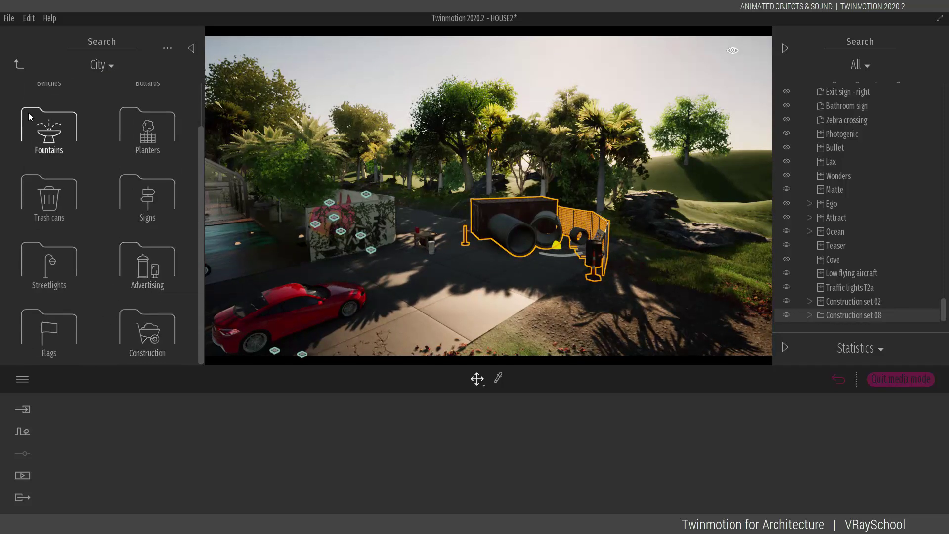
{"action": "left_click", "coordinate": [18, 68]}
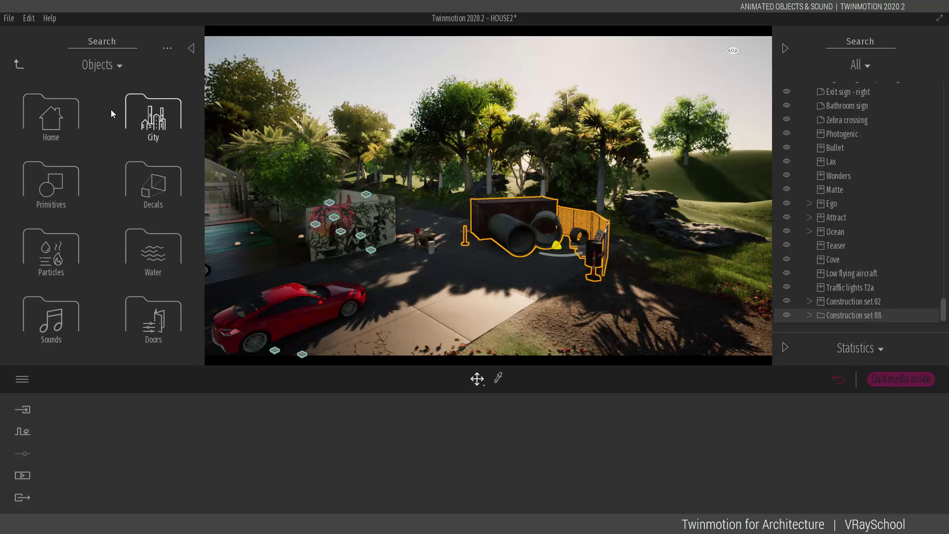
{"action": "left_click", "coordinate": [18, 64]}
{"action": "left_click", "coordinate": [154, 271]}
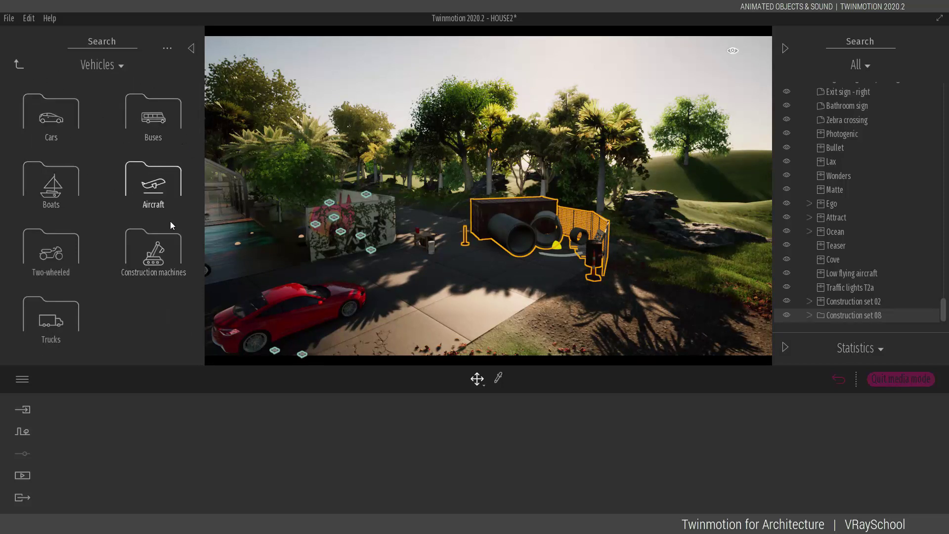
{"action": "left_click", "coordinate": [149, 251]}
{"action": "scroll", "coordinate": [203, 182], "scroll_direction": "down", "scroll_amount": 10}
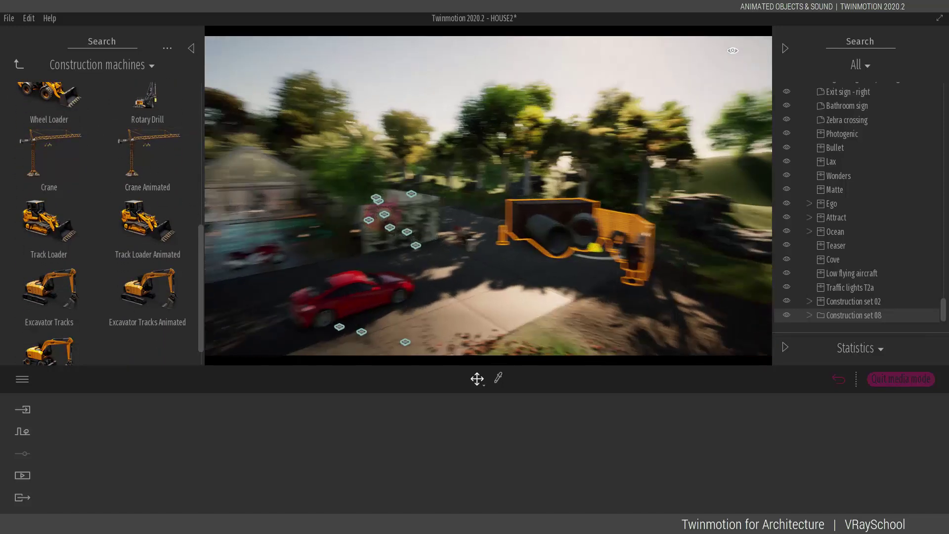
{"action": "left_click_drag", "start_coordinate": [143, 176], "coordinate": [290, 246]}
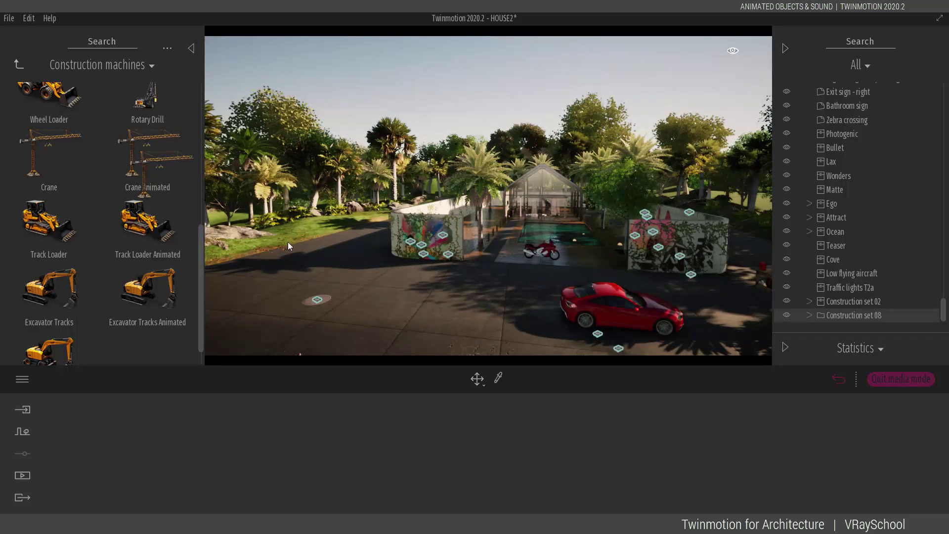
{"action": "mouse_move", "coordinate": [328, 271]}
{"action": "left_mouse_down"}
{"action": "mouse_move", "coordinate": [334, 280]}
{"action": "mouse_move", "coordinate": [320, 277]}
{"action": "left_mouse_up"}
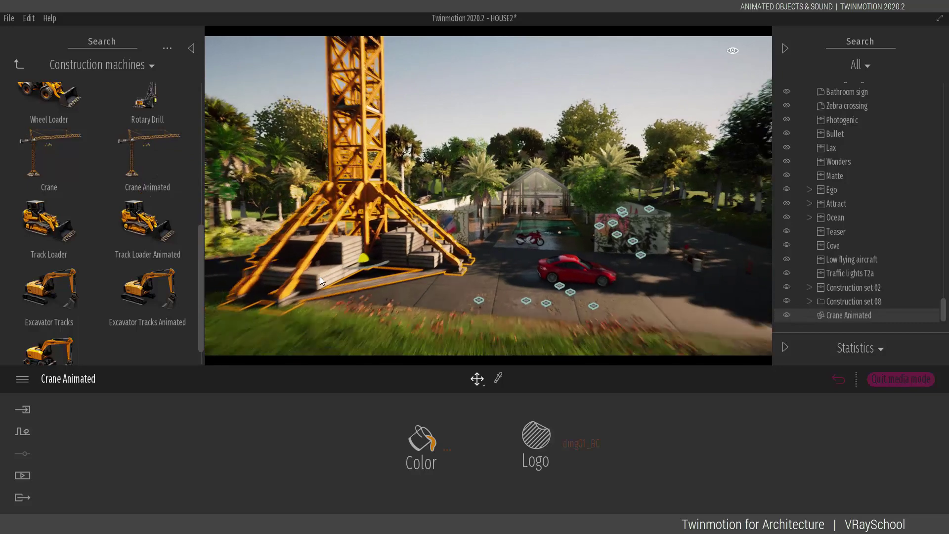
{"action": "right_click_drag", "start_coordinate": [396, 240], "coordinate": [567, 261]}
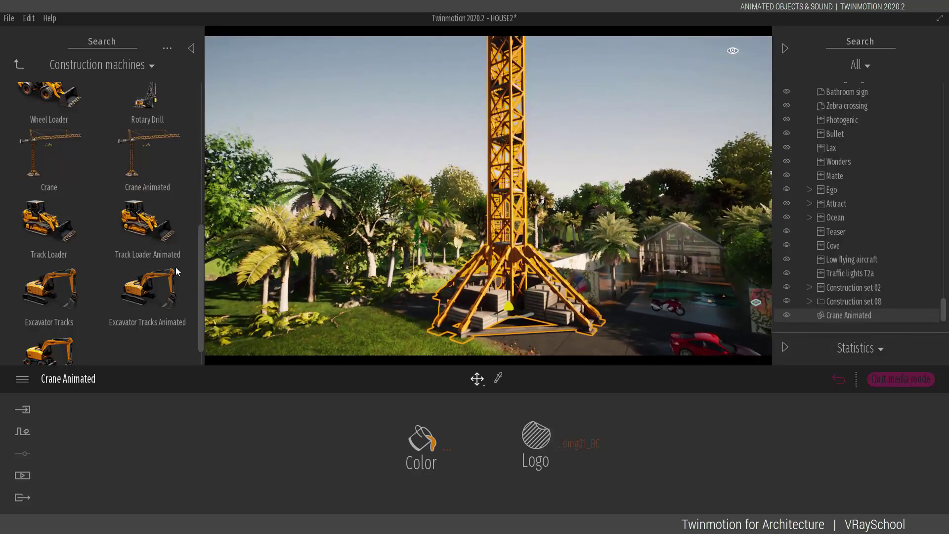
Place an Excavator Tracks Animated machine on the lawn a short distance from the crane.
{"action": "left_click_drag", "start_coordinate": [151, 296], "coordinate": [292, 358]}
{"action": "key", "text": "Escape"}
{"action": "scroll", "coordinate": [379, 313], "scroll_direction": "down", "scroll_amount": 5}
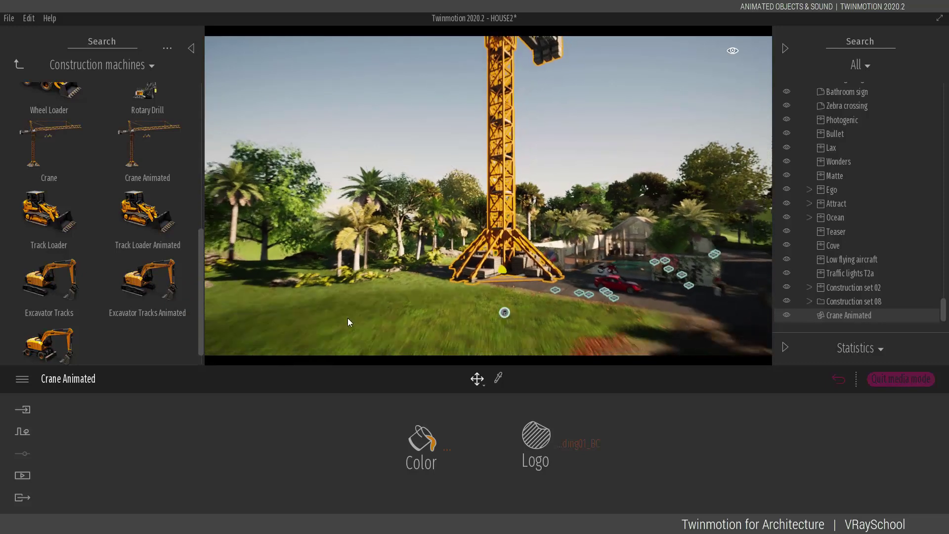
{"action": "left_click_drag", "start_coordinate": [151, 271], "coordinate": [256, 316]}
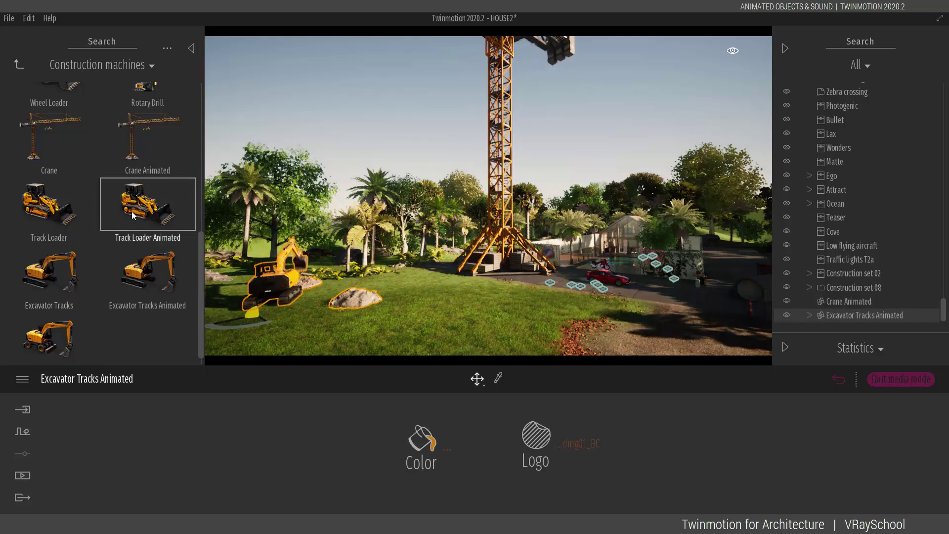
Place a Track Loader Animated on the lawn between the excavator and the crane's base.
{"action": "left_click_drag", "start_coordinate": [132, 211], "coordinate": [329, 253]}
{"action": "mouse_move", "coordinate": [453, 299]}
{"action": "left_mouse_down"}
{"action": "mouse_move", "coordinate": [517, 306]}
{"action": "mouse_move", "coordinate": [456, 323]}
{"action": "mouse_move", "coordinate": [446, 306]}
{"action": "left_mouse_up"}
{"action": "scroll", "coordinate": [370, 319], "scroll_direction": "down", "scroll_amount": 2}
{"action": "key", "text": "s"}
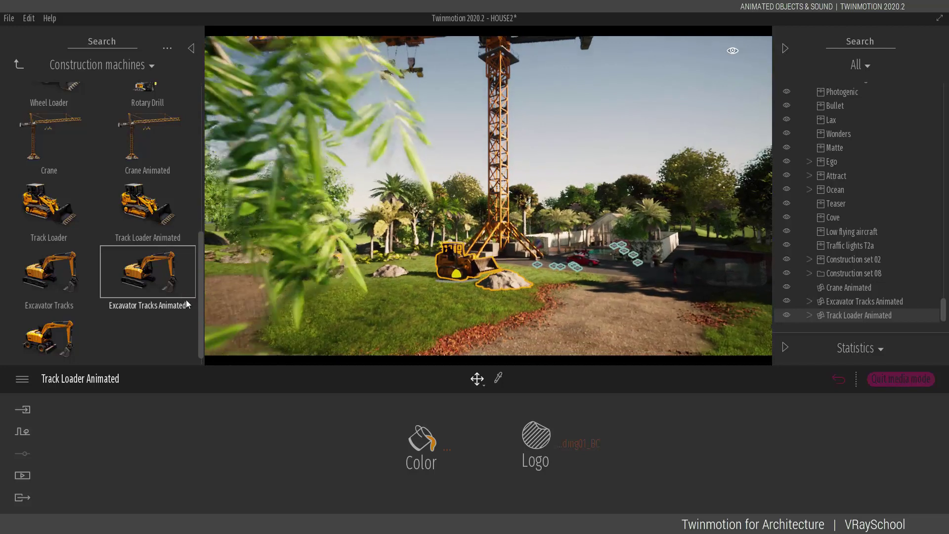
Choose the helicopter navigation mode and view the animated crane, excavator and track loader together.
{"action": "right_click_drag", "start_coordinate": [497, 271], "coordinate": [465, 215]}
{"action": "left_click", "coordinate": [730, 52]}
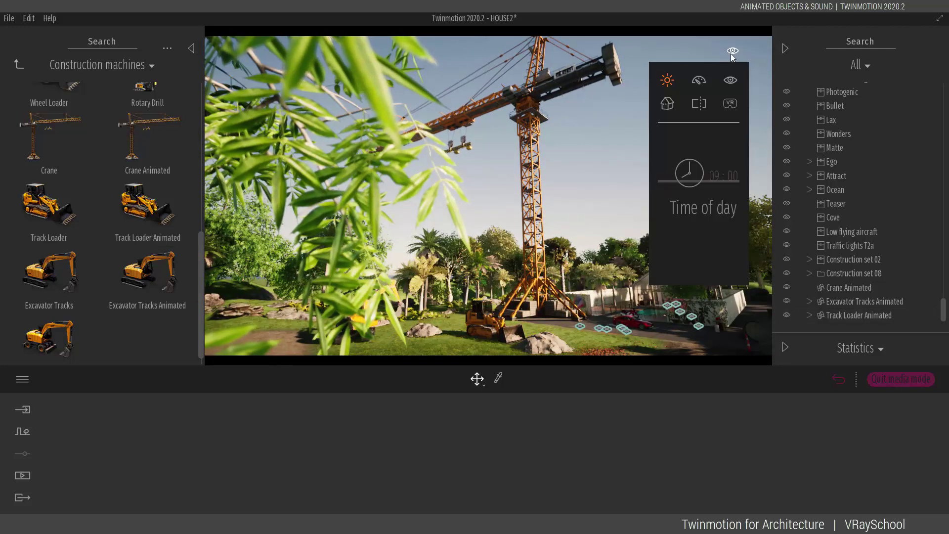
{"action": "left_click", "coordinate": [707, 198]}
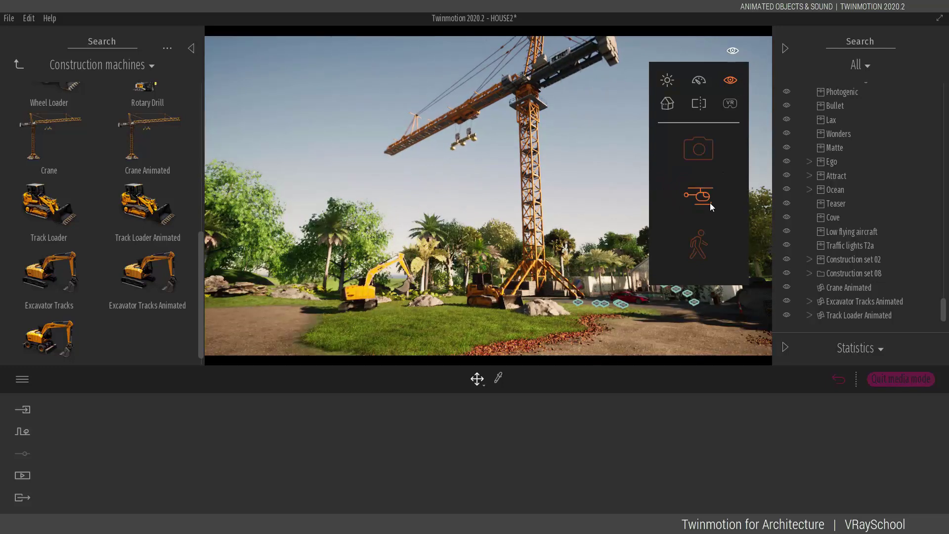
{"action": "right_click_drag", "start_coordinate": [526, 283], "coordinate": [575, 275]}
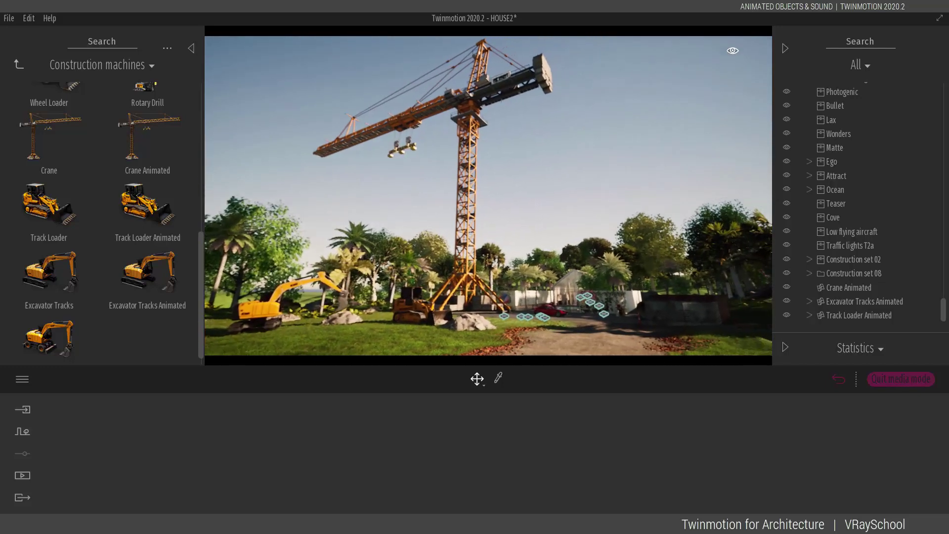
View the animated crane, excavator and track loader full screen, moving around them across the lawn.
{"action": "left_click", "coordinate": [733, 50]}
{"action": "key", "text": "F11"}
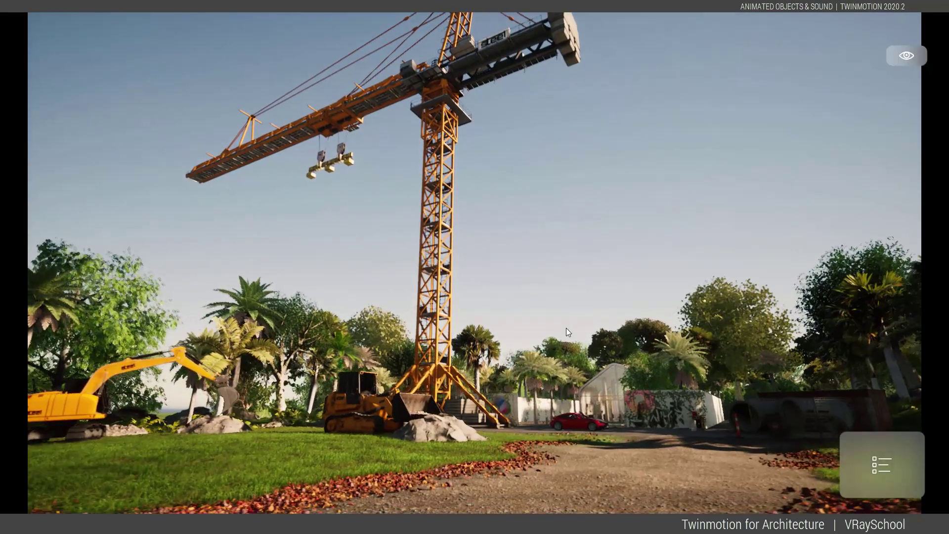
{"action": "right_click_drag", "start_coordinate": [679, 347], "coordinate": [287, 318]}
{"action": "key", "text": "w"}
{"action": "scroll", "coordinate": [287, 319], "scroll_direction": "up", "scroll_amount": 3}
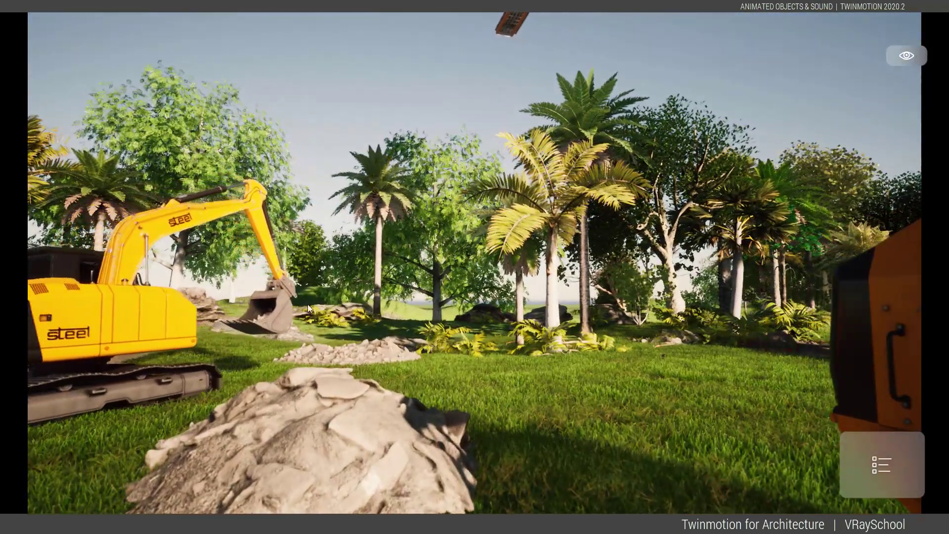
{"action": "right_click_drag", "start_coordinate": [308, 304], "coordinate": [74, 341]}
{"action": "key", "text": "w"}
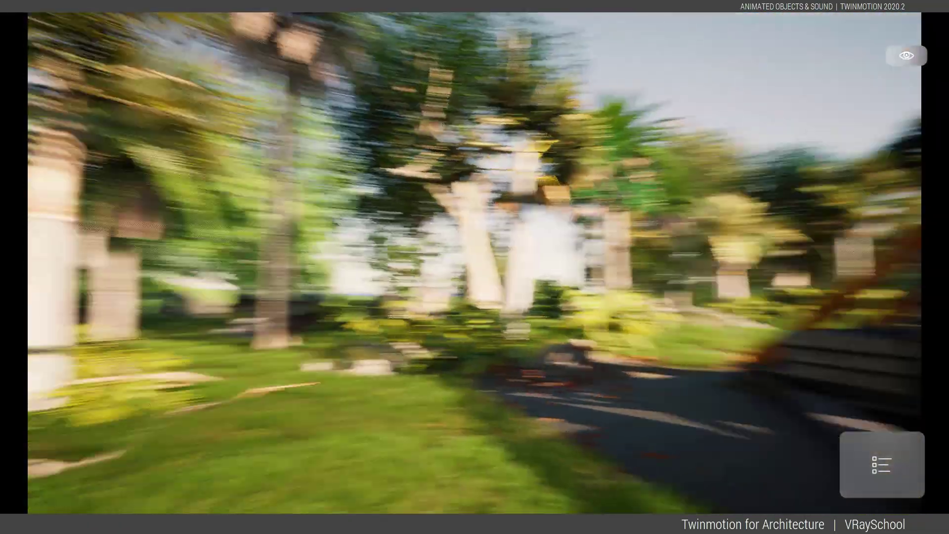
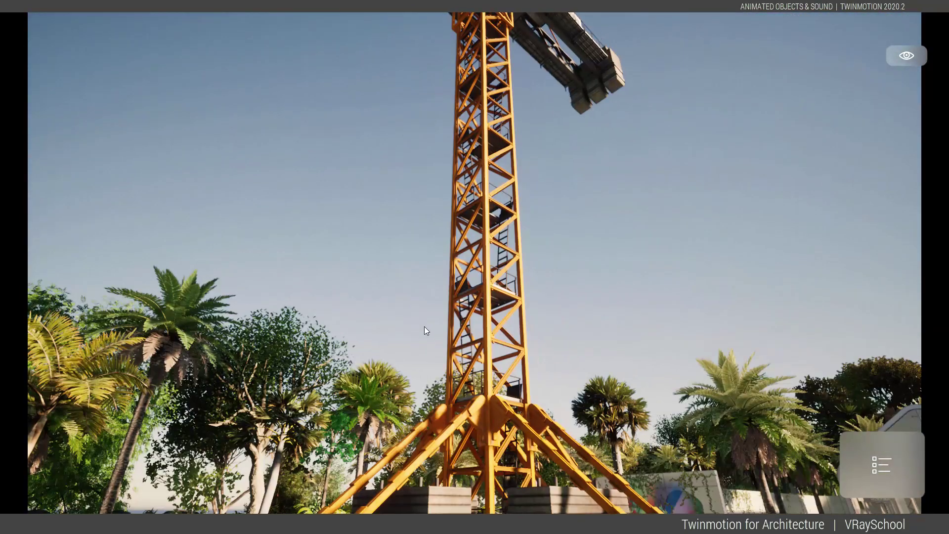
{"action": "key", "text": "F11"}
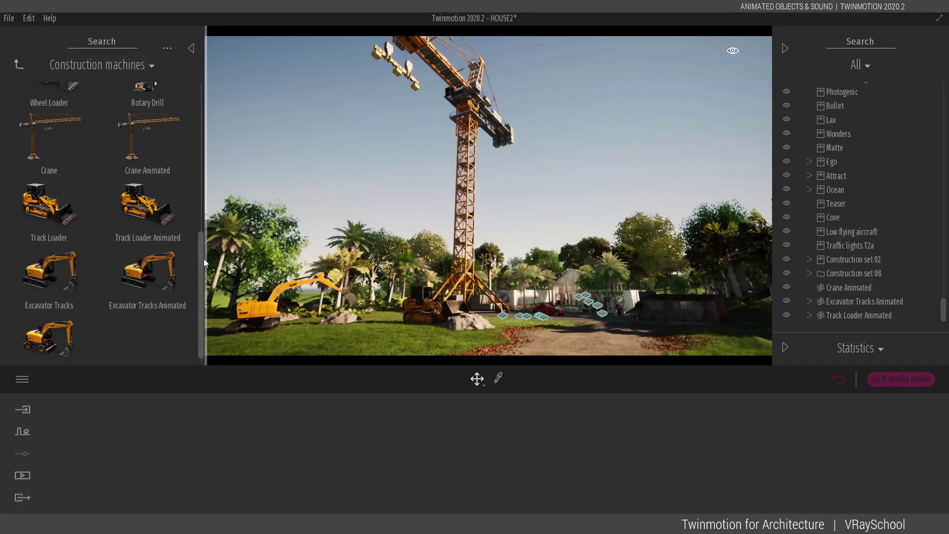
Place a Rotary Drill from the construction machines on the lawn in front of the excavator.
{"action": "left_click_drag", "start_coordinate": [202, 259], "coordinate": [206, 208]}
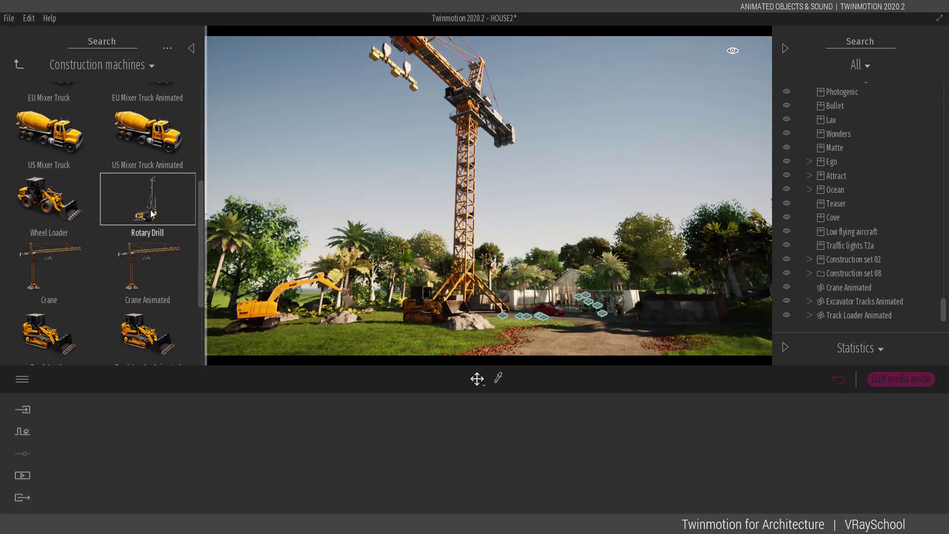
{"action": "left_click_drag", "start_coordinate": [375, 328], "coordinate": [334, 346]}
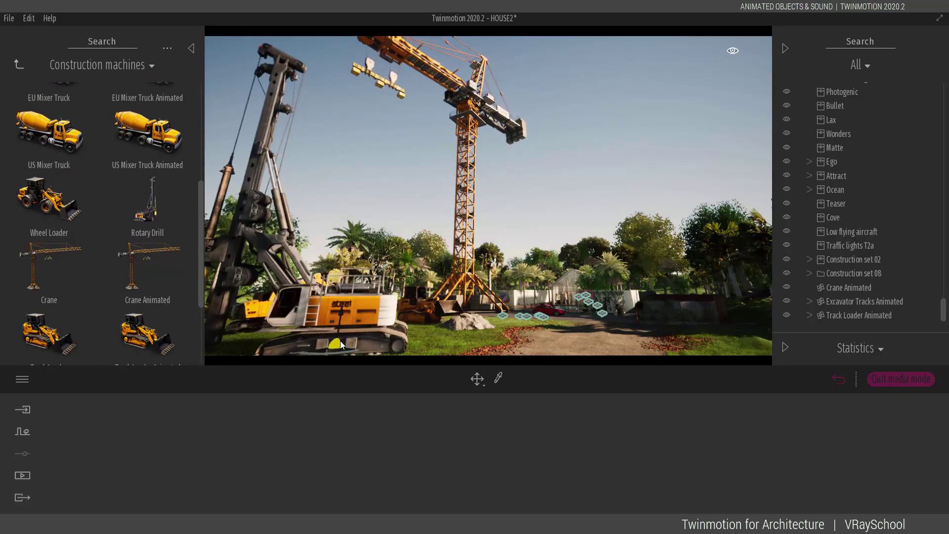
{"action": "key", "text": "w"}
{"action": "right_click_drag", "start_coordinate": [389, 315], "coordinate": [431, 342]}
{"action": "key", "text": "s"}
{"action": "key", "text": "w"}
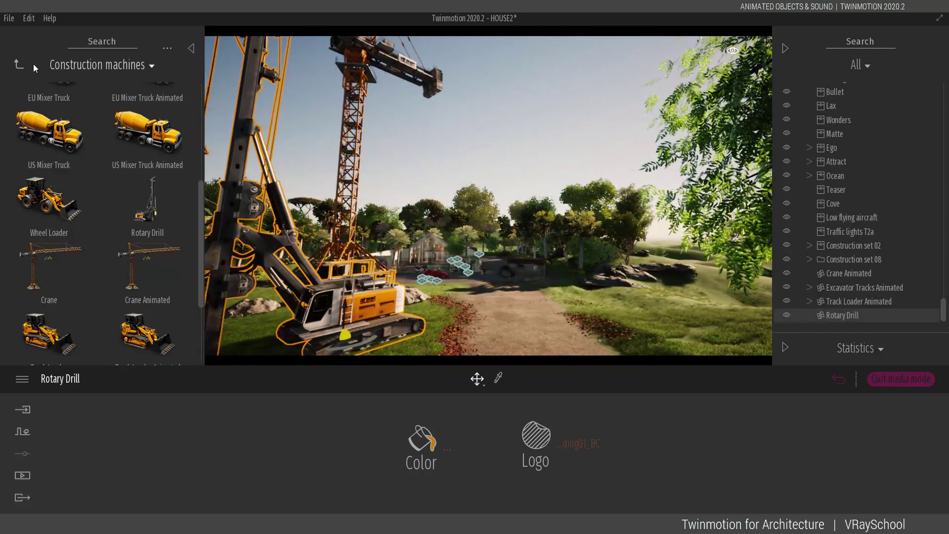
Place a US road truck from the truck vehicles on the driveway beyond the rotary drill.
{"action": "left_click", "coordinate": [15, 63]}
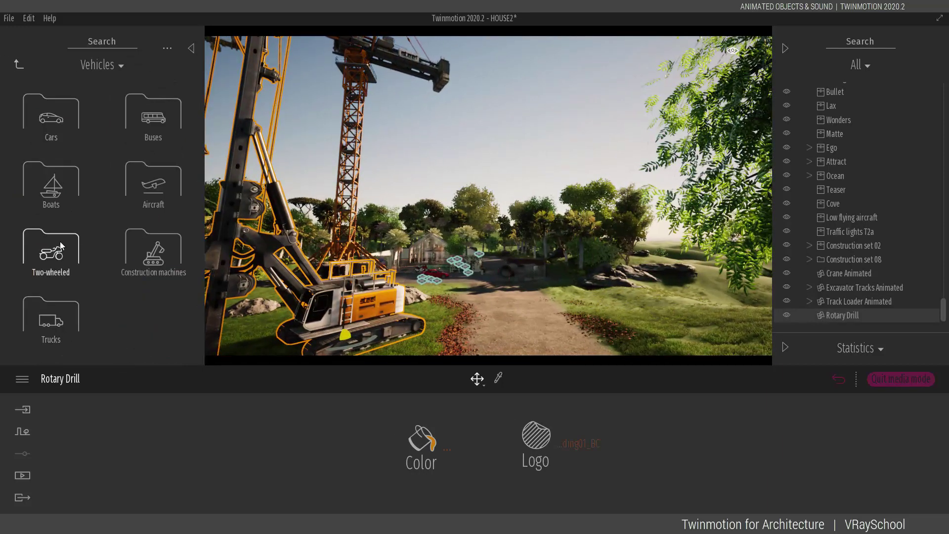
{"action": "left_click", "coordinate": [54, 336]}
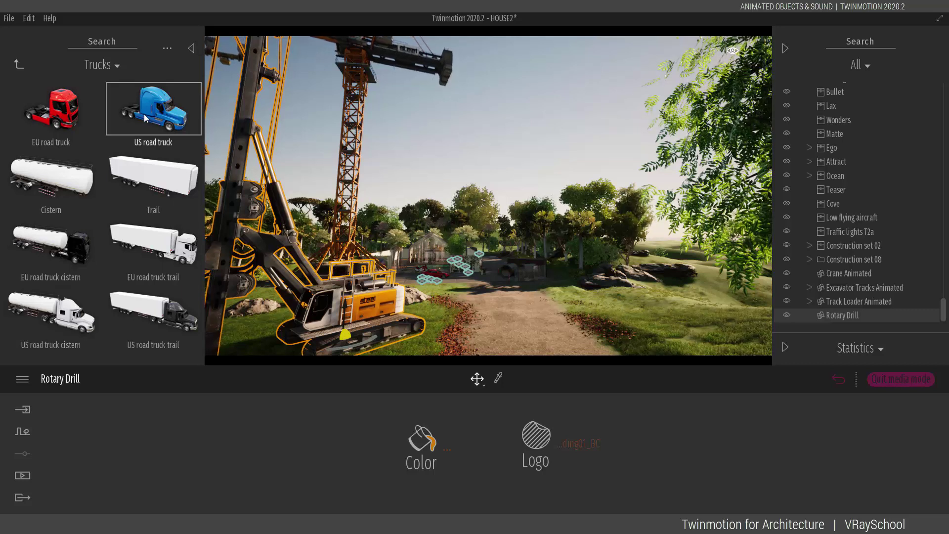
{"action": "mouse_move", "coordinate": [567, 277]}
{"action": "left_mouse_down"}
{"action": "mouse_move", "coordinate": [471, 272]}
{"action": "mouse_move", "coordinate": [526, 292]}
{"action": "mouse_move", "coordinate": [518, 292]}
{"action": "left_mouse_up"}
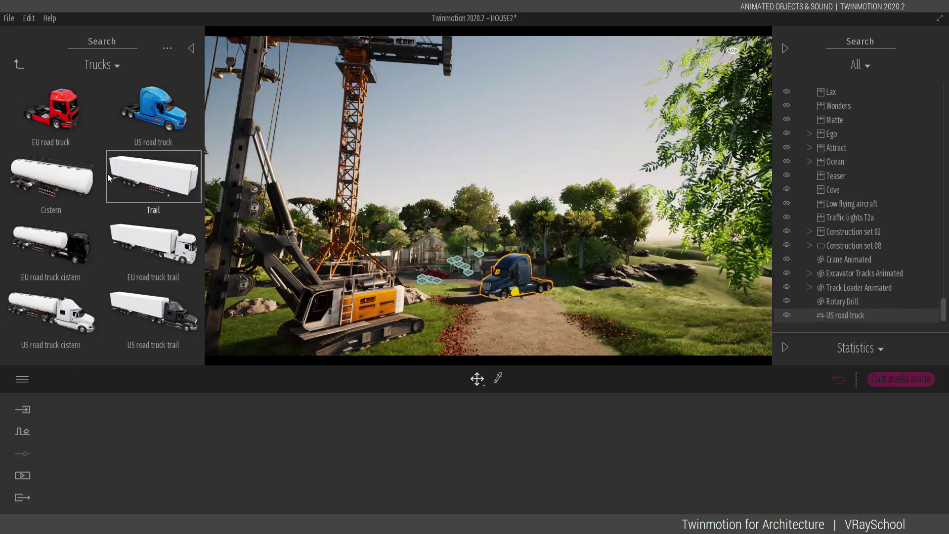
{"action": "left_click", "coordinate": [18, 64]}
{"action": "left_click", "coordinate": [155, 184]}
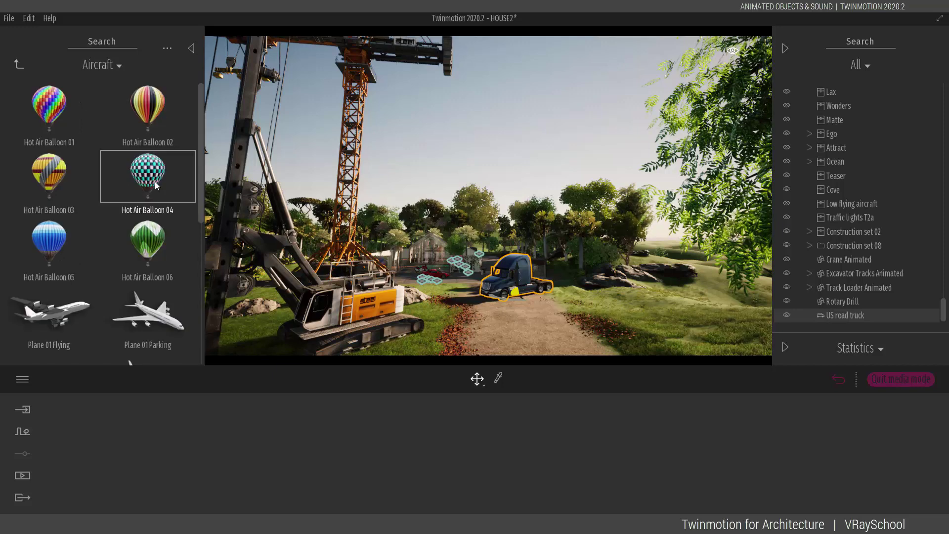
{"action": "left_click", "coordinate": [19, 65]}
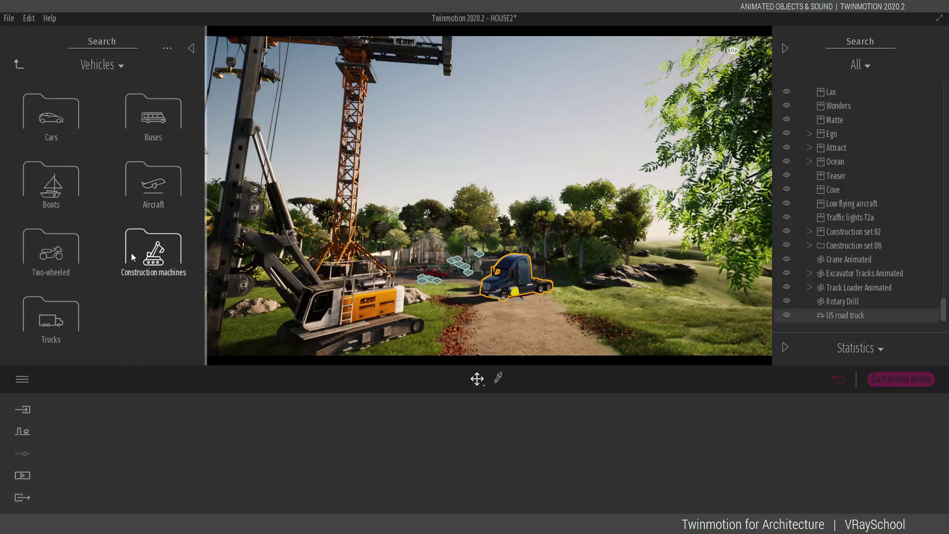
Delete the Crane Animated, Excavator Tracks Animated and Track Loader Animated objects from the scene.
{"action": "key", "text": "w"}
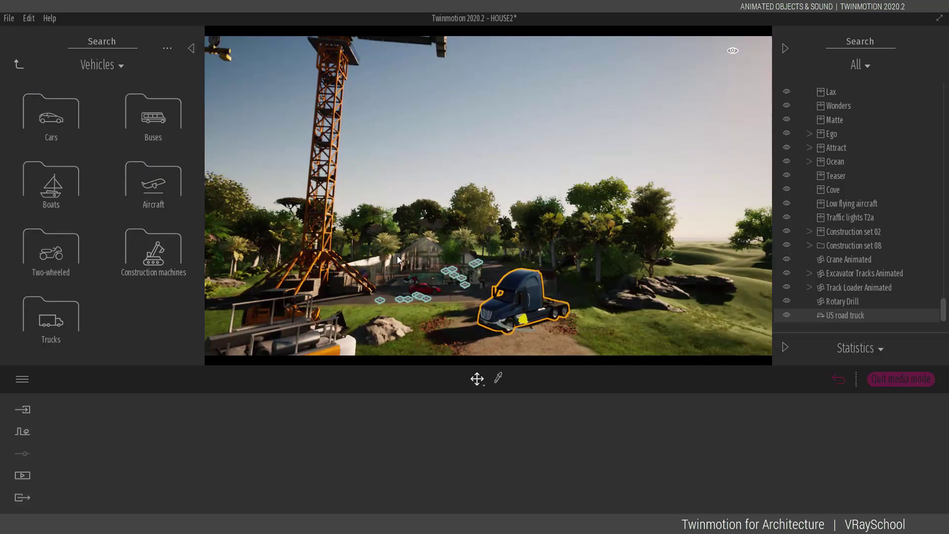
{"action": "middle_click_drag", "start_coordinate": [354, 150], "coordinate": [347, 195]}
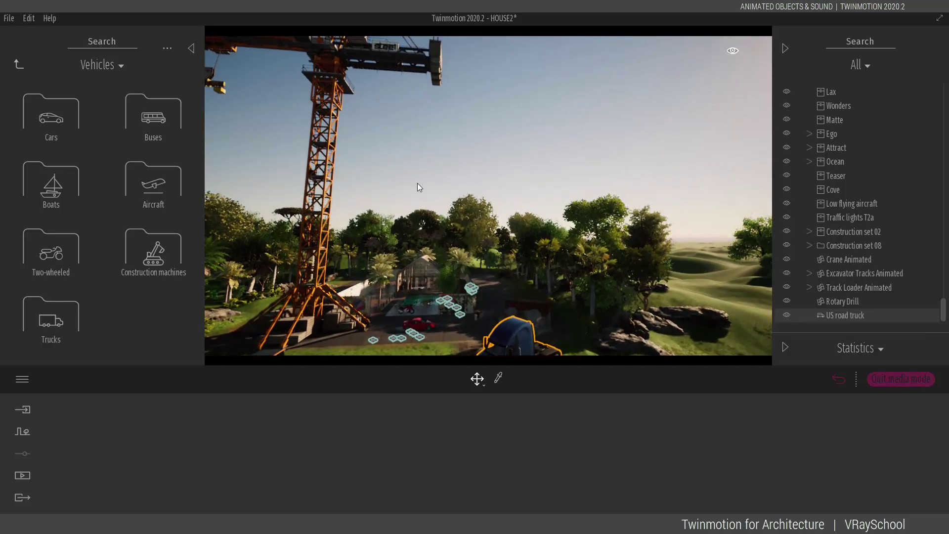
{"action": "scroll", "coordinate": [402, 214], "scroll_direction": "down", "scroll_amount": 3}
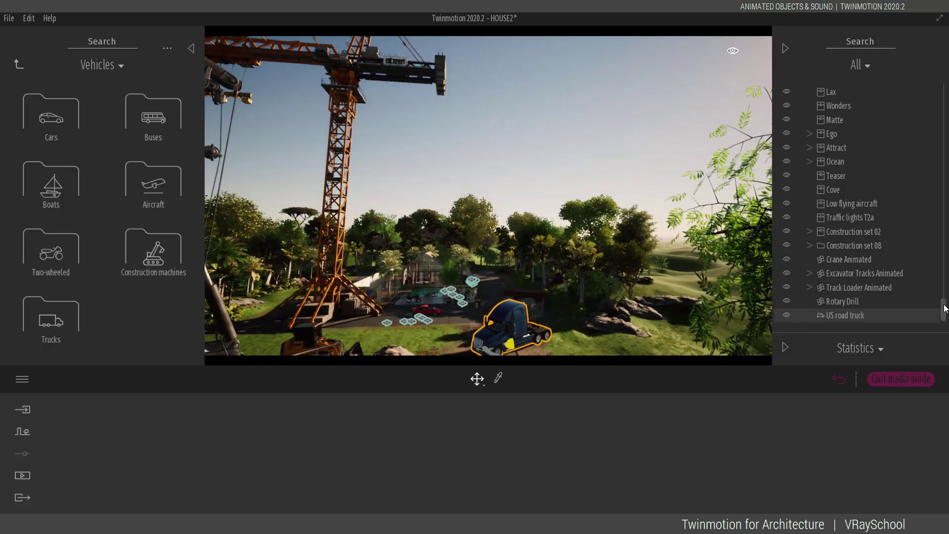
{"action": "left_click", "coordinate": [352, 76]}
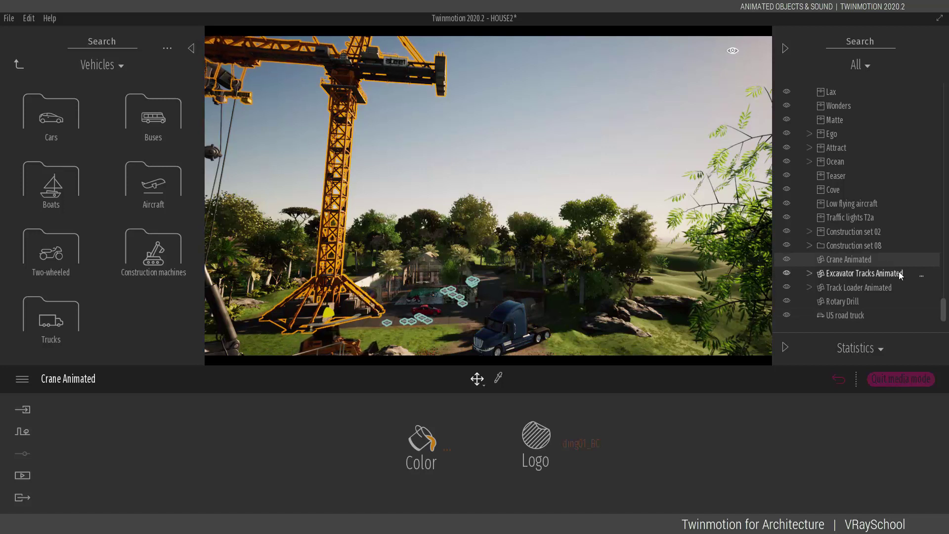
{"action": "left_click", "coordinate": [874, 272], "text": "ctrl"}
{"action": "left_click", "coordinate": [868, 285]}
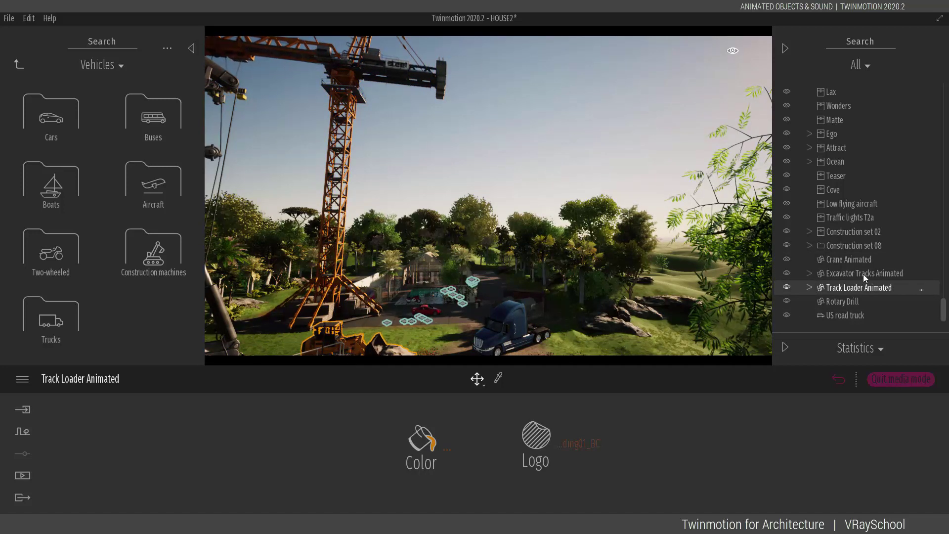
{"action": "left_click", "coordinate": [861, 272]}
{"action": "left_click", "coordinate": [859, 261]}
{"action": "key", "text": "Delete"}
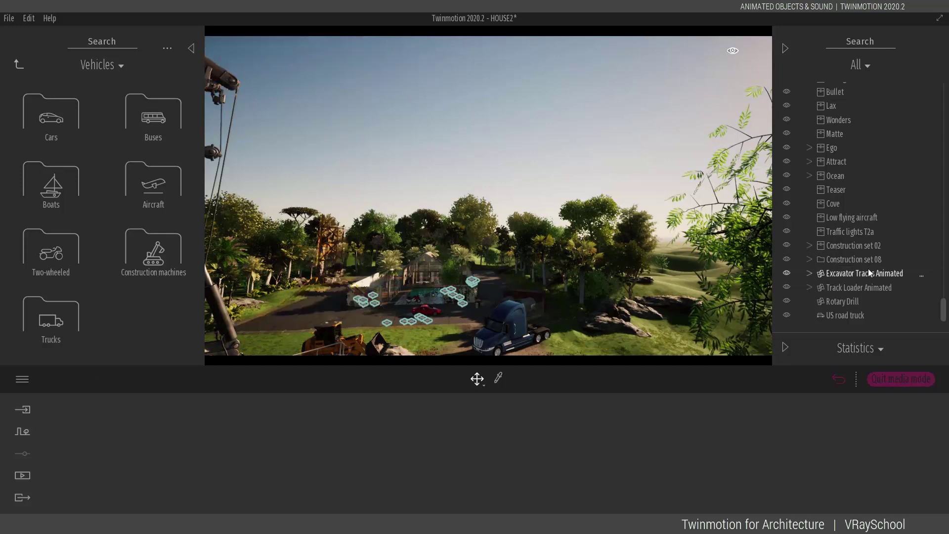
{"action": "left_click", "coordinate": [865, 273]}
{"action": "key", "text": "Delete"}
{"action": "left_click", "coordinate": [866, 284]}
{"action": "key", "text": "Delete"}
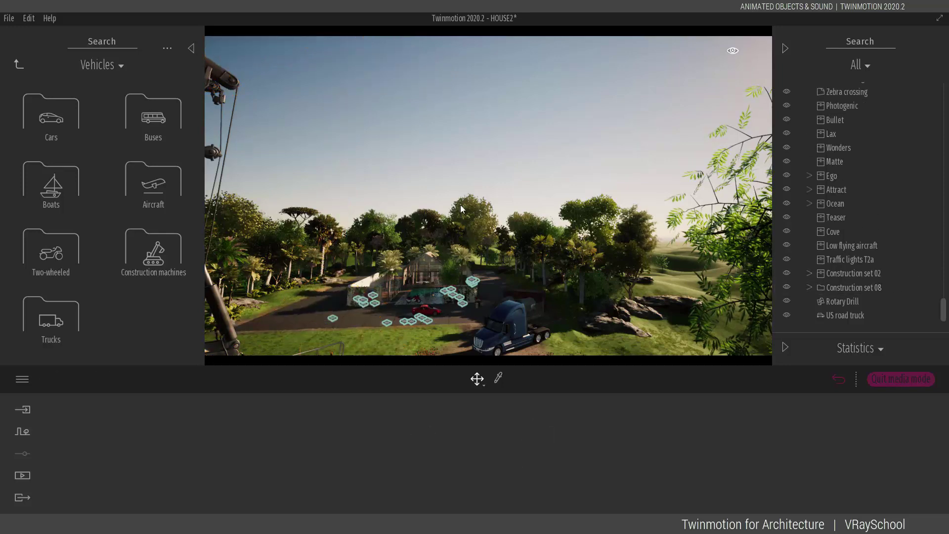
Delete the rotary drill from the lawn.
{"action": "left_click", "coordinate": [228, 318]}
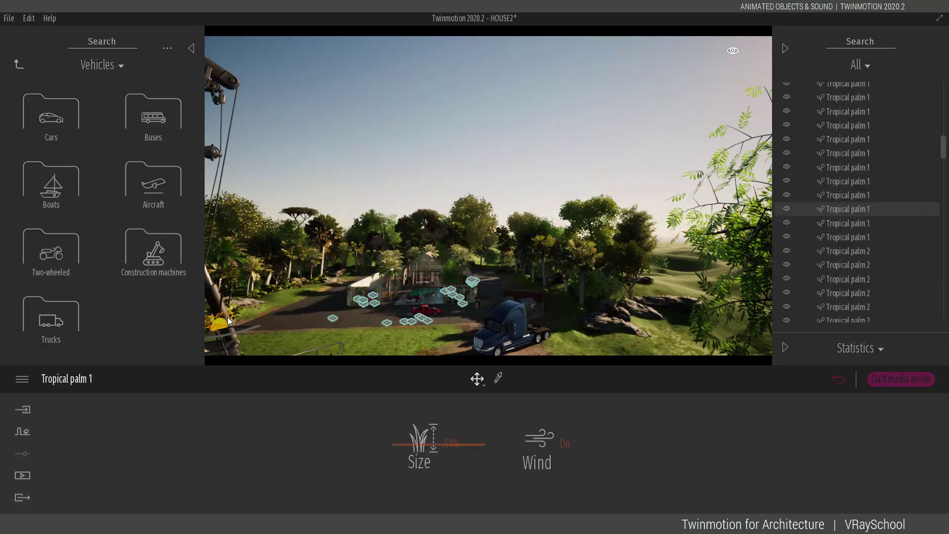
{"action": "left_click", "coordinate": [227, 81]}
{"action": "key", "text": "Delete"}
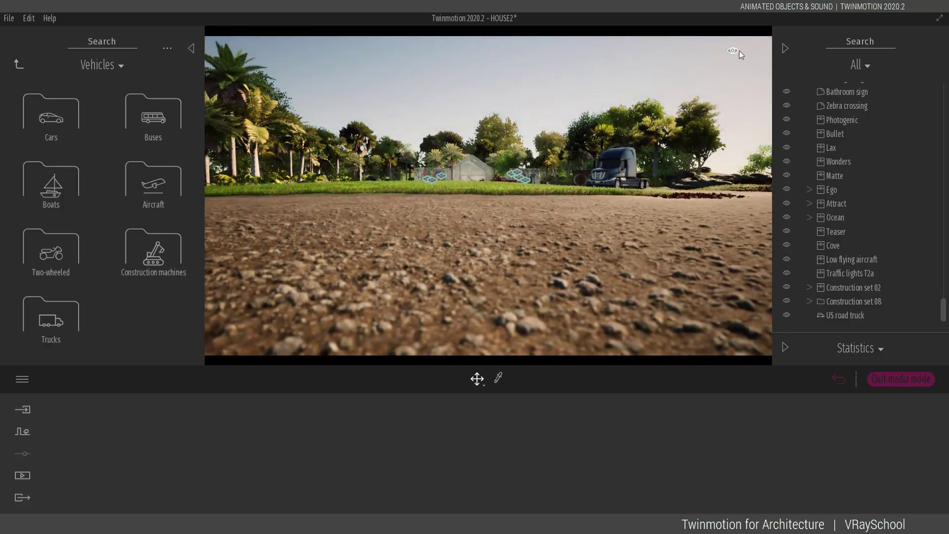
Choose the pedestrian navigation mode and view the driveway with the truck full screen.
{"action": "left_click", "coordinate": [738, 50]}
{"action": "left_click", "coordinate": [699, 196]}
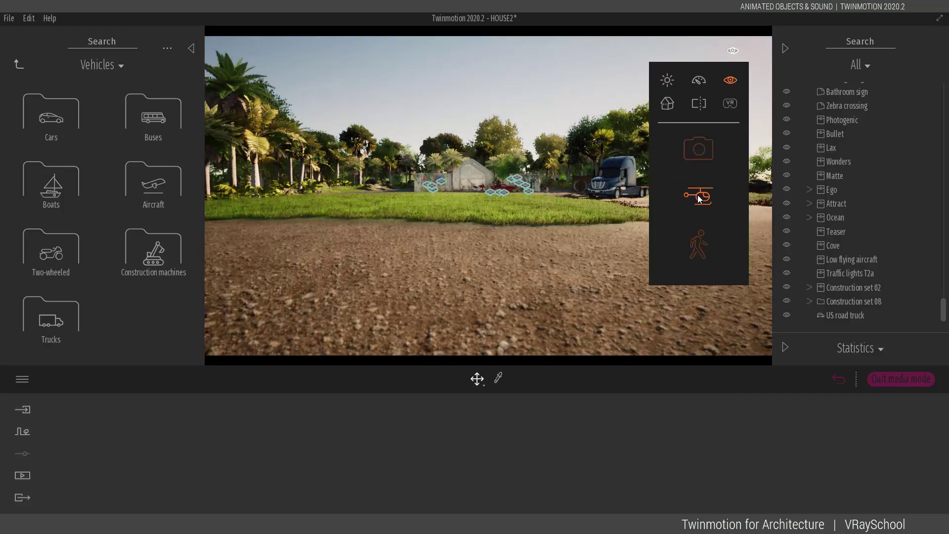
{"action": "left_click", "coordinate": [701, 235]}
{"action": "key", "text": "F11"}
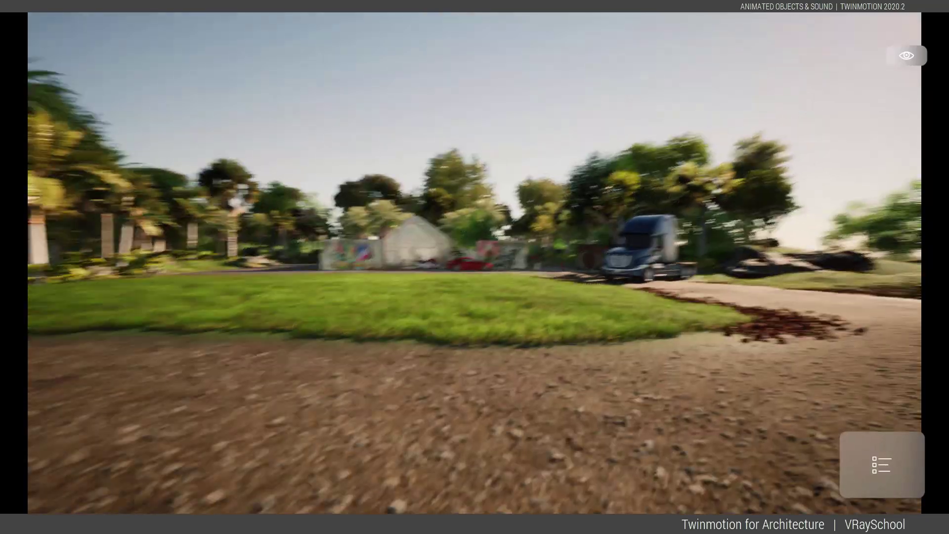
{"action": "right_click_drag", "start_coordinate": [593, 168], "coordinate": [612, 168]}
{"action": "key", "text": "w"}
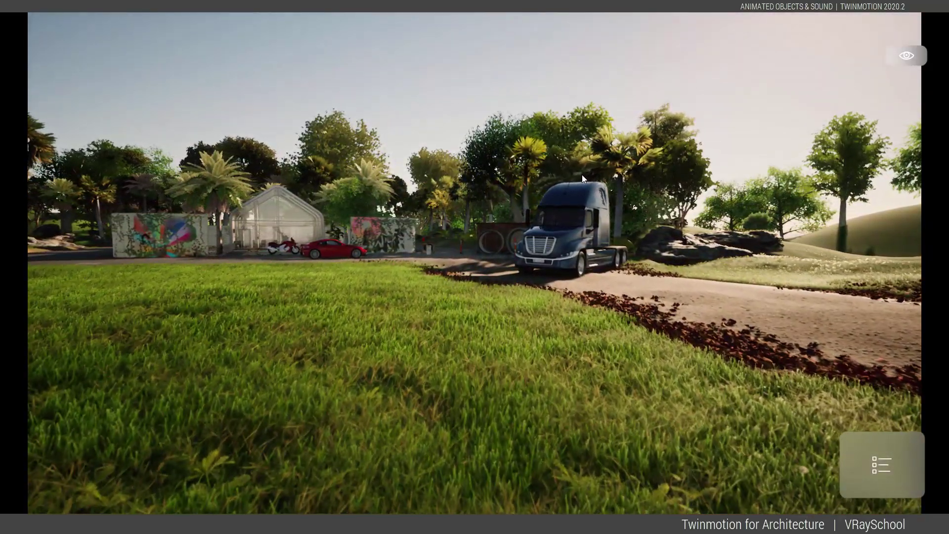
{"action": "key", "text": "F11"}
Open the preferences and examine the unit system, time stamp, reflection volume resolution and grass fading settings.
{"action": "left_click", "coordinate": [22, 380]}
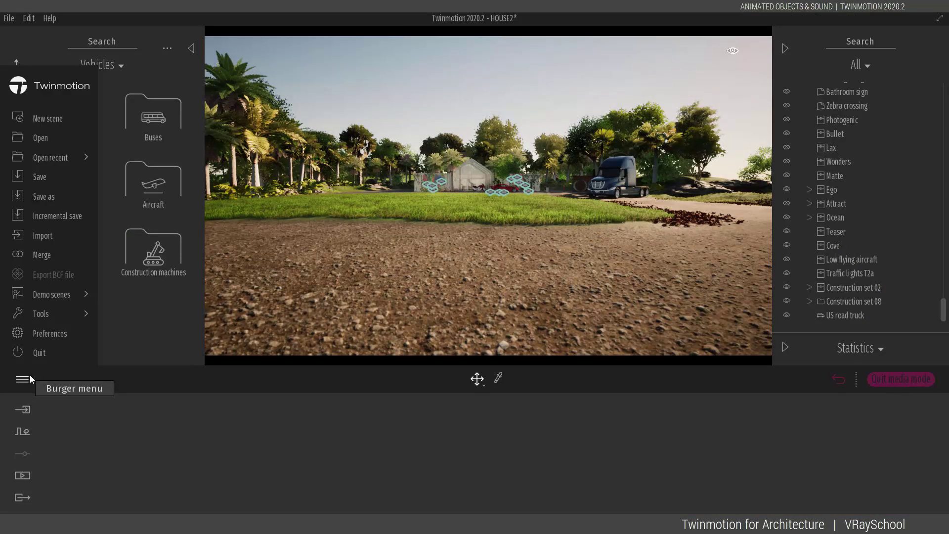
{"action": "mouse_move", "coordinate": [53, 314]}
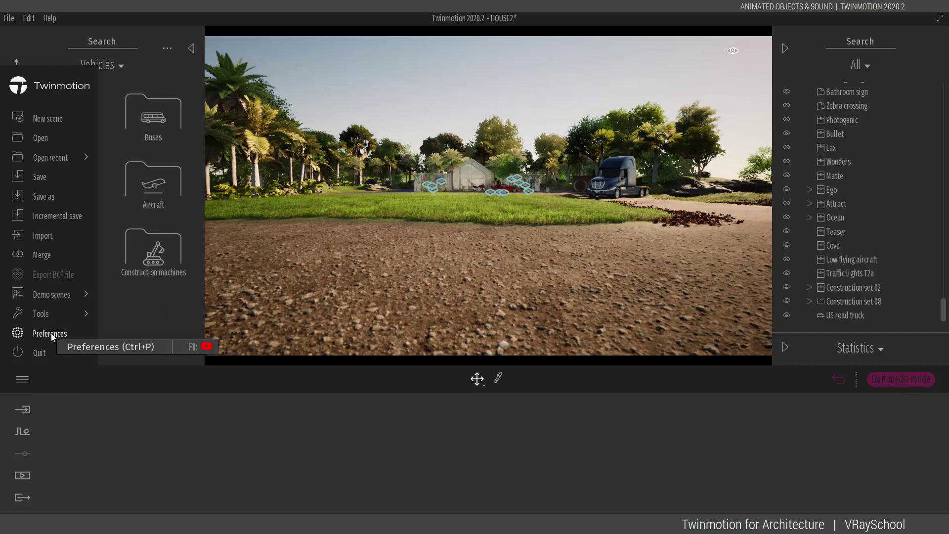
{"action": "left_click", "coordinate": [51, 333]}
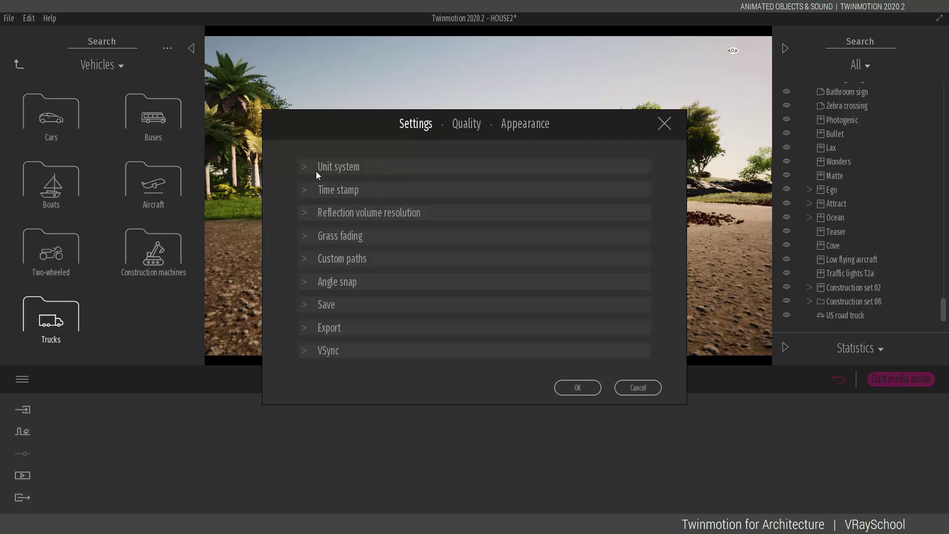
{"action": "left_click", "coordinate": [302, 168]}
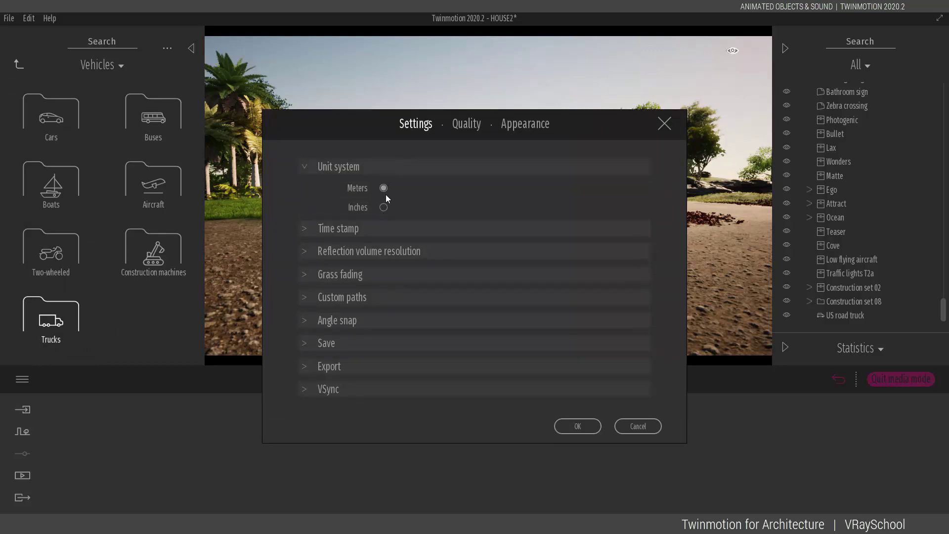
{"action": "left_click", "coordinate": [303, 230]}
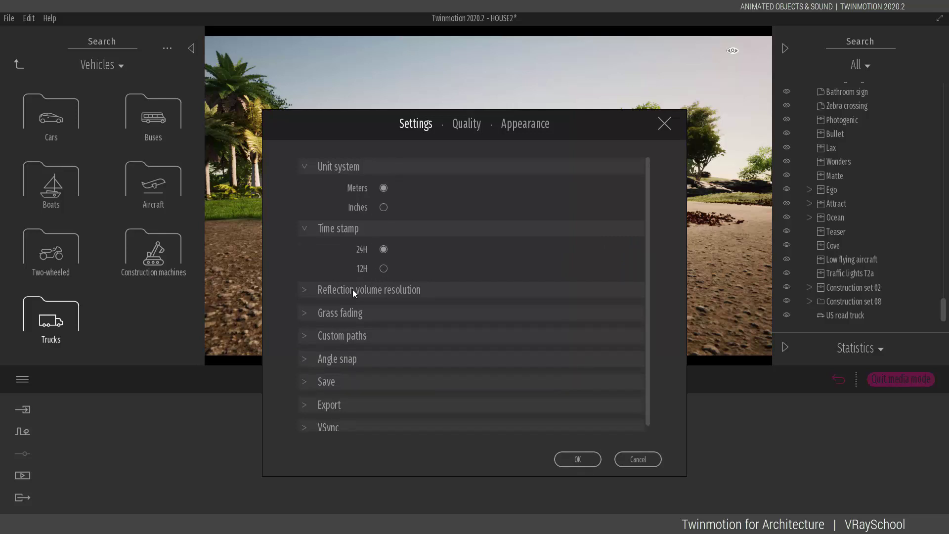
{"action": "left_click", "coordinate": [303, 292]}
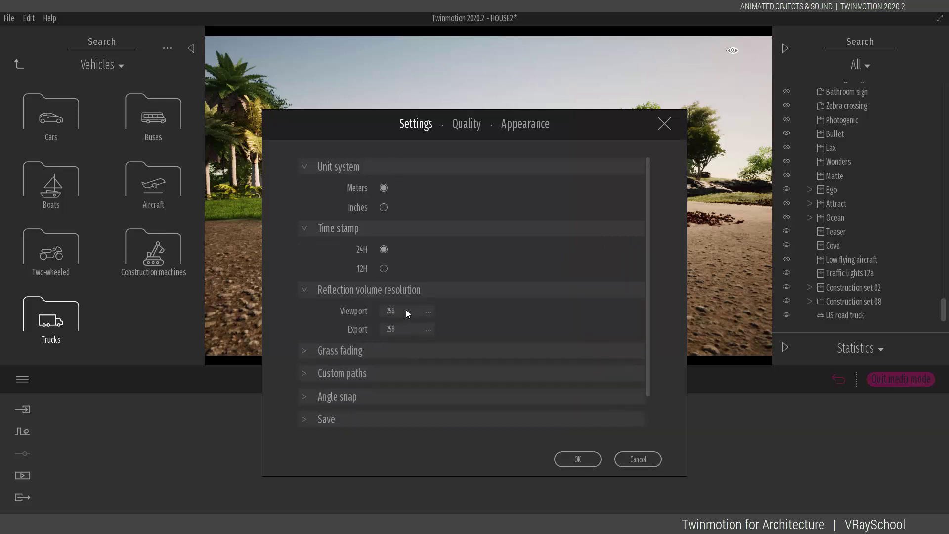
{"action": "left_click", "coordinate": [305, 351]}
{"action": "scroll", "coordinate": [336, 301], "scroll_direction": "down", "scroll_amount": 2}
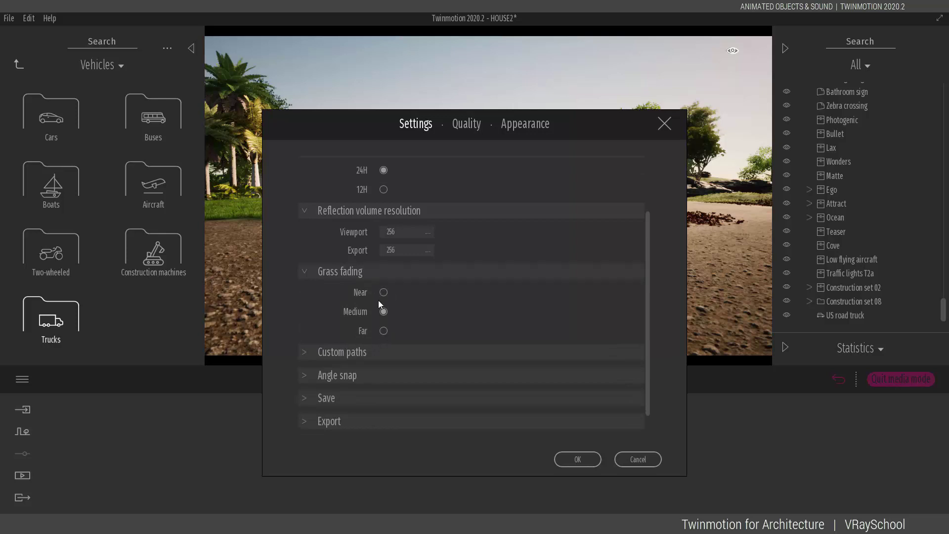
Examine the custom paths, angle snap, save, export and VSync preferences, followed by the quality presets.
{"action": "left_click", "coordinate": [302, 352]}
{"action": "scroll", "coordinate": [388, 332], "scroll_direction": "down", "scroll_amount": 1}
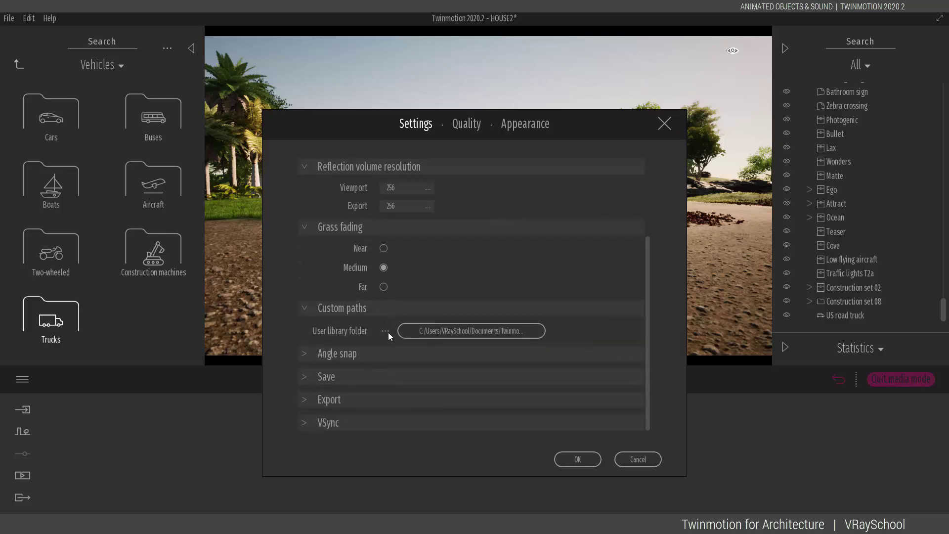
{"action": "left_click", "coordinate": [305, 353]}
{"action": "scroll", "coordinate": [311, 385], "scroll_direction": "down", "scroll_amount": 1}
{"action": "left_click", "coordinate": [307, 375]}
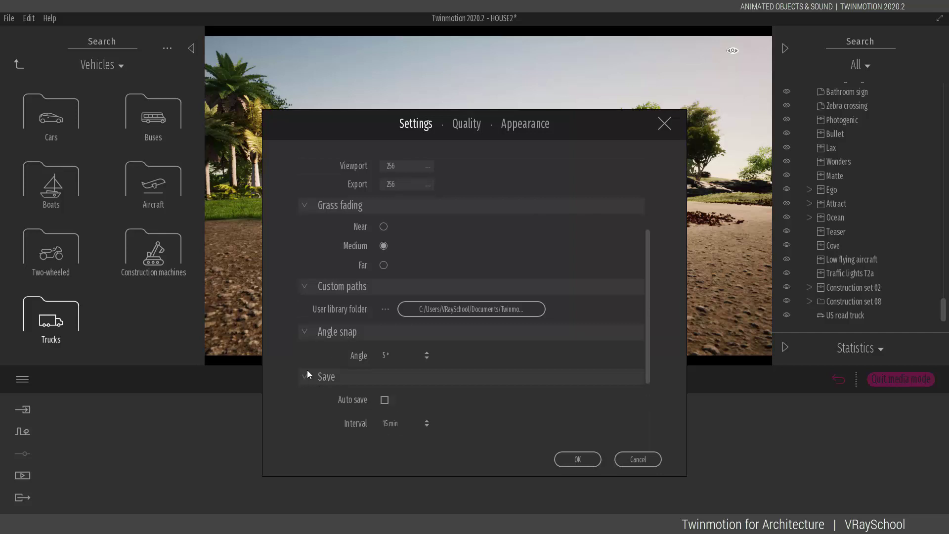
{"action": "scroll", "coordinate": [307, 370], "scroll_direction": "down", "scroll_amount": 2}
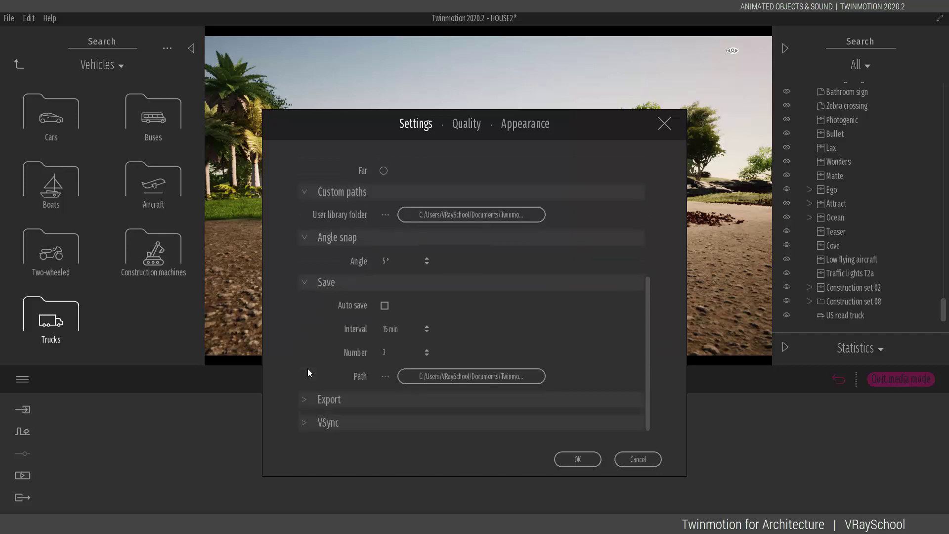
{"action": "left_click", "coordinate": [308, 398]}
{"action": "scroll", "coordinate": [368, 344], "scroll_direction": "down", "scroll_amount": 2}
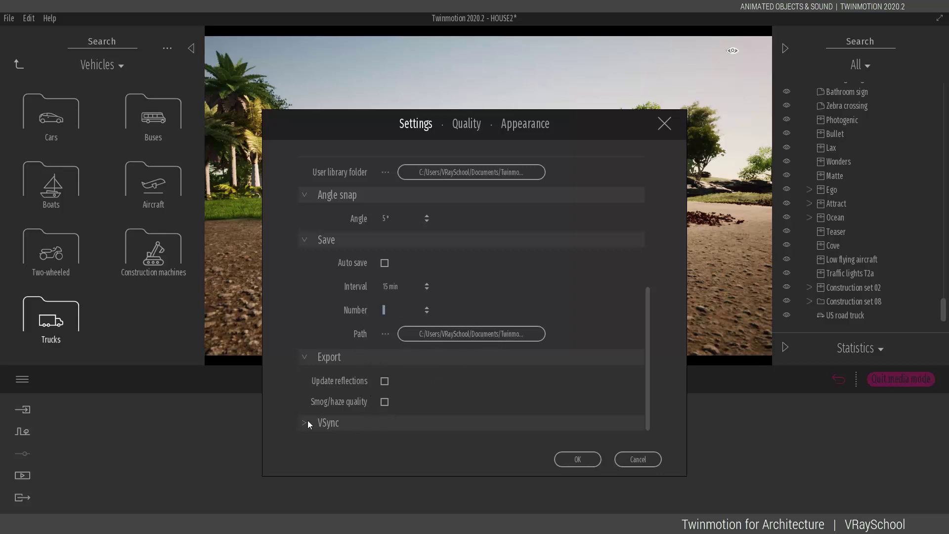
{"action": "scroll", "coordinate": [400, 406], "scroll_direction": "down", "scroll_amount": 1}
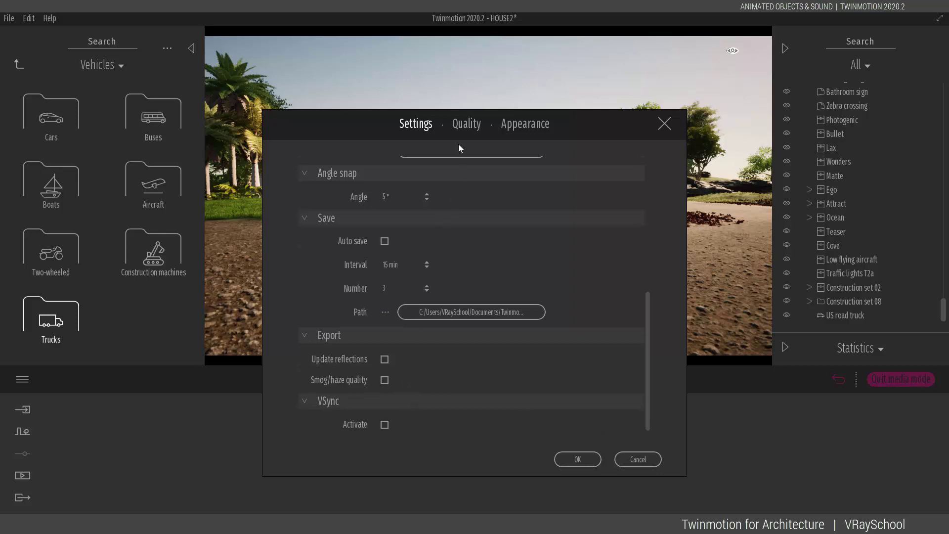
{"action": "left_click", "coordinate": [465, 125]}
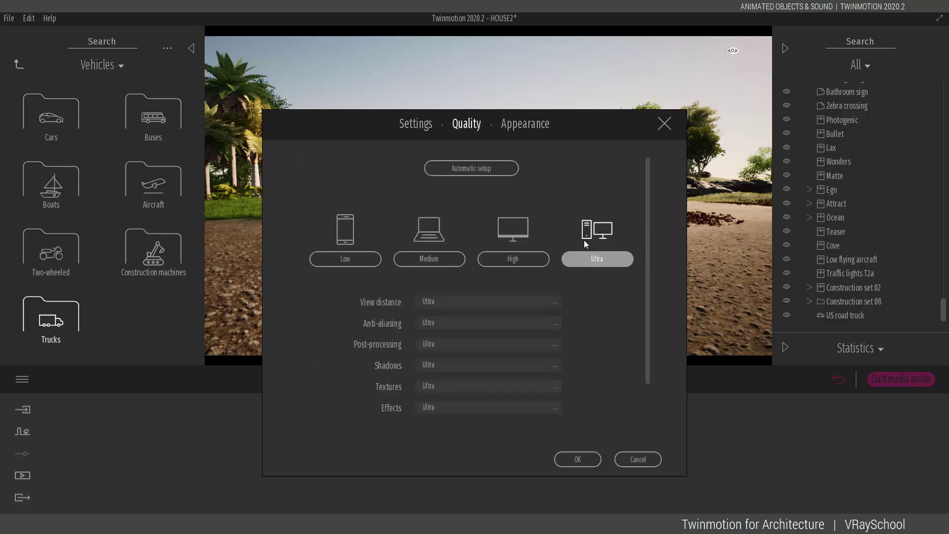
Set the footstep sound to Ground, adjust the footstep volume and apply the appearance preferences.
{"action": "left_click", "coordinate": [521, 125]}
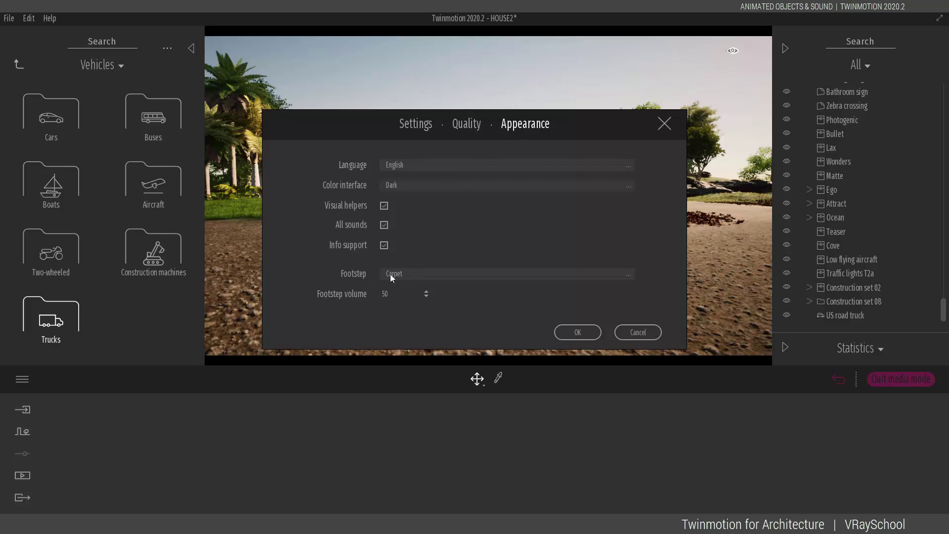
{"action": "left_click", "coordinate": [436, 274]}
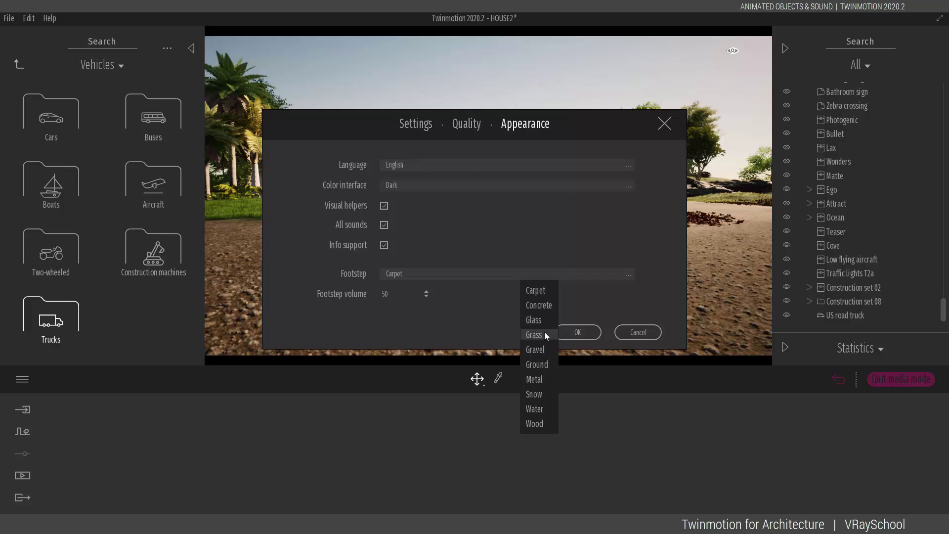
{"action": "left_click", "coordinate": [546, 365]}
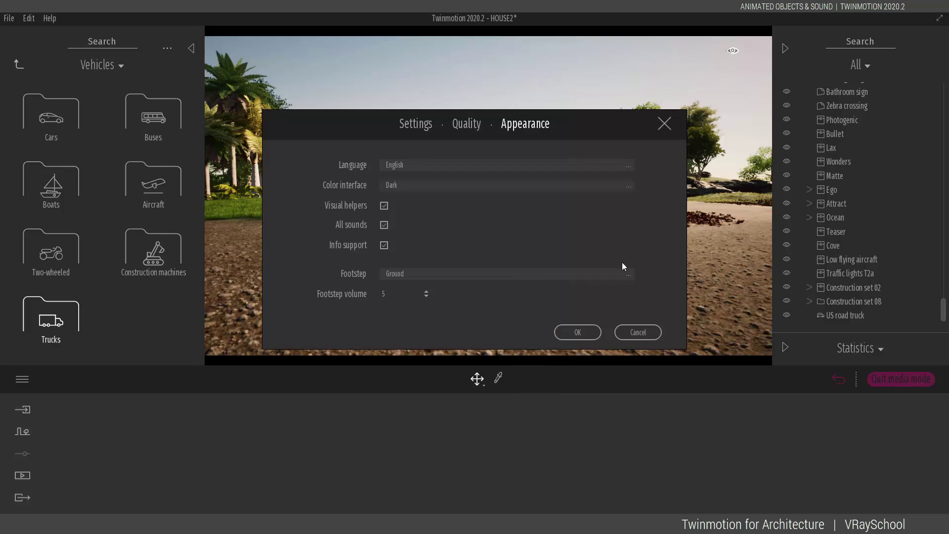
{"action": "left_click", "coordinate": [426, 293]}
{"action": "left_click", "coordinate": [578, 333]}
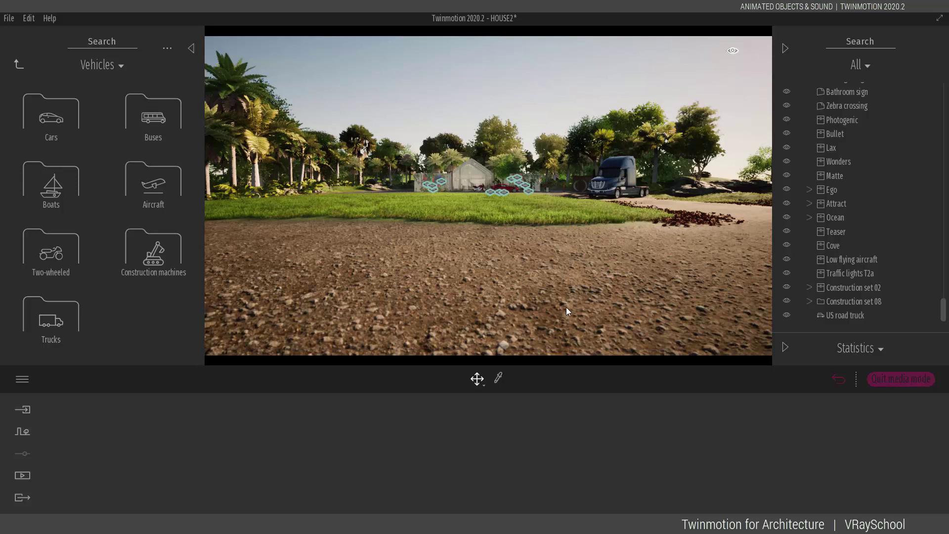
Enter pedestrian mode full screen and walk forward along the gravel driveway to test the footstep sound.
{"action": "mouse_move", "coordinate": [734, 56]}
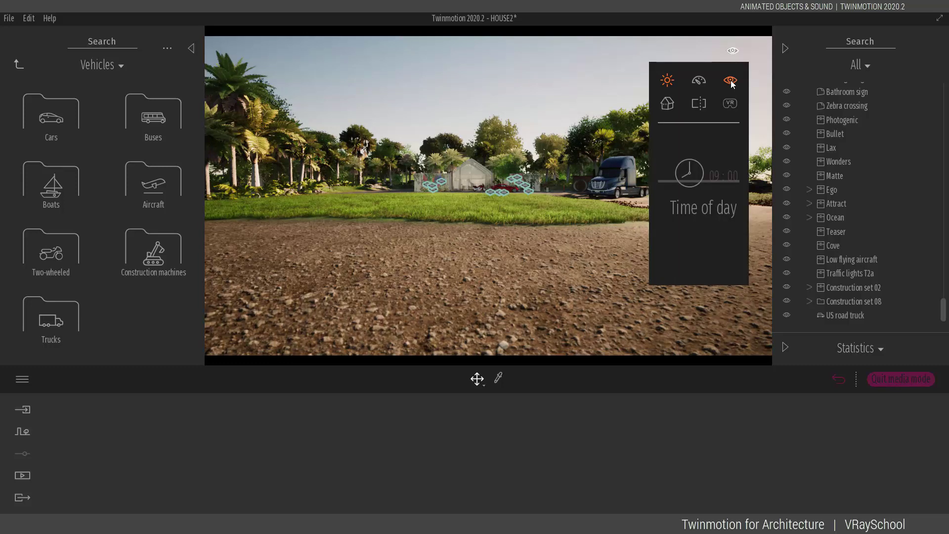
{"action": "left_click", "coordinate": [731, 81]}
{"action": "left_click", "coordinate": [702, 197]}
{"action": "left_click", "coordinate": [701, 240]}
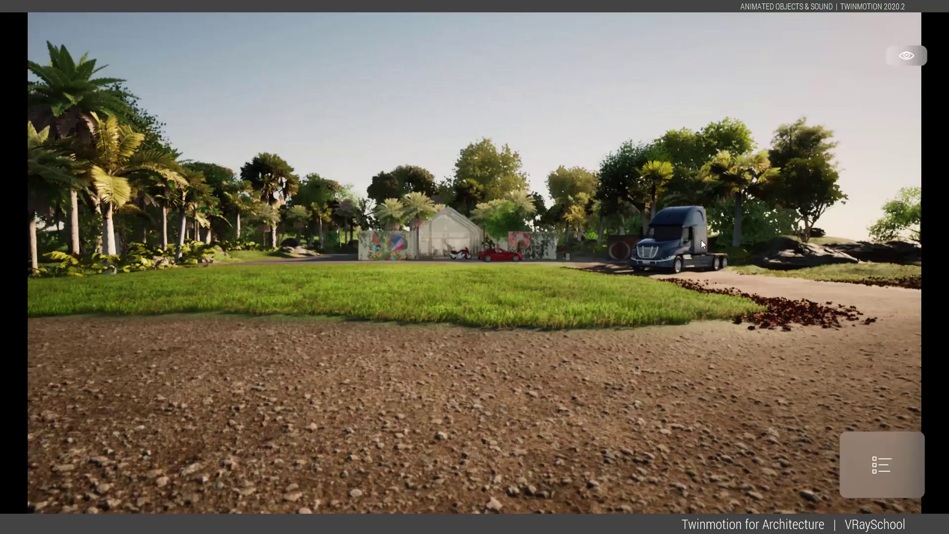
{"action": "key", "text": "w"}
{"action": "right_click_drag", "start_coordinate": [671, 231], "coordinate": [592, 224]}
{"action": "key", "text": "w"}
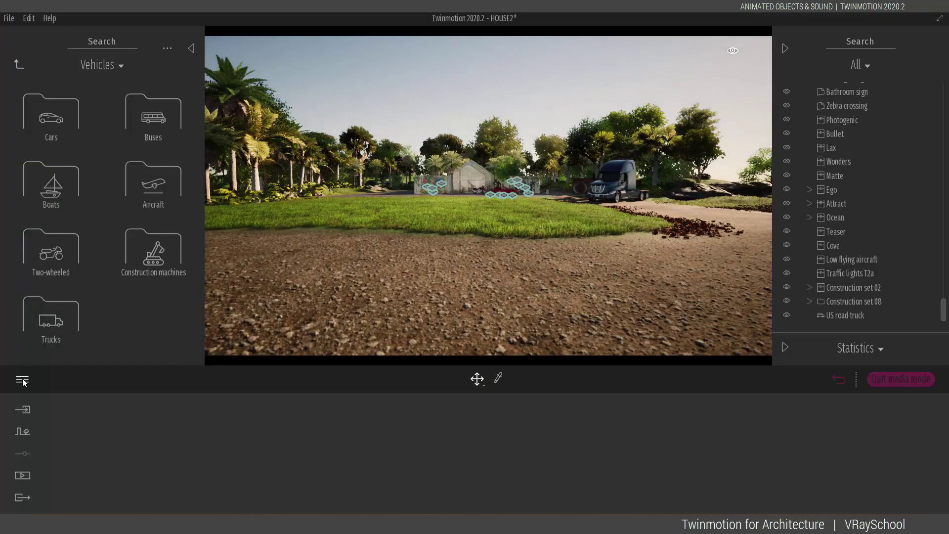
Reopen the appearance preferences, choose Ground as the footstep sound, change the footstep volume and apply the settings.
{"action": "left_click", "coordinate": [23, 380]}
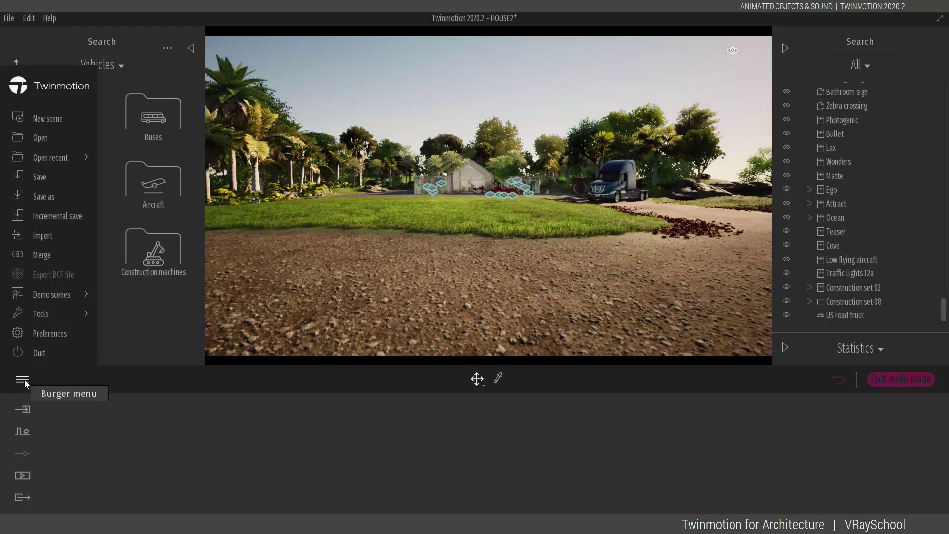
{"action": "left_click", "coordinate": [45, 335]}
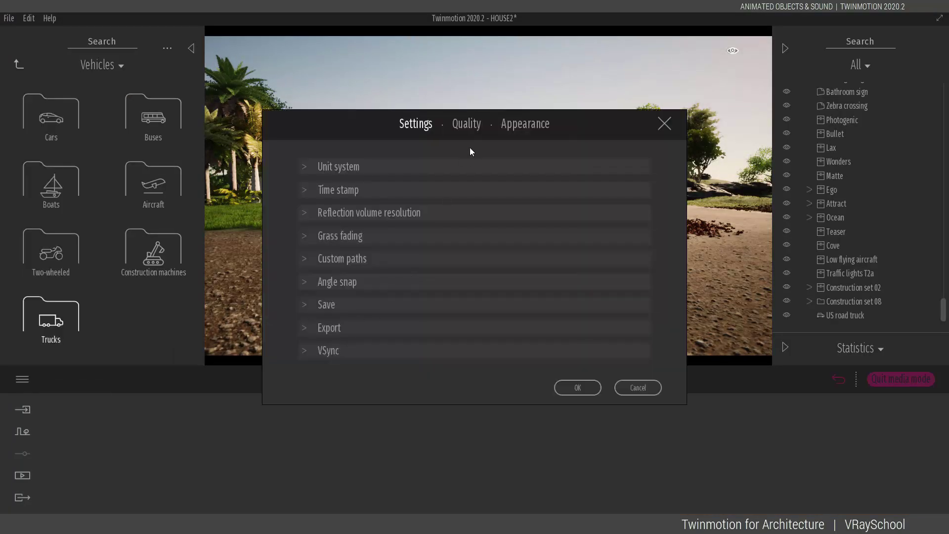
{"action": "left_click", "coordinate": [529, 122]}
{"action": "left_click", "coordinate": [432, 279]}
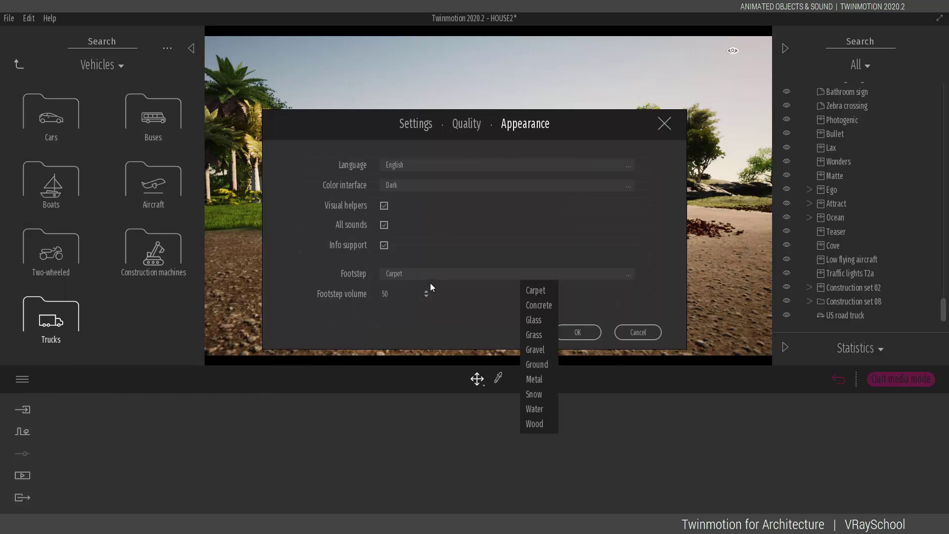
{"action": "left_click", "coordinate": [550, 365]}
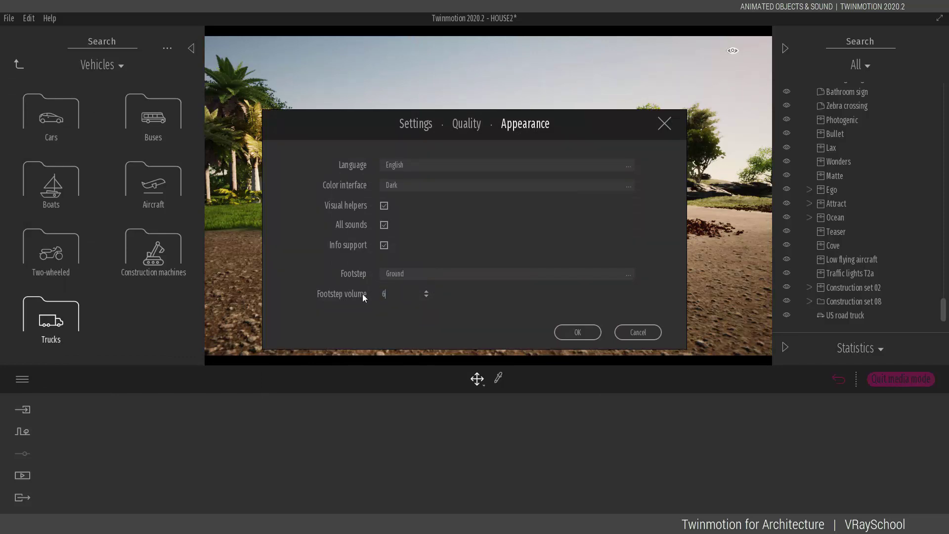
{"action": "left_click", "coordinate": [568, 333]}
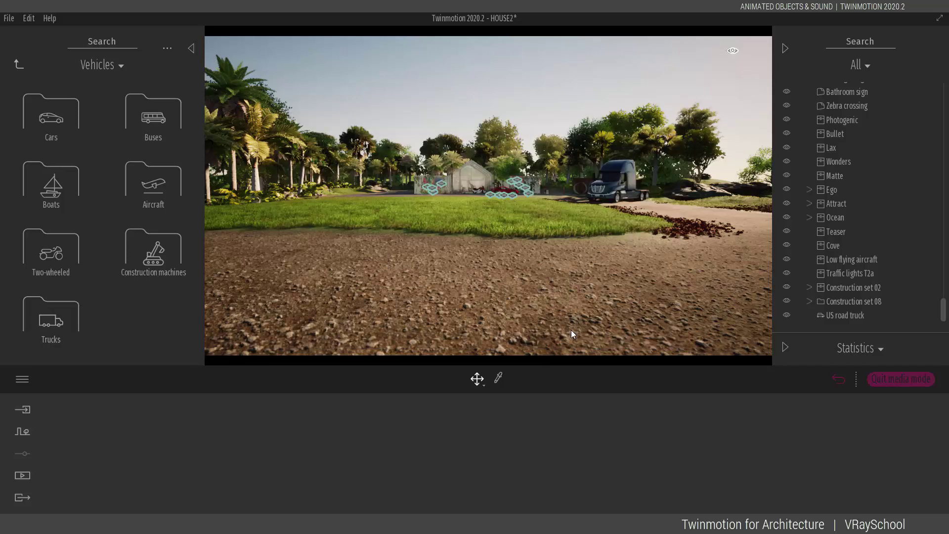
Walk forward and back on the gravel in full-screen pedestrian mode, and return to the editing view.
{"action": "left_click", "coordinate": [734, 50]}
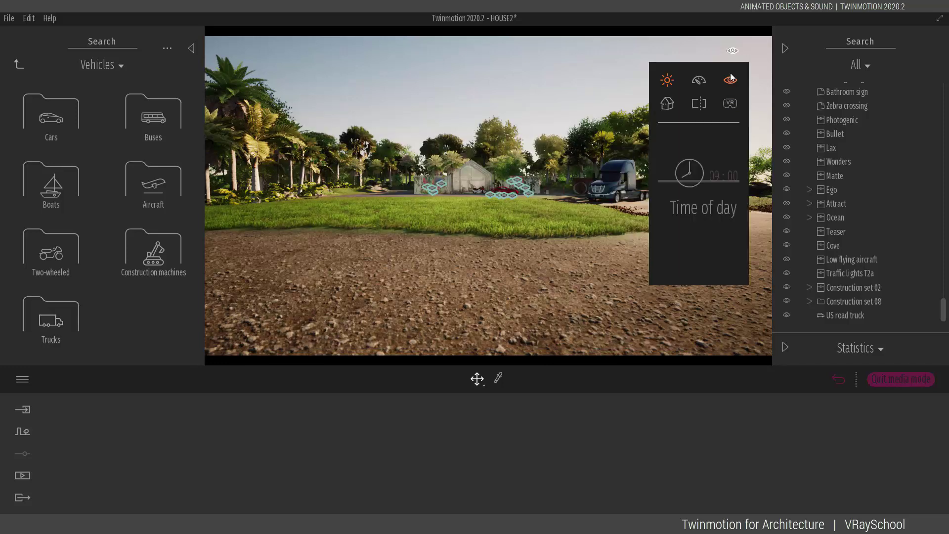
{"action": "left_click", "coordinate": [730, 80]}
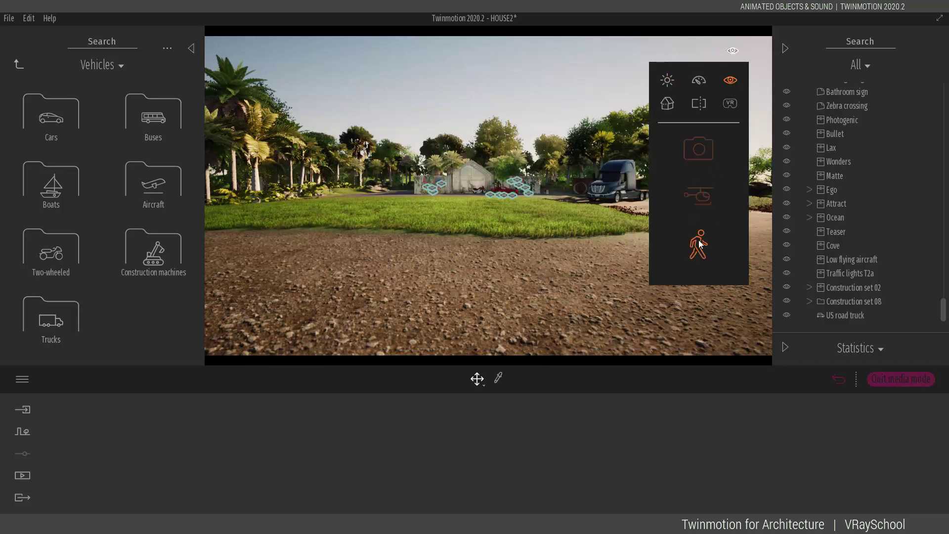
{"action": "left_click", "coordinate": [699, 243]}
{"action": "key", "text": "Up"}
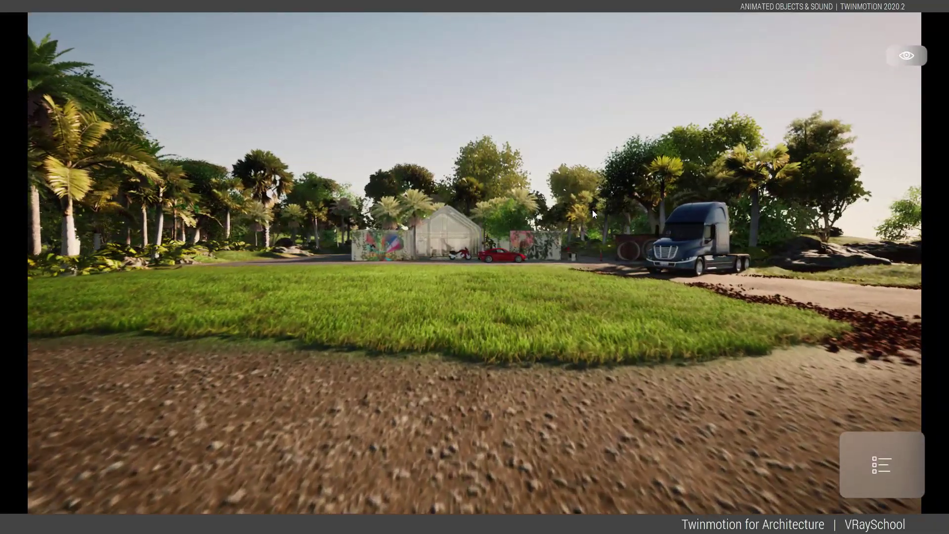
{"action": "key", "text": "Down"}
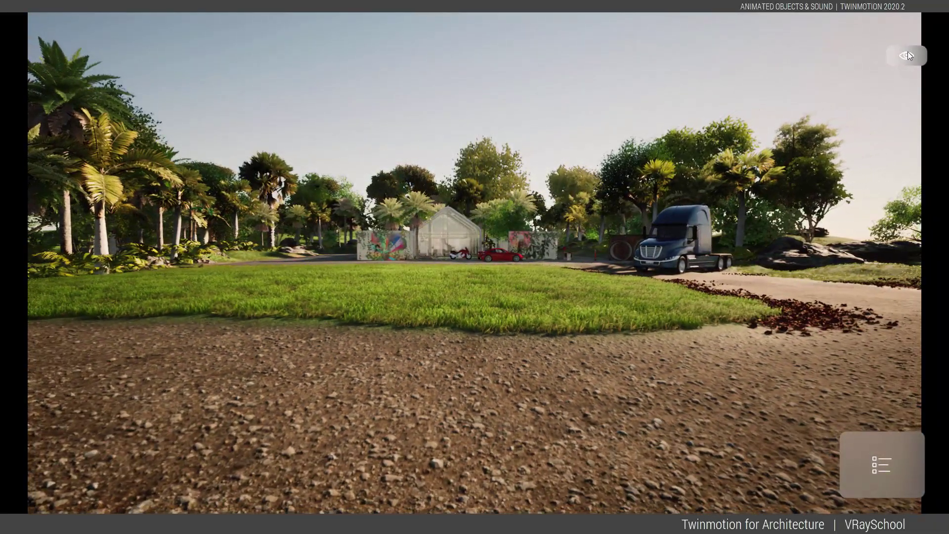
{"action": "left_click", "coordinate": [905, 53]}
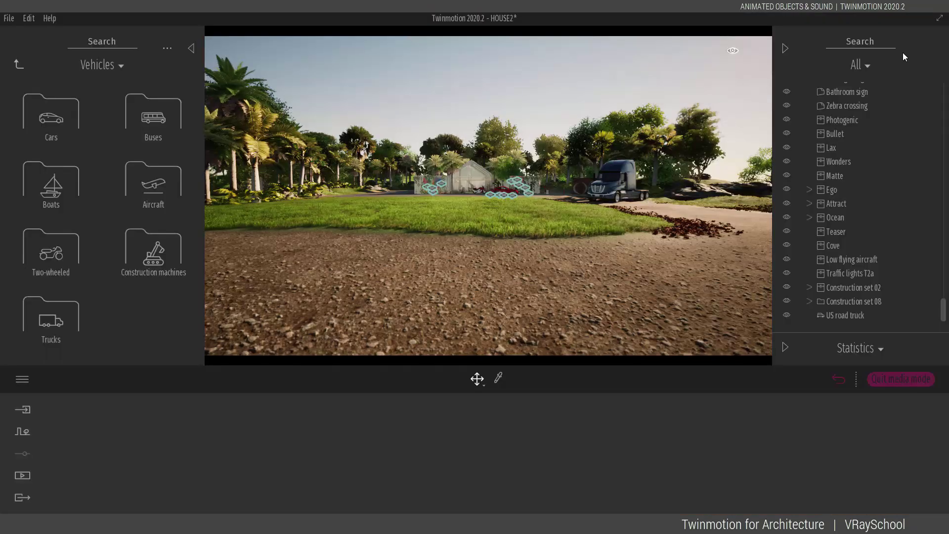
{"action": "mouse_move", "coordinate": [735, 52]}
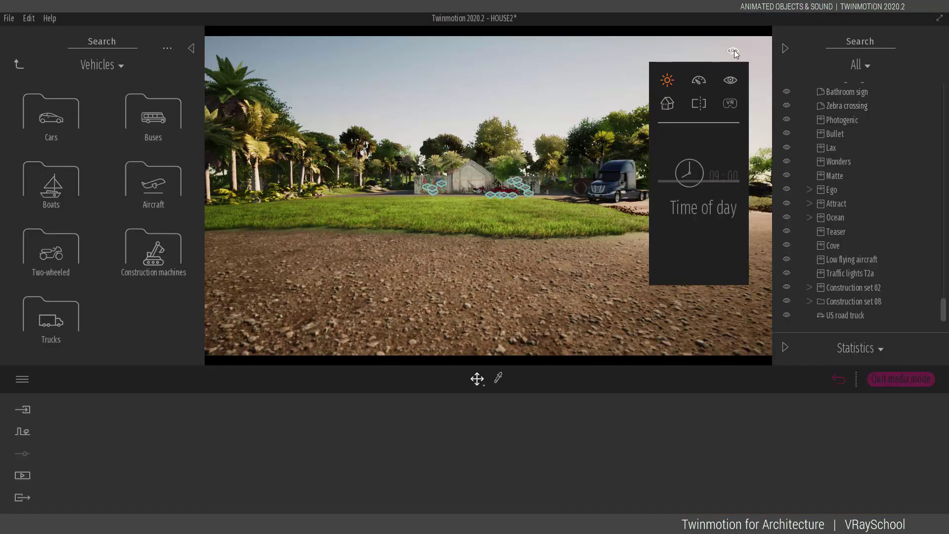
In the appearance preferences, set the footstep sound to Ground with a footstep volume of 5 and apply.
{"action": "left_click", "coordinate": [731, 81]}
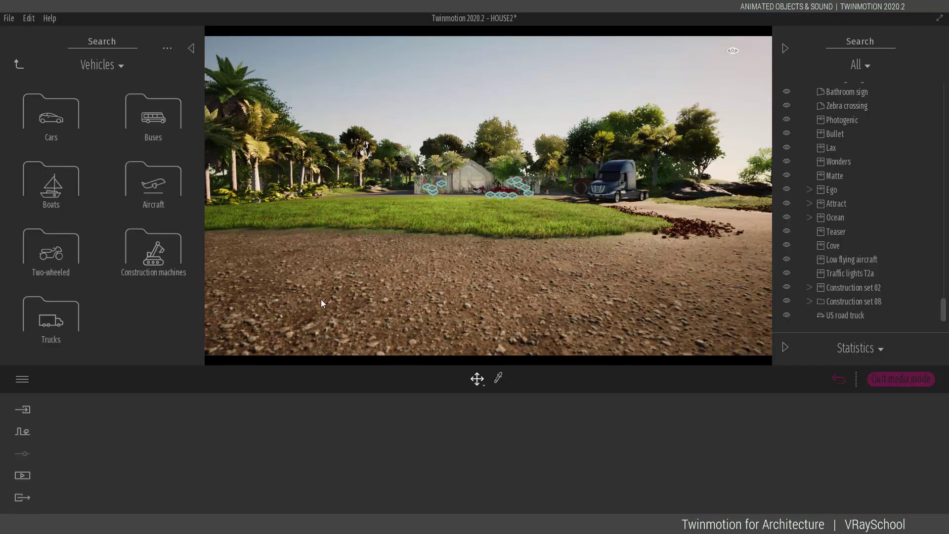
{"action": "left_click", "coordinate": [16, 380]}
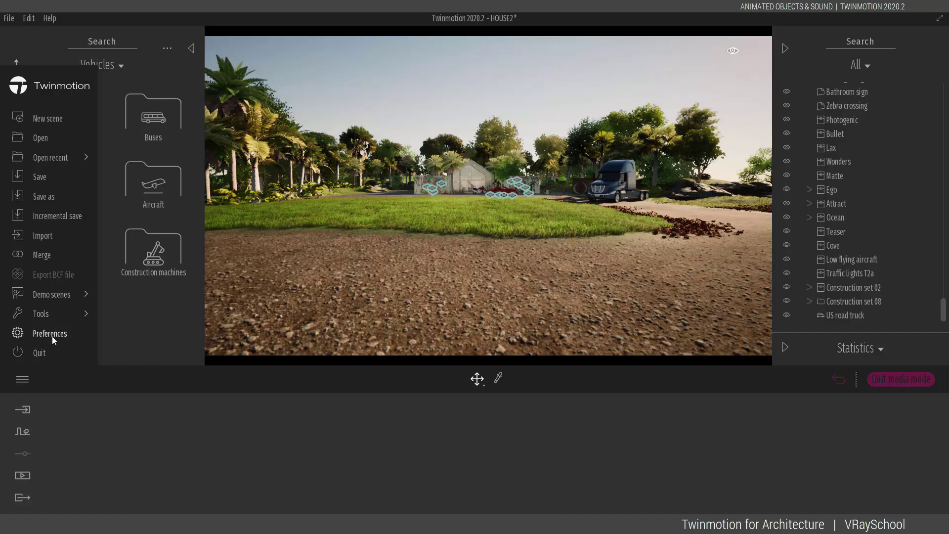
{"action": "left_click", "coordinate": [52, 335]}
{"action": "left_click", "coordinate": [527, 126]}
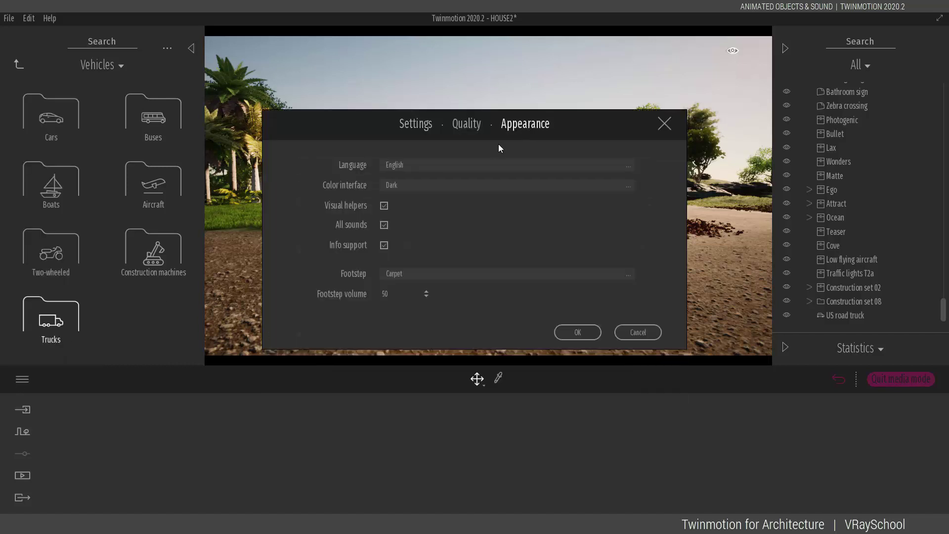
{"action": "left_click", "coordinate": [405, 277]}
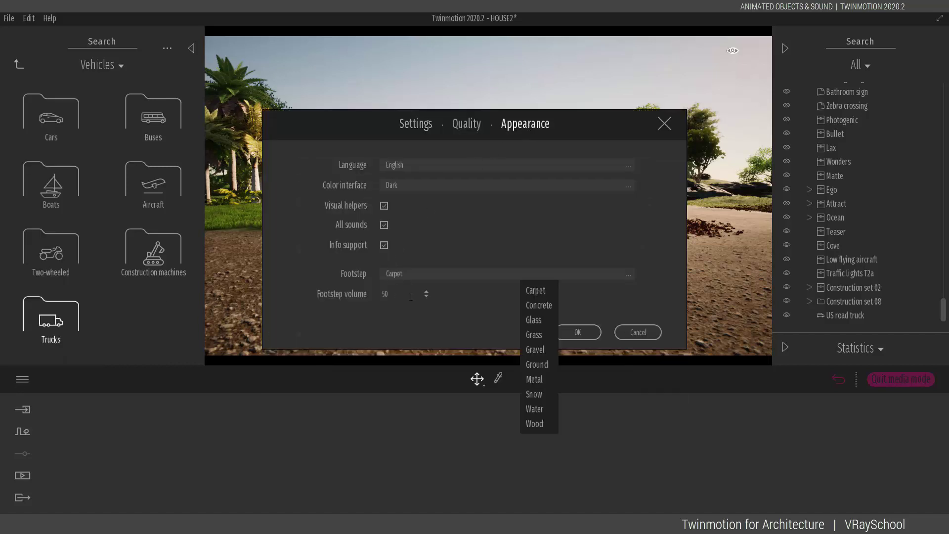
{"action": "left_click", "coordinate": [545, 365]}
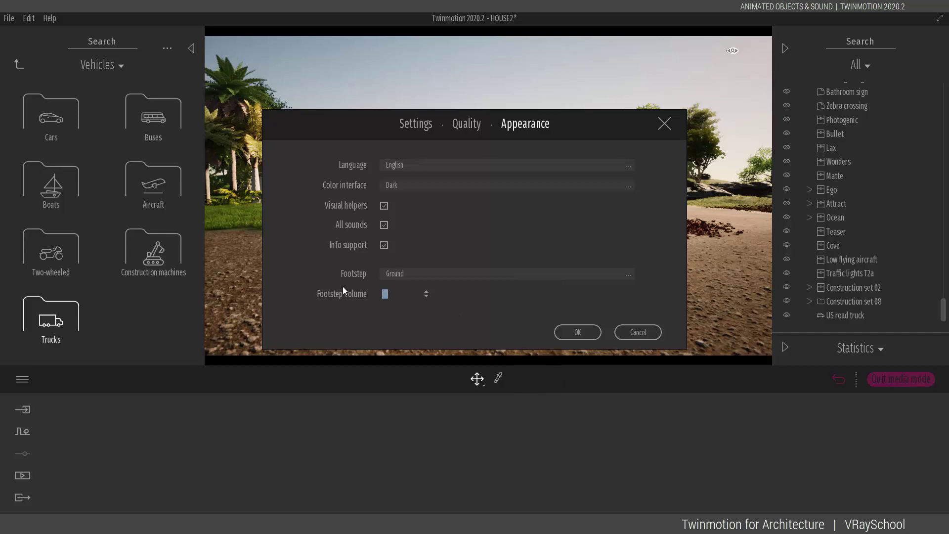
{"action": "type", "text": "5"}
{"action": "left_click", "coordinate": [577, 332]}
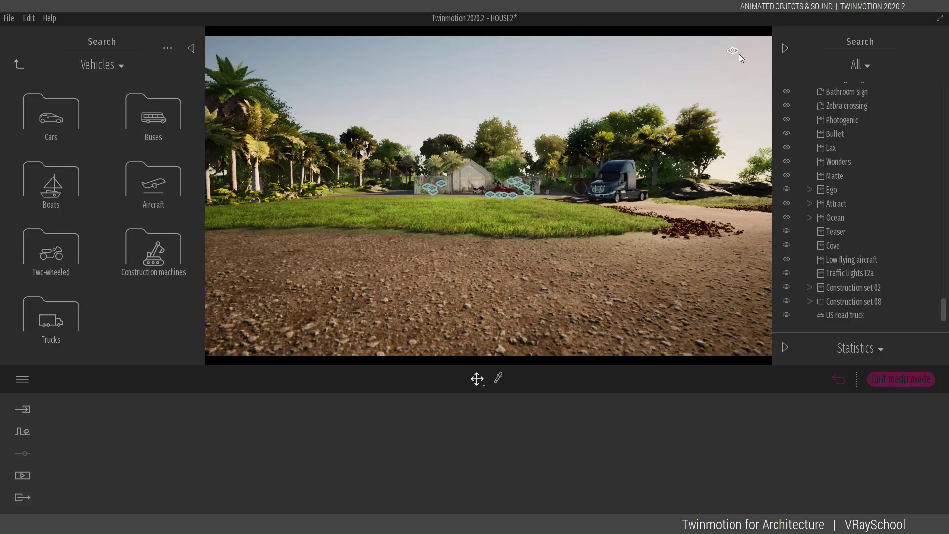
Switch to walking navigation and tour the scene on foot, crossing the lawn and gravel road toward the red car and house entrance.
{"action": "mouse_move", "coordinate": [739, 58]}
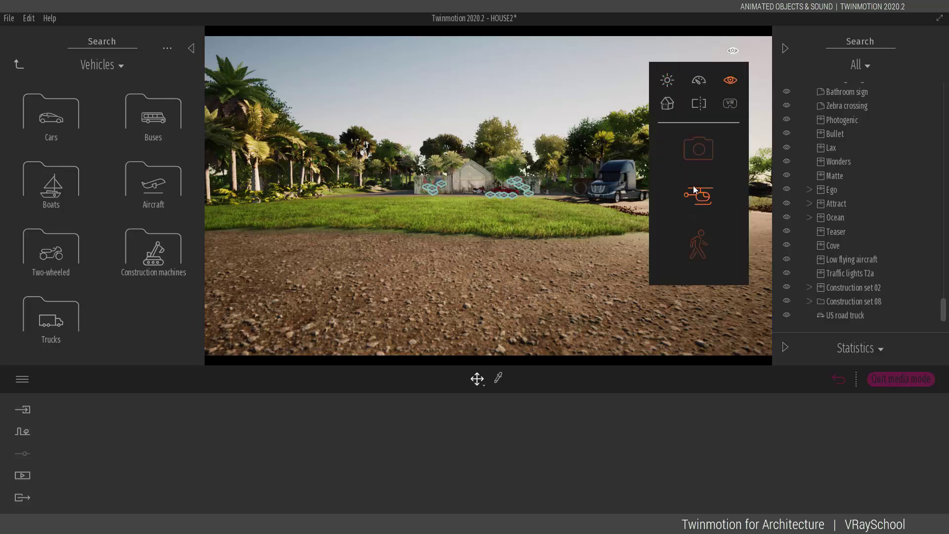
{"action": "left_click", "coordinate": [697, 241]}
{"action": "key", "text": "w"}
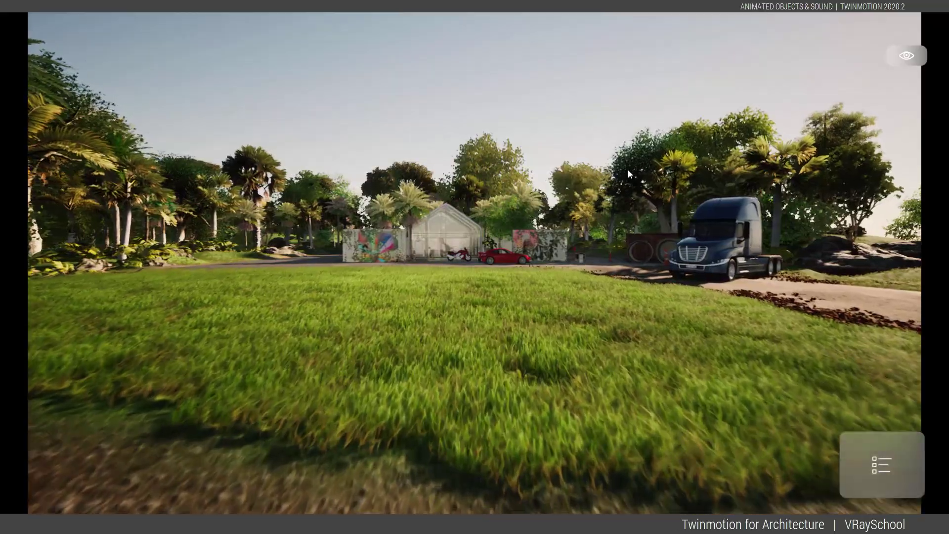
{"action": "right_click_drag", "start_coordinate": [629, 170], "coordinate": [645, 172]}
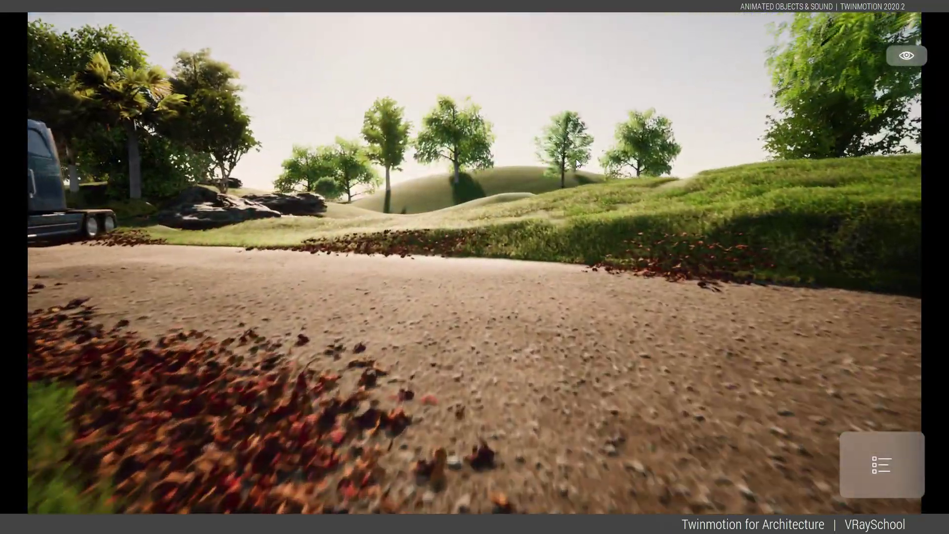
{"action": "right_click_drag", "start_coordinate": [577, 159], "coordinate": [544, 147]}
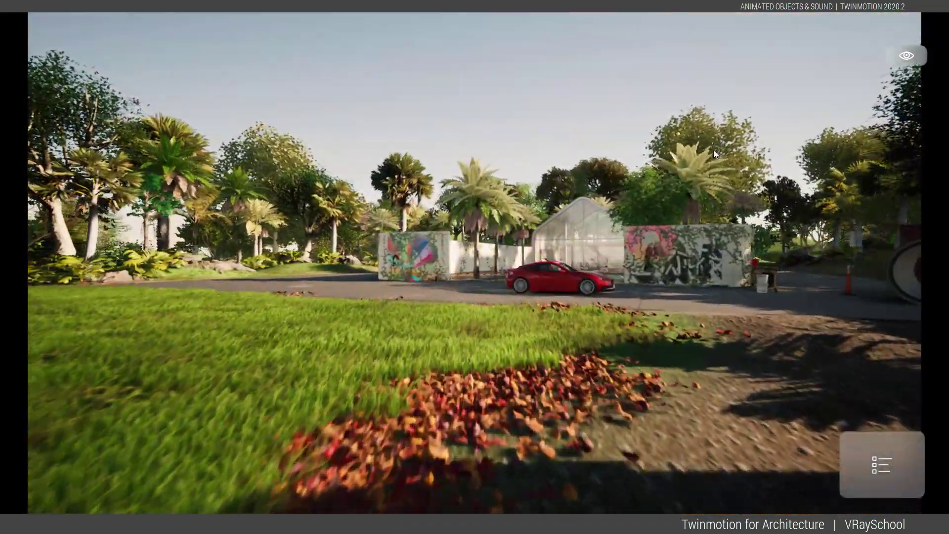
{"action": "right_click_drag", "start_coordinate": [714, 149], "coordinate": [751, 150]}
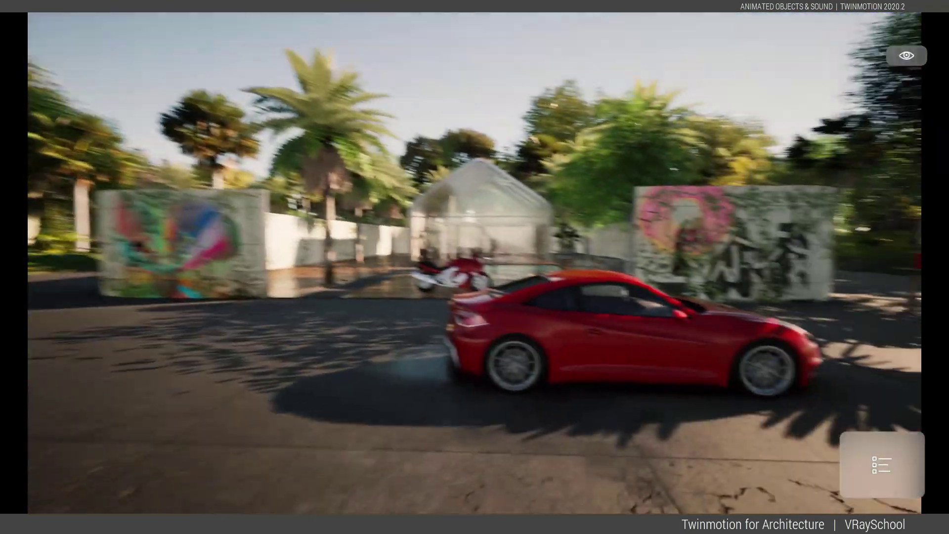
{"action": "right_click_drag", "start_coordinate": [608, 182], "coordinate": [497, 153]}
{"action": "key", "text": "w"}
{"action": "key", "text": "w"}
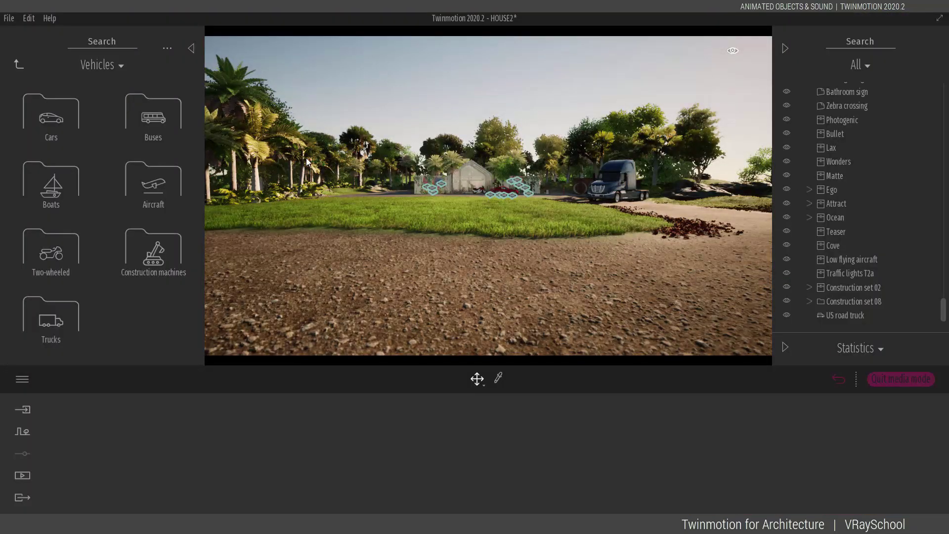
{"action": "middle_click_drag", "start_coordinate": [399, 165], "coordinate": [398, 242]}
{"action": "key", "text": "w"}
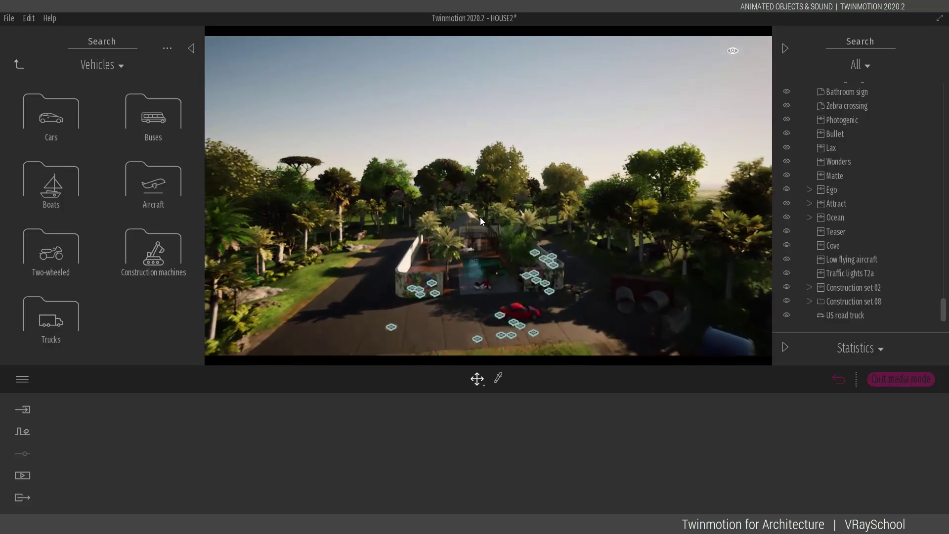
{"action": "right_click_drag", "start_coordinate": [530, 200], "coordinate": [692, 209]}
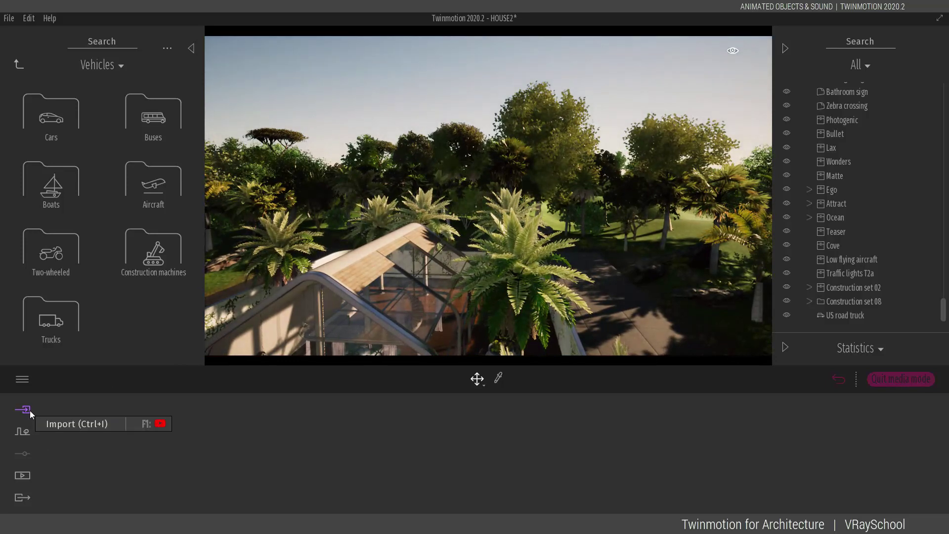
Load the saved view Image2 and set its camera visual-effects filter type to None.
{"action": "left_click", "coordinate": [24, 476]}
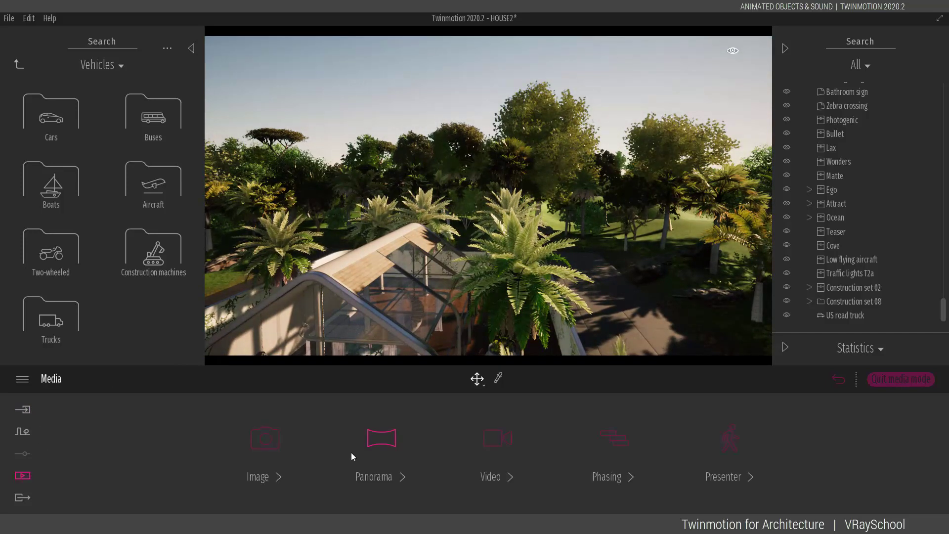
{"action": "left_click", "coordinate": [285, 446]}
{"action": "left_click", "coordinate": [290, 446]}
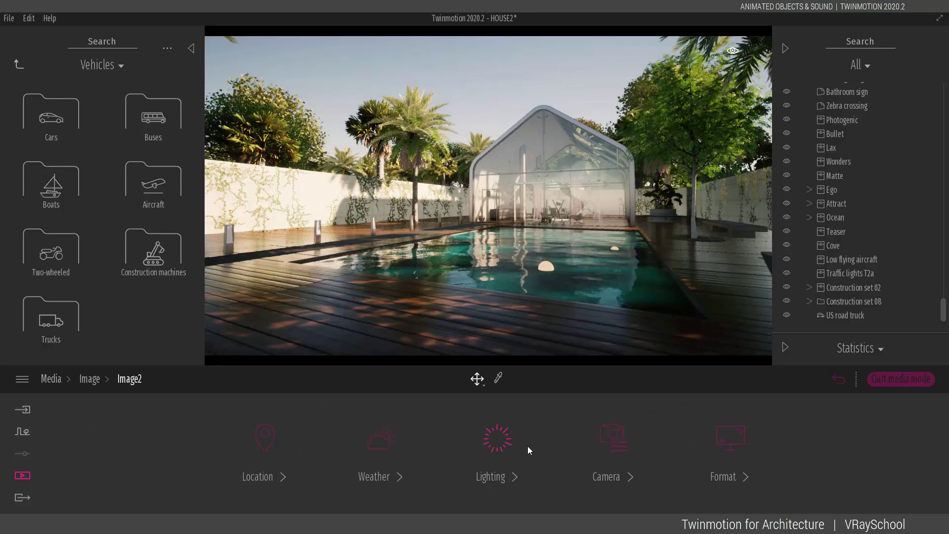
{"action": "left_click", "coordinate": [614, 437]}
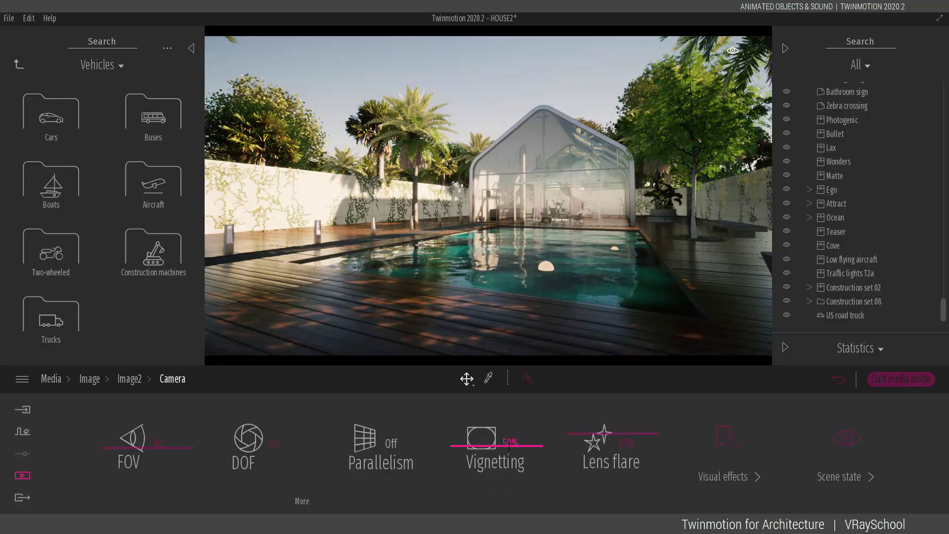
{"action": "left_click", "coordinate": [725, 435]}
{"action": "left_click", "coordinate": [439, 438]}
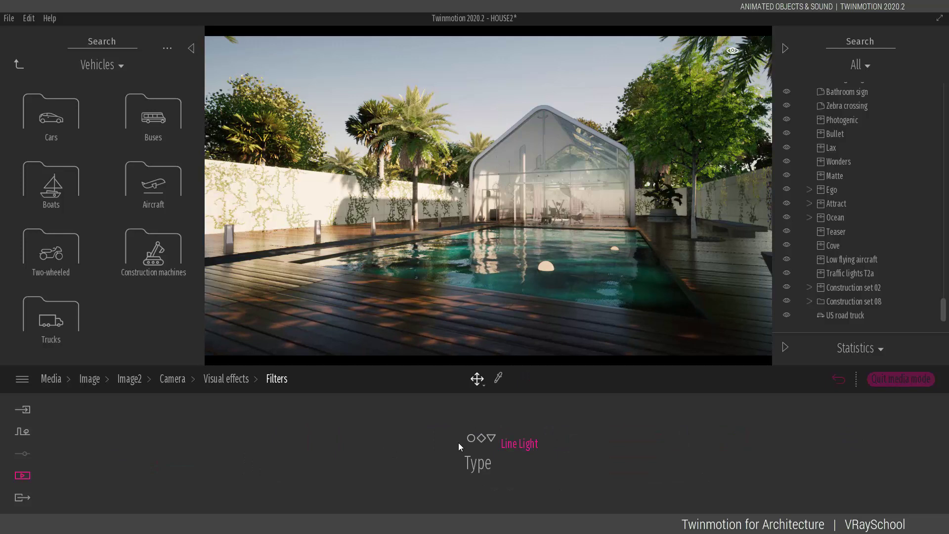
{"action": "left_click", "coordinate": [521, 444]}
{"action": "left_click", "coordinate": [390, 320]}
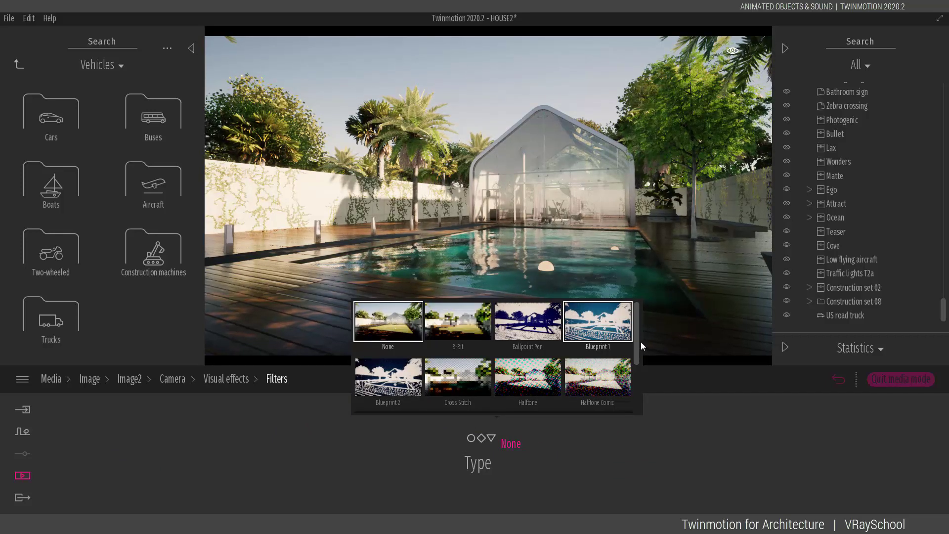
{"action": "right_click_drag", "start_coordinate": [507, 261], "coordinate": [459, 224]}
{"action": "middle_click_drag", "start_coordinate": [547, 223], "coordinate": [492, 221]}
{"action": "right_click_drag", "start_coordinate": [561, 219], "coordinate": [567, 212]}
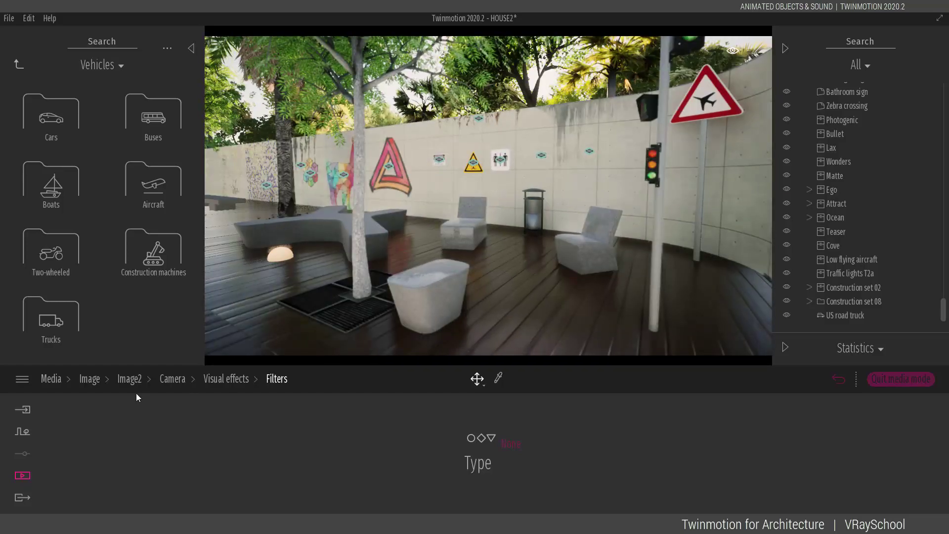
{"action": "left_click", "coordinate": [50, 380]}
{"action": "scroll", "coordinate": [430, 217], "scroll_direction": "down", "scroll_amount": 8}
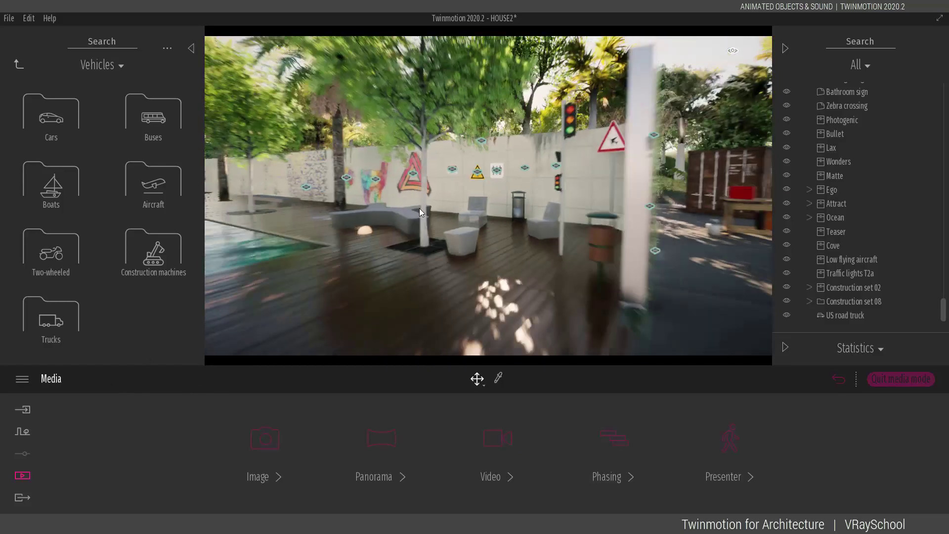
{"action": "right_click_drag", "start_coordinate": [514, 213], "coordinate": [740, 196]}
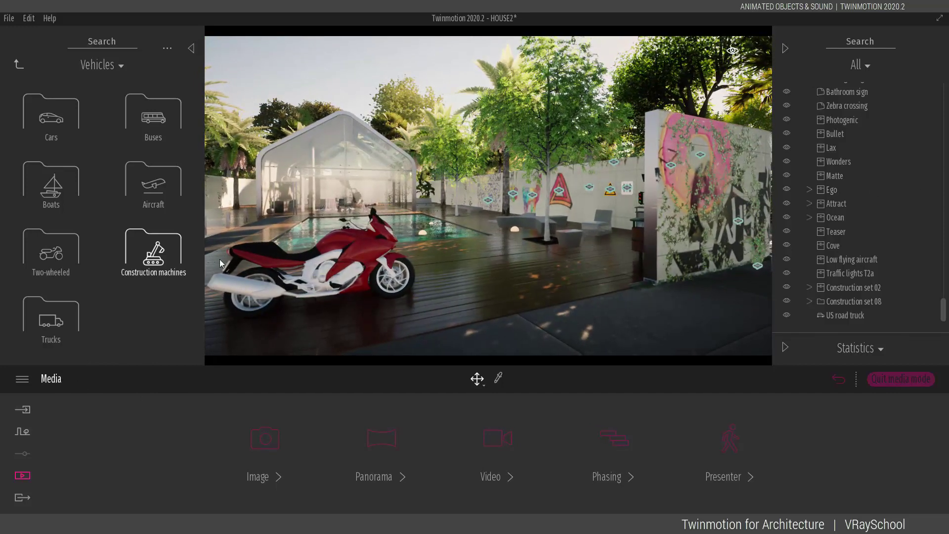
{"action": "left_click", "coordinate": [28, 409]}
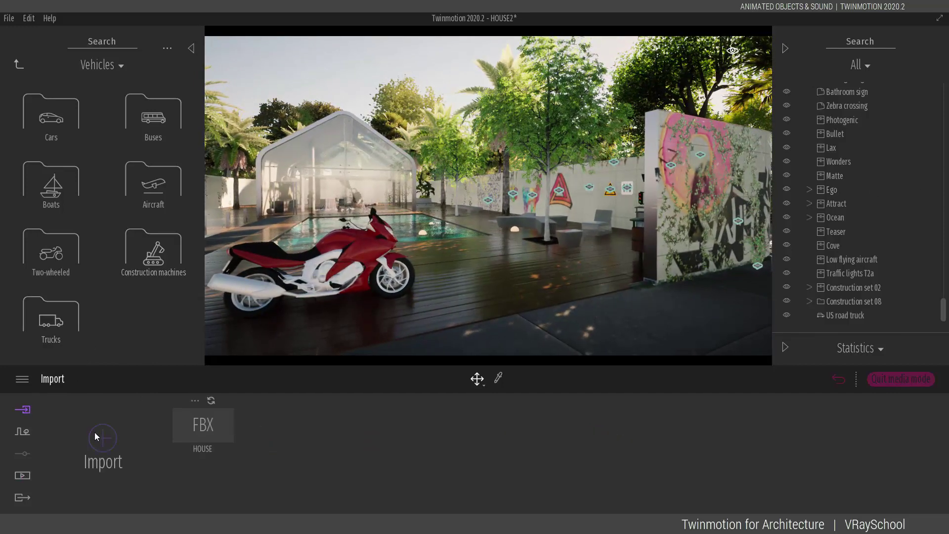
Draw a character path from the house end of the pool, along the poolside, out past the red car and ending beside the truck.
{"action": "left_click", "coordinate": [22, 432]}
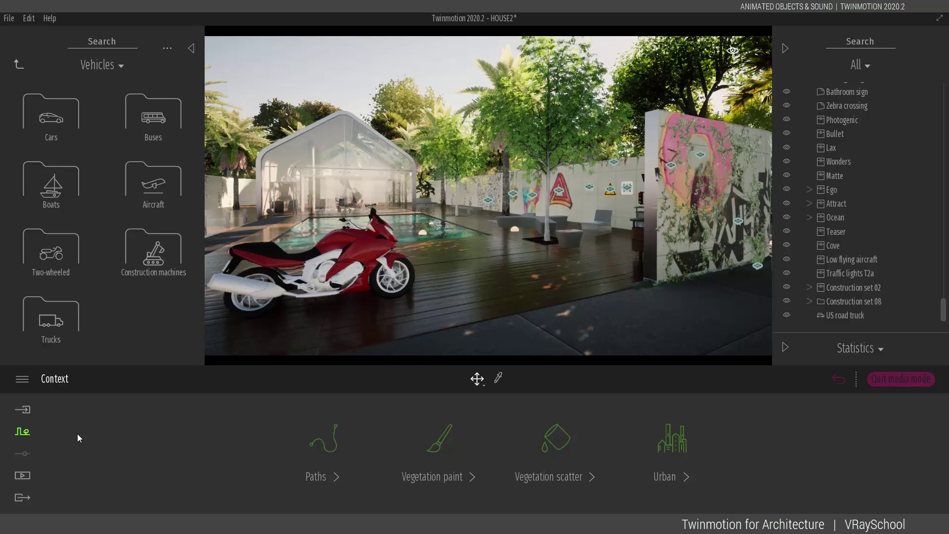
{"action": "left_click", "coordinate": [325, 448]}
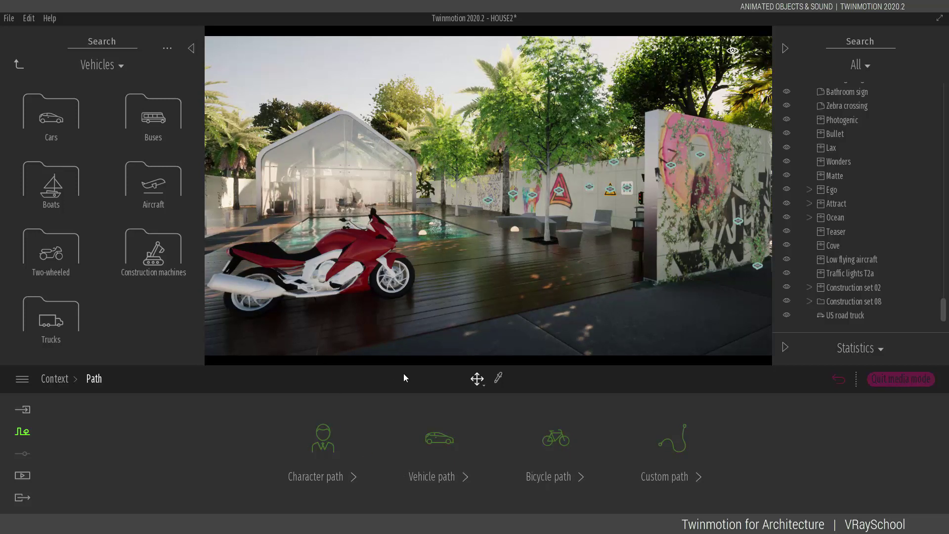
{"action": "middle_click_drag", "start_coordinate": [459, 296], "coordinate": [556, 329]}
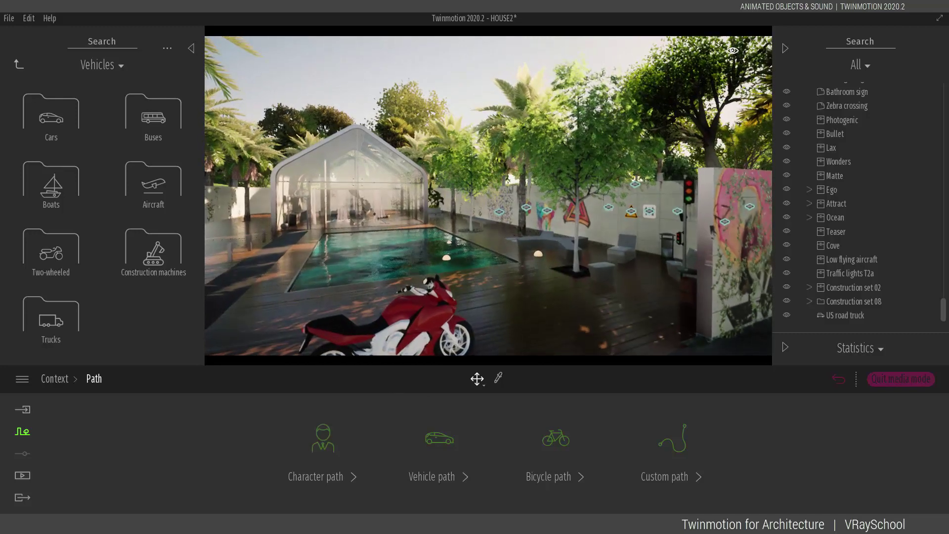
{"action": "right_click_drag", "start_coordinate": [557, 329], "coordinate": [592, 272]}
{"action": "scroll", "coordinate": [571, 278], "scroll_direction": "down", "scroll_amount": 5}
{"action": "scroll", "coordinate": [571, 278], "scroll_direction": "down", "scroll_amount": 4}
{"action": "middle_click_drag", "start_coordinate": [571, 278], "coordinate": [574, 331]}
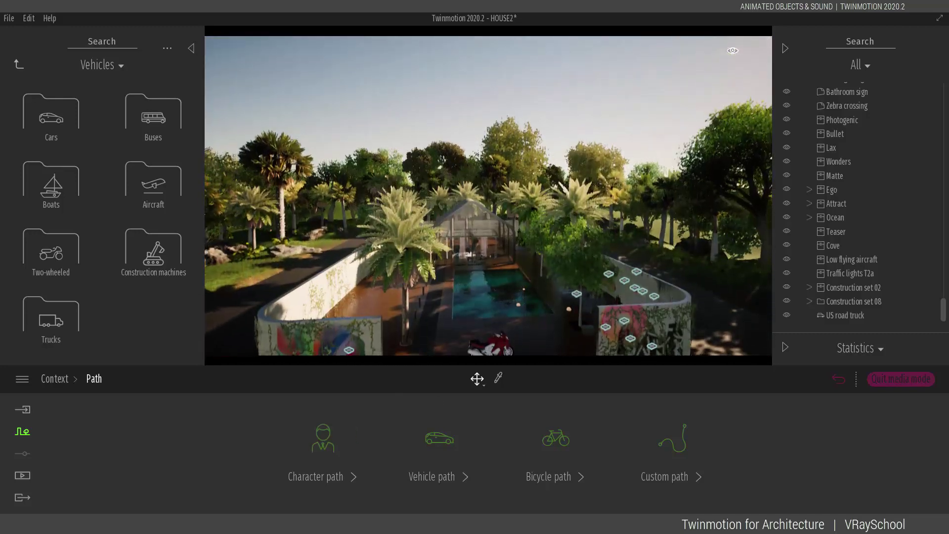
{"action": "right_click_drag", "start_coordinate": [573, 331], "coordinate": [428, 290]}
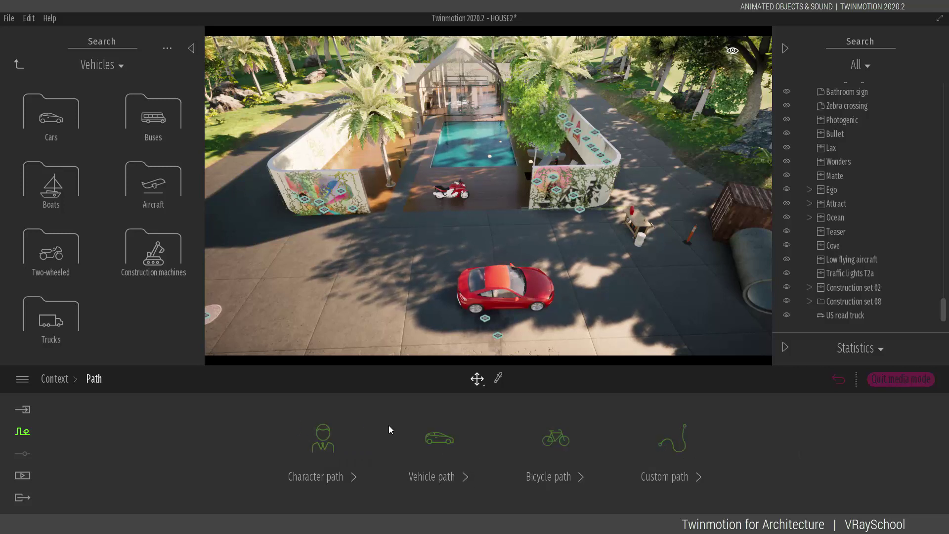
{"action": "left_click", "coordinate": [323, 442]}
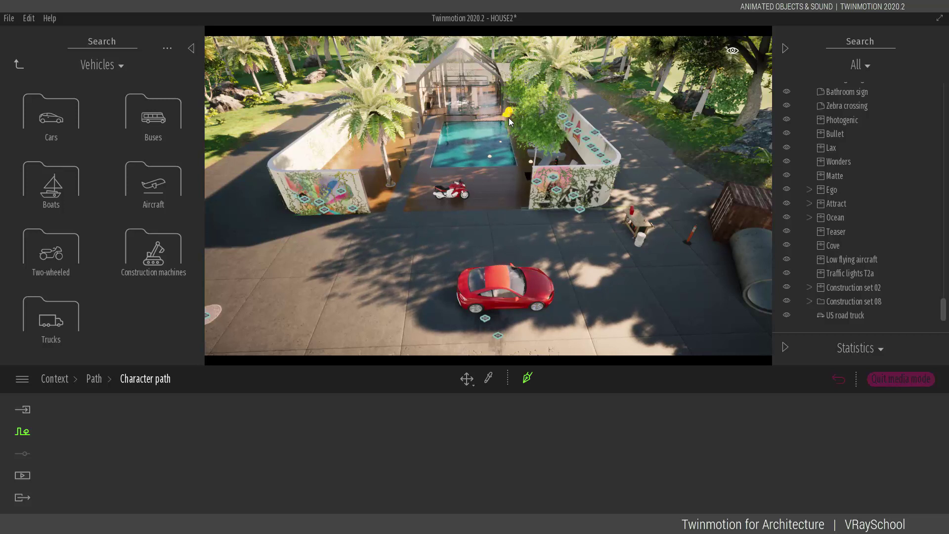
{"action": "left_click", "coordinate": [512, 119]}
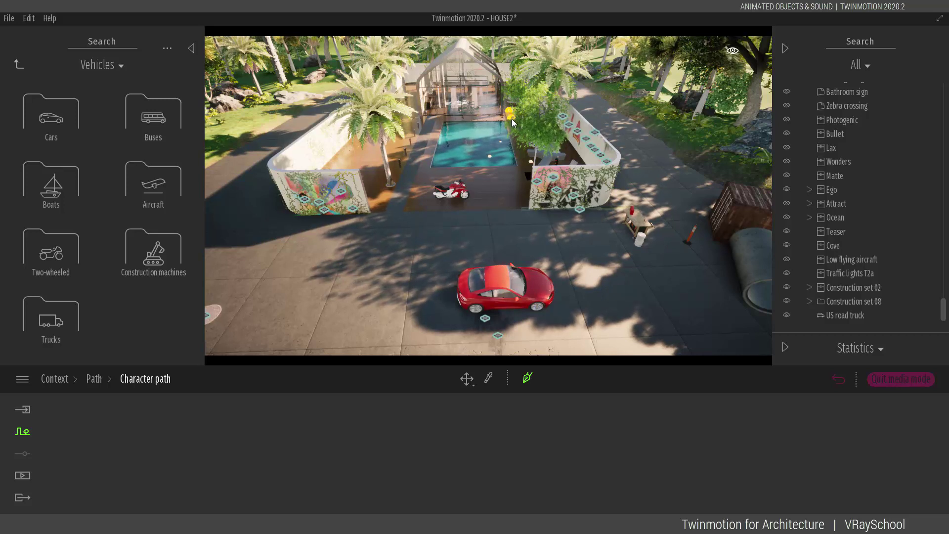
{"action": "left_click", "coordinate": [431, 119]}
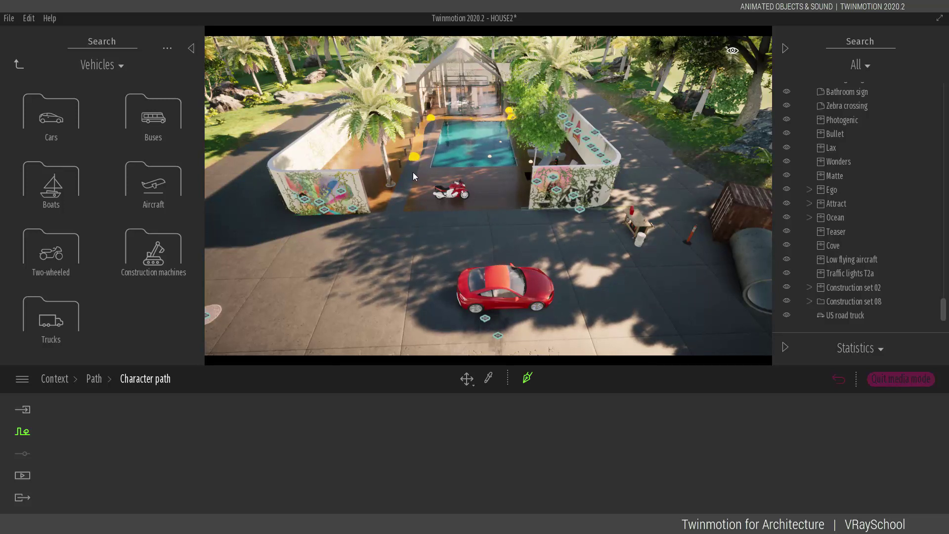
{"action": "left_click", "coordinate": [370, 307]}
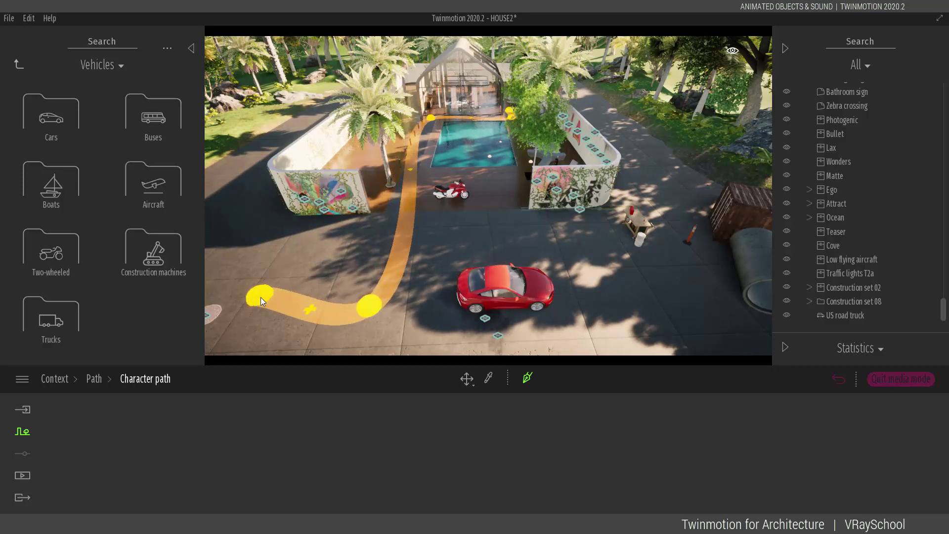
{"action": "scroll", "coordinate": [261, 298], "scroll_direction": "down", "scroll_amount": 5}
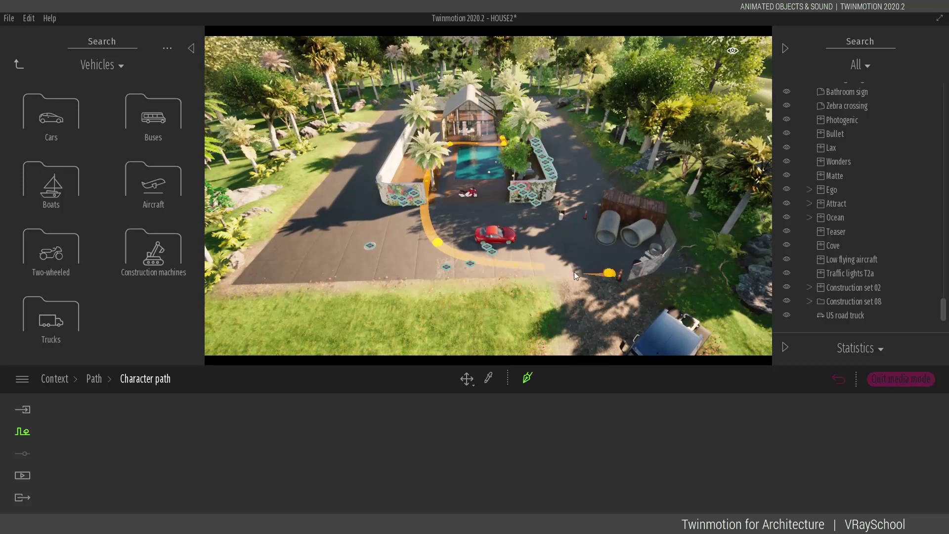
{"action": "left_click", "coordinate": [563, 270]}
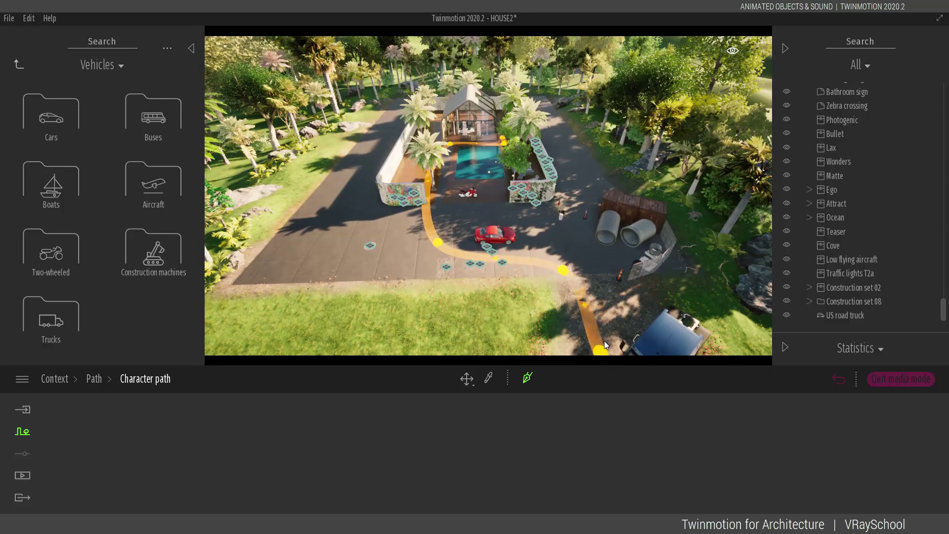
{"action": "right_click", "coordinate": [634, 294]}
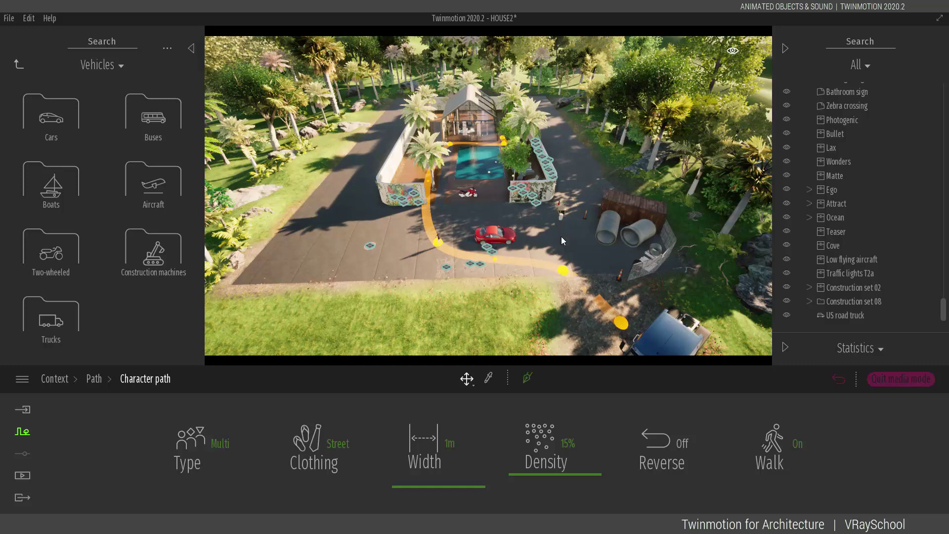
Delete the construction set with the container and concrete pipes, and the other construction set beside the walled pool yard.
{"action": "scroll", "coordinate": [561, 236], "scroll_direction": "up", "scroll_amount": 5}
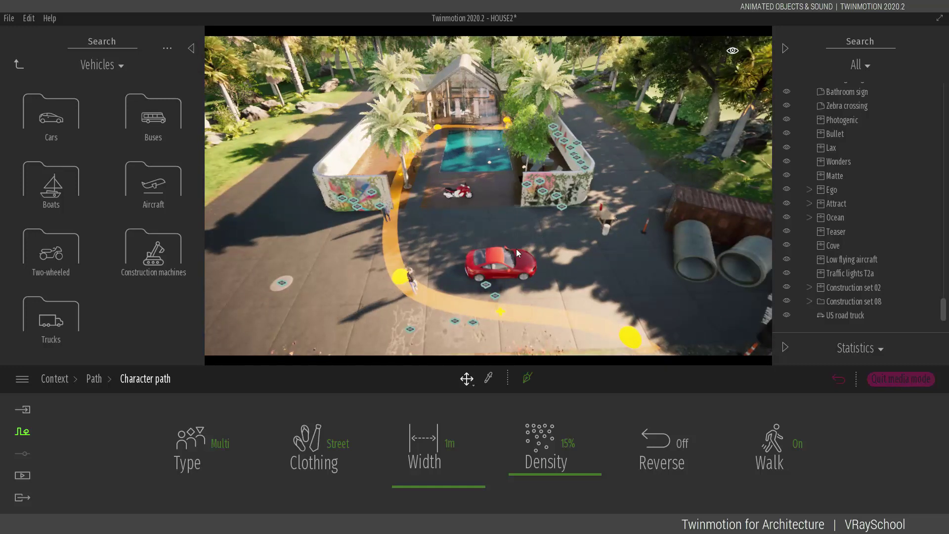
{"action": "middle_click_drag", "start_coordinate": [481, 237], "coordinate": [429, 182]}
{"action": "left_click", "coordinate": [651, 155]}
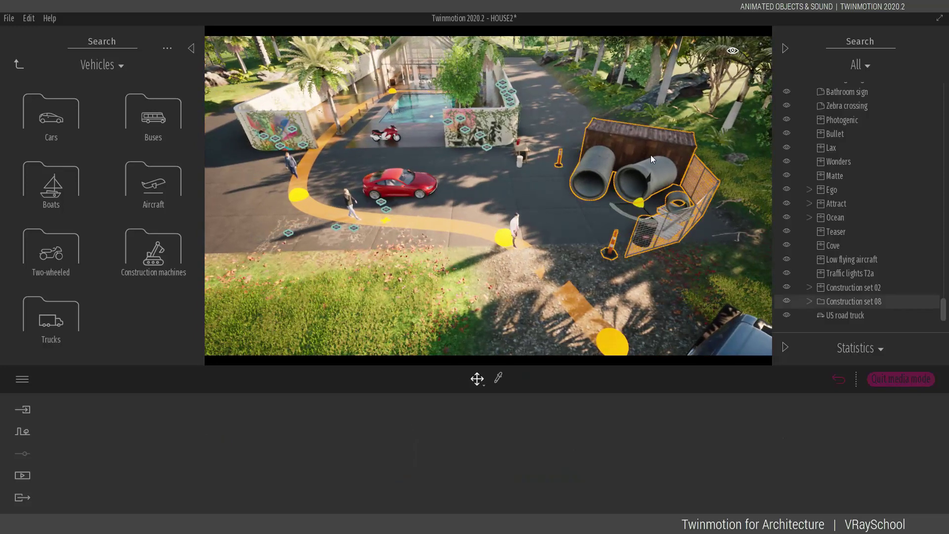
{"action": "key", "text": "Delete"}
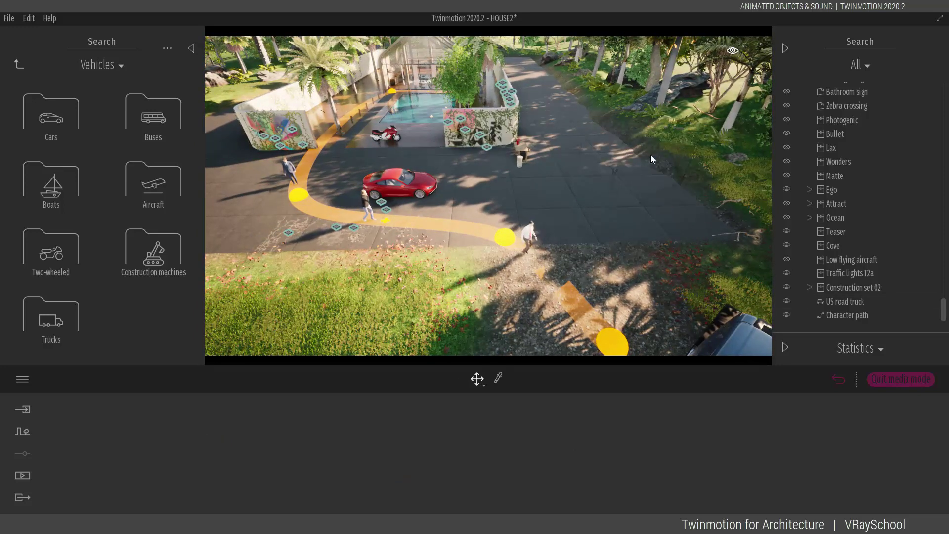
{"action": "left_click", "coordinate": [521, 149]}
{"action": "key", "text": "Delete"}
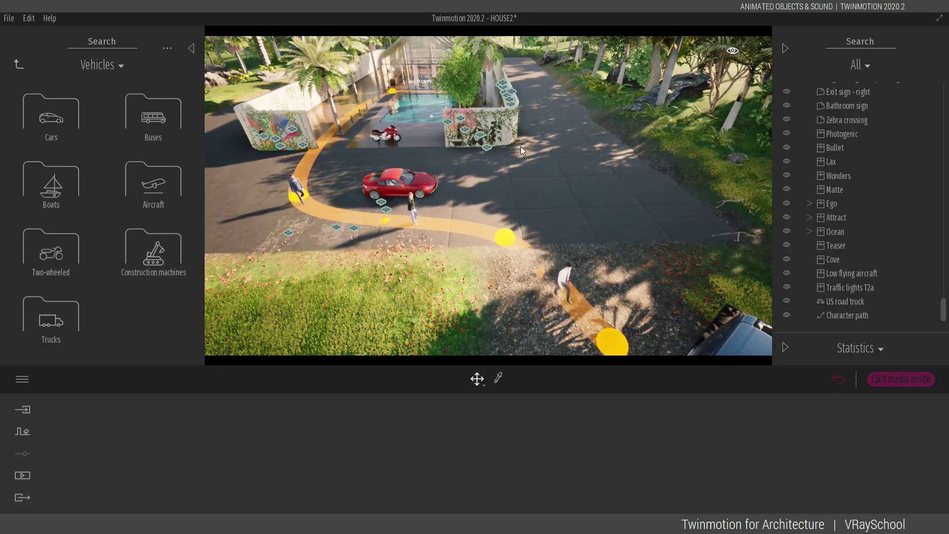
Select the character path and try the Office and Travel clothing options on its people.
{"action": "left_click", "coordinate": [505, 237]}
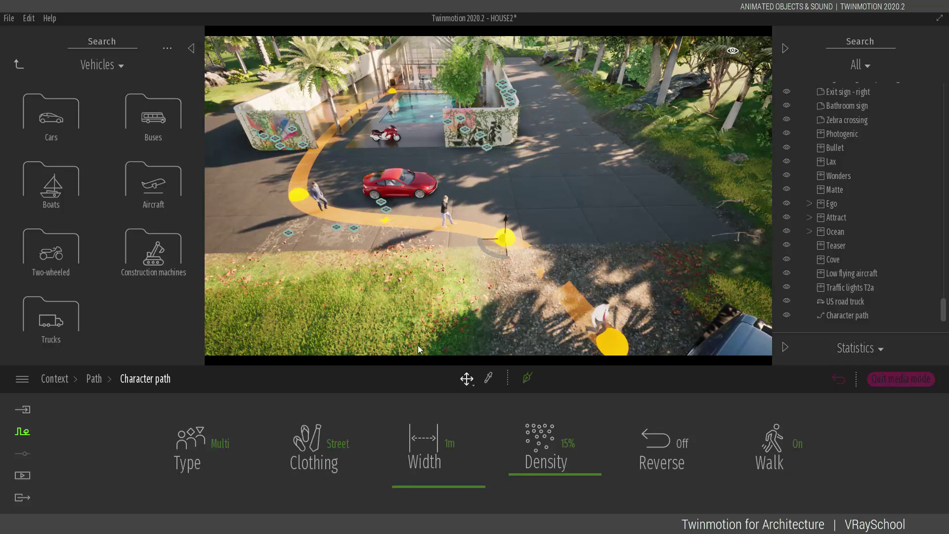
{"action": "right_click_drag", "start_coordinate": [491, 307], "coordinate": [486, 282]}
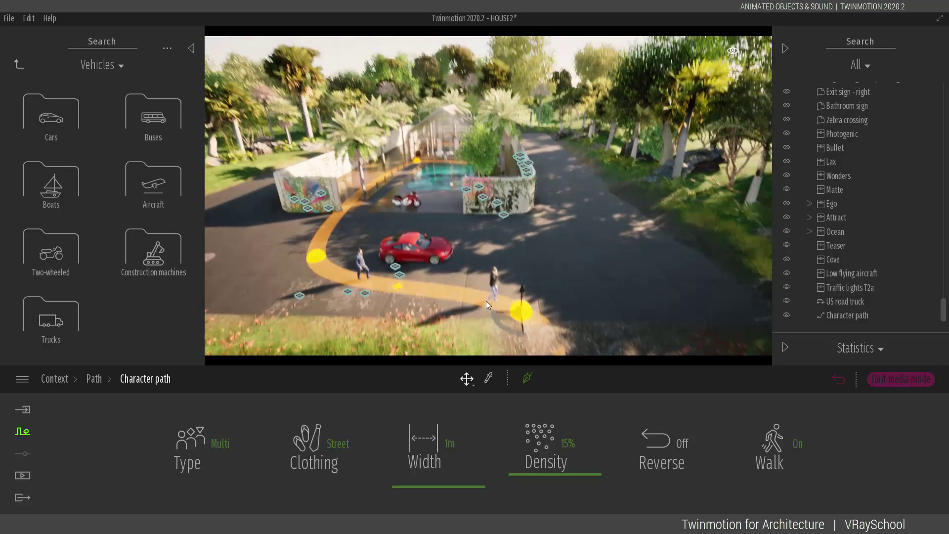
{"action": "middle_click_drag", "start_coordinate": [420, 336], "coordinate": [415, 297]}
{"action": "scroll", "coordinate": [427, 264], "scroll_direction": "up", "scroll_amount": 3}
{"action": "scroll", "coordinate": [426, 263], "scroll_direction": "up", "scroll_amount": 3}
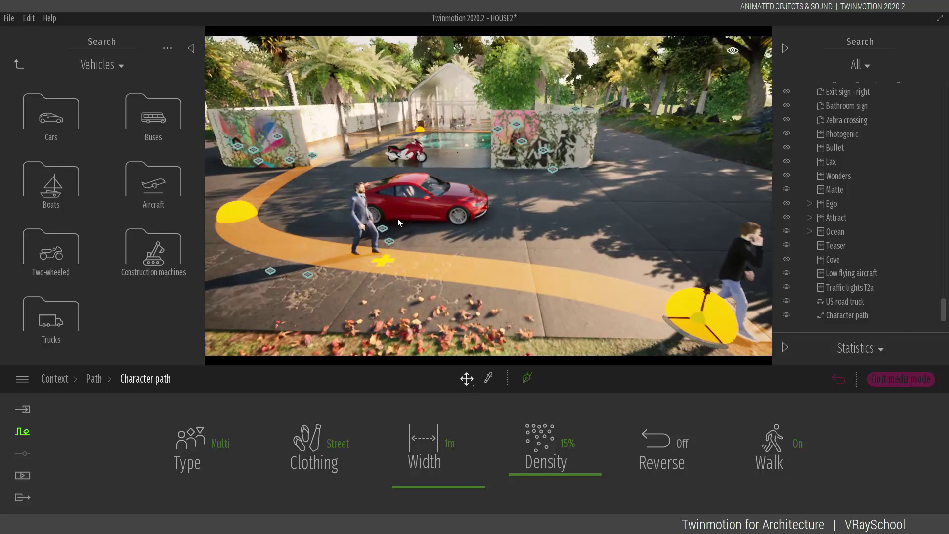
{"action": "right_click_drag", "start_coordinate": [398, 218], "coordinate": [386, 221]}
{"action": "scroll", "coordinate": [387, 221], "scroll_direction": "up", "scroll_amount": 3}
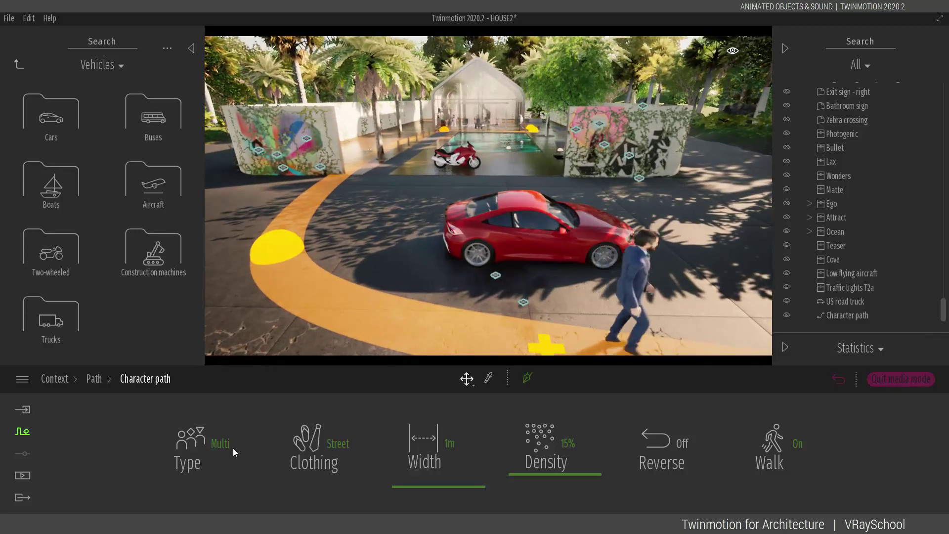
{"action": "left_click", "coordinate": [218, 444]}
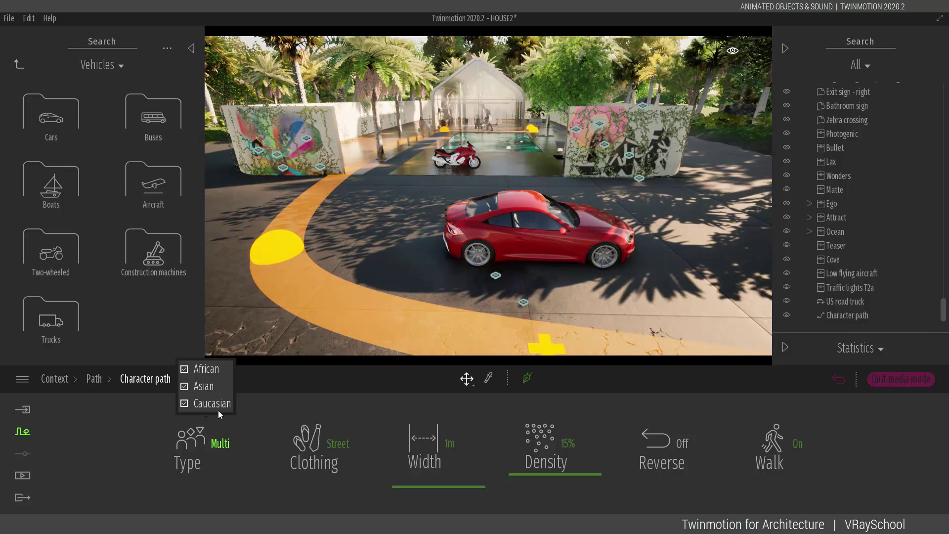
{"action": "left_click", "coordinate": [343, 446]}
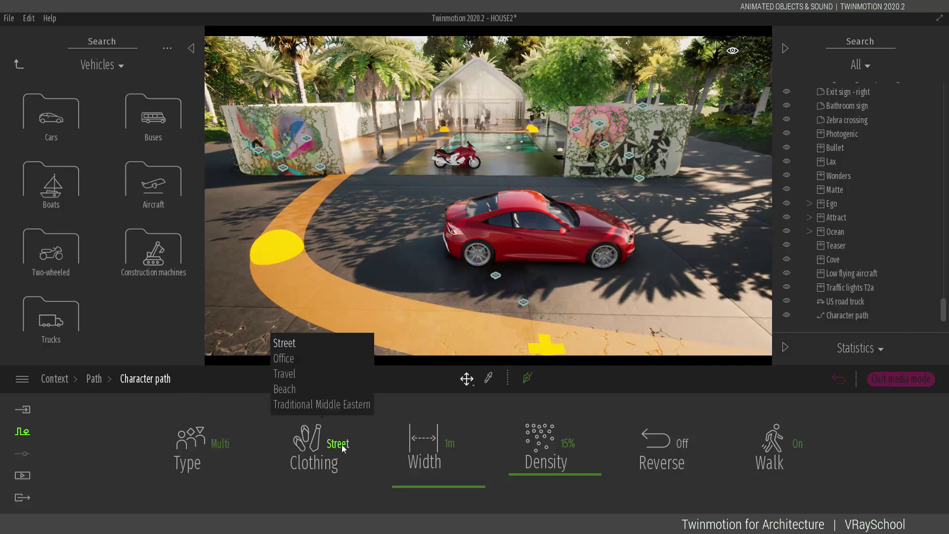
{"action": "left_click", "coordinate": [290, 361]}
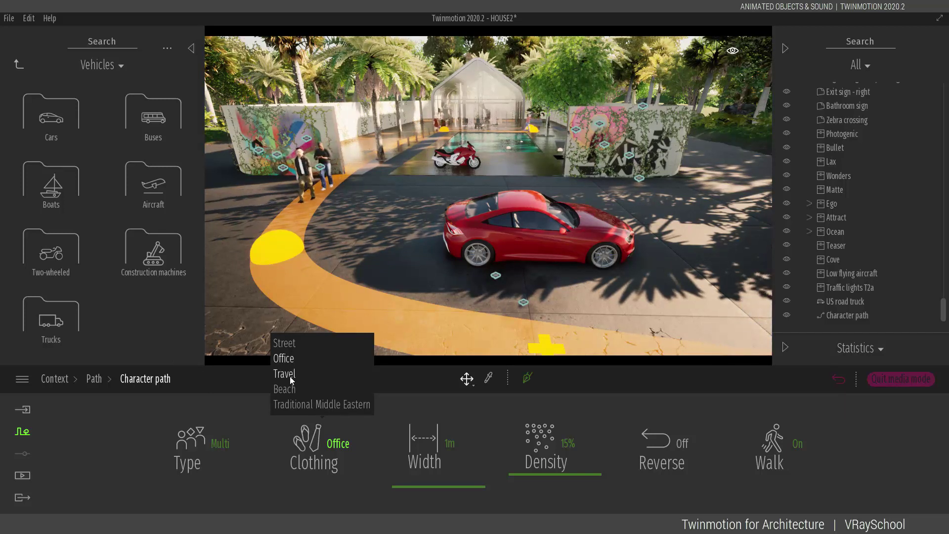
{"action": "left_click", "coordinate": [290, 375]}
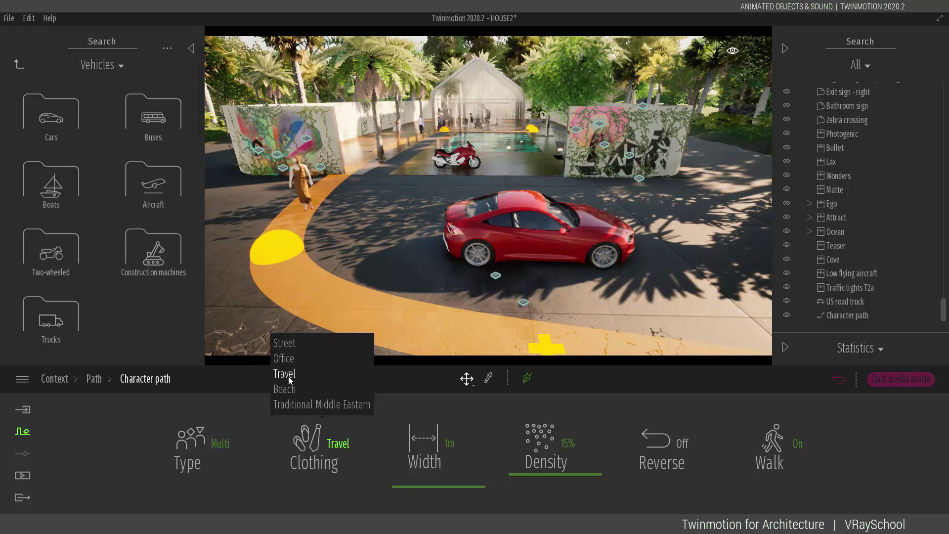
Inspect the walkers by the pool and try the Beach and Traditional Middle Eastern clothing options on the path.
{"action": "left_click_drag", "start_coordinate": [375, 167], "coordinate": [420, 120]}
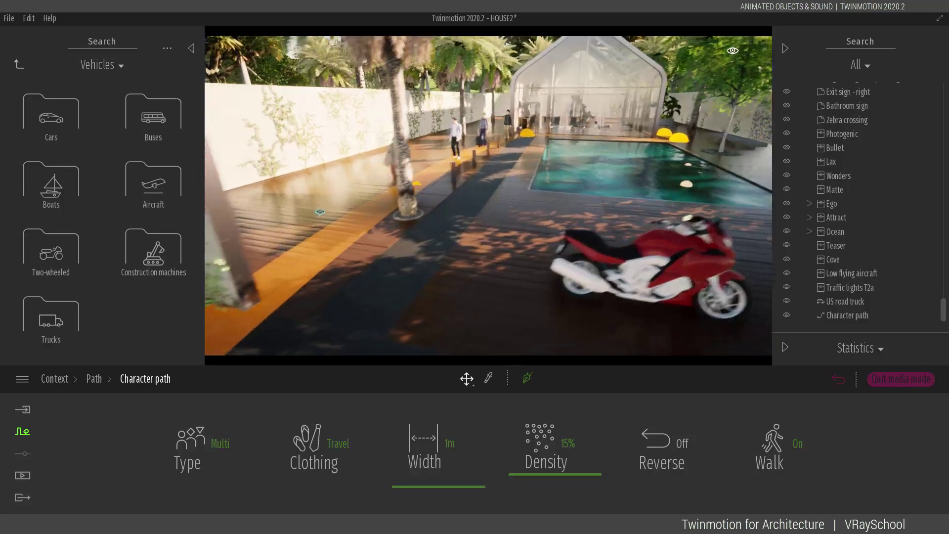
{"action": "left_click", "coordinate": [351, 444]}
{"action": "left_click", "coordinate": [287, 390]}
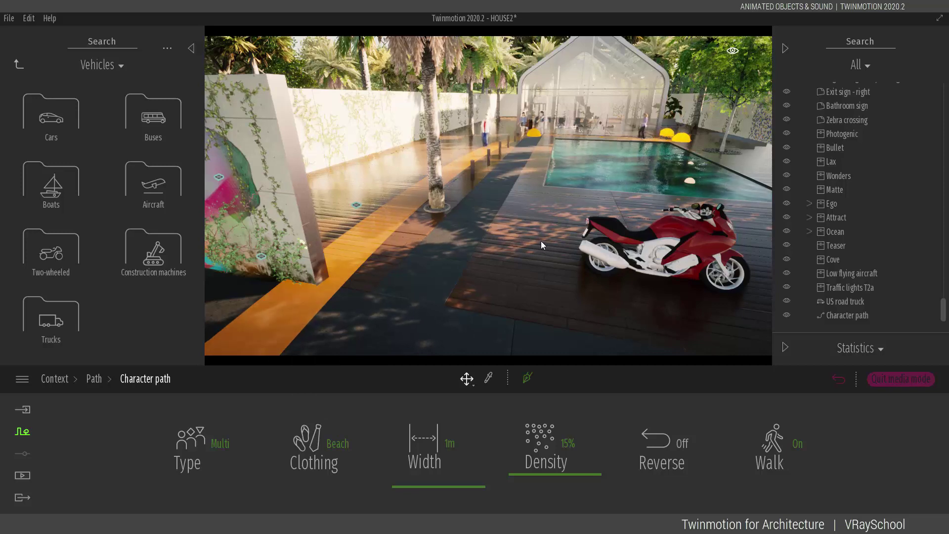
{"action": "right_click_drag", "start_coordinate": [540, 241], "coordinate": [516, 222]}
{"action": "scroll", "coordinate": [573, 255], "scroll_direction": "down", "scroll_amount": 10}
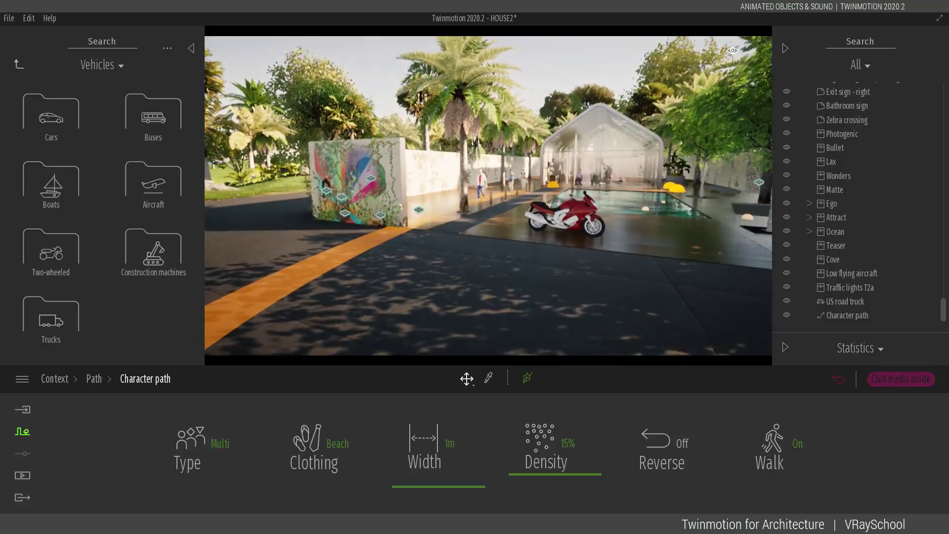
{"action": "left_click", "coordinate": [336, 442]}
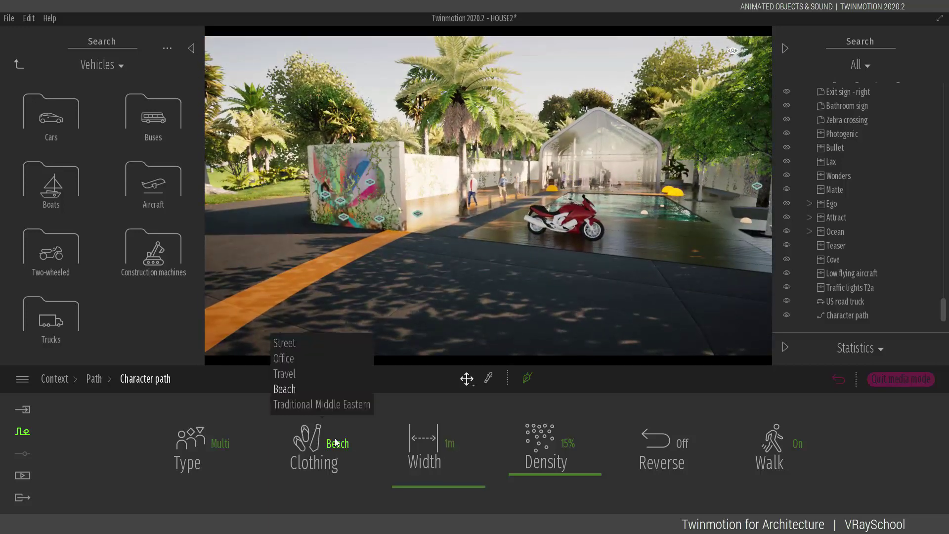
{"action": "left_click", "coordinate": [313, 404]}
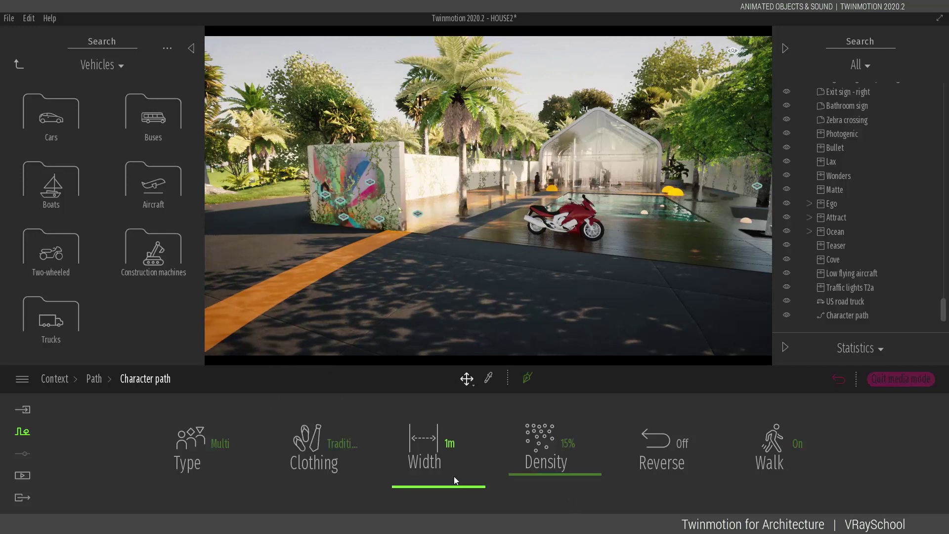
Set the character path's width to 3m and density to 72%, with the clothing set to Beach.
{"action": "left_click_drag", "start_coordinate": [456, 487], "coordinate": [453, 469]}
{"action": "left_click_drag", "start_coordinate": [589, 474], "coordinate": [589, 426]}
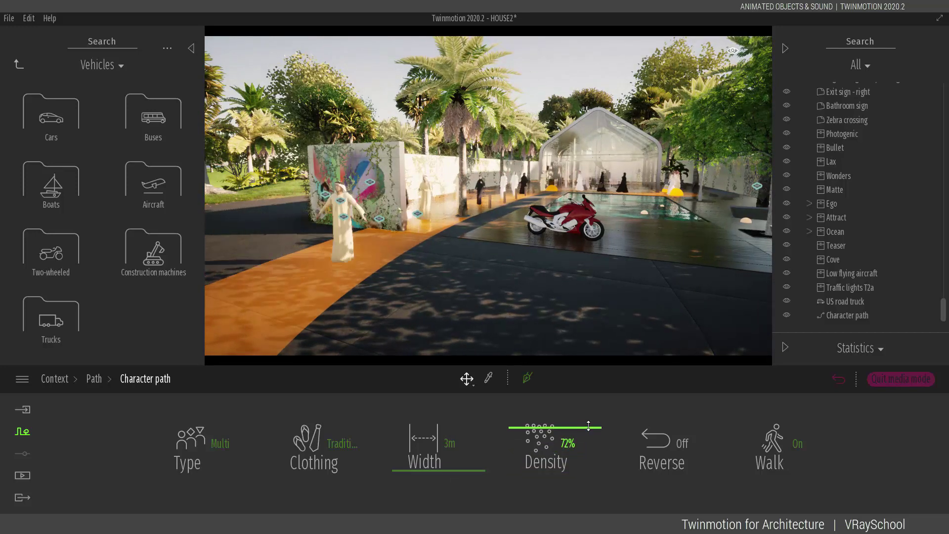
{"action": "left_click", "coordinate": [342, 444]}
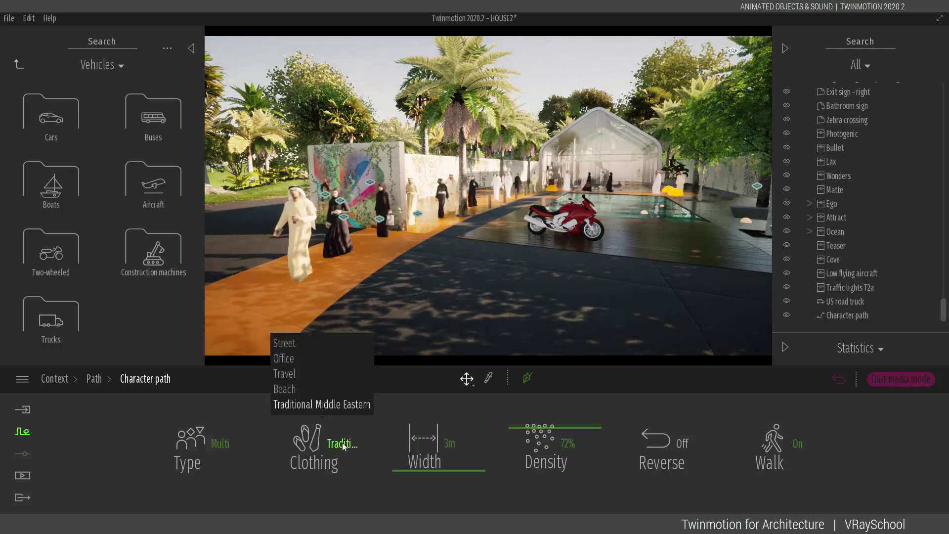
{"action": "left_click", "coordinate": [294, 394]}
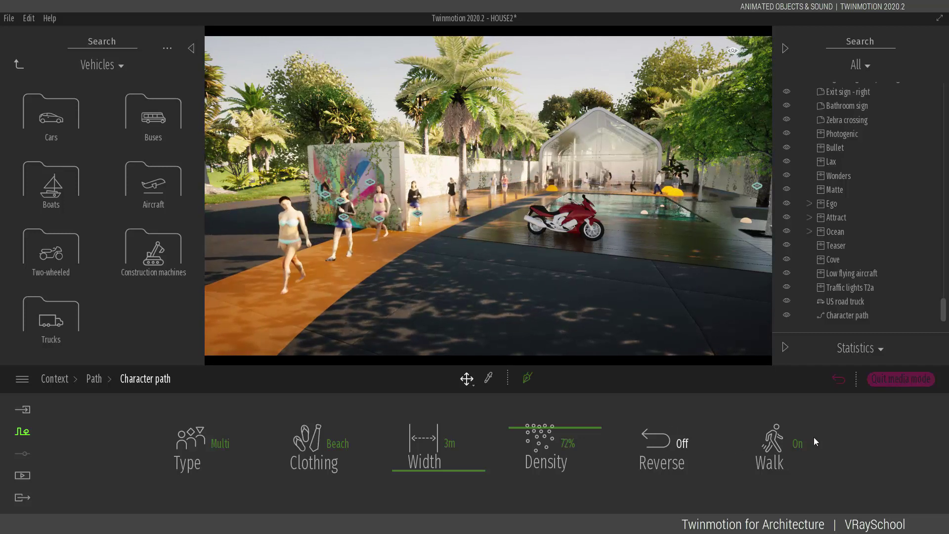
Switch the characters' Walk option off and back on, and turn Reverse on for the path.
{"action": "left_click", "coordinate": [798, 443]}
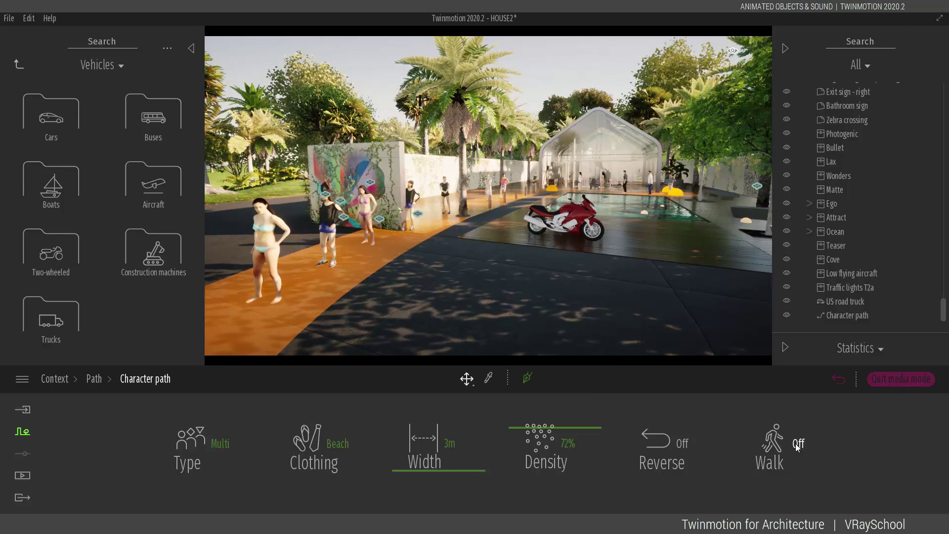
{"action": "left_click", "coordinate": [798, 443]}
{"action": "left_click", "coordinate": [683, 444]}
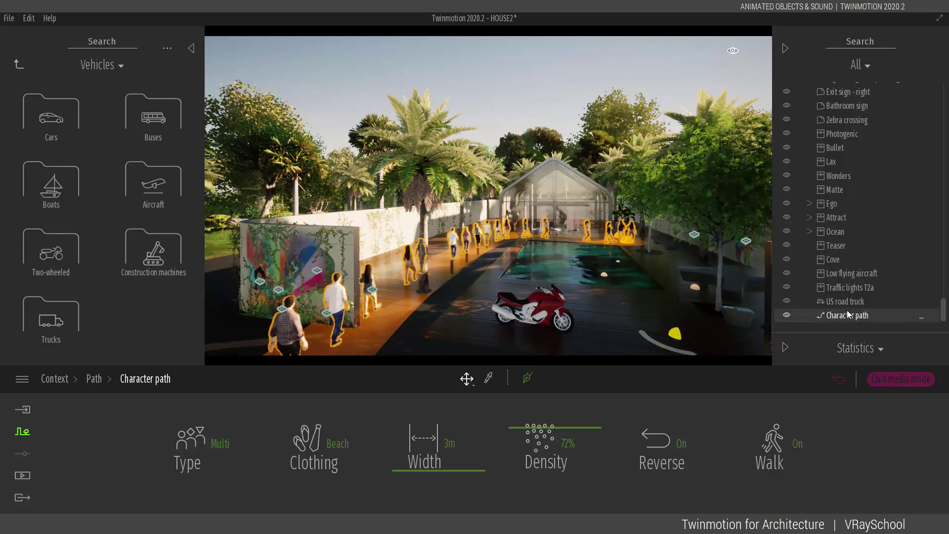
Delete the character path from the scene and start a new vehicle path.
{"action": "key", "text": "Delete"}
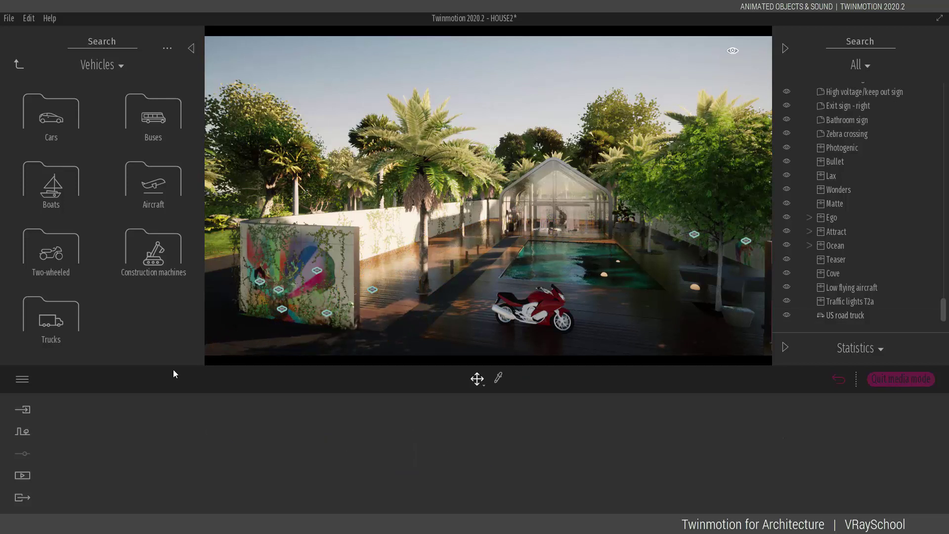
{"action": "left_click", "coordinate": [23, 431]}
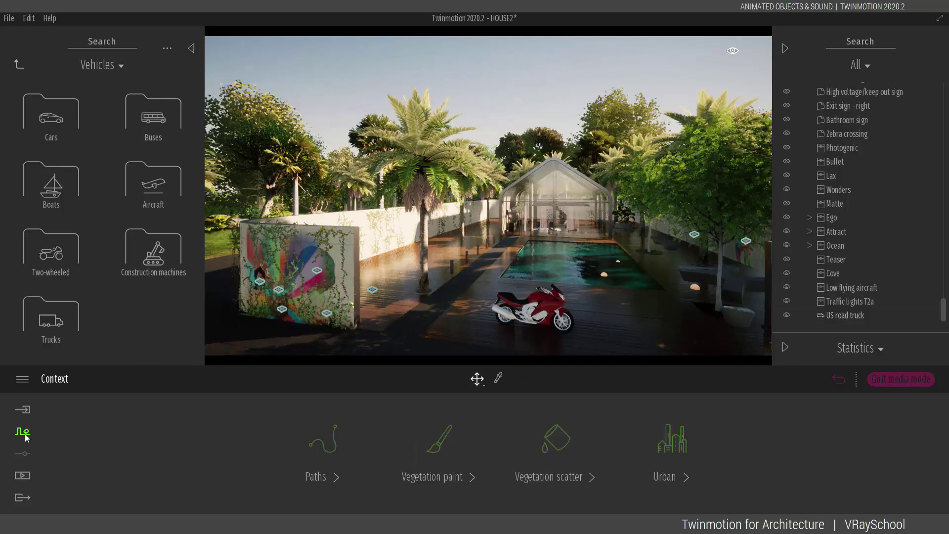
{"action": "left_click", "coordinate": [329, 448]}
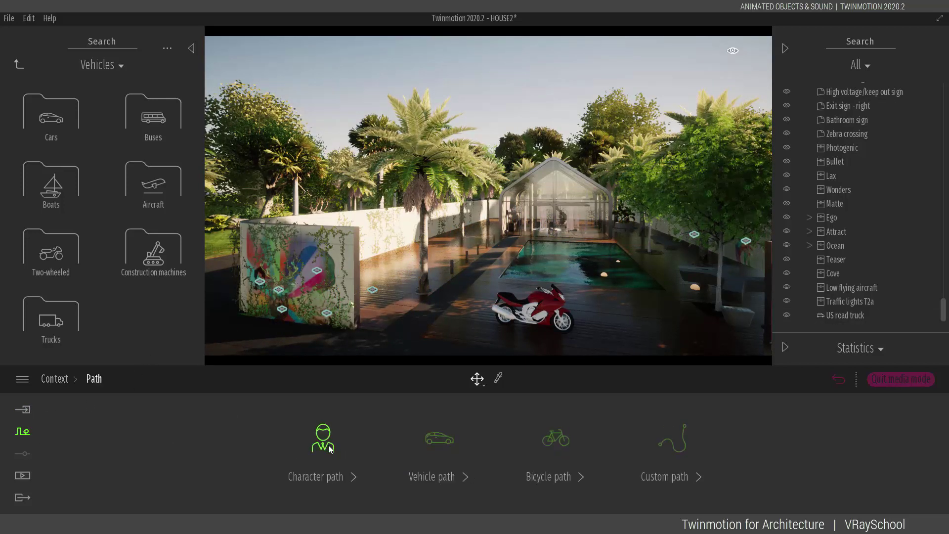
{"action": "left_click", "coordinate": [438, 441]}
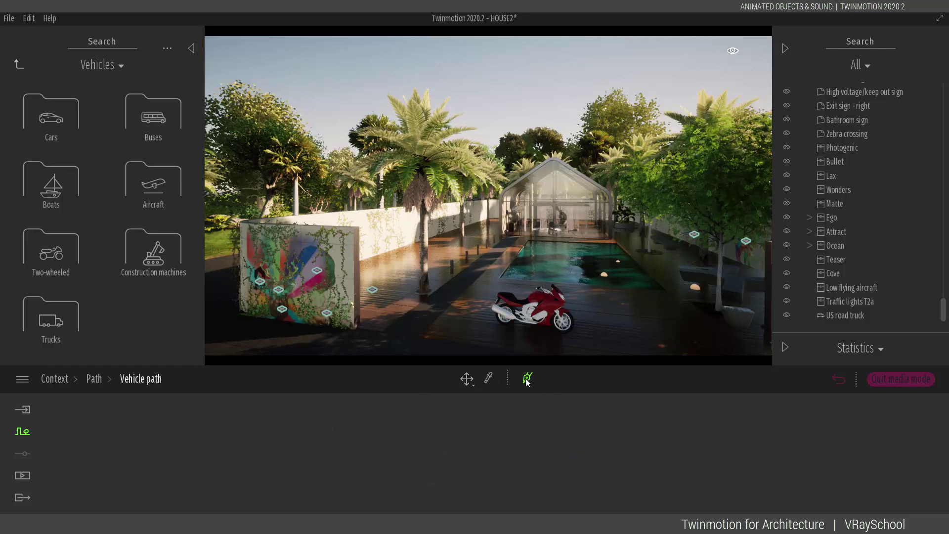
Draw a vehicle path from behind the house around the paved road, past the red car, ending at the opposite front corner.
{"action": "scroll", "coordinate": [452, 248], "scroll_direction": "down", "scroll_amount": 5}
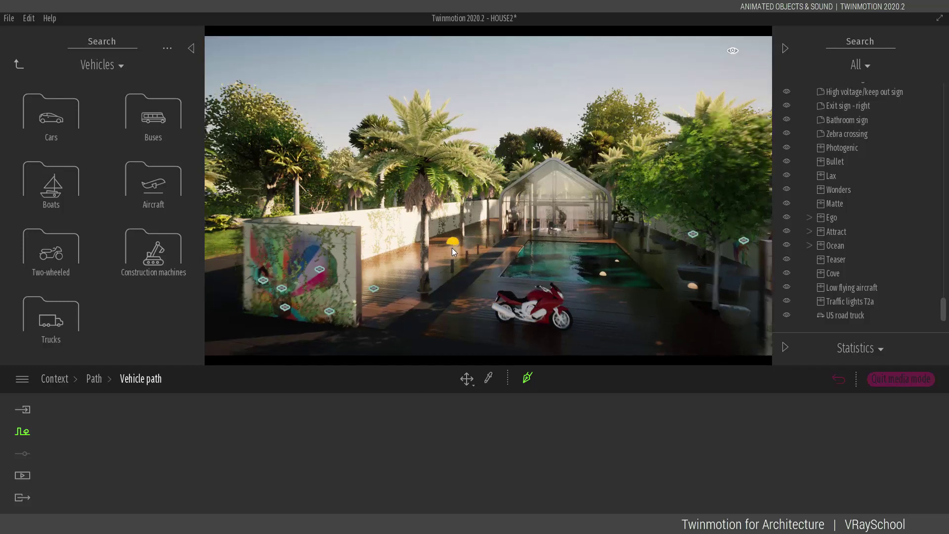
{"action": "middle_click_drag", "start_coordinate": [438, 253], "coordinate": [472, 201]}
{"action": "right_click_drag", "start_coordinate": [472, 201], "coordinate": [578, 75]}
{"action": "scroll", "coordinate": [473, 198], "scroll_direction": "down", "scroll_amount": 2}
{"action": "scroll", "coordinate": [583, 85], "scroll_direction": "up", "scroll_amount": 5}
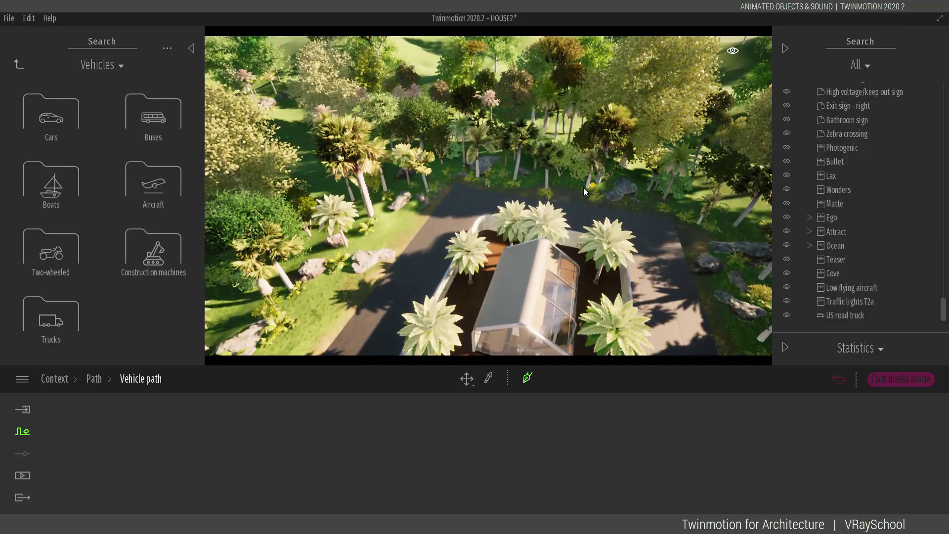
{"action": "right_click_drag", "start_coordinate": [584, 188], "coordinate": [564, 170]}
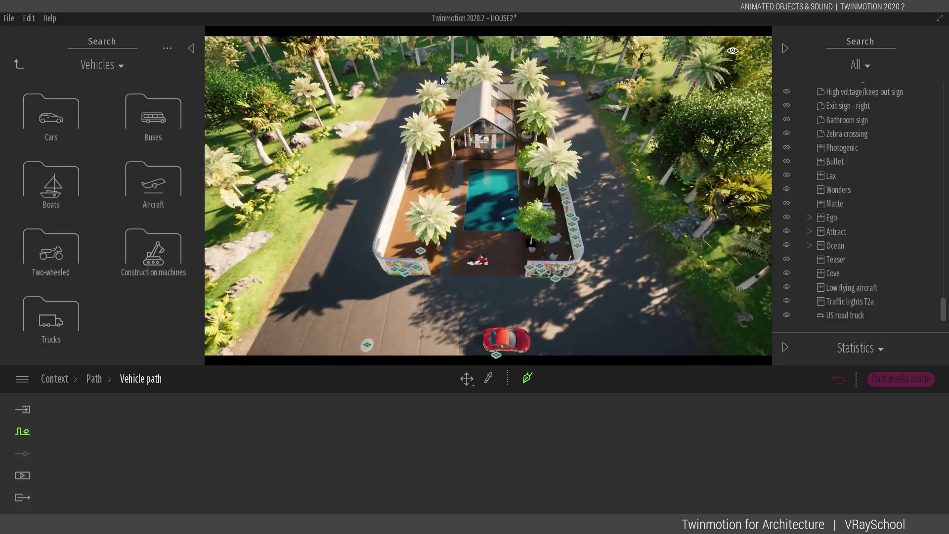
{"action": "left_click", "coordinate": [417, 78]}
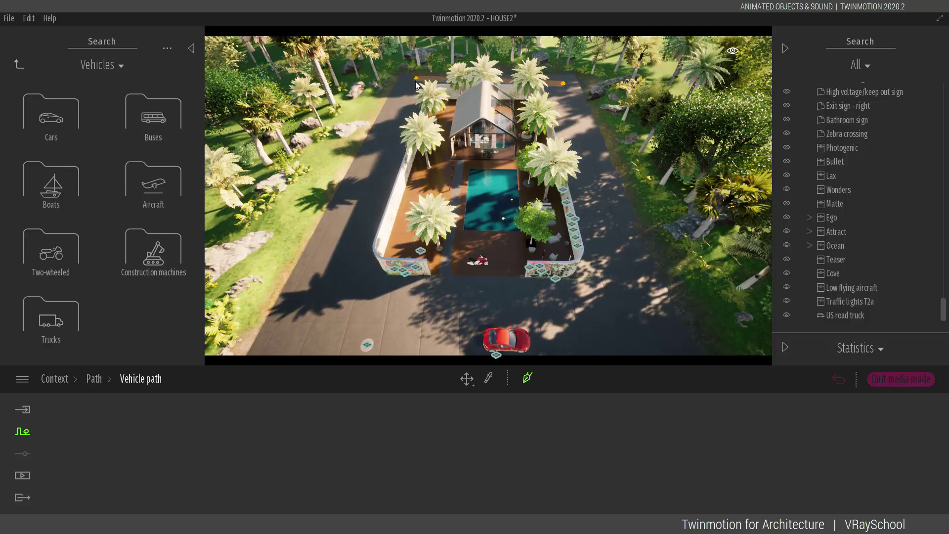
{"action": "left_click", "coordinate": [316, 312]}
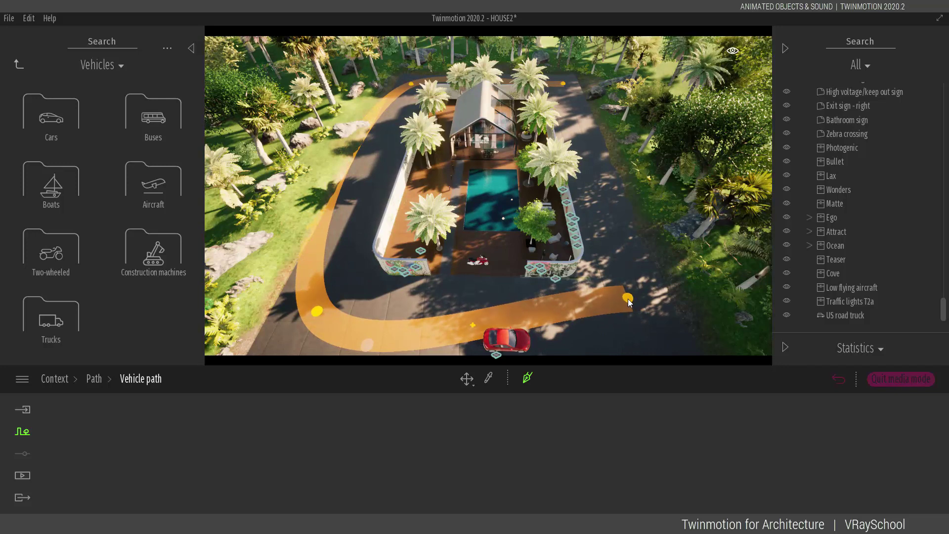
{"action": "left_click", "coordinate": [635, 300]}
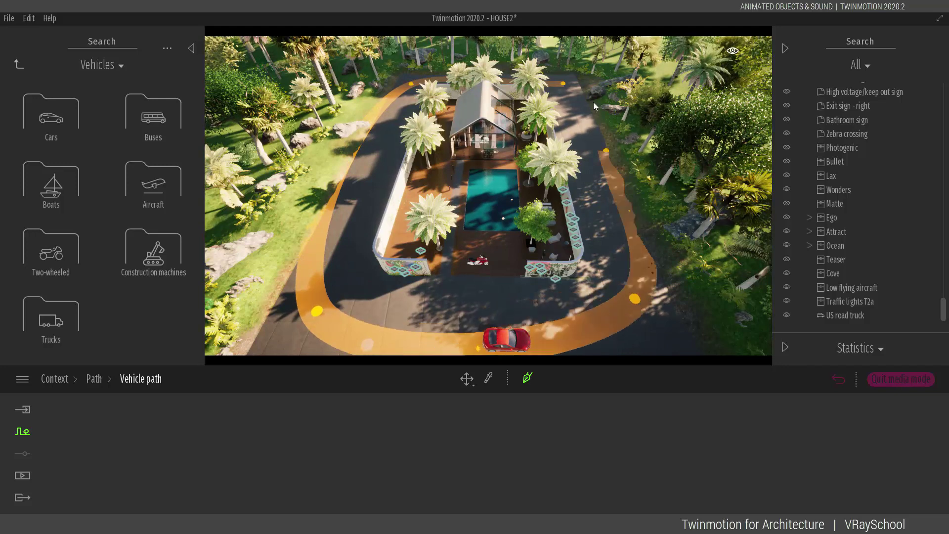
{"action": "left_click", "coordinate": [565, 82]}
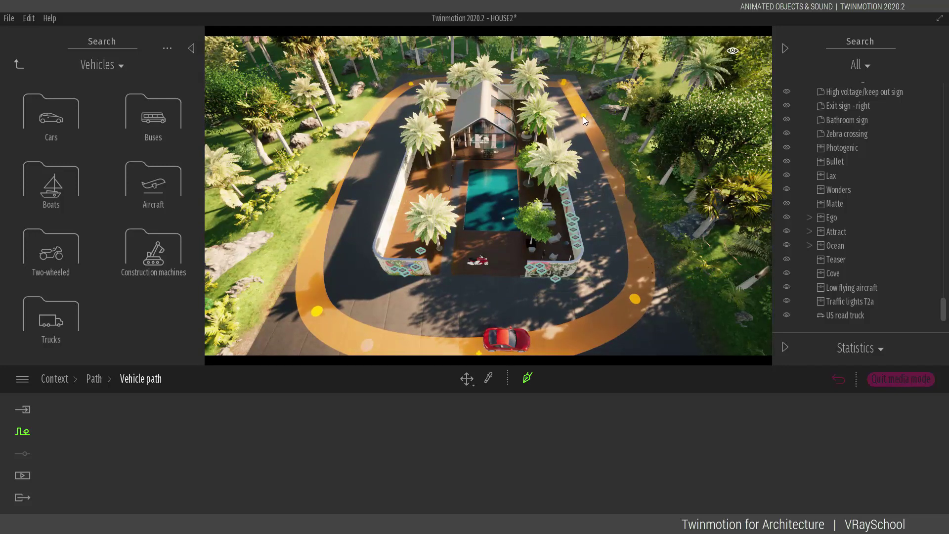
{"action": "right_click", "coordinate": [595, 124]}
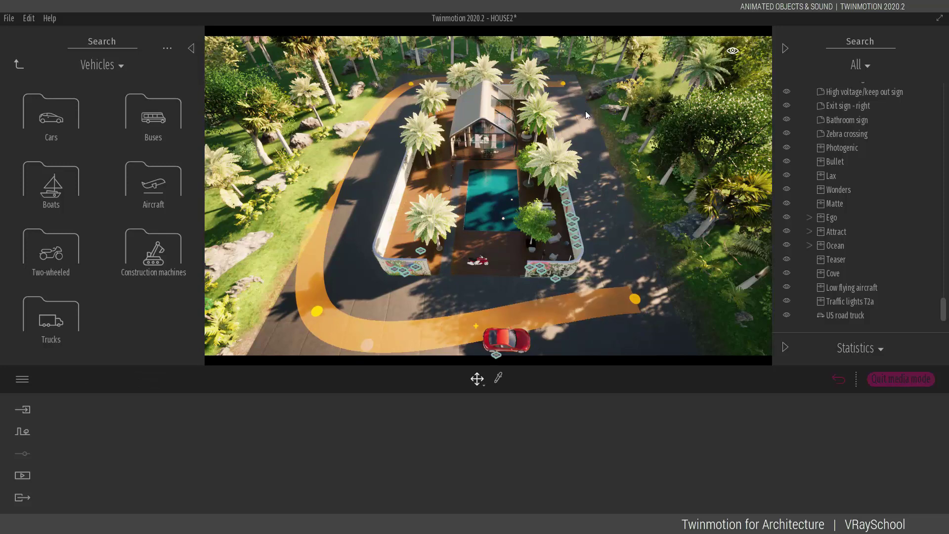
{"action": "left_click", "coordinate": [636, 301]}
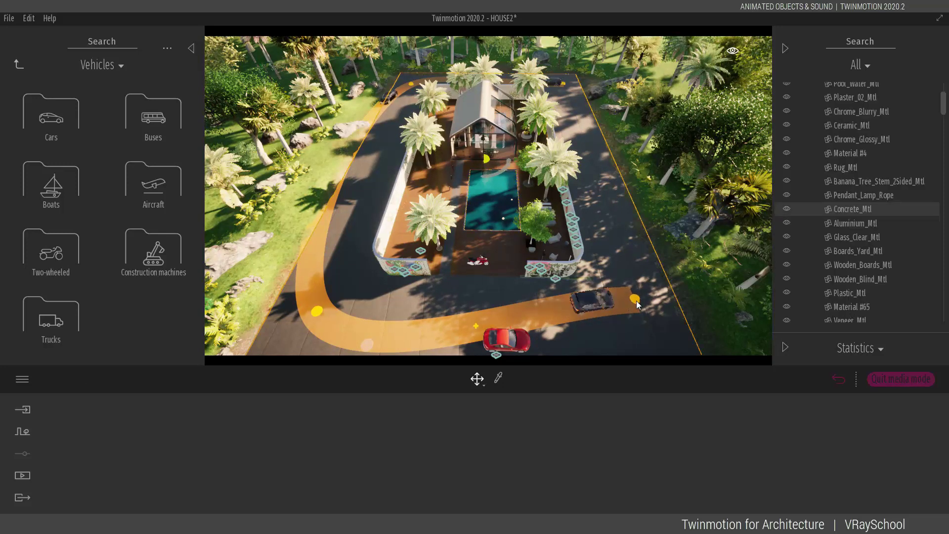
Delete the vehicle path's front corner point beside the manhole cover, and remove the whole vehicle path from the scene.
{"action": "left_click", "coordinate": [316, 311]}
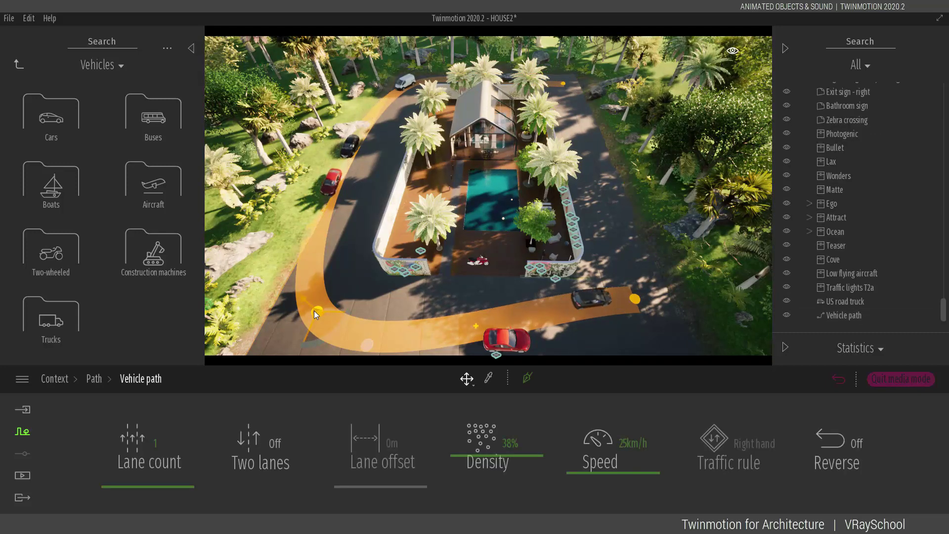
{"action": "key", "text": "Delete"}
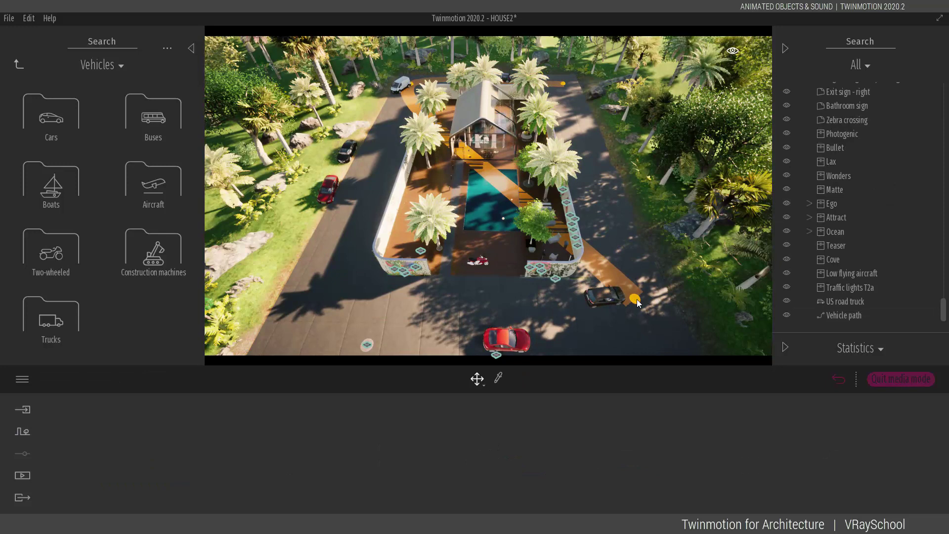
{"action": "left_click", "coordinate": [836, 316]}
{"action": "key", "text": "Delete"}
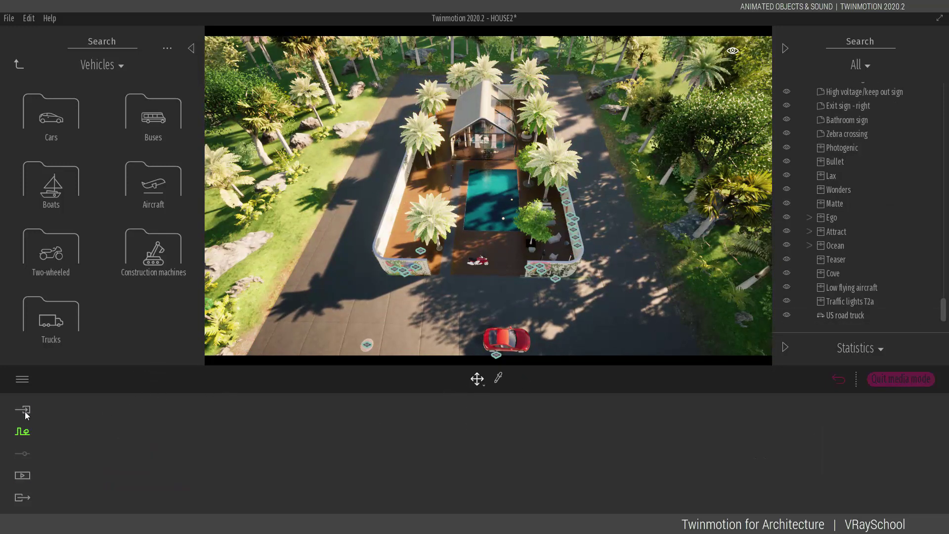
Draw a new vehicle path looping around the house along the paved road, passing behind, beside and in front of it.
{"action": "left_click", "coordinate": [22, 431]}
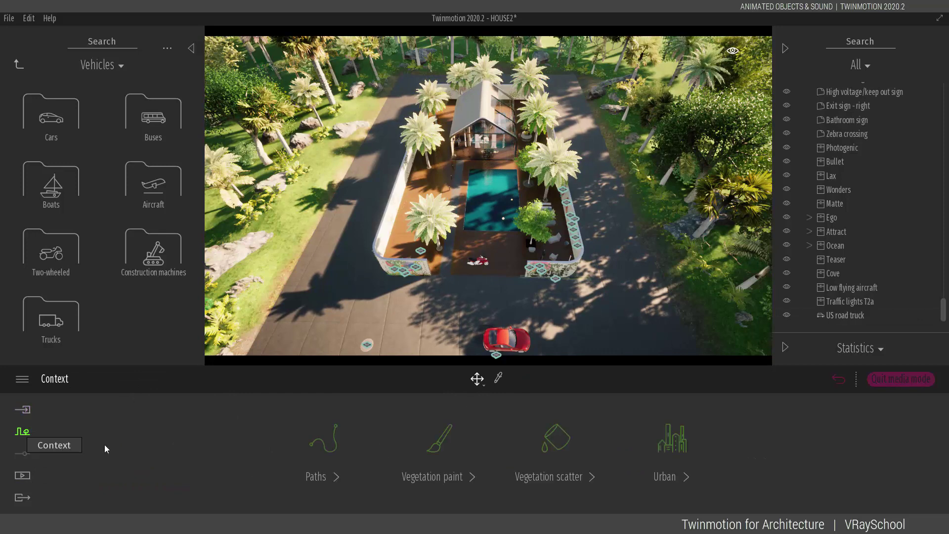
{"action": "left_click", "coordinate": [334, 448]}
{"action": "left_click", "coordinate": [440, 440]}
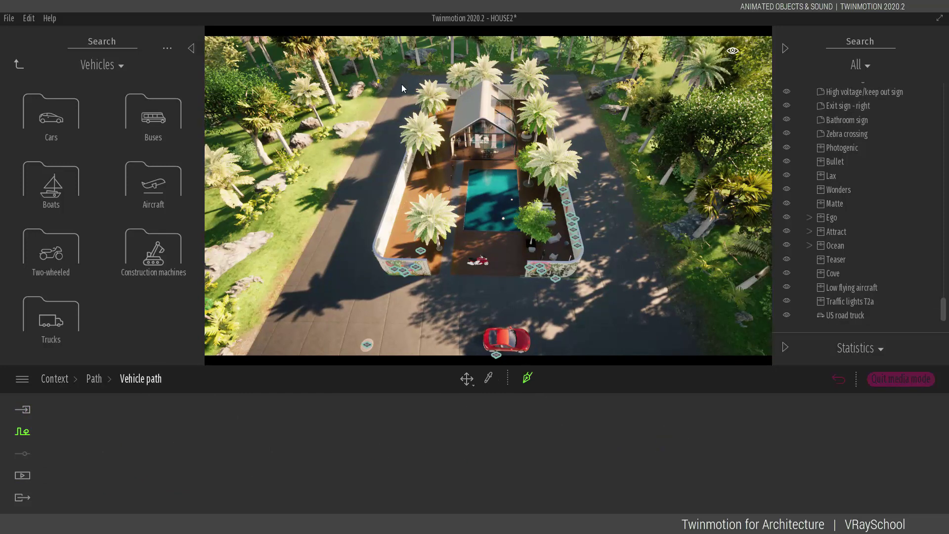
{"action": "left_click", "coordinate": [559, 81]}
{"action": "left_click", "coordinate": [625, 307]}
{"action": "left_click", "coordinate": [472, 351]}
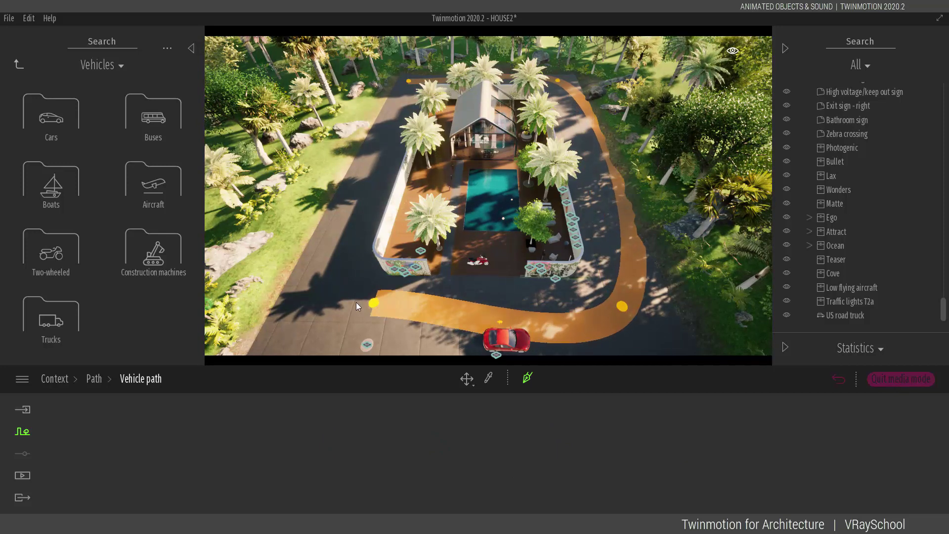
{"action": "left_click", "coordinate": [326, 307]}
{"action": "left_click", "coordinate": [393, 93]}
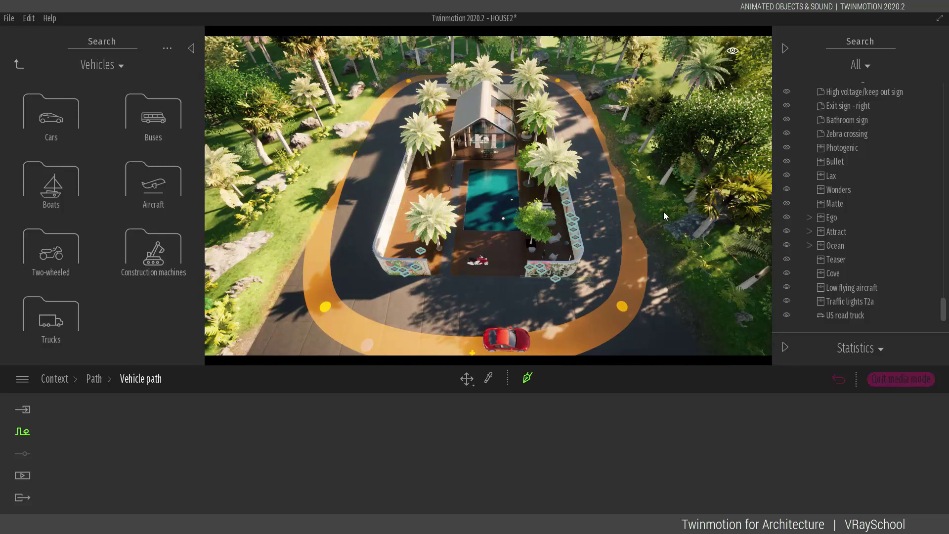
{"action": "right_click", "coordinate": [493, 281]}
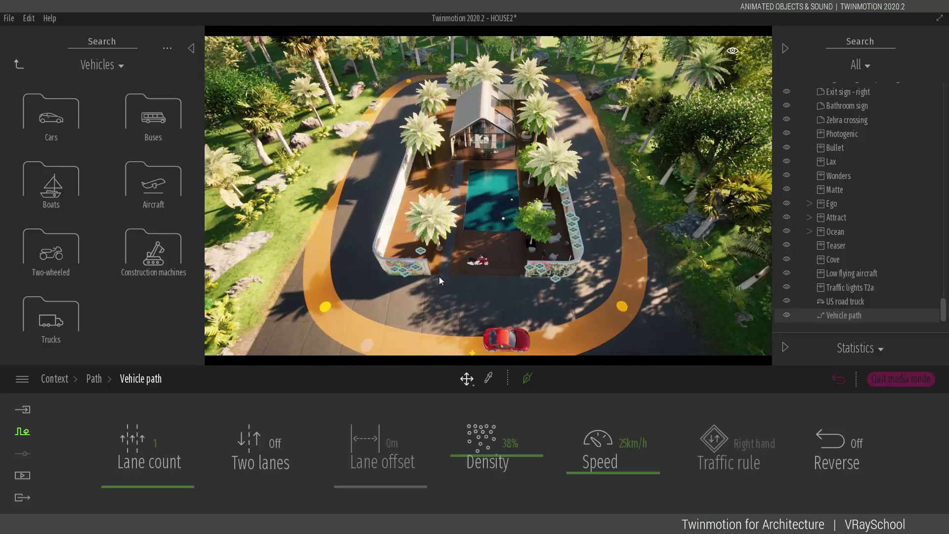
Move the vehicle path's two front corner points outward so the front stretch runs over the grass edge.
{"action": "scroll", "coordinate": [443, 283], "scroll_direction": "down", "scroll_amount": 2}
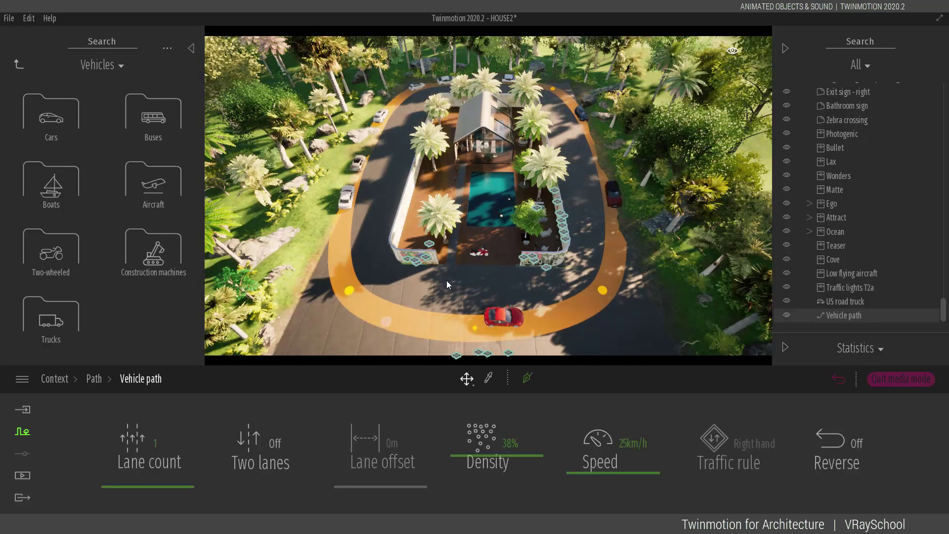
{"action": "right_click_drag", "start_coordinate": [447, 277], "coordinate": [451, 215]}
{"action": "scroll", "coordinate": [451, 216], "scroll_direction": "down", "scroll_amount": 5}
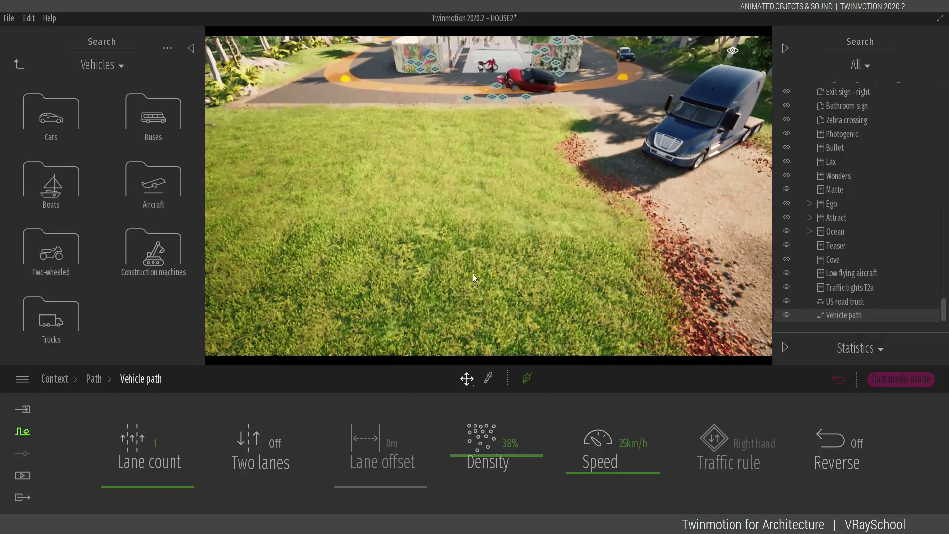
{"action": "scroll", "coordinate": [451, 216], "scroll_direction": "up", "scroll_amount": 5}
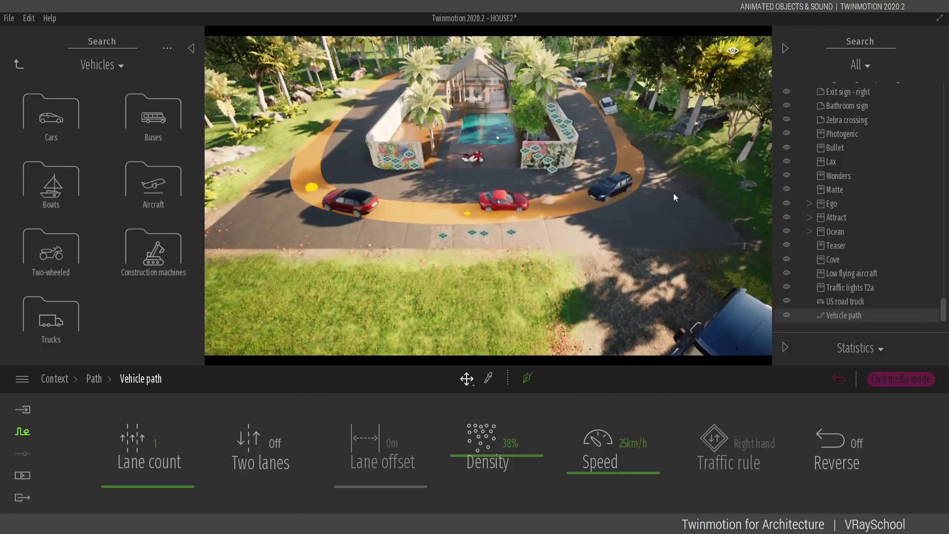
{"action": "left_click_drag", "start_coordinate": [624, 198], "coordinate": [620, 225]}
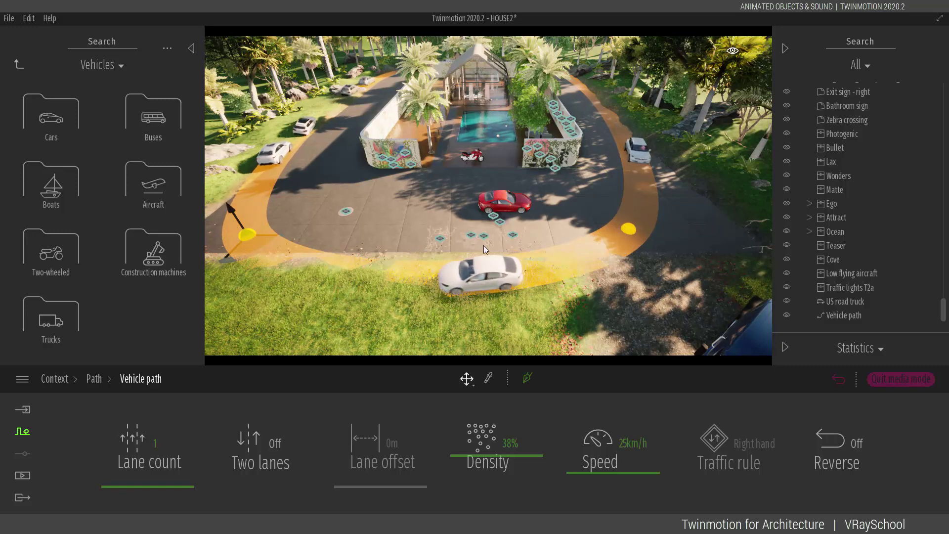
Set the vehicle path's density to 55% and its speed to 102km/h.
{"action": "right_click_drag", "start_coordinate": [484, 245], "coordinate": [487, 222]}
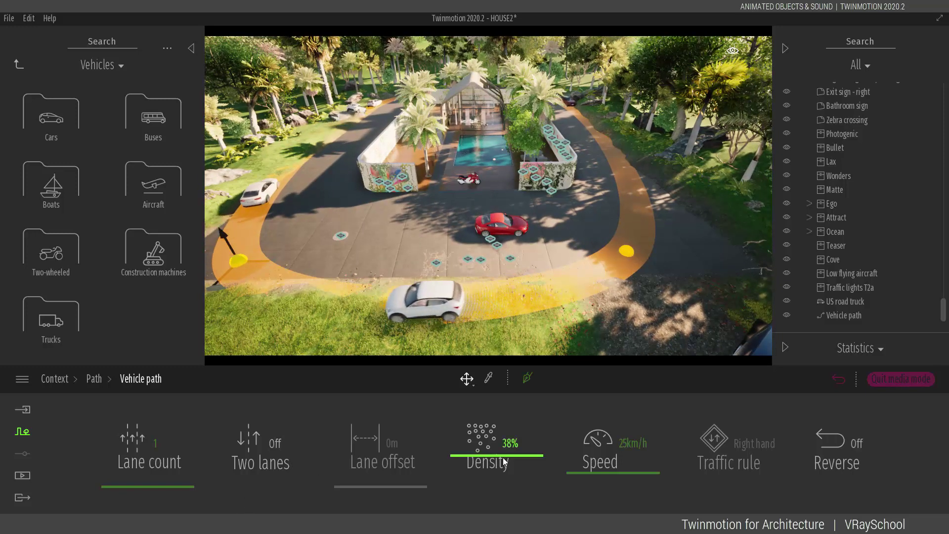
{"action": "left_click_drag", "start_coordinate": [505, 460], "coordinate": [504, 449]}
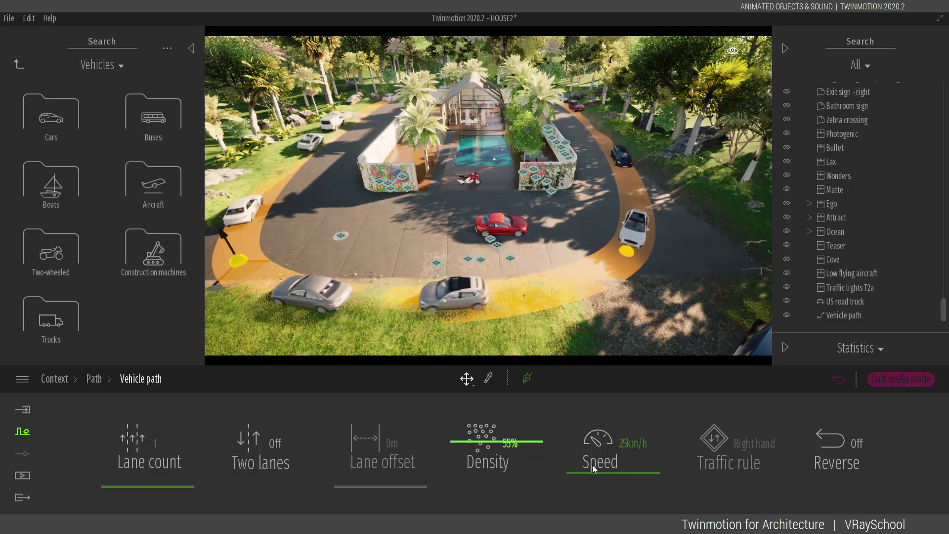
{"action": "left_click_drag", "start_coordinate": [591, 458], "coordinate": [593, 431]}
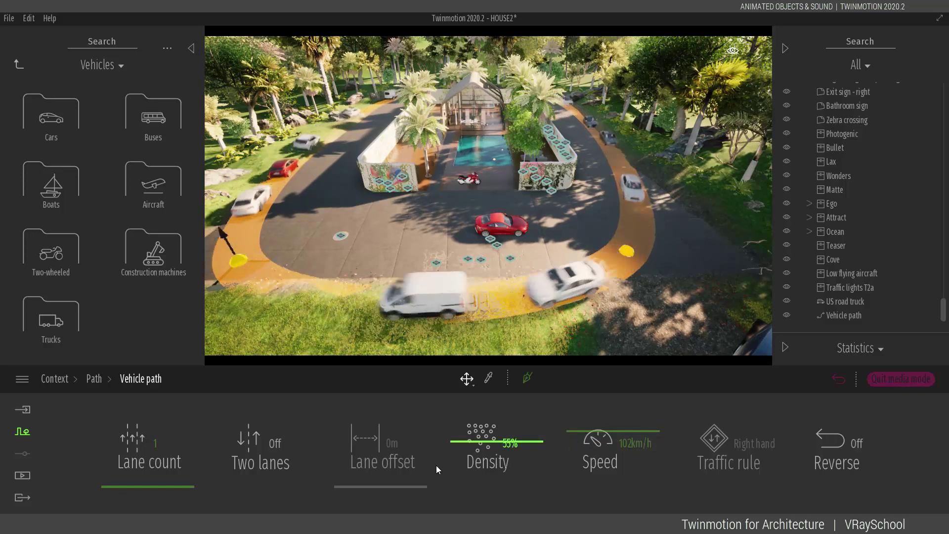
Turn on Two lanes for the vehicle path and set its speed to 31km/h.
{"action": "left_click", "coordinate": [276, 444]}
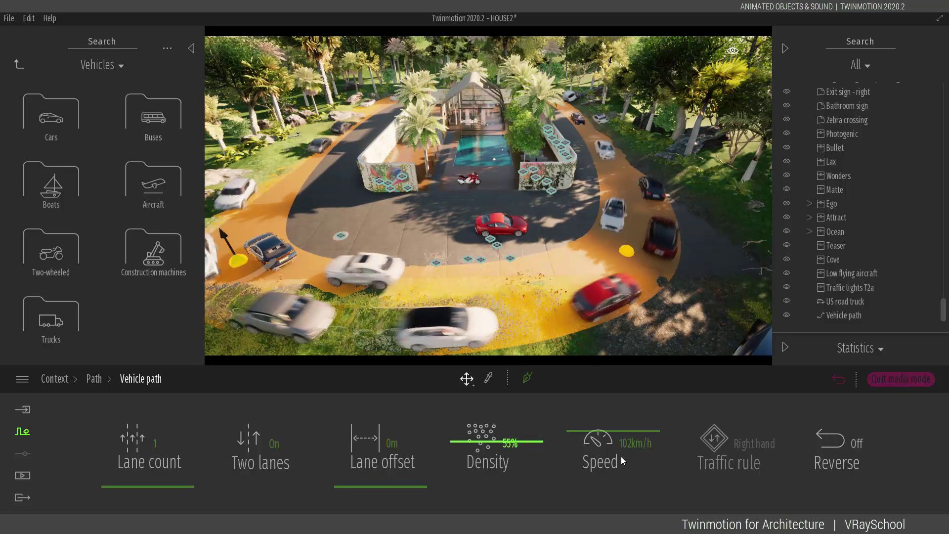
{"action": "left_click_drag", "start_coordinate": [633, 462], "coordinate": [634, 470]}
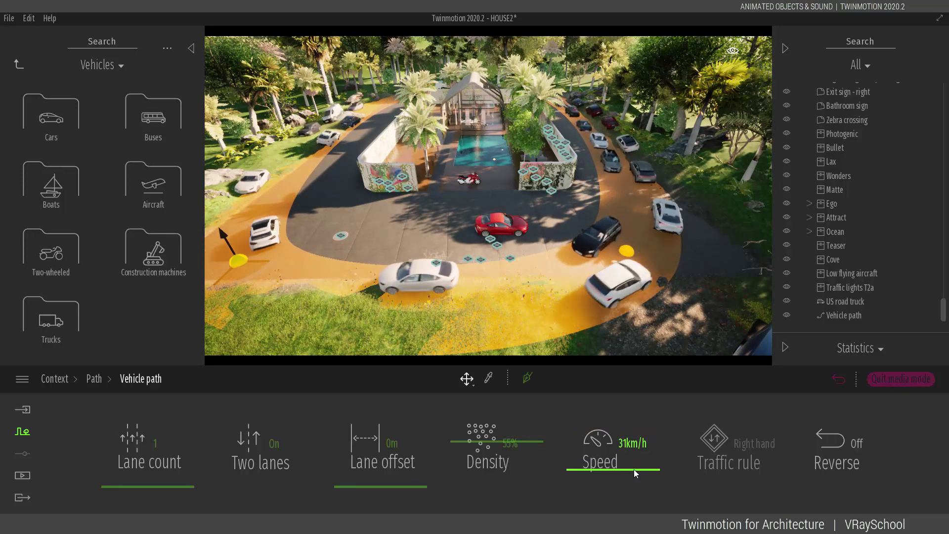
Set the vehicle path's lane count to 3 and its lane offset to 2m.
{"action": "right_click_drag", "start_coordinate": [526, 308], "coordinate": [526, 257]}
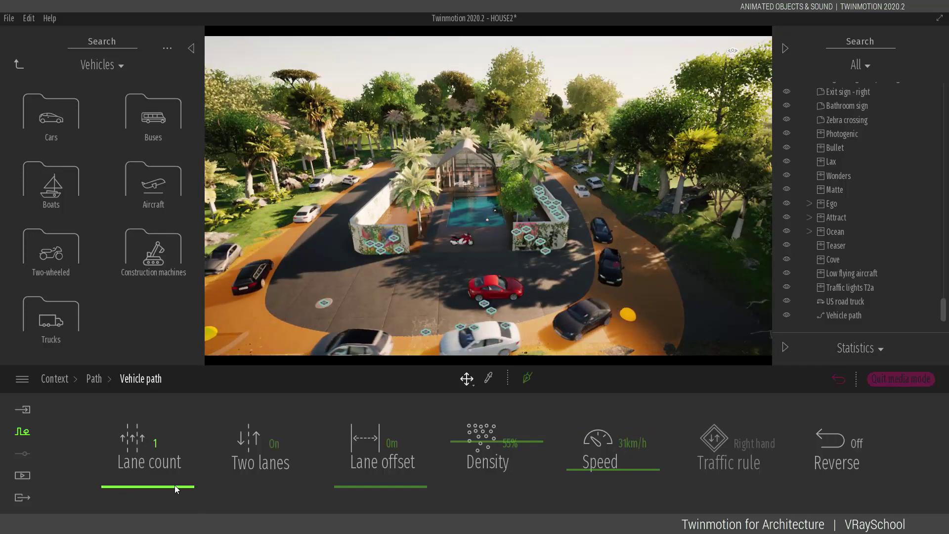
{"action": "left_click_drag", "start_coordinate": [176, 489], "coordinate": [179, 463]}
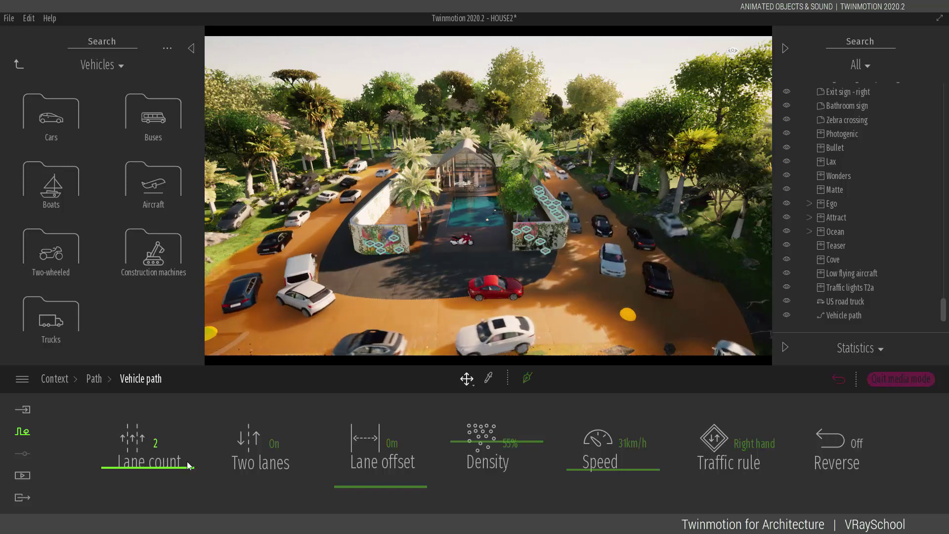
{"action": "left_click_drag", "start_coordinate": [186, 465], "coordinate": [189, 449]}
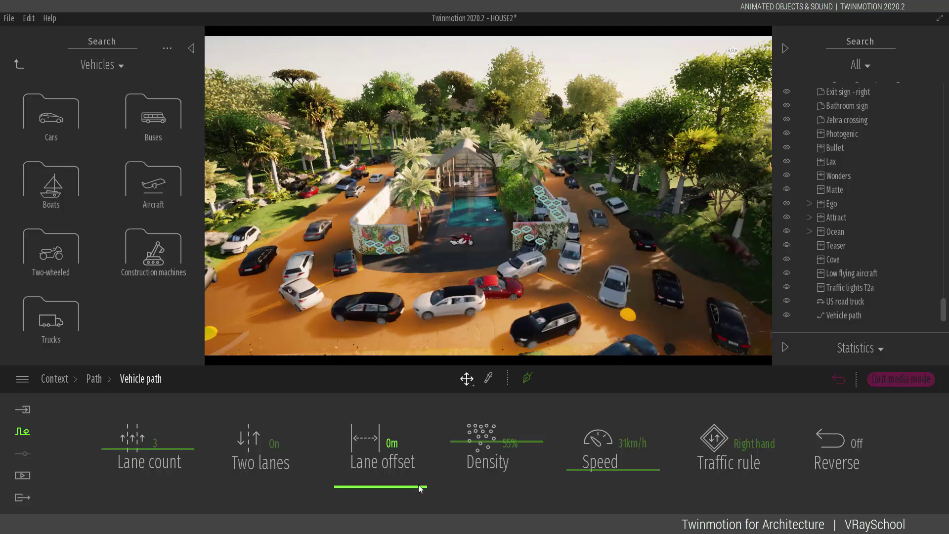
{"action": "left_click_drag", "start_coordinate": [423, 464], "coordinate": [426, 441]}
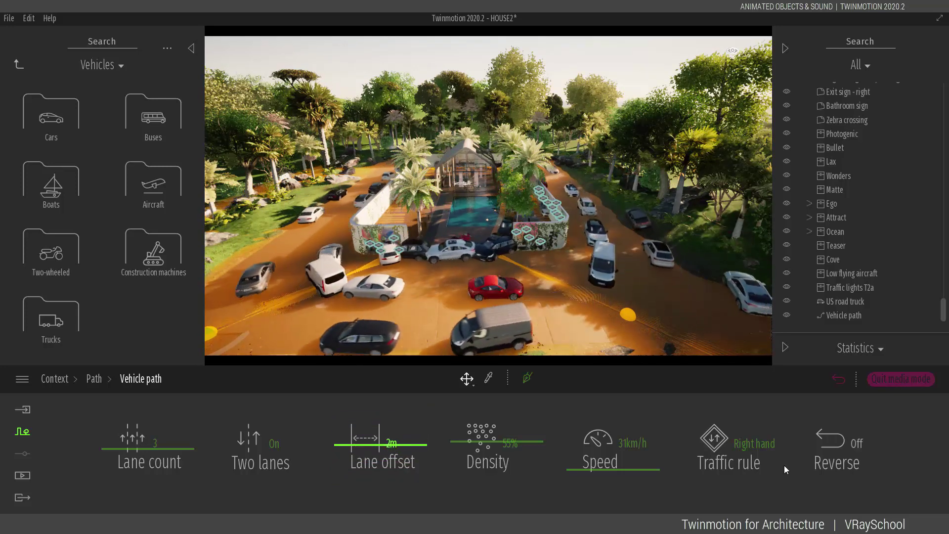
Turn on Reverse for the vehicle path, with the density at 26% and the speed at 150km/h.
{"action": "left_click", "coordinate": [856, 445]}
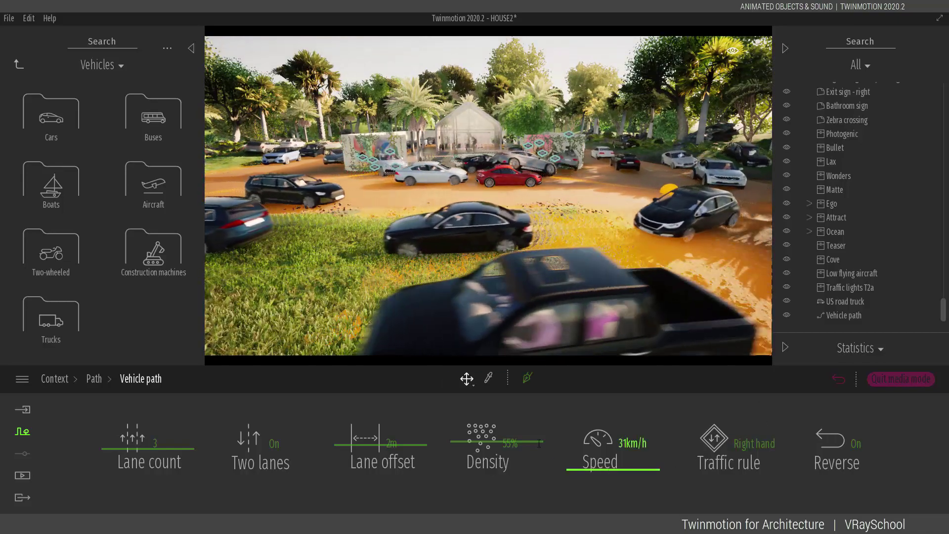
{"action": "left_click_drag", "start_coordinate": [526, 453], "coordinate": [522, 467]}
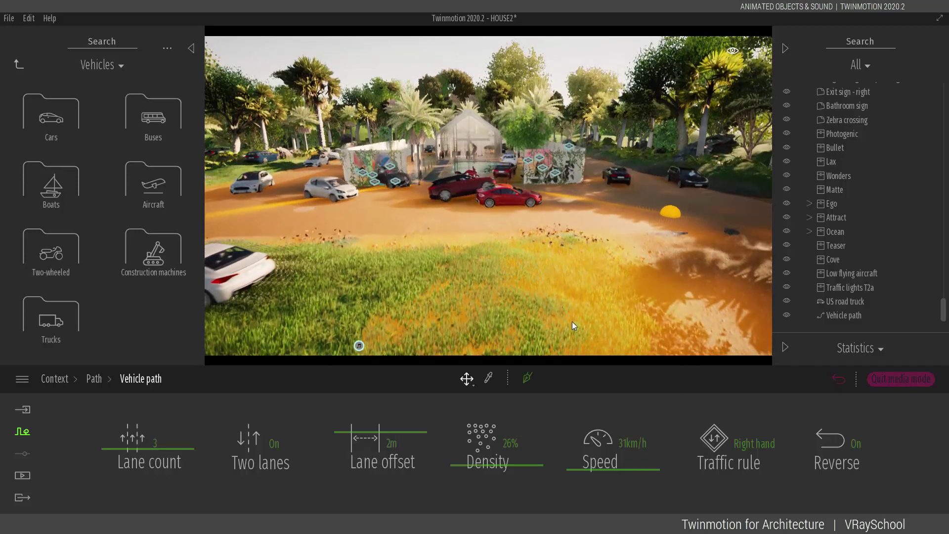
{"action": "left_click_drag", "start_coordinate": [643, 467], "coordinate": [657, 349]}
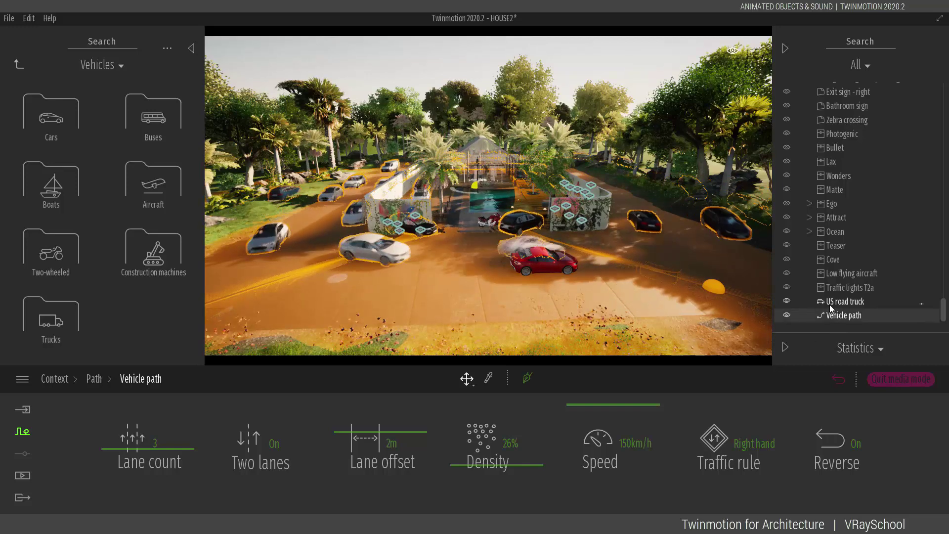
Delete the vehicle path from the scene and start a new bicycle path.
{"action": "key", "text": "Delete"}
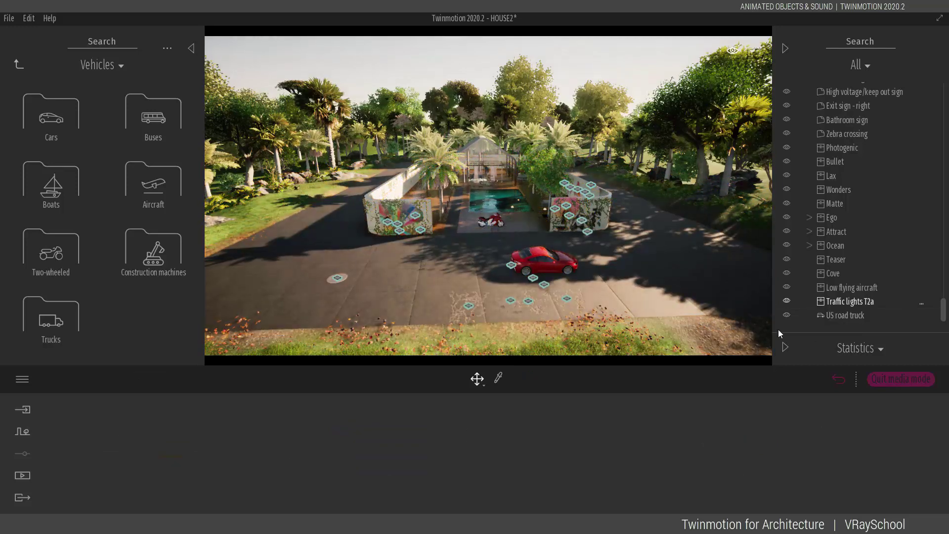
{"action": "left_click", "coordinate": [24, 431]}
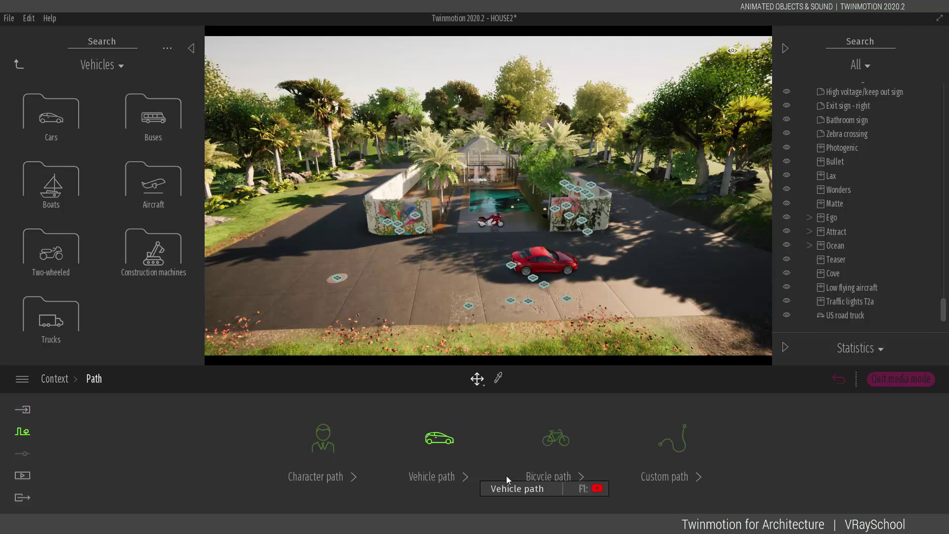
{"action": "left_click", "coordinate": [566, 439]}
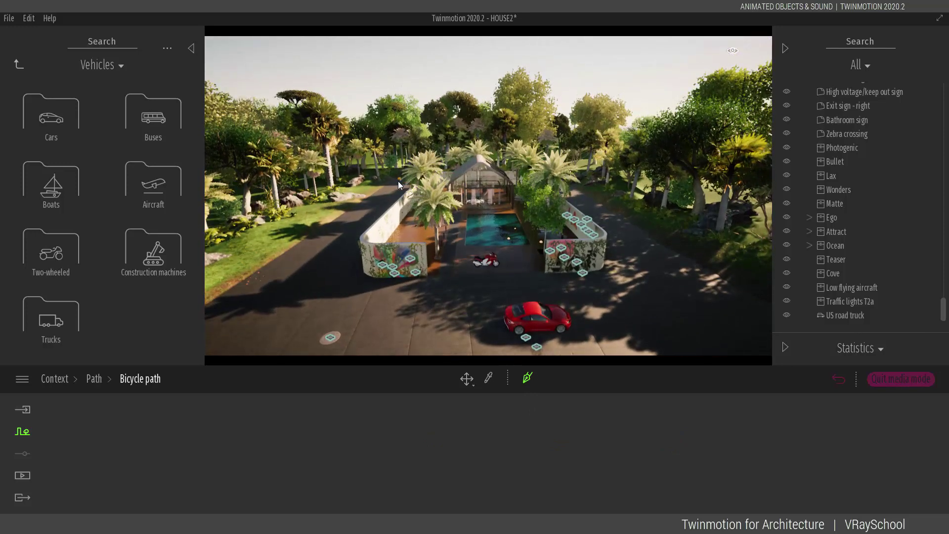
Draw a bicycle path around the house, along both side roads and across the paved front area.
{"action": "left_click", "coordinate": [398, 181]}
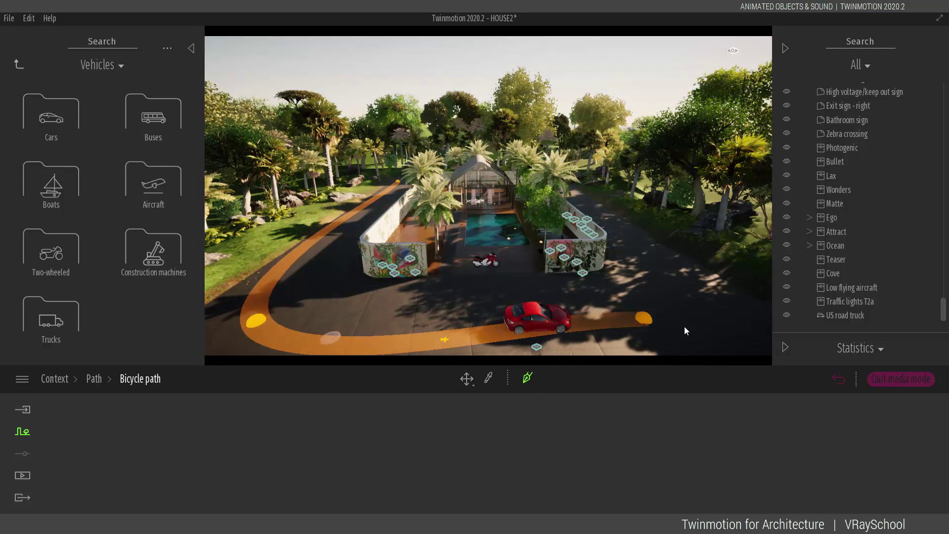
{"action": "left_click", "coordinate": [569, 184]}
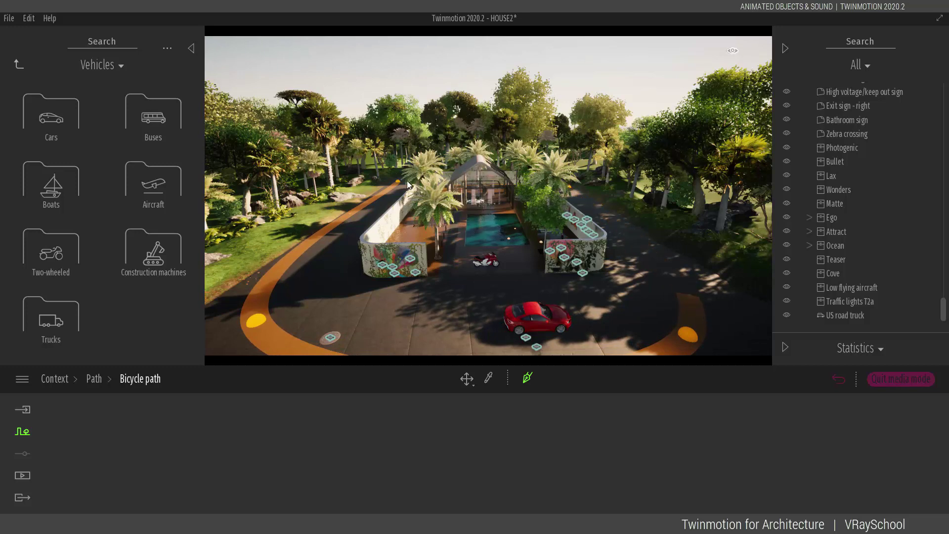
{"action": "left_click", "coordinate": [469, 183]}
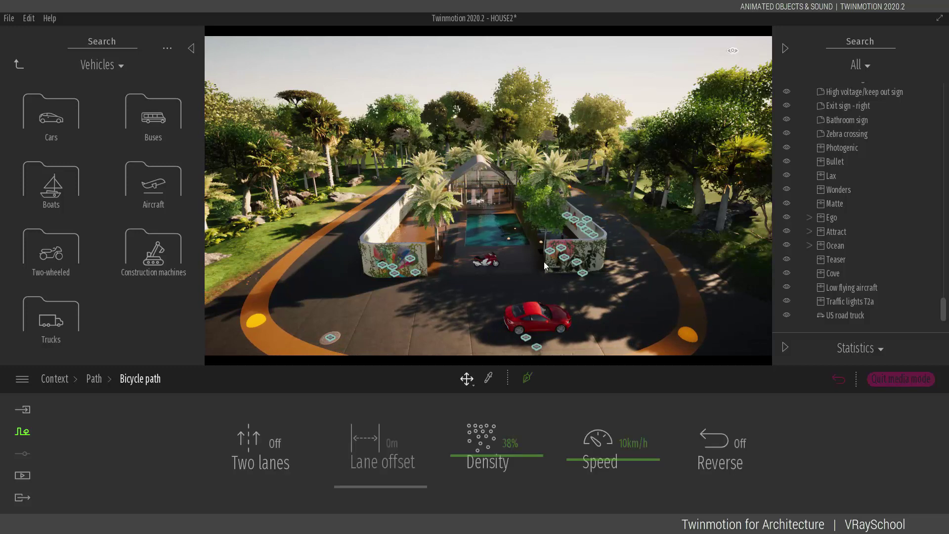
Turn on Two lanes for the bicycle path, keep the lane offset at 0m and set the density to 96%.
{"action": "key", "text": "q"}
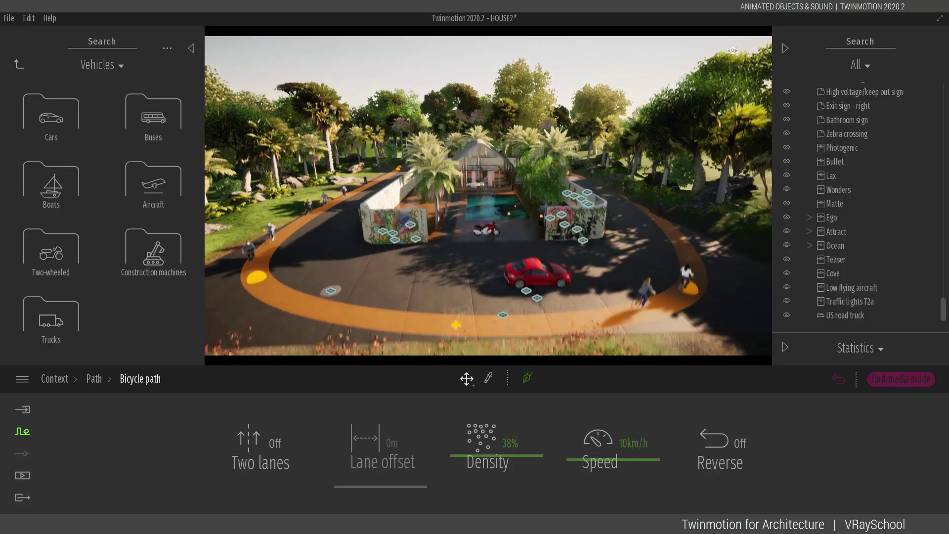
{"action": "key", "text": "w"}
{"action": "key", "text": "q"}
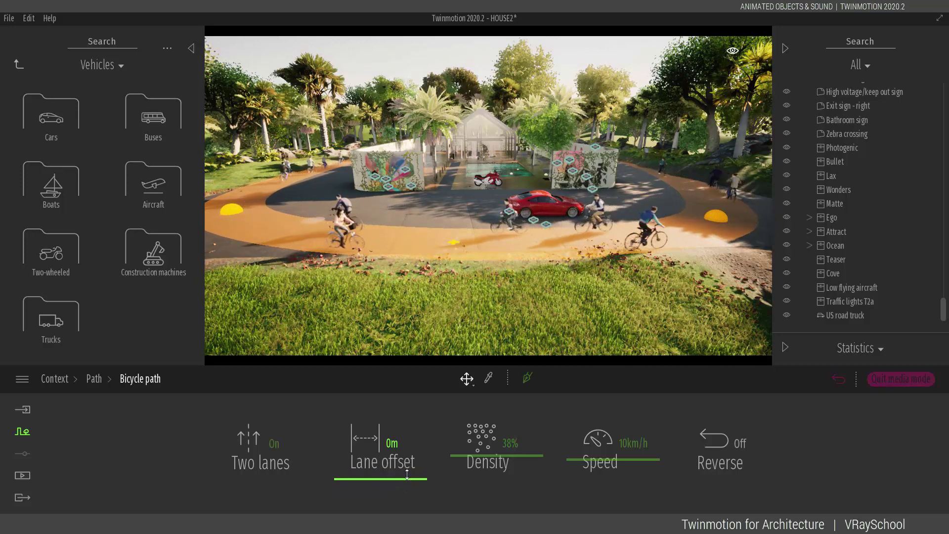
{"action": "left_click_drag", "start_coordinate": [407, 475], "coordinate": [411, 448]}
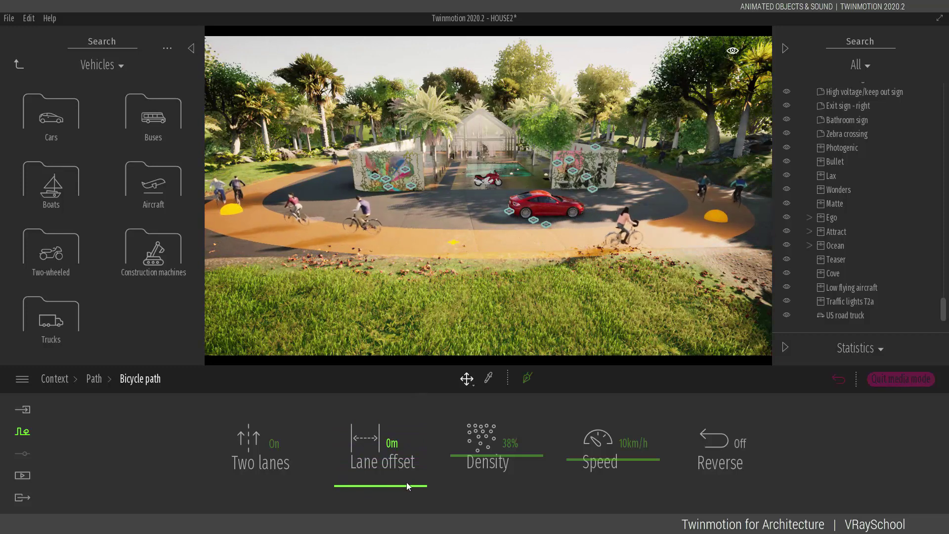
{"action": "left_click_drag", "start_coordinate": [532, 454], "coordinate": [536, 406]}
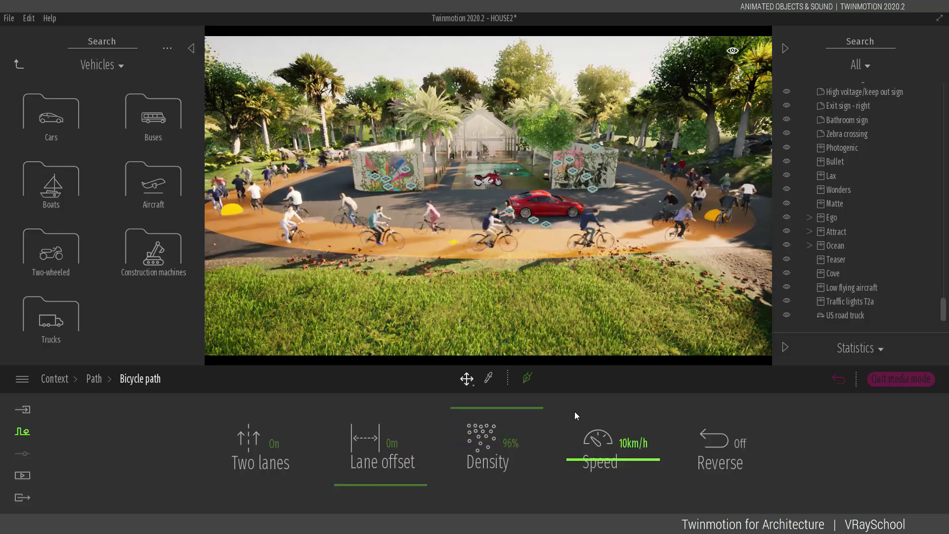
{"action": "key", "text": "Escape"}
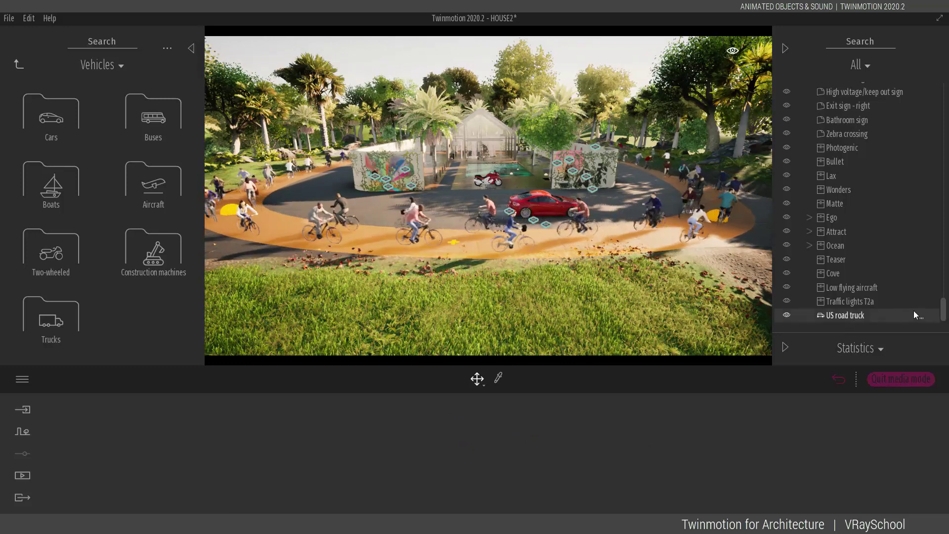
Set the bicycle path's speed to 30km/h and turn on Reverse.
{"action": "left_click", "coordinate": [722, 217]}
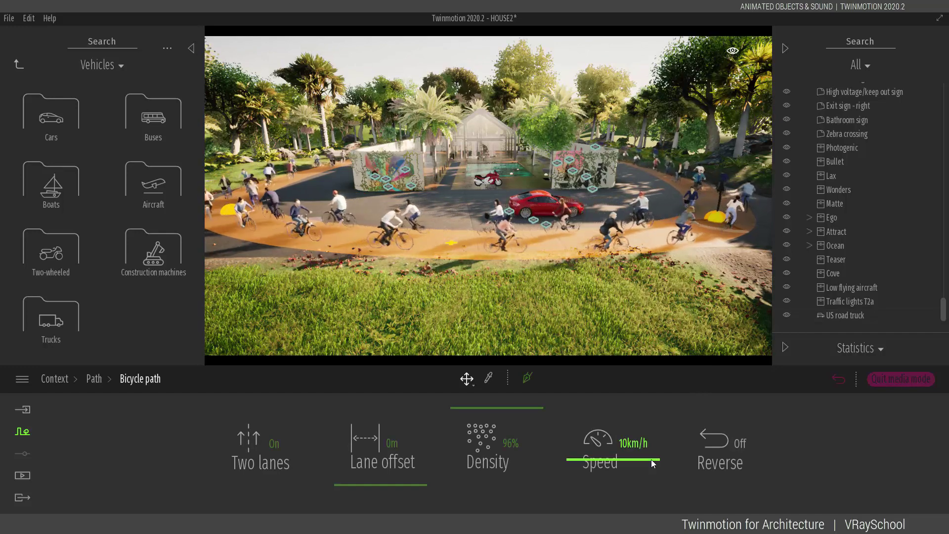
{"action": "left_click_drag", "start_coordinate": [651, 459], "coordinate": [654, 403]}
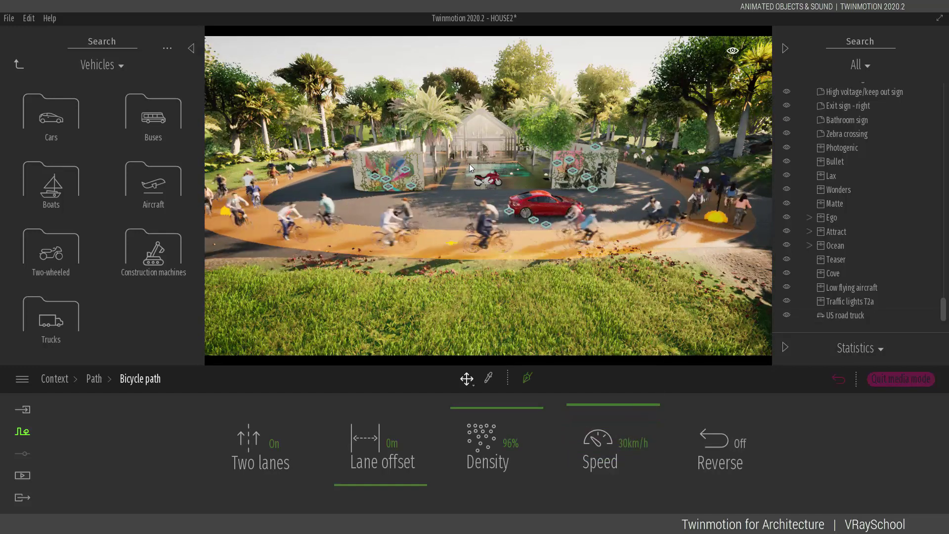
{"action": "left_click", "coordinate": [740, 444]}
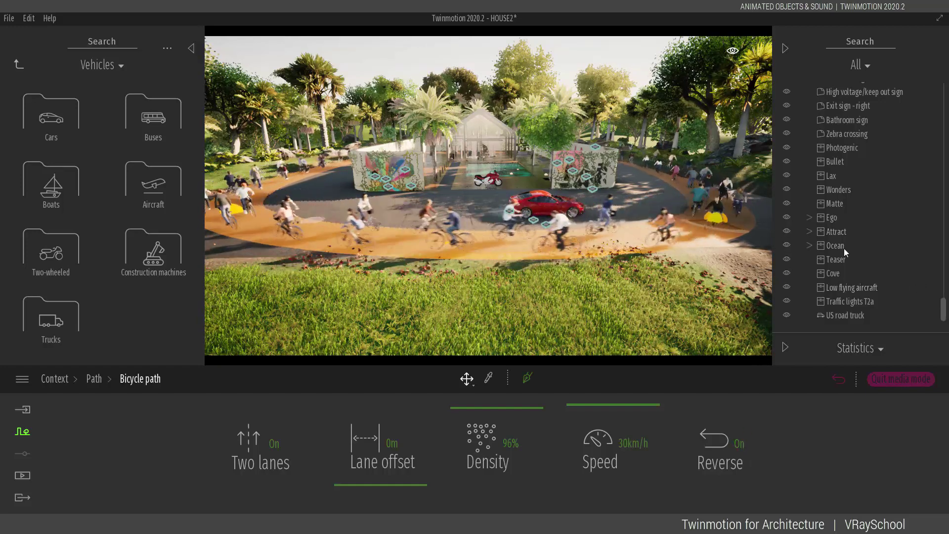
Delete the bicycle path's points across the paved front area and along the side road of the house.
{"action": "left_click", "coordinate": [714, 218]}
{"action": "left_click_drag", "start_coordinate": [717, 219], "coordinate": [702, 233]}
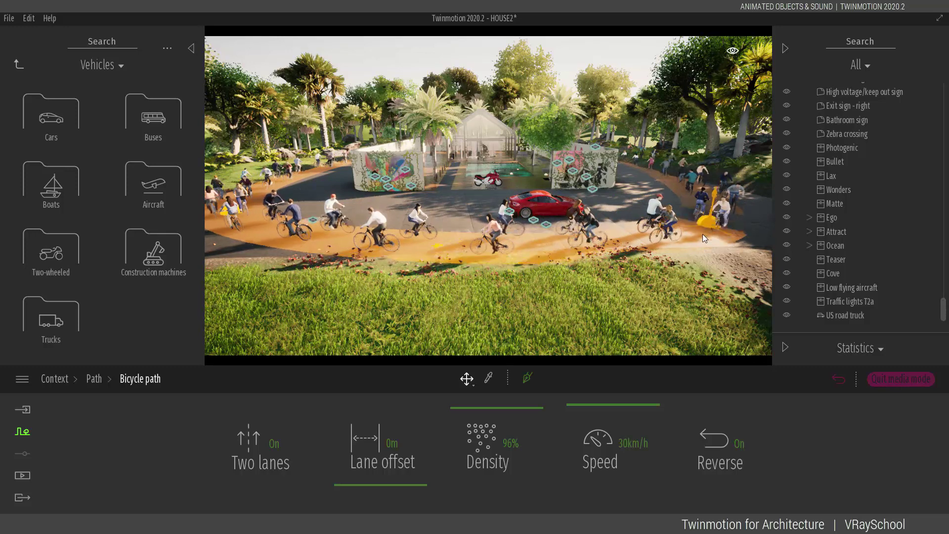
{"action": "key", "text": "Escape"}
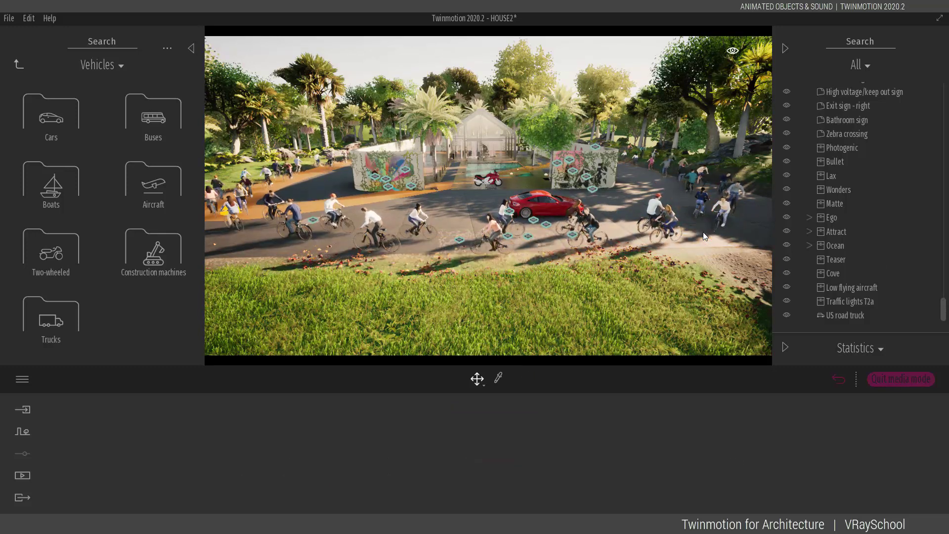
{"action": "left_click", "coordinate": [224, 212]}
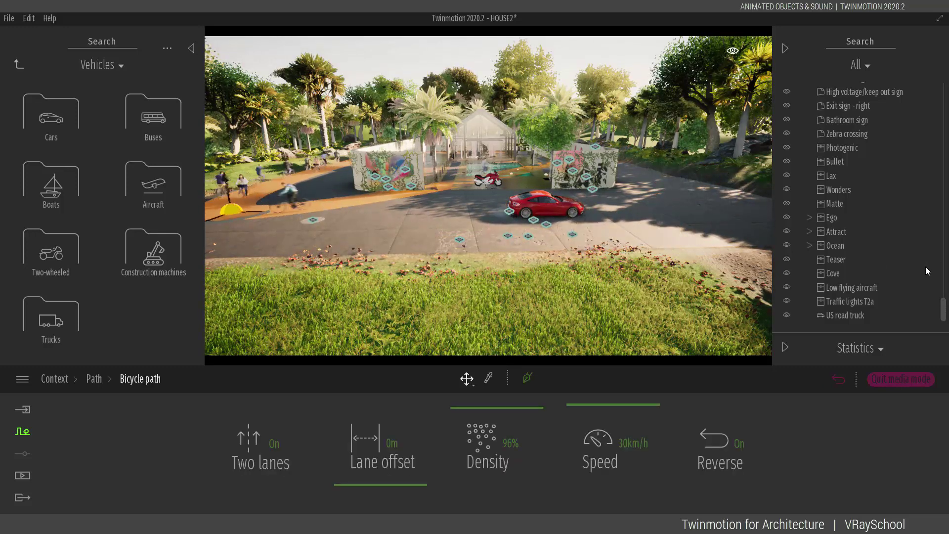
{"action": "middle_click_drag", "start_coordinate": [517, 181], "coordinate": [516, 279]}
{"action": "key", "text": "Escape"}
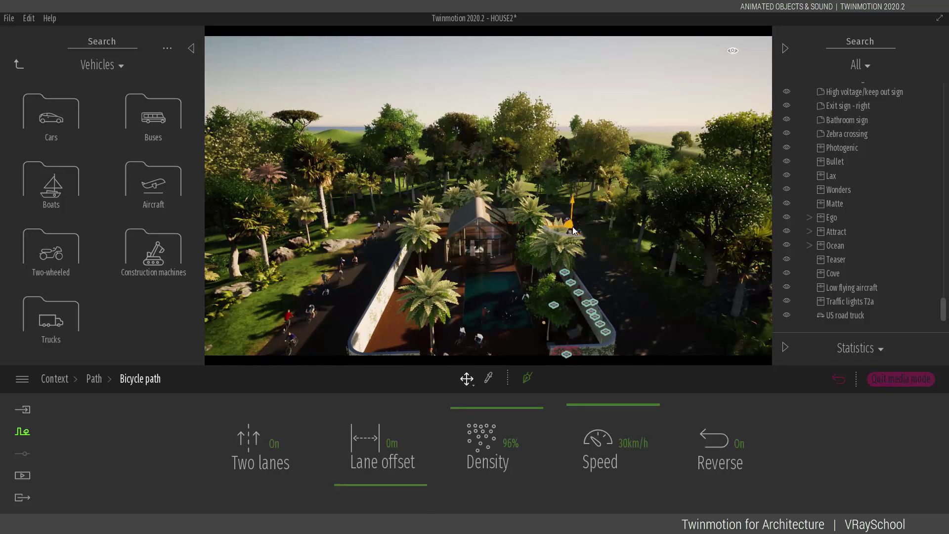
{"action": "key", "text": "Delete"}
{"action": "middle_click_drag", "start_coordinate": [464, 224], "coordinate": [481, 210]}
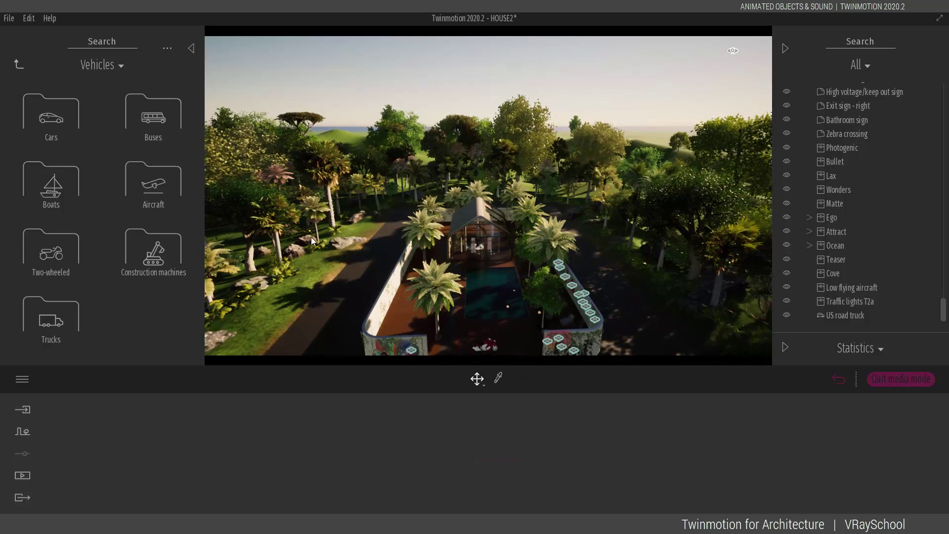
Draw a custom path over the hills and trees behind the house, extending toward the sky.
{"action": "left_click", "coordinate": [29, 432]}
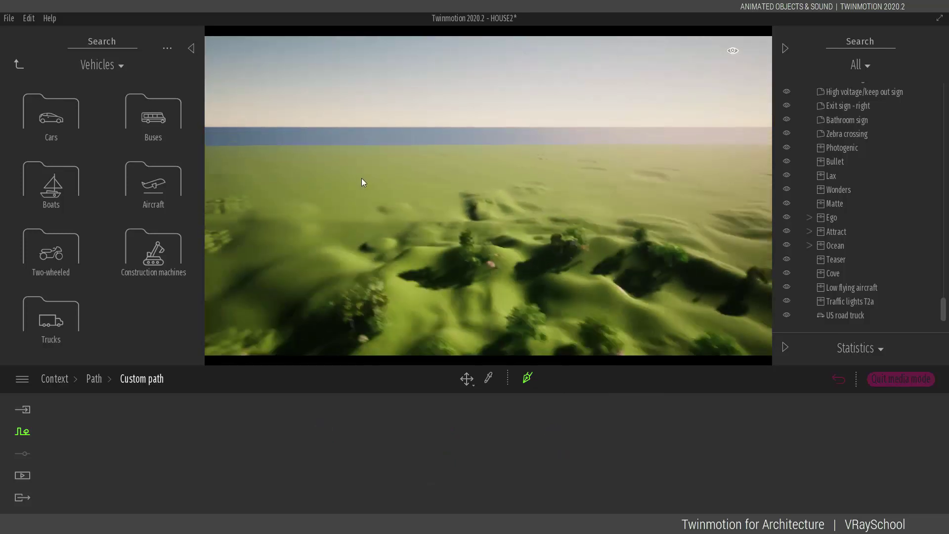
{"action": "key", "text": "super"}
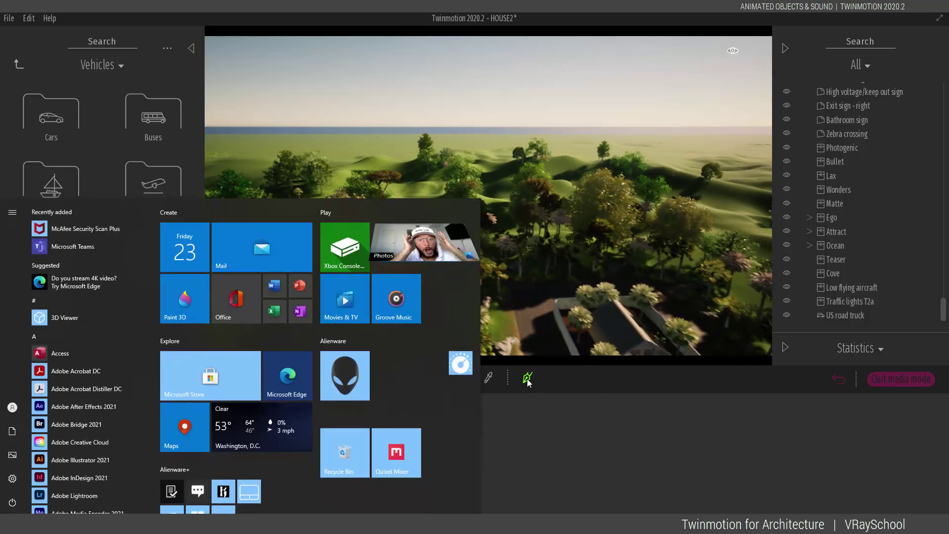
{"action": "key", "text": "super"}
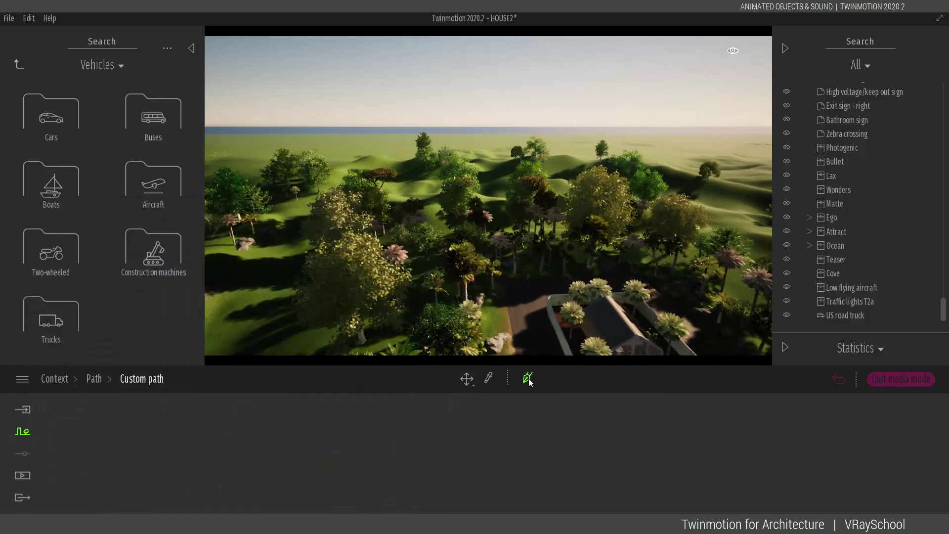
{"action": "left_click", "coordinate": [281, 219]}
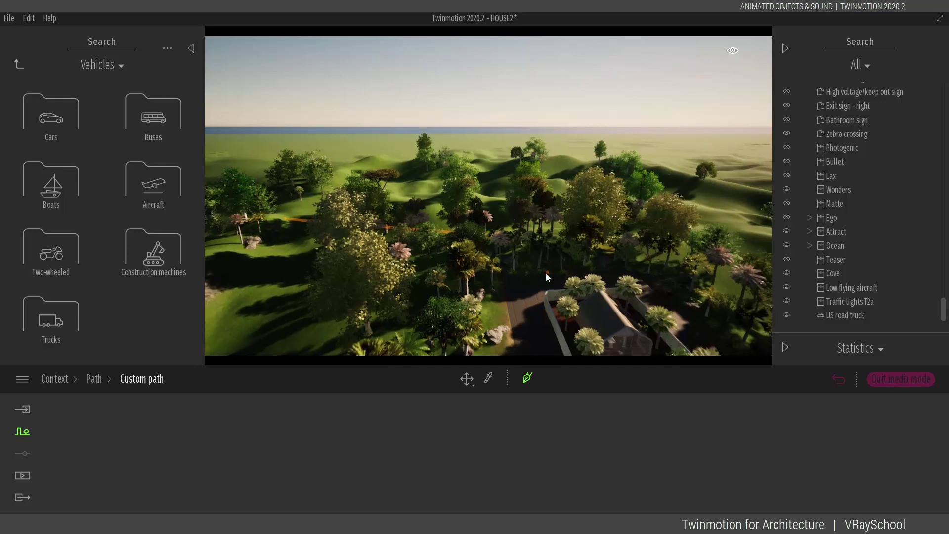
{"action": "key", "text": "s"}
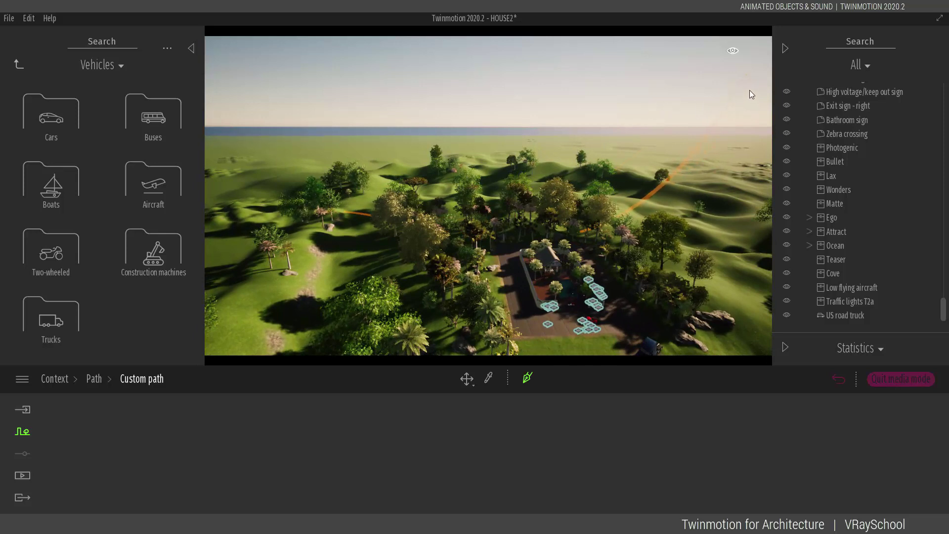
{"action": "key", "text": "s"}
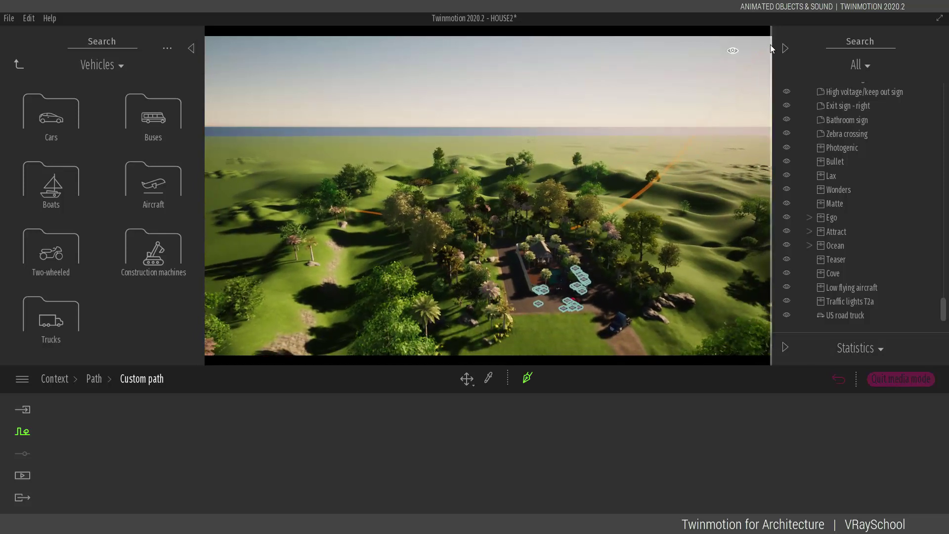
{"action": "double_click", "coordinate": [562, 214]}
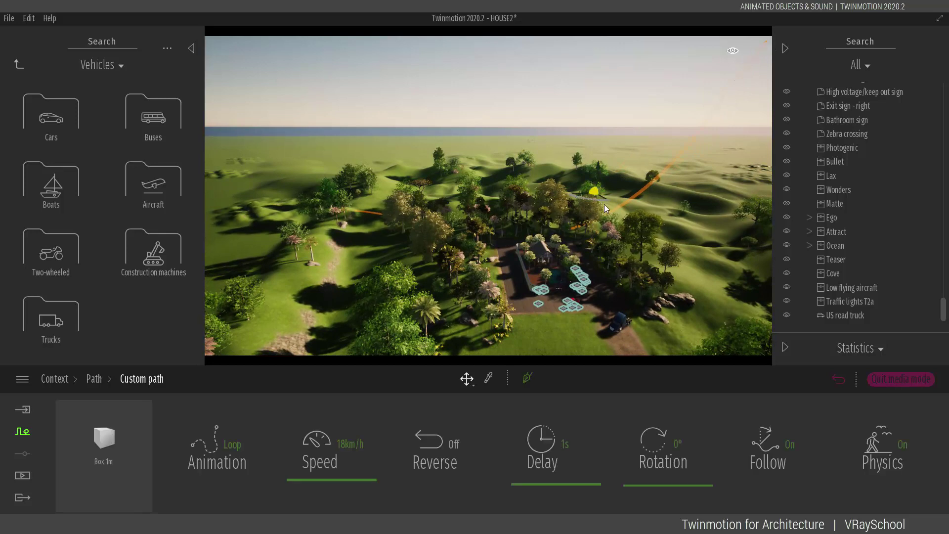
{"action": "left_click", "coordinate": [601, 176]}
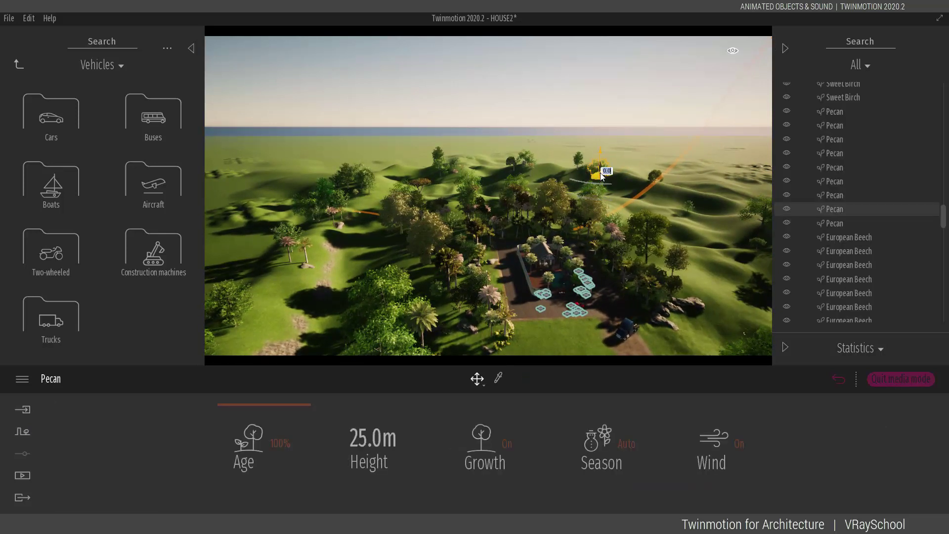
{"action": "left_click", "coordinate": [614, 176]}
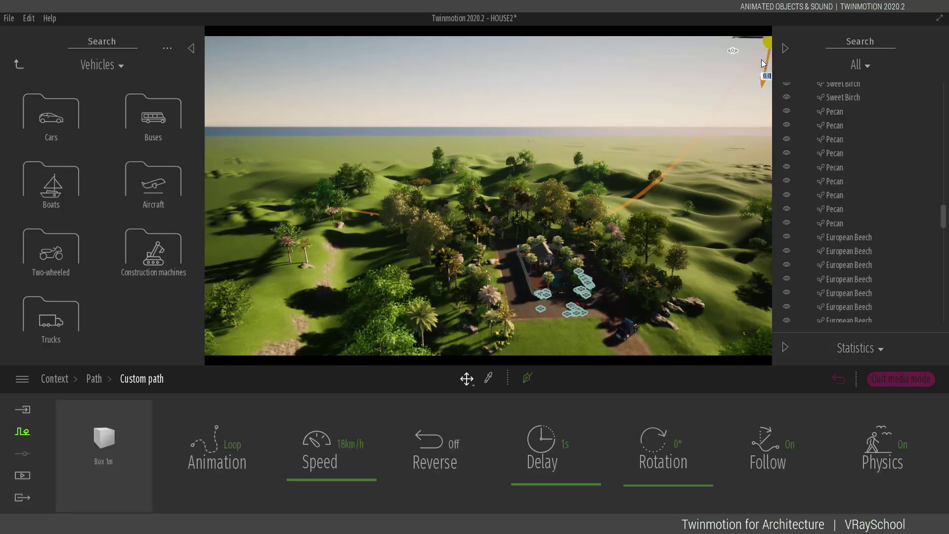
{"action": "right_click_drag", "start_coordinate": [416, 150], "coordinate": [356, 148]}
{"action": "key", "text": "s"}
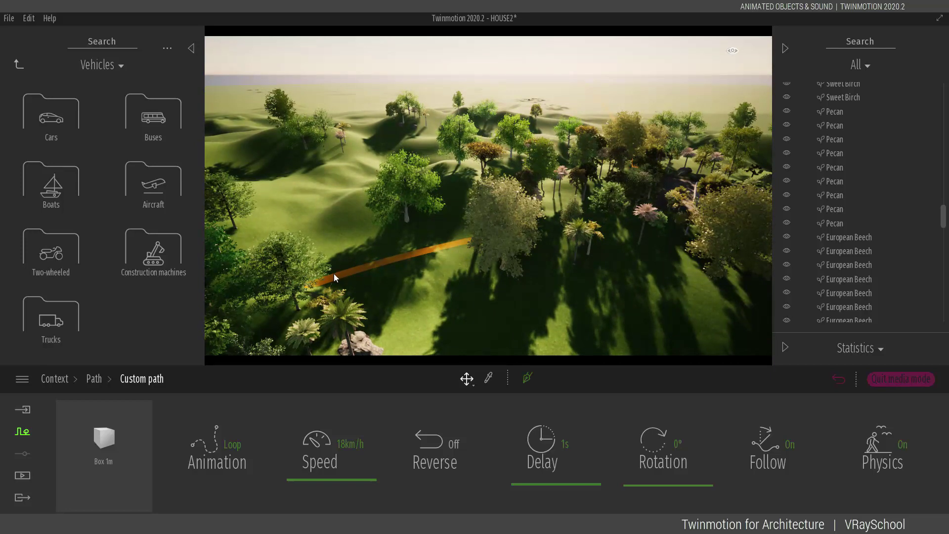
Undo the last edits to the paths around the house.
{"action": "left_click", "coordinate": [349, 272]}
{"action": "right_click_drag", "start_coordinate": [645, 229], "coordinate": [529, 107]}
{"action": "right_click_drag", "start_coordinate": [487, 64], "coordinate": [585, 112]}
{"action": "key", "text": "s"}
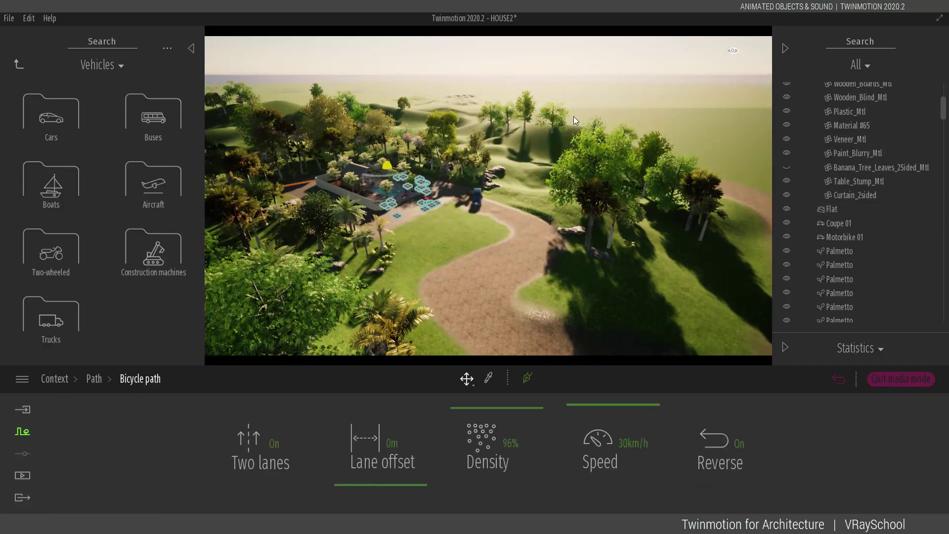
{"action": "key", "text": "ctrl+z"}
{"action": "key", "text": "ctrl+z"}
{"action": "key", "text": "ctrl+z"}
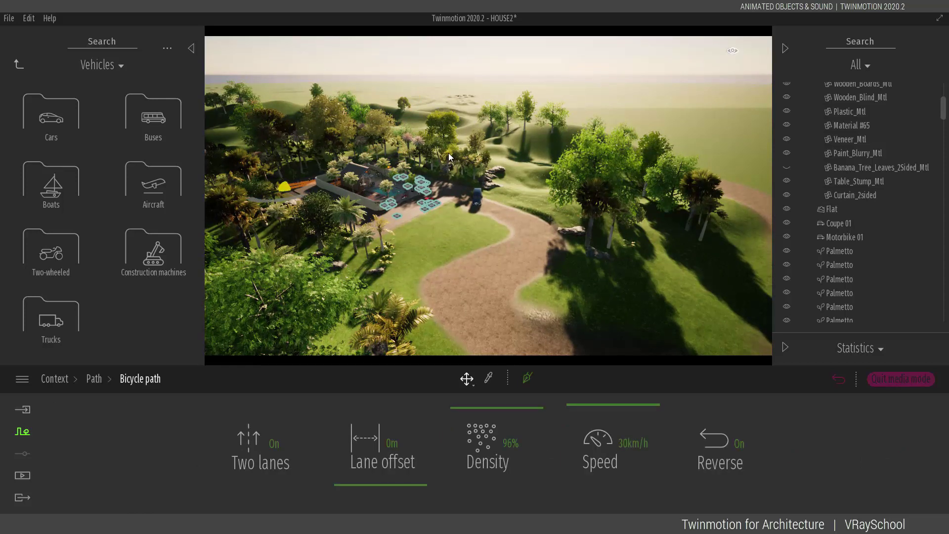
{"action": "key", "text": "ctrl+z"}
{"action": "key", "text": "ctrl+z"}
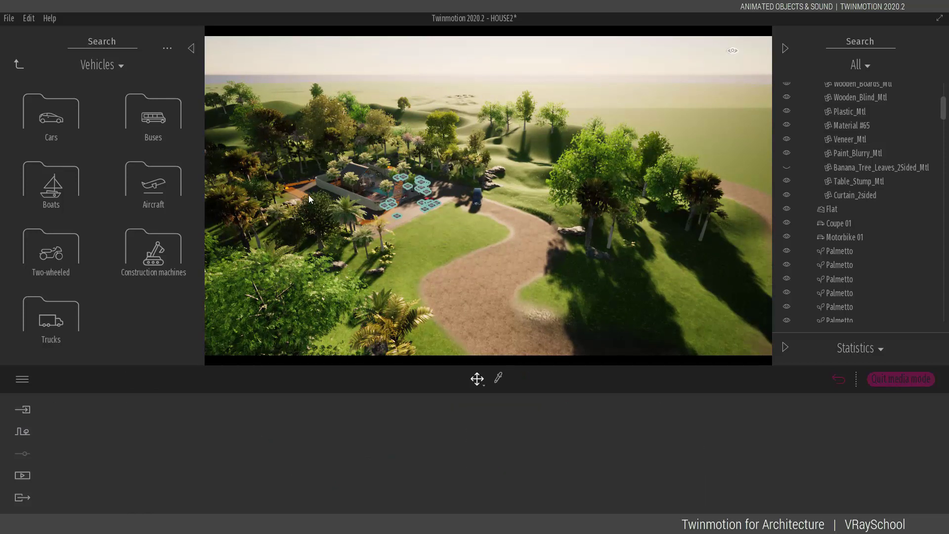
Delete the rest of the bicycle path around the house.
{"action": "left_click", "coordinate": [289, 189]}
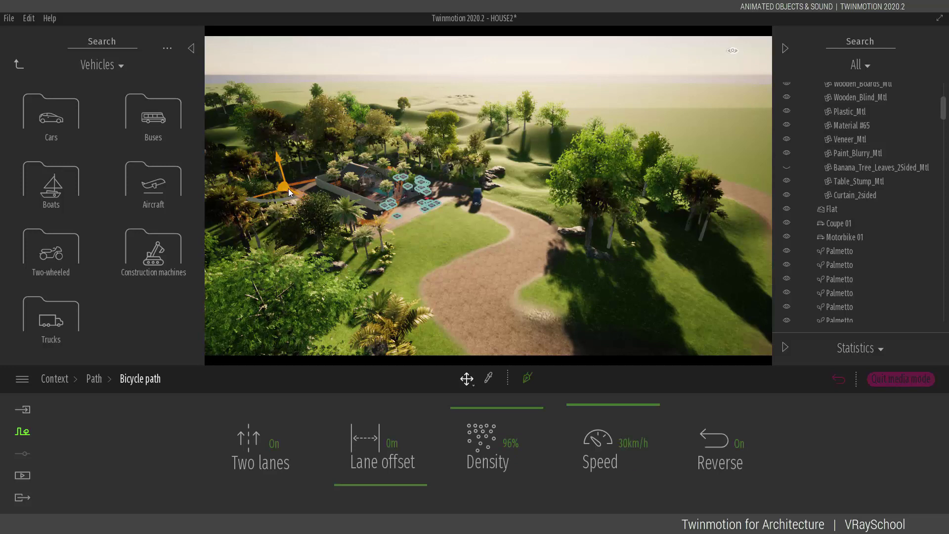
{"action": "key", "text": "Delete"}
{"action": "key", "text": "ctrl+z"}
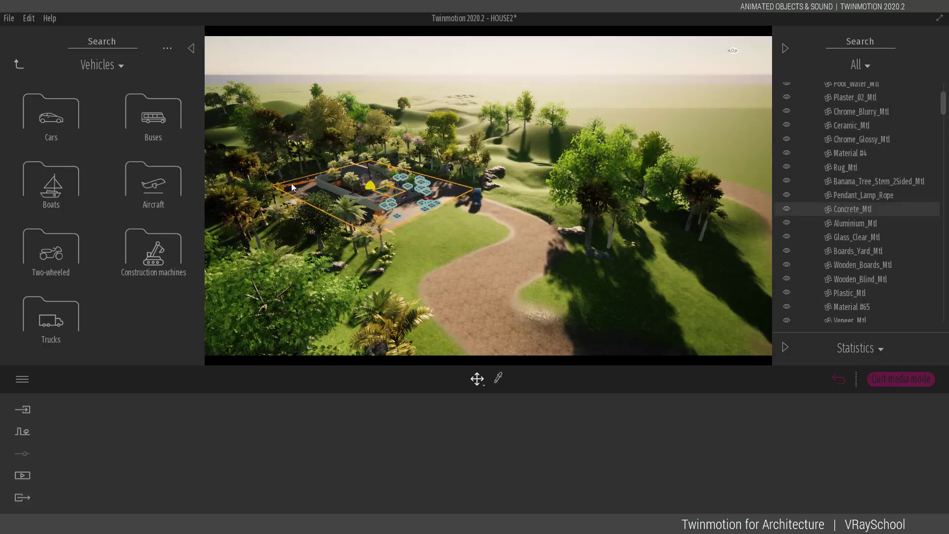
{"action": "left_click", "coordinate": [380, 213]}
{"action": "key", "text": "Delete"}
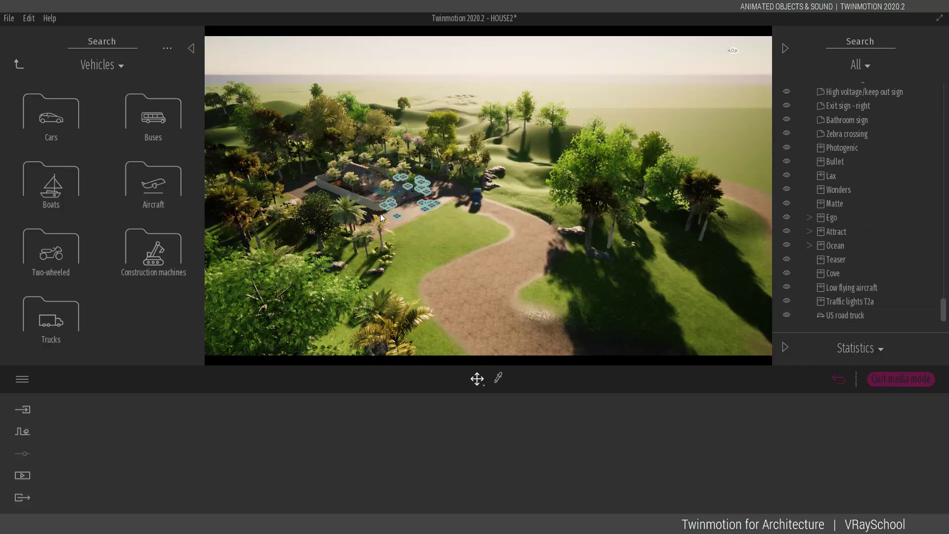
Draw a new custom path that rises from the gravel drive in front of the house into the sky.
{"action": "scroll", "coordinate": [445, 253], "scroll_direction": "up", "scroll_amount": 4}
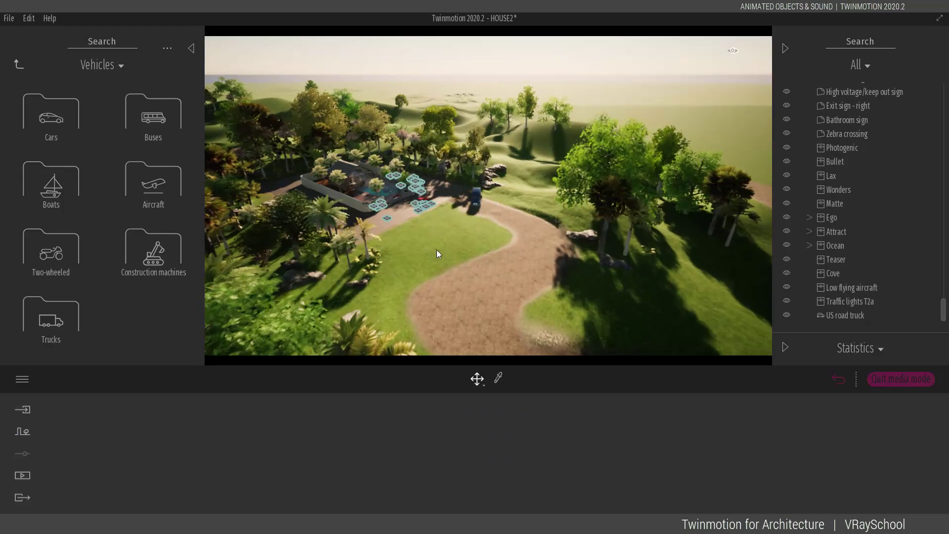
{"action": "right_click_drag", "start_coordinate": [460, 263], "coordinate": [653, 333]}
{"action": "middle_click_drag", "start_coordinate": [652, 334], "coordinate": [605, 345]}
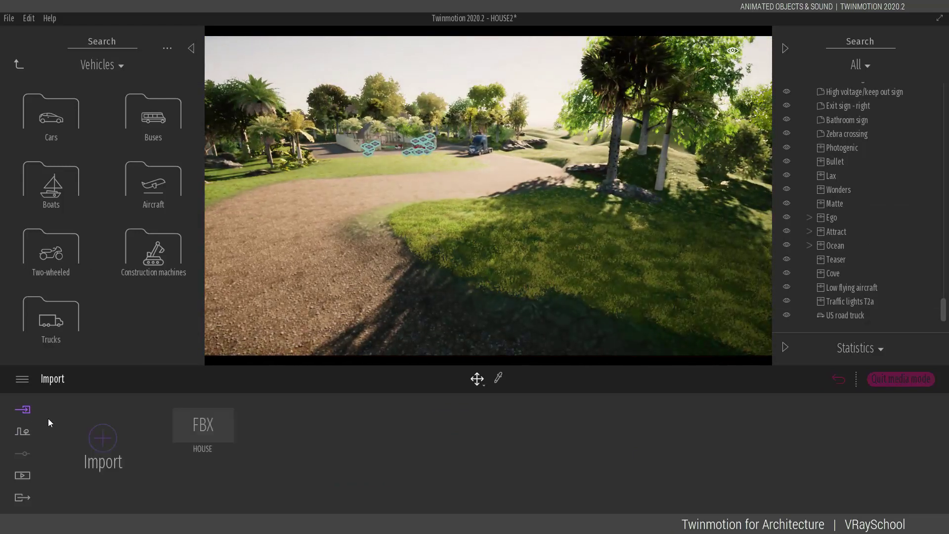
{"action": "left_click", "coordinate": [23, 434]}
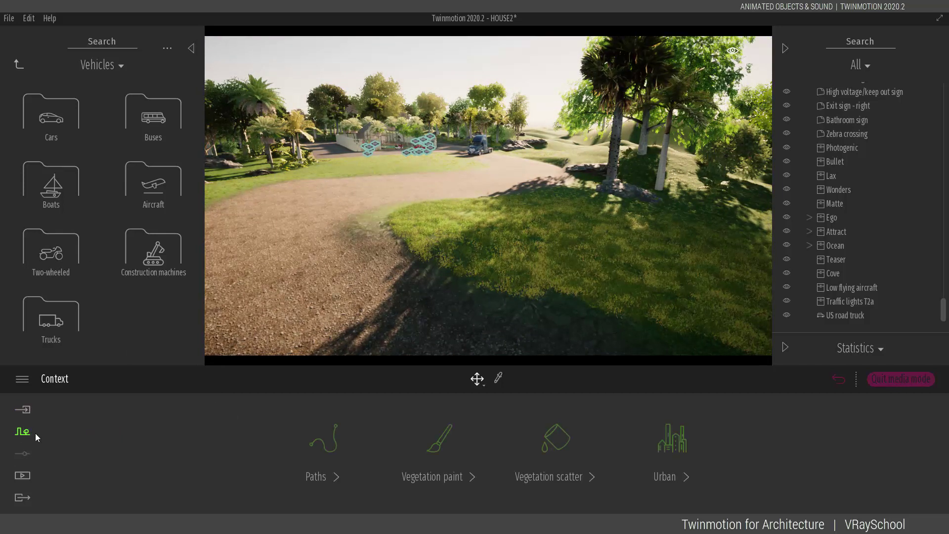
{"action": "left_click", "coordinate": [663, 447]}
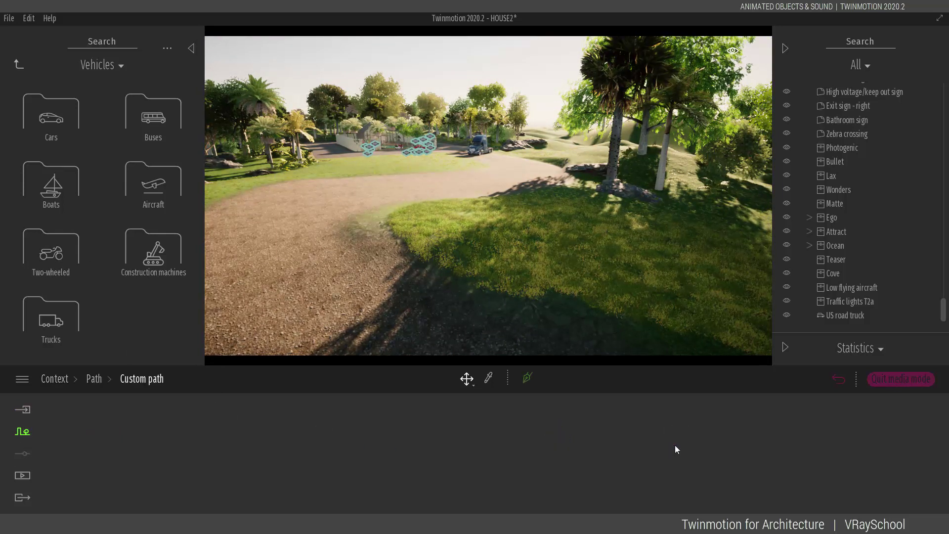
{"action": "left_click", "coordinate": [254, 197]}
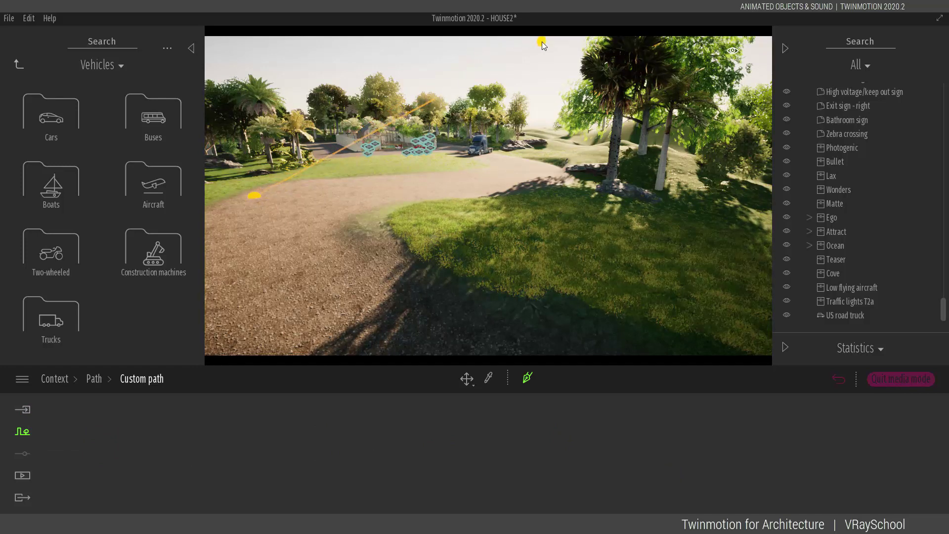
{"action": "key", "text": "s"}
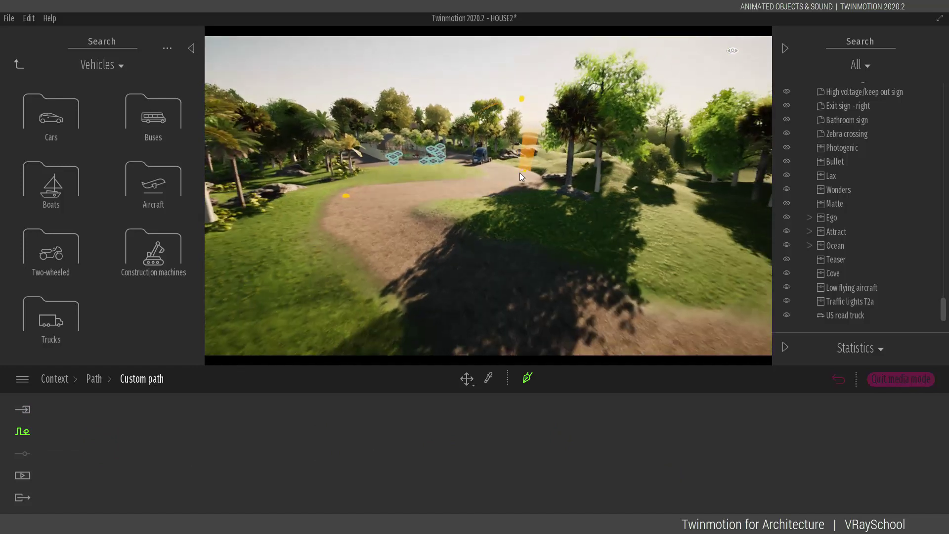
{"action": "left_click", "coordinate": [516, 174]}
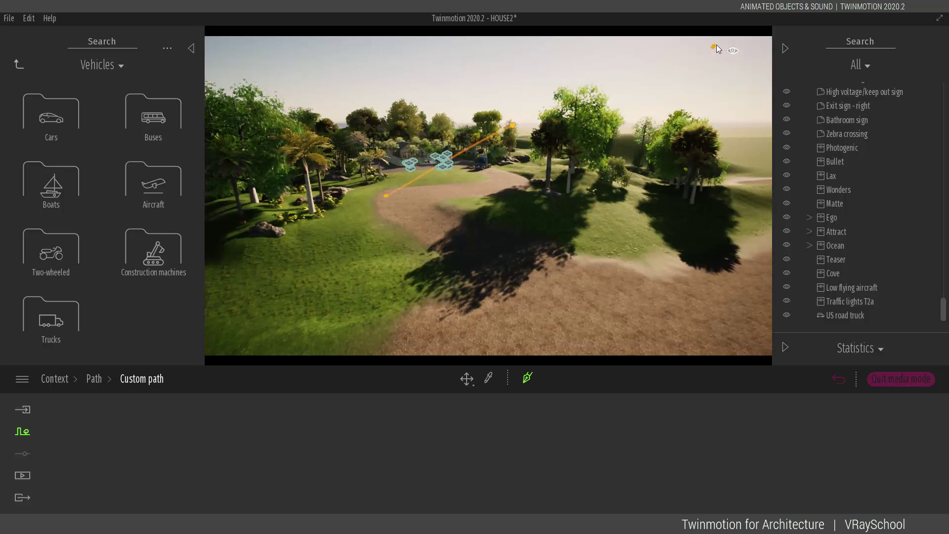
{"action": "key", "text": "Escape"}
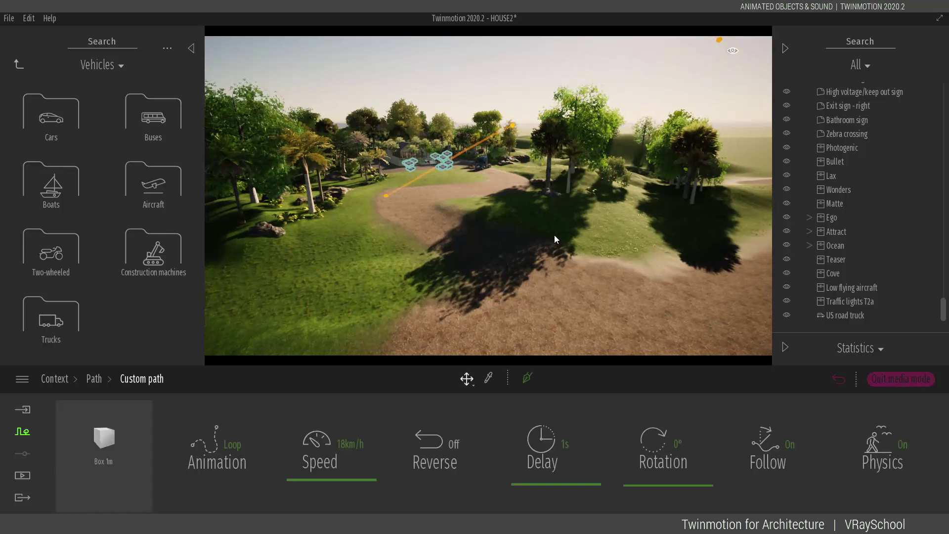
Turn off Physics for the custom path and set its speed to 49km/h.
{"action": "key", "text": "w"}
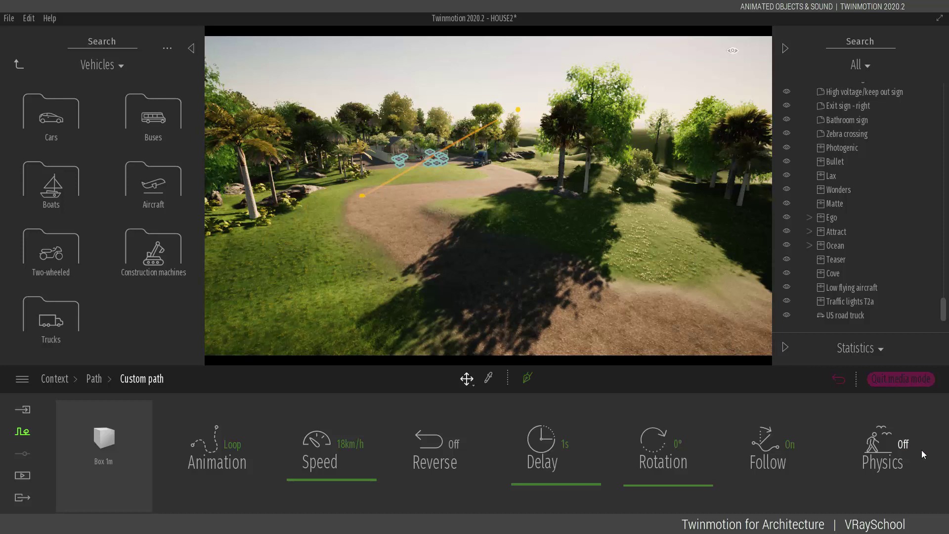
{"action": "mouse_move", "coordinate": [369, 484]}
{"action": "left_mouse_down"}
{"action": "mouse_move", "coordinate": [358, 471]}
{"action": "mouse_move", "coordinate": [373, 474]}
{"action": "left_mouse_up"}
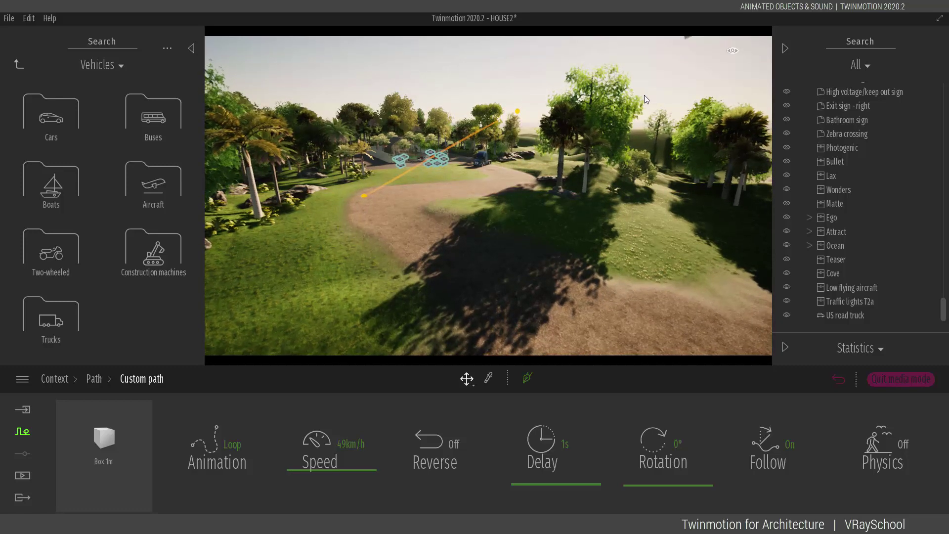
Assign the Plane 04 Flying model from the Aircraft library to the custom path in place of the Box 1m.
{"action": "left_click", "coordinate": [133, 196]}
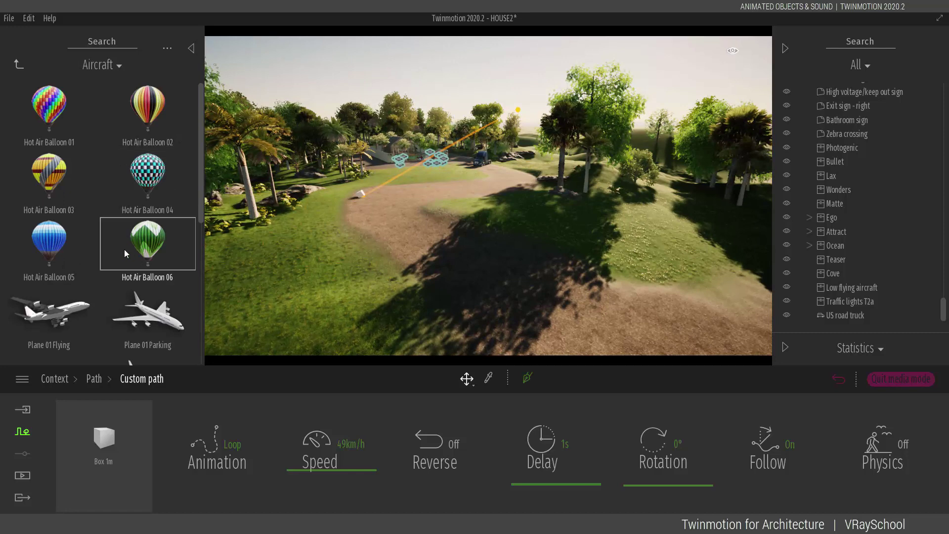
{"action": "scroll", "coordinate": [123, 249], "scroll_direction": "down", "scroll_amount": 3}
{"action": "mouse_move", "coordinate": [119, 252]}
{"action": "scroll", "coordinate": [118, 251], "scroll_direction": "down", "scroll_amount": 2}
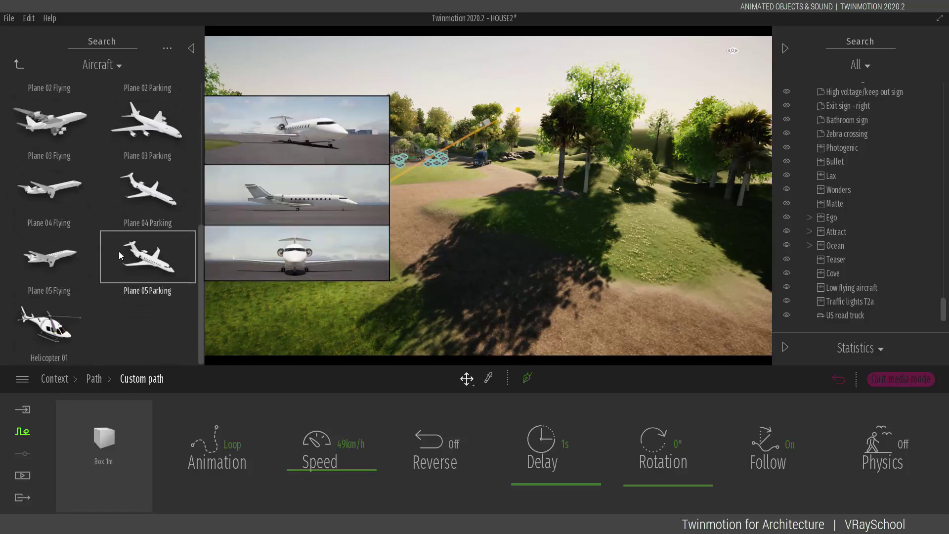
{"action": "scroll", "coordinate": [118, 252], "scroll_direction": "up", "scroll_amount": 1}
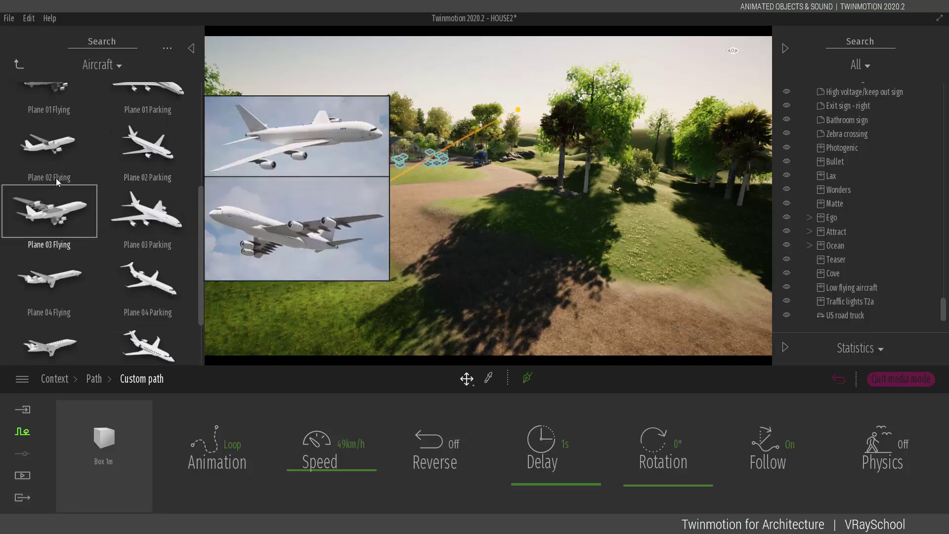
{"action": "scroll", "coordinate": [52, 153], "scroll_direction": "up", "scroll_amount": 1}
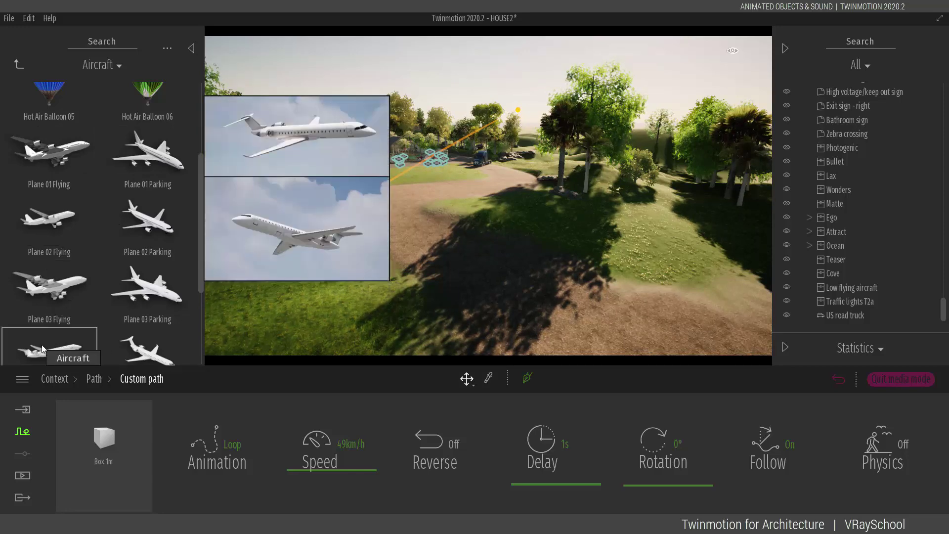
{"action": "left_click_drag", "start_coordinate": [42, 350], "coordinate": [113, 414]}
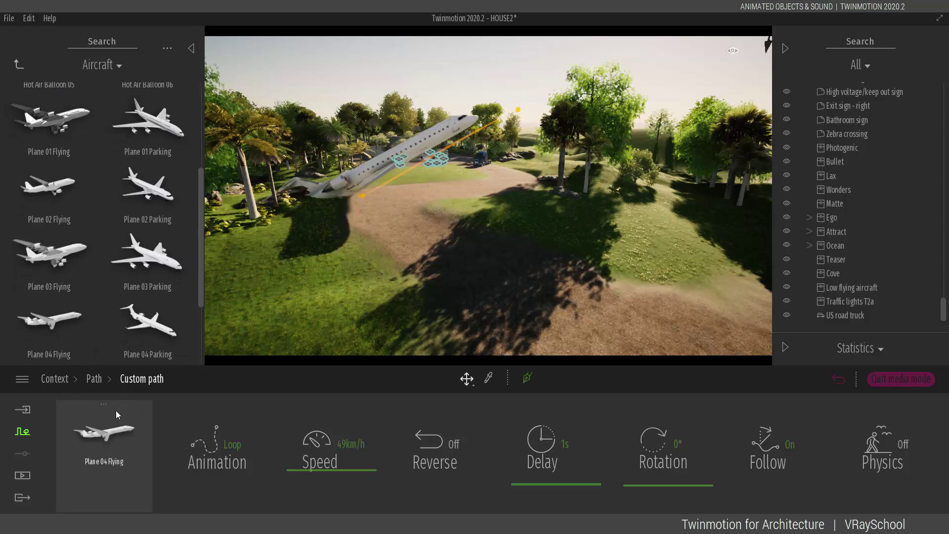
Move the custom path's starting point from the gravel drive back beyond the trees and adjust its height.
{"action": "right_click_drag", "start_coordinate": [547, 200], "coordinate": [697, 221]}
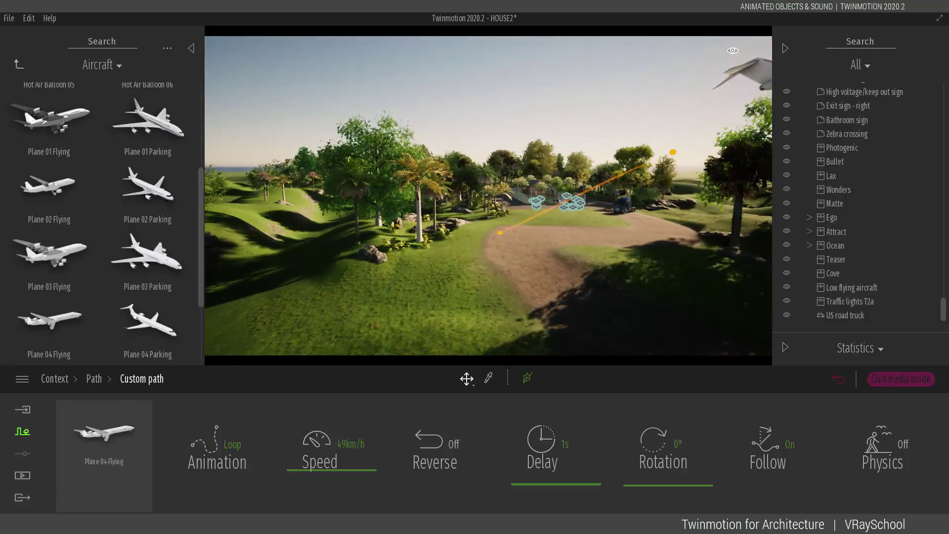
{"action": "middle_click_drag", "start_coordinate": [697, 221], "coordinate": [560, 299]}
{"action": "left_click", "coordinate": [560, 292]}
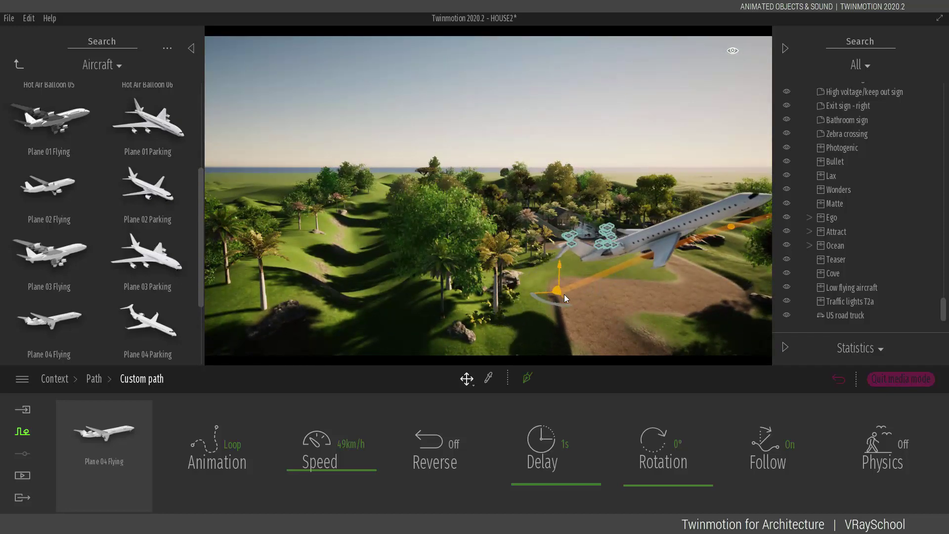
{"action": "left_click_drag", "start_coordinate": [563, 295], "coordinate": [457, 198]}
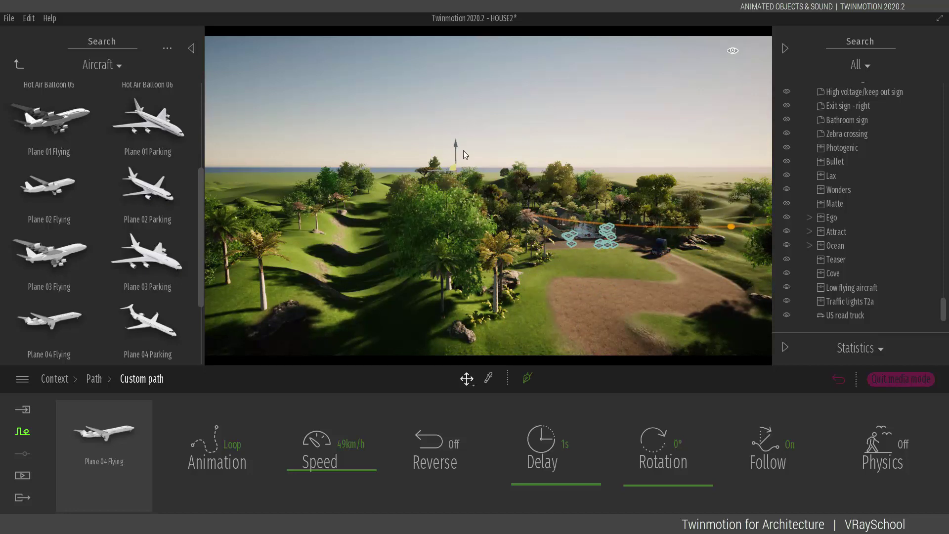
{"action": "left_click_drag", "start_coordinate": [457, 151], "coordinate": [455, 188]}
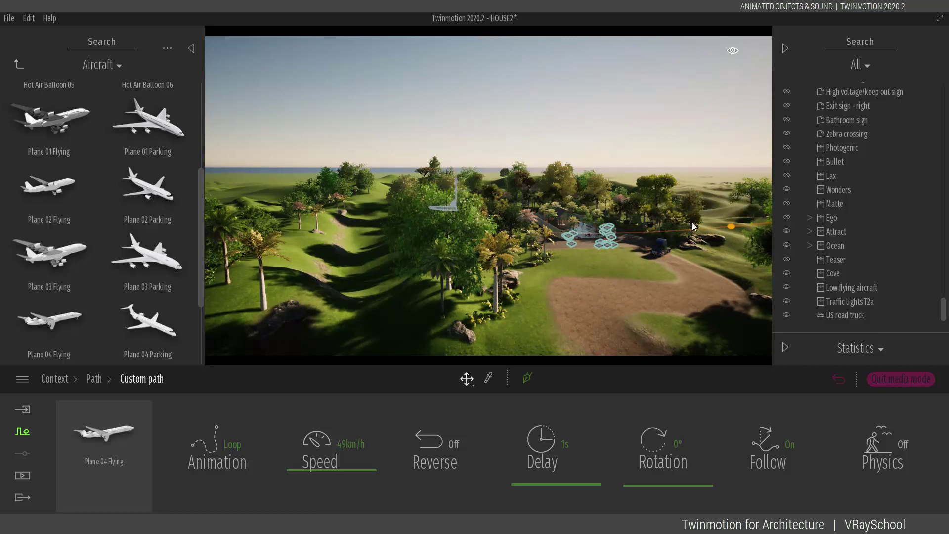
Examine the plane's flight path and its far end point from ground level in front of the house.
{"action": "left_click", "coordinate": [732, 228]}
{"action": "key", "text": "d"}
{"action": "right_click_drag", "start_coordinate": [731, 152], "coordinate": [638, 152]}
{"action": "key", "text": "w"}
{"action": "right_click_drag", "start_coordinate": [490, 251], "coordinate": [435, 259]}
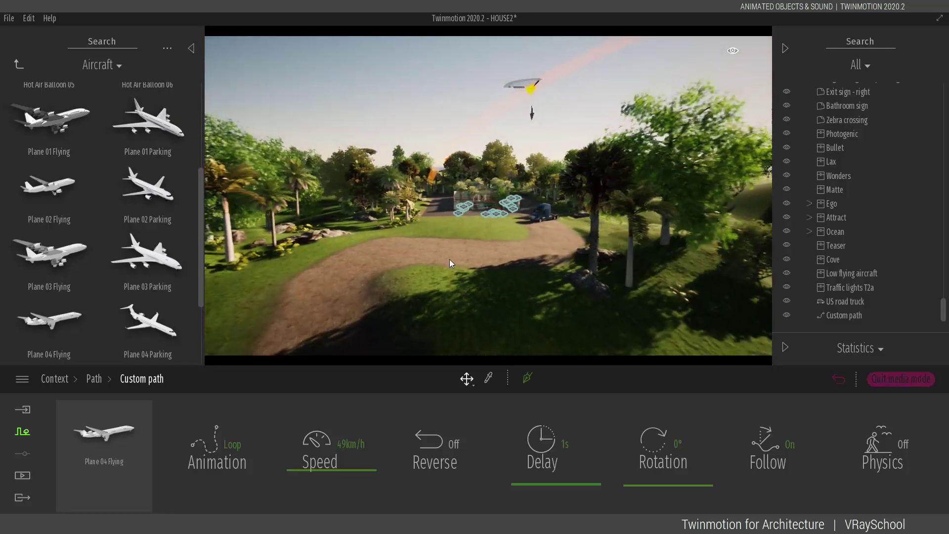
{"action": "key", "text": "s"}
{"action": "key", "text": "w"}
{"action": "key", "text": "w"}
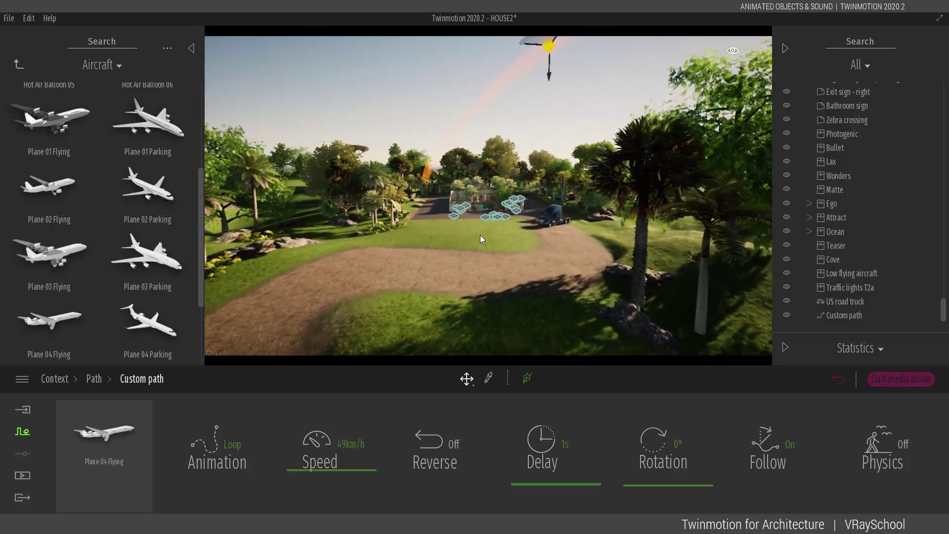
{"action": "left_click", "coordinate": [415, 71]}
{"action": "right_click_drag", "start_coordinate": [469, 215], "coordinate": [494, 200]}
{"action": "key", "text": "w"}
{"action": "right_click_drag", "start_coordinate": [737, 297], "coordinate": [717, 300]}
{"action": "key", "text": "w"}
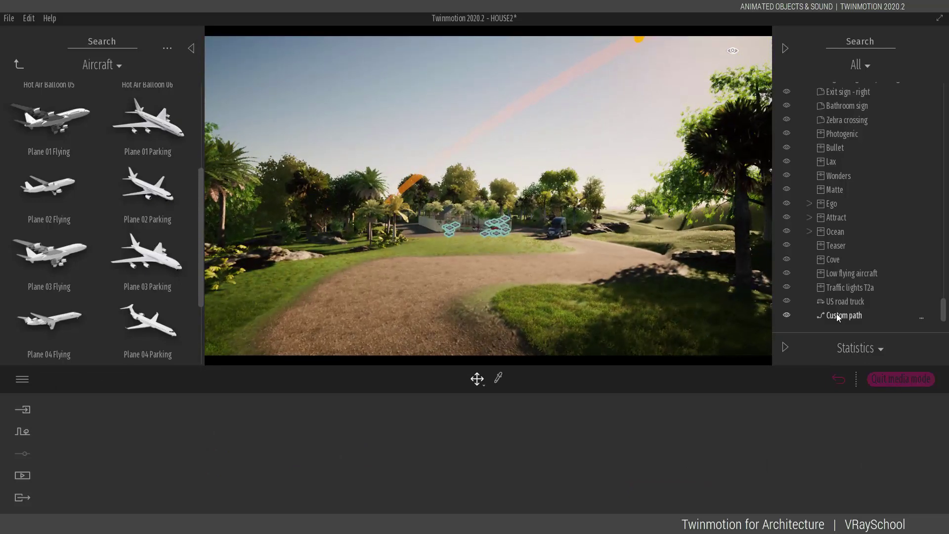
Set the custom path's speed to 44km/h and replace its flying plane with Plane 02 Parking.
{"action": "left_click", "coordinate": [839, 317]}
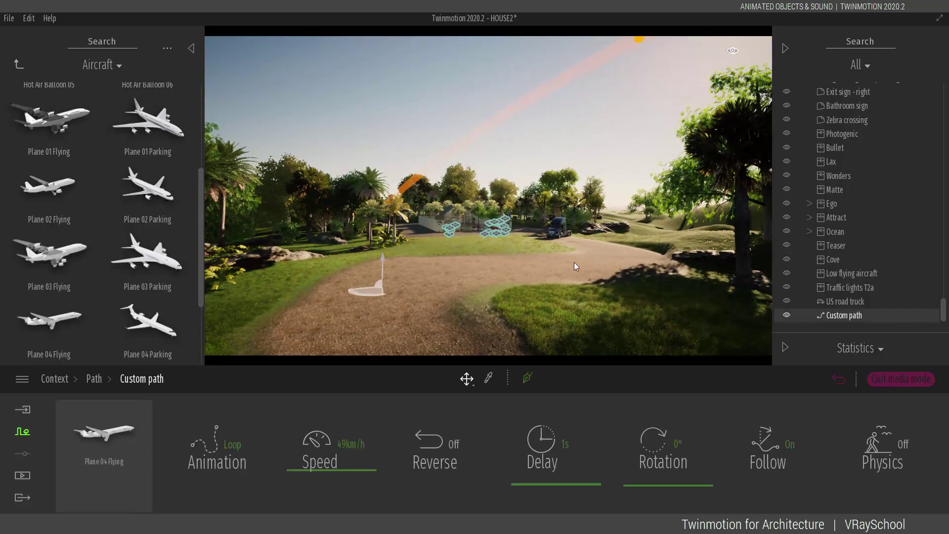
{"action": "key", "text": "w"}
{"action": "right_click_drag", "start_coordinate": [574, 263], "coordinate": [434, 232]}
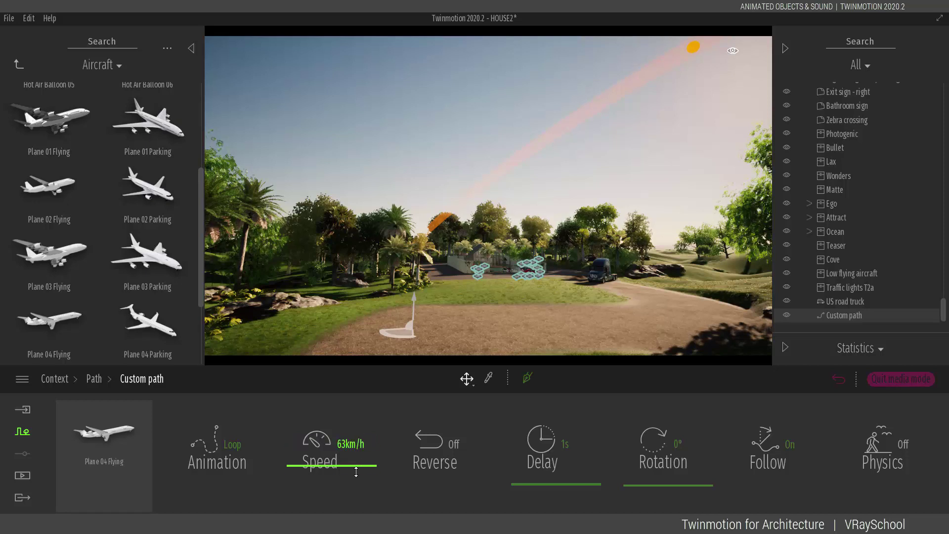
{"action": "left_click_drag", "start_coordinate": [147, 186], "coordinate": [99, 436]}
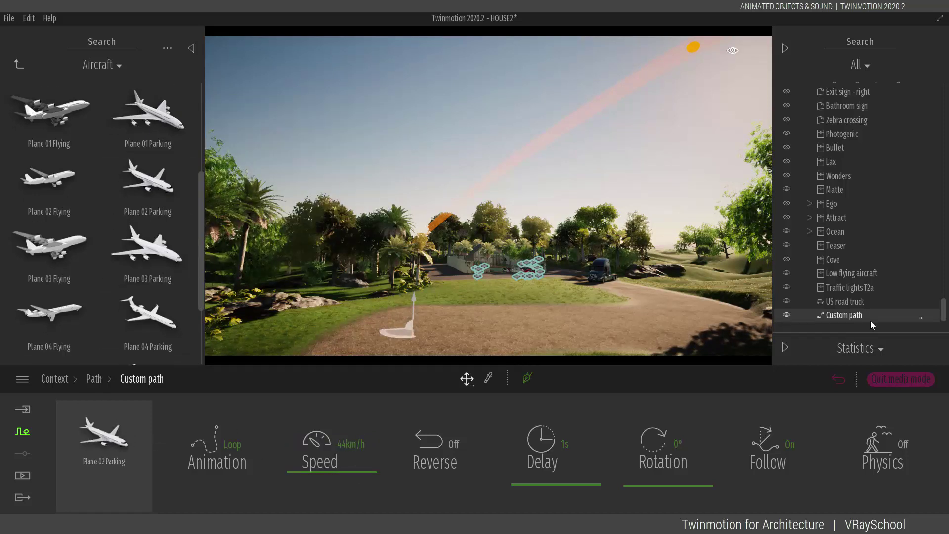
Delete the custom path that carries the plane.
{"action": "middle_click_drag", "start_coordinate": [495, 229], "coordinate": [510, 244]}
{"action": "right_click_drag", "start_coordinate": [510, 245], "coordinate": [405, 211]}
{"action": "mouse_move", "coordinate": [405, 212]}
{"action": "middle_mouse_down"}
{"action": "mouse_move", "coordinate": [435, 234]}
{"action": "mouse_move", "coordinate": [406, 203]}
{"action": "middle_mouse_up"}
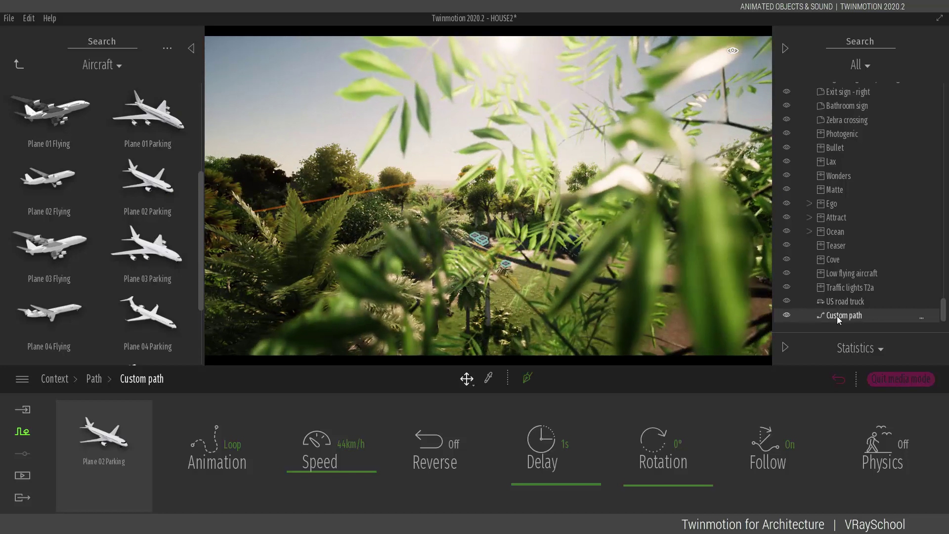
{"action": "key", "text": "Delete"}
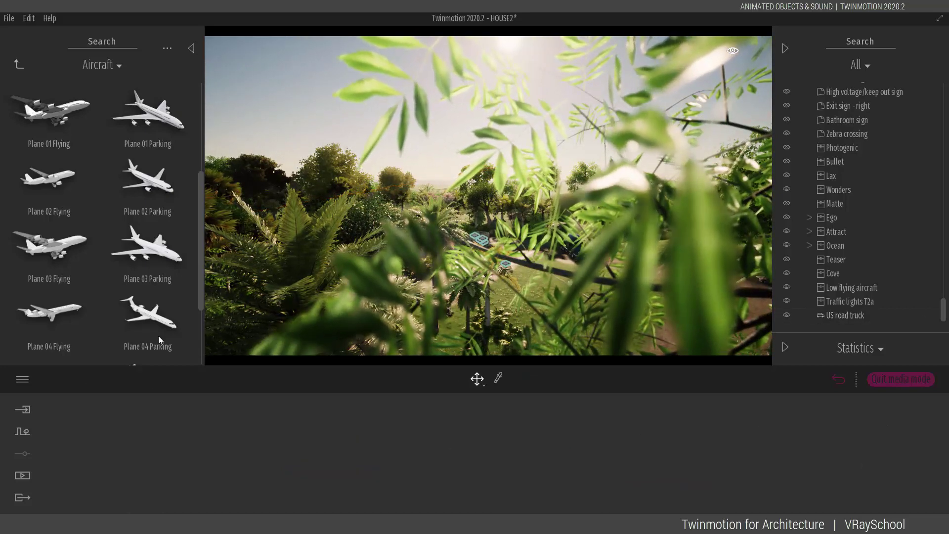
Draw a new custom path from the lawn beside the drive up into the sky over the scene.
{"action": "left_click", "coordinate": [22, 429]}
{"action": "left_click", "coordinate": [319, 445]}
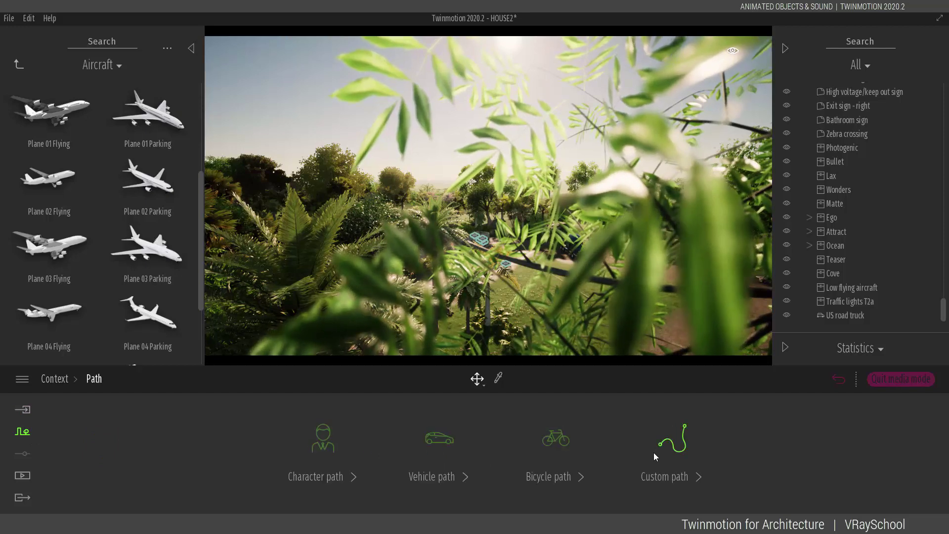
{"action": "left_click", "coordinate": [670, 439]}
{"action": "middle_click_drag", "start_coordinate": [418, 297], "coordinate": [364, 321]}
{"action": "key", "text": "super"}
{"action": "left_click", "coordinate": [527, 378]}
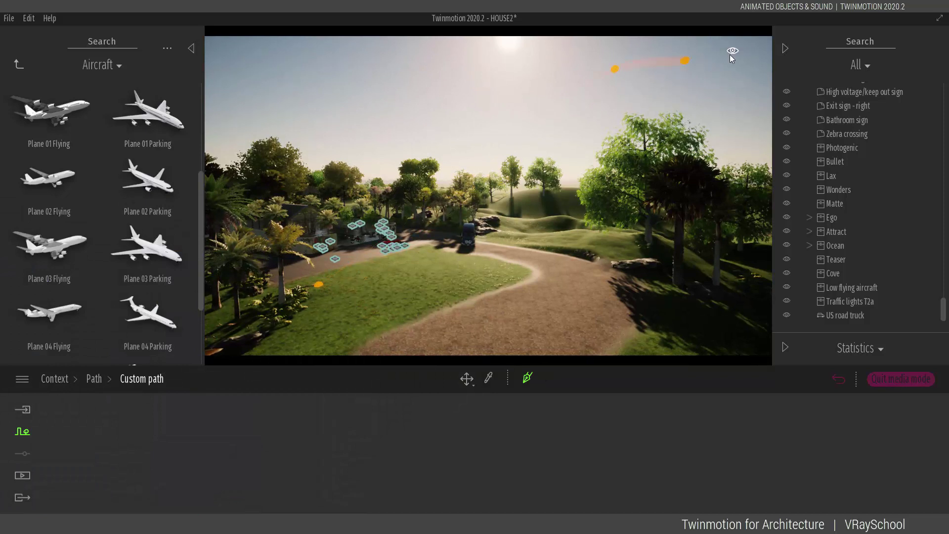
{"action": "left_click", "coordinate": [770, 41]}
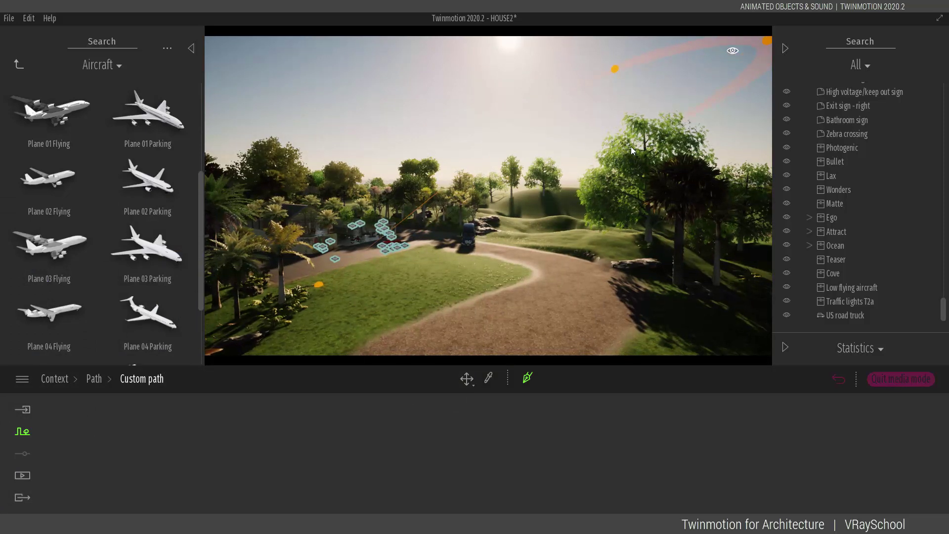
{"action": "key", "text": "Escape"}
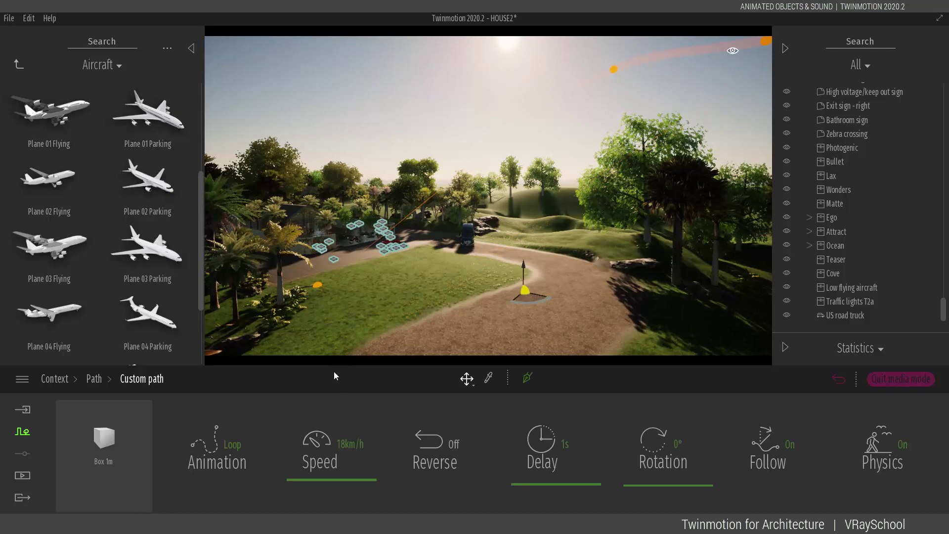
Assign Plane 02 Parking to the new custom path and turn off Physics.
{"action": "mouse_move", "coordinate": [145, 197]}
{"action": "left_click_drag", "start_coordinate": [150, 185], "coordinate": [102, 440]}
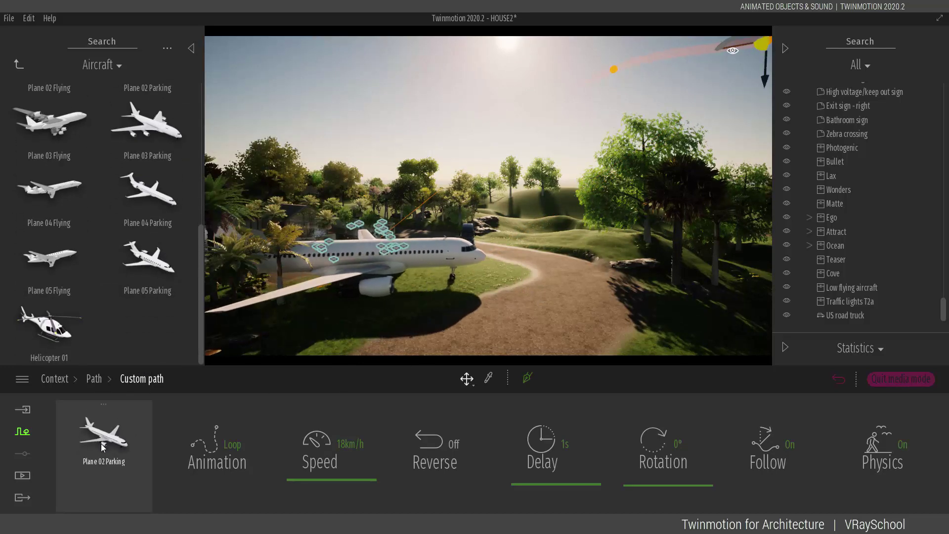
{"action": "left_click", "coordinate": [890, 448]}
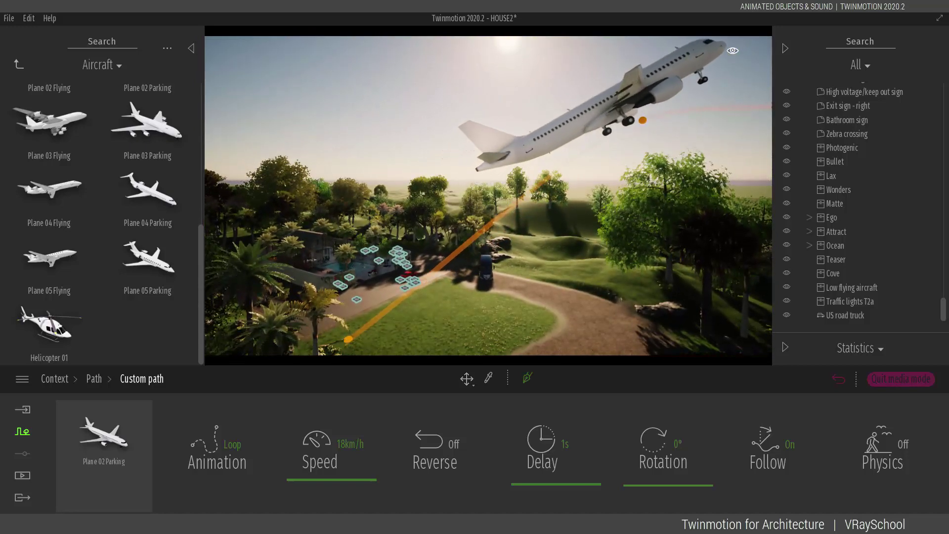
Move the custom path's starting point from the lawn far back beyond the trees to lengthen the plane's run.
{"action": "left_click", "coordinate": [345, 345]}
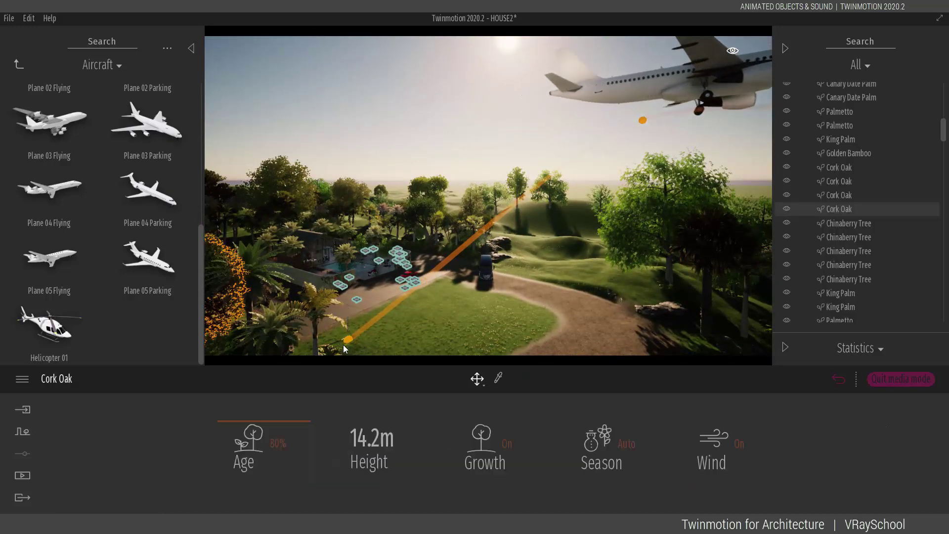
{"action": "left_click", "coordinate": [355, 345]}
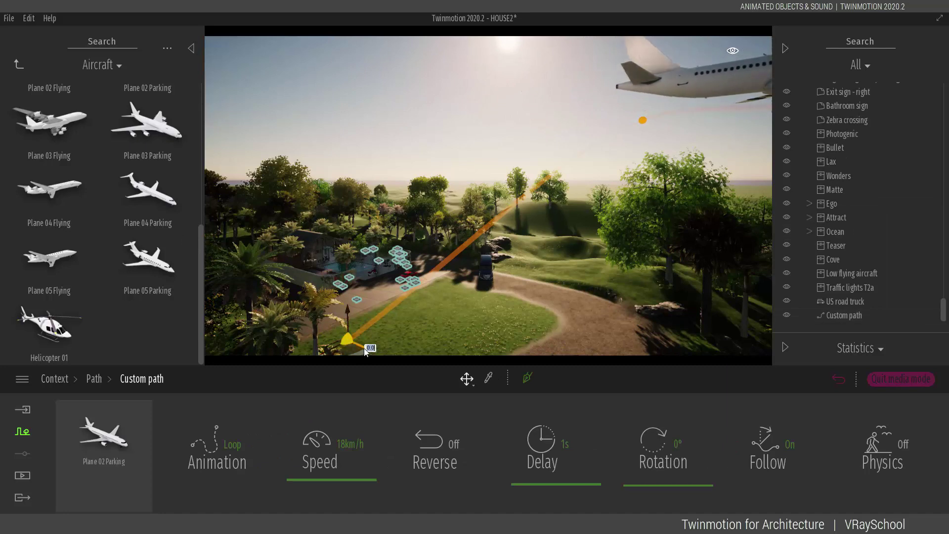
{"action": "left_click_drag", "start_coordinate": [361, 349], "coordinate": [225, 262]}
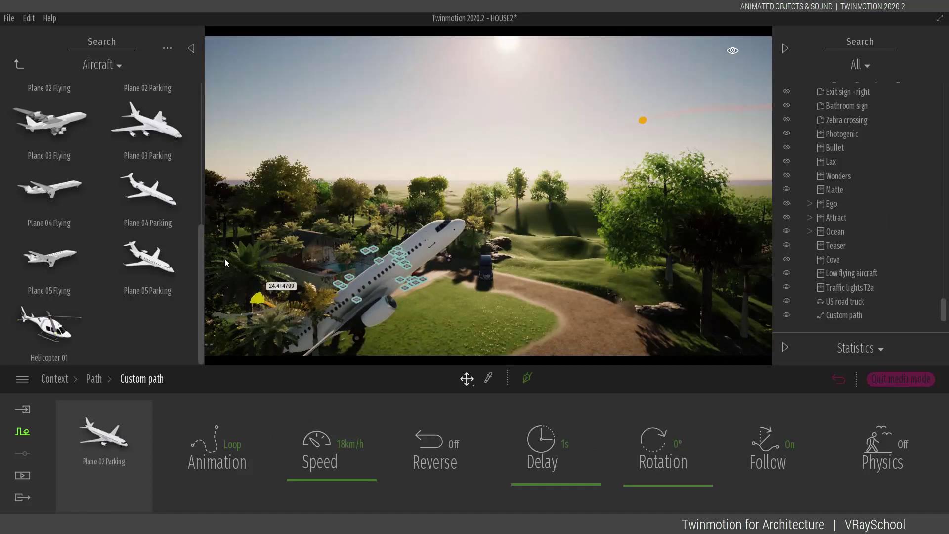
{"action": "left_click_drag", "start_coordinate": [161, 222], "coordinate": [163, 225]}
{"action": "middle_click_drag", "start_coordinate": [426, 303], "coordinate": [527, 256]}
{"action": "left_click_drag", "start_coordinate": [527, 258], "coordinate": [601, 280]}
{"action": "middle_click_drag", "start_coordinate": [420, 294], "coordinate": [337, 267]}
{"action": "mouse_move", "coordinate": [258, 262]}
{"action": "left_mouse_down"}
{"action": "mouse_move", "coordinate": [257, 196]}
{"action": "mouse_move", "coordinate": [258, 261]}
{"action": "mouse_move", "coordinate": [267, 269]}
{"action": "left_mouse_up"}
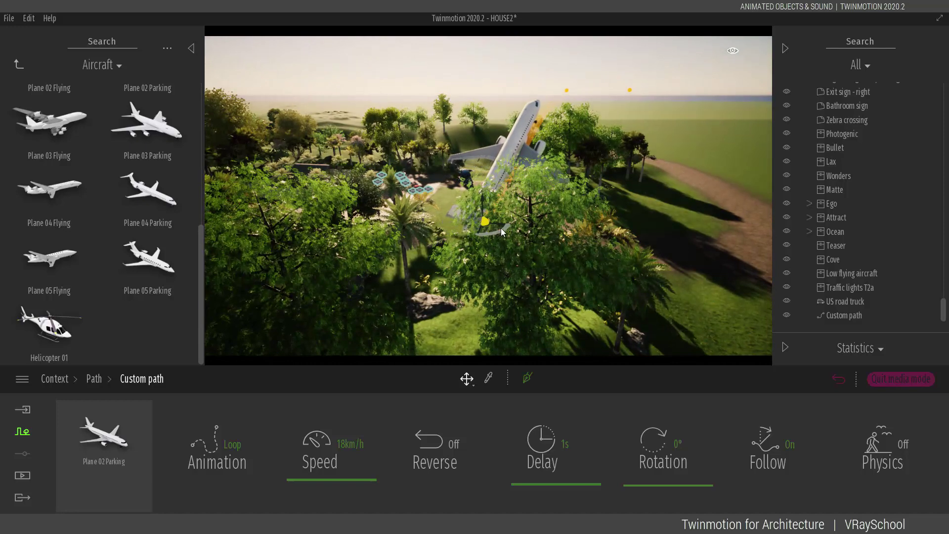
{"action": "left_click_drag", "start_coordinate": [486, 226], "coordinate": [119, 223]}
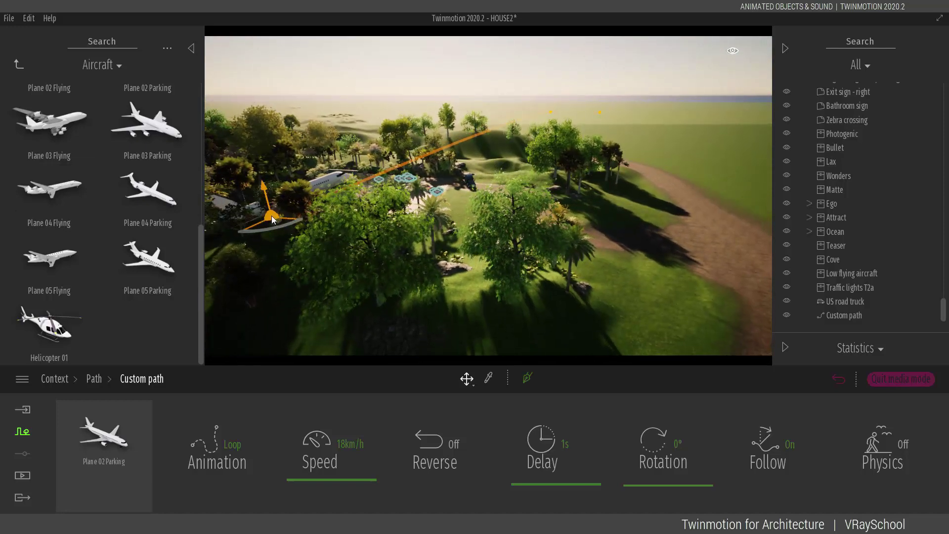
{"action": "left_click_drag", "start_coordinate": [272, 217], "coordinate": [1, 236]}
{"action": "key", "text": "s"}
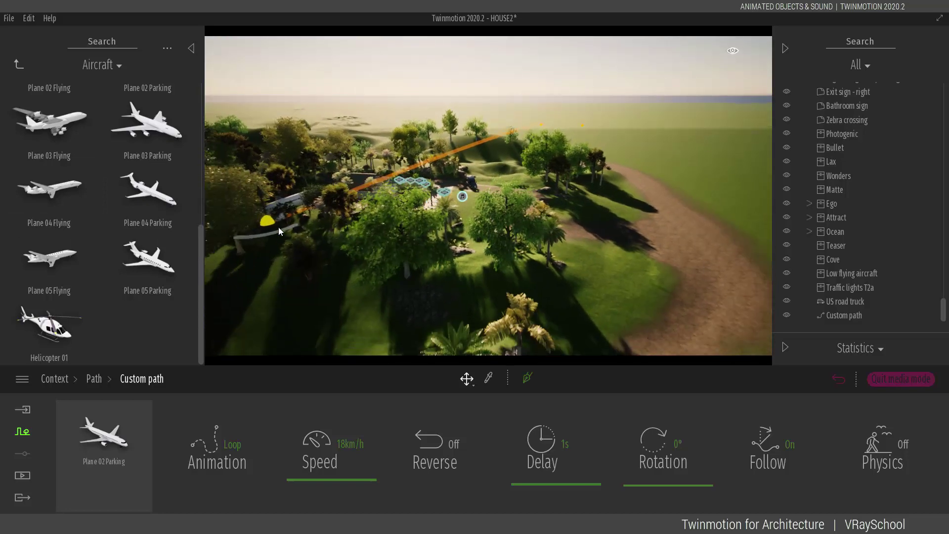
{"action": "left_click", "coordinate": [279, 225]}
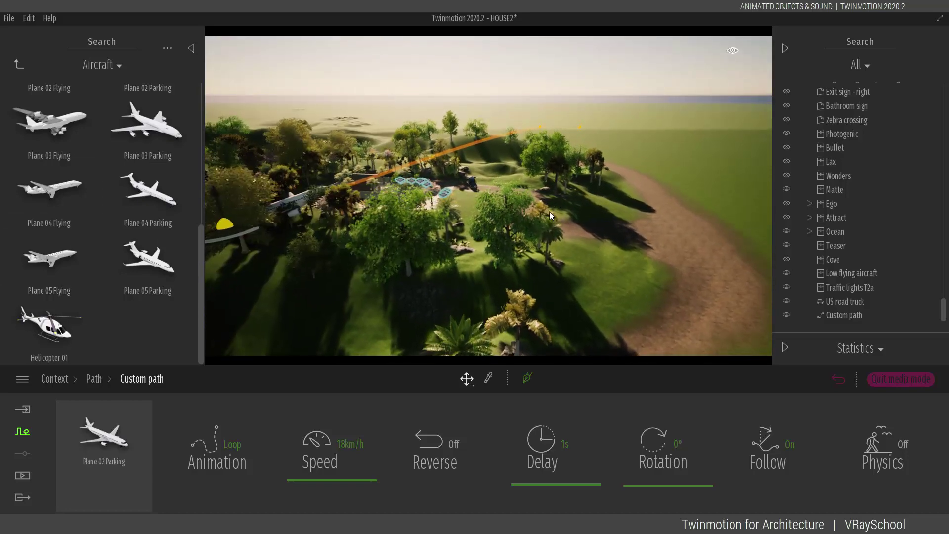
Examine the plane flying along the custom path from ground level in front of the house.
{"action": "left_click", "coordinate": [549, 193]}
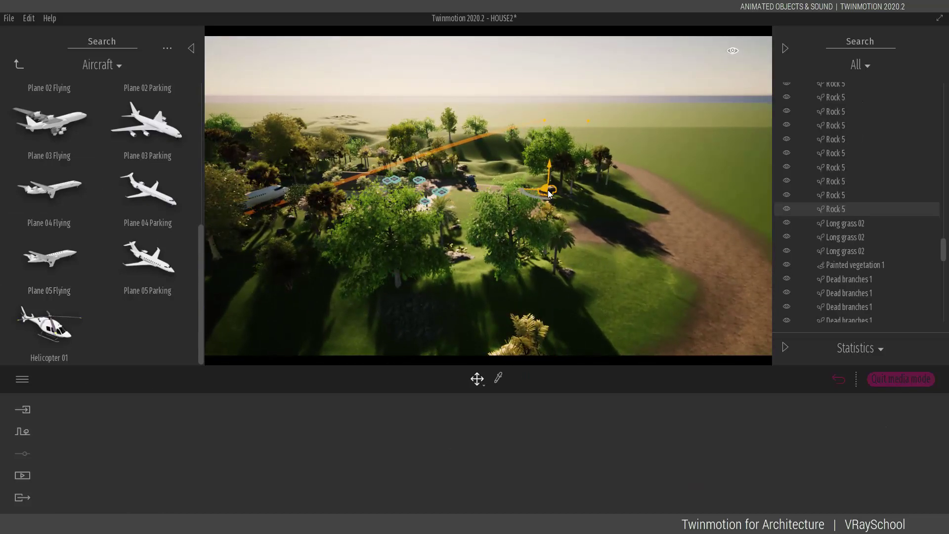
{"action": "key", "text": "f"}
{"action": "right_click_drag", "start_coordinate": [536, 189], "coordinate": [352, 138]}
{"action": "right_click_drag", "start_coordinate": [594, 190], "coordinate": [403, 132]}
{"action": "key", "text": "w"}
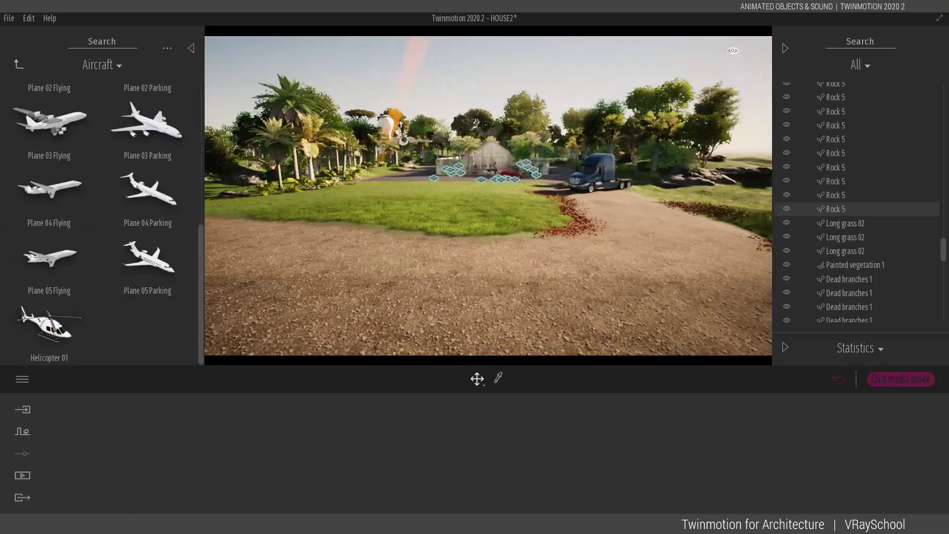
{"action": "key", "text": "w"}
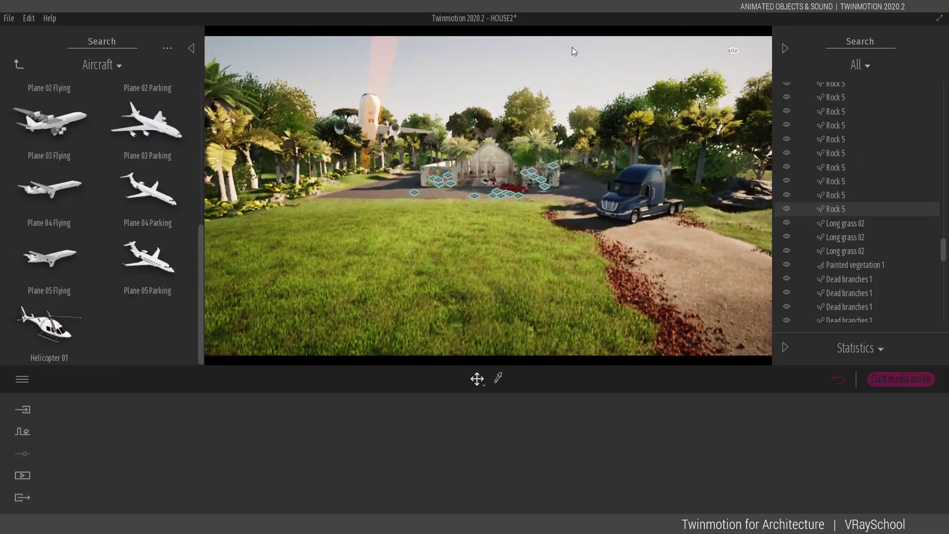
{"action": "left_click", "coordinate": [371, 67]}
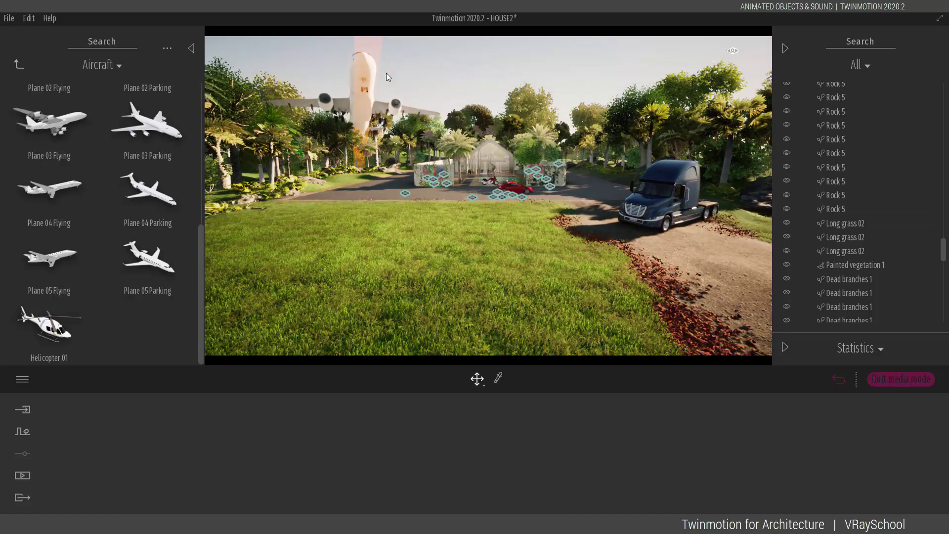
{"action": "right_click_drag", "start_coordinate": [428, 110], "coordinate": [482, 126]}
{"action": "key", "text": "s"}
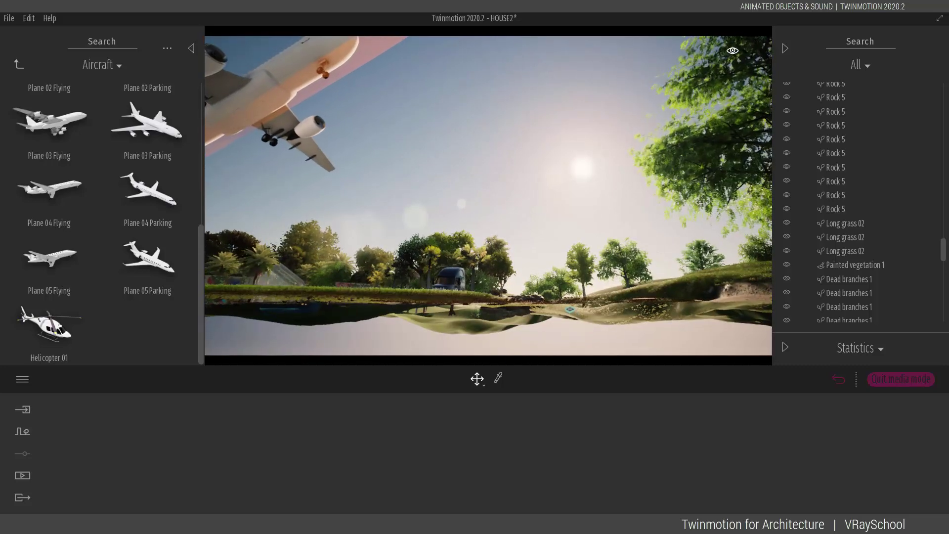
Select the plane's custom path in the scene and raise its speed to 106 km/h.
{"action": "right_click_drag", "start_coordinate": [522, 87], "coordinate": [537, 49]}
{"action": "right_click_drag", "start_coordinate": [569, 164], "coordinate": [582, 134]}
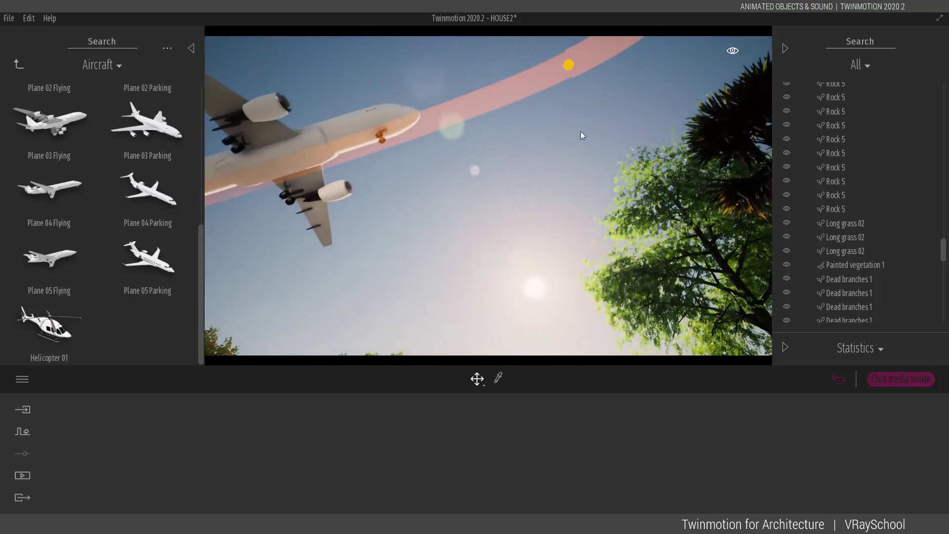
{"action": "left_click", "coordinate": [571, 65]}
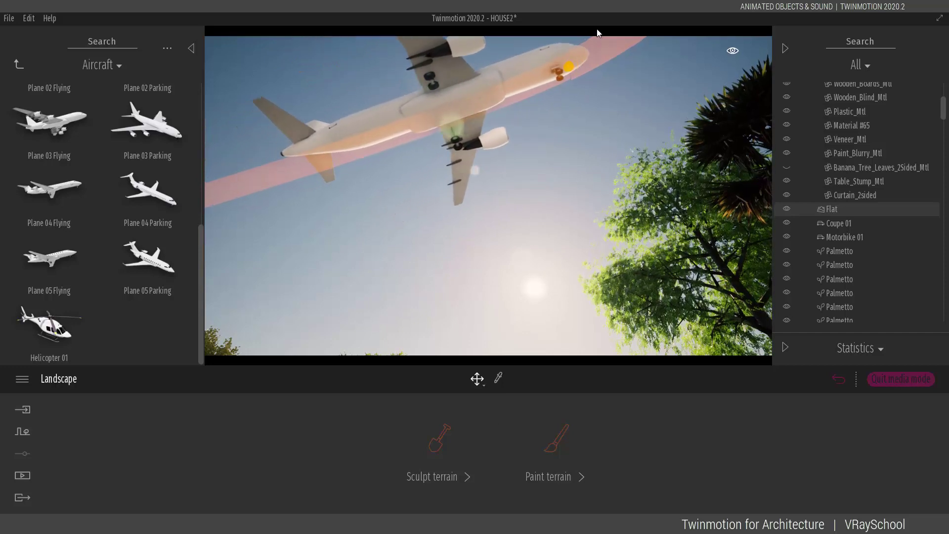
{"action": "left_click", "coordinate": [541, 46]}
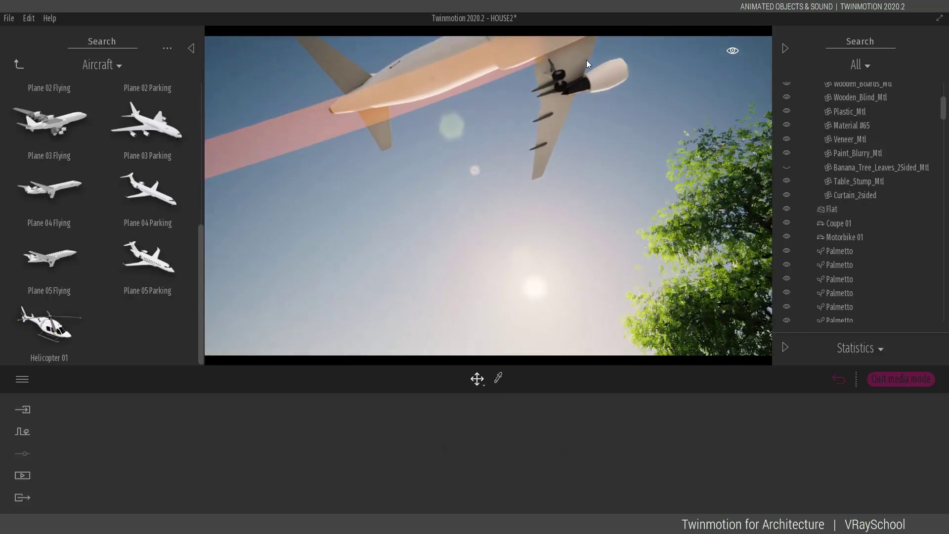
{"action": "left_click_drag", "start_coordinate": [943, 117], "coordinate": [932, 320]}
{"action": "left_click", "coordinate": [848, 315]}
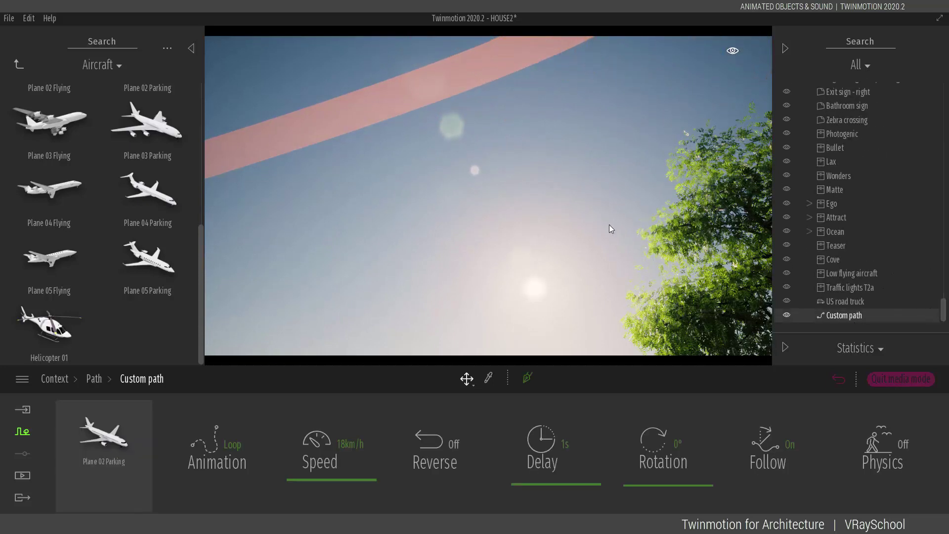
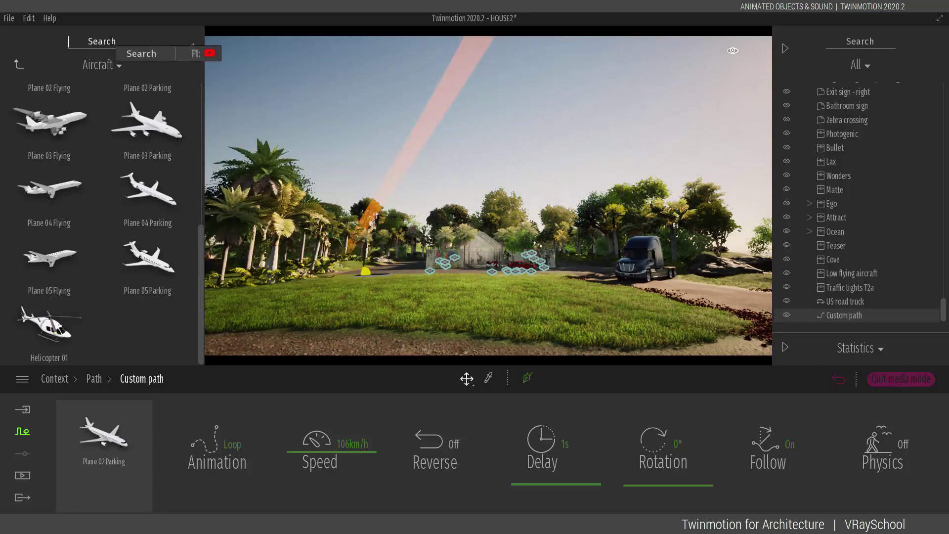
Search the Aircraft category for "AIR", and widen the search to the whole library to find the passing airplane sounds.
{"action": "type", "text": "AIR"}
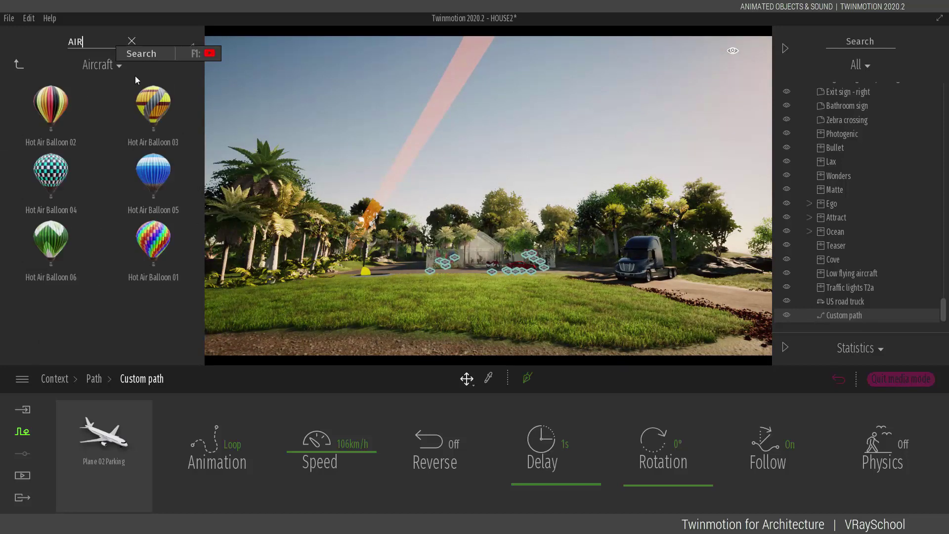
{"action": "left_click", "coordinate": [17, 64]}
{"action": "left_click", "coordinate": [113, 41]}
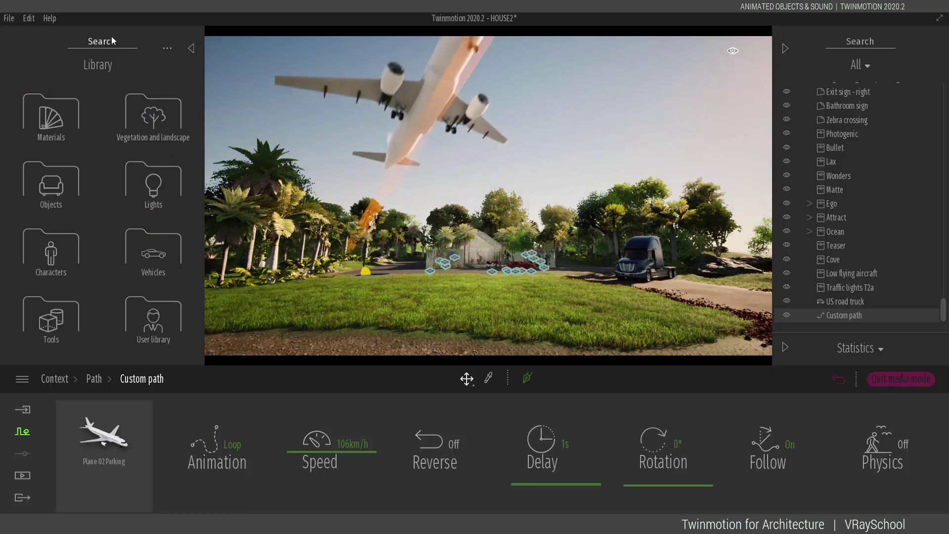
{"action": "type", "text": "AIR"}
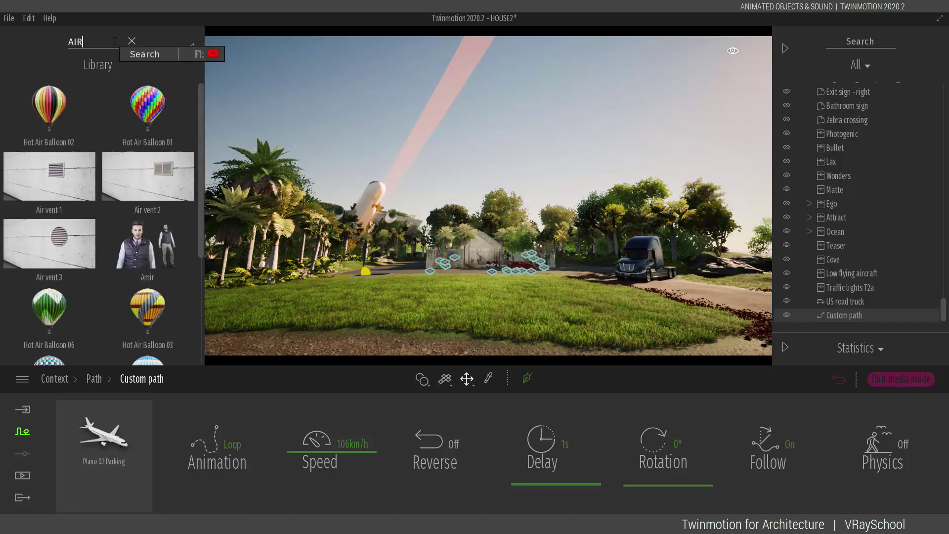
{"action": "type", "text": "P"}
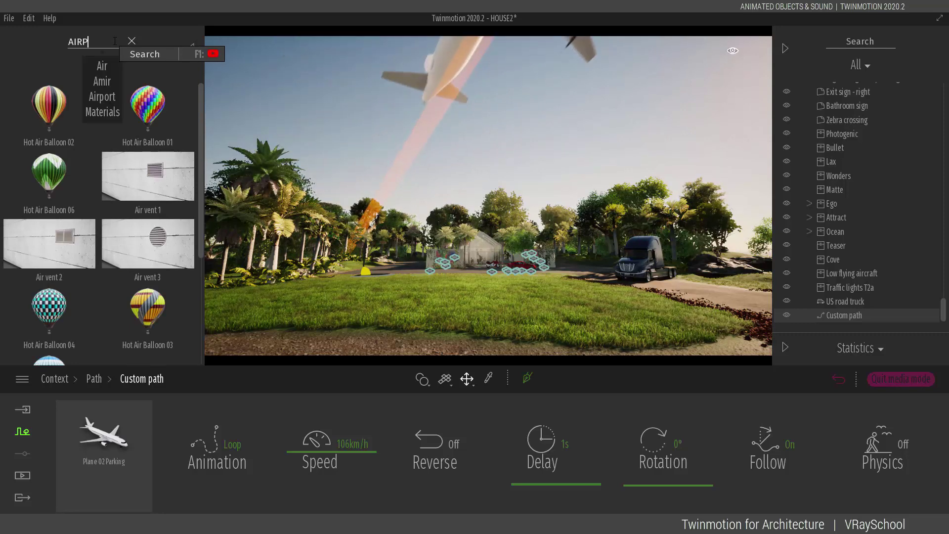
{"action": "type", "text": "LS"}
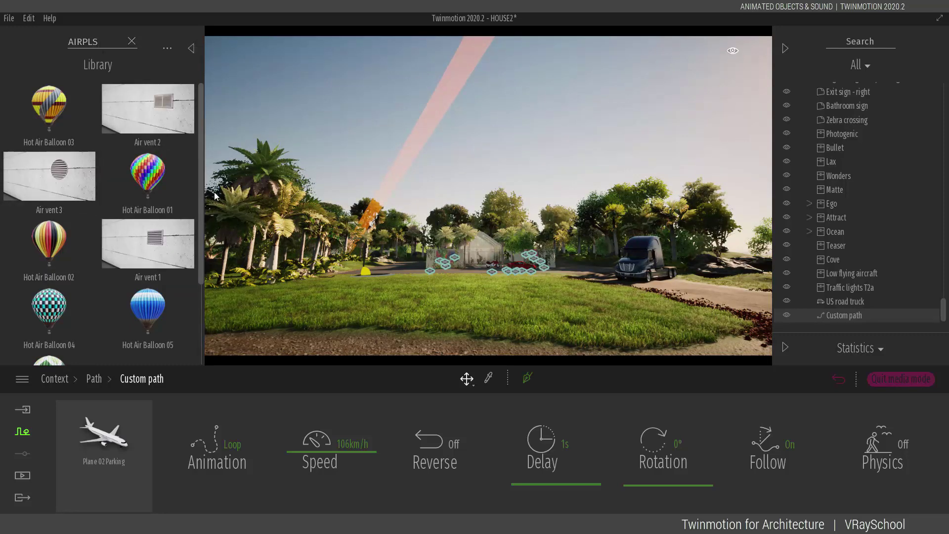
{"action": "scroll", "coordinate": [193, 297], "scroll_direction": "down", "scroll_amount": 3}
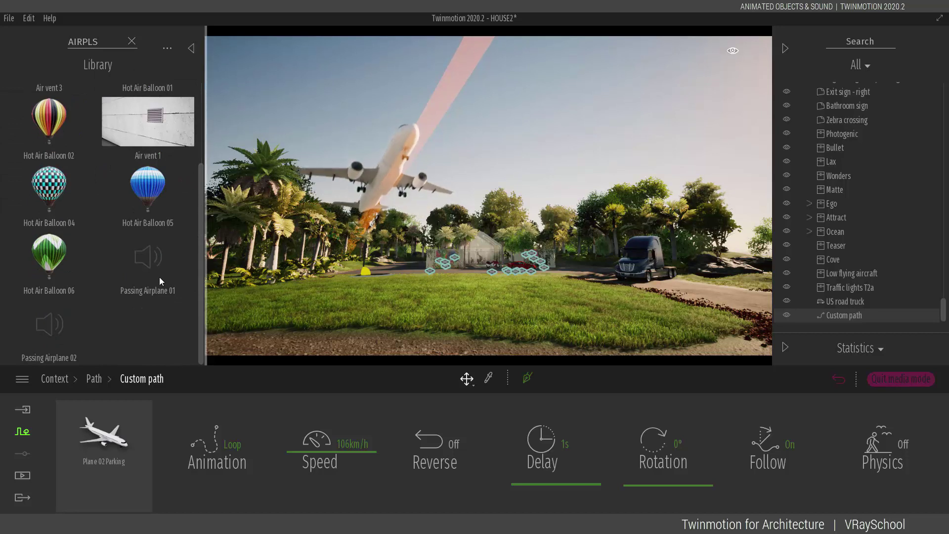
Try the Passing Airplane 01 sound on the front lawn and put Passing Airplane 02 there in its place.
{"action": "left_click_drag", "start_coordinate": [155, 269], "coordinate": [440, 269]}
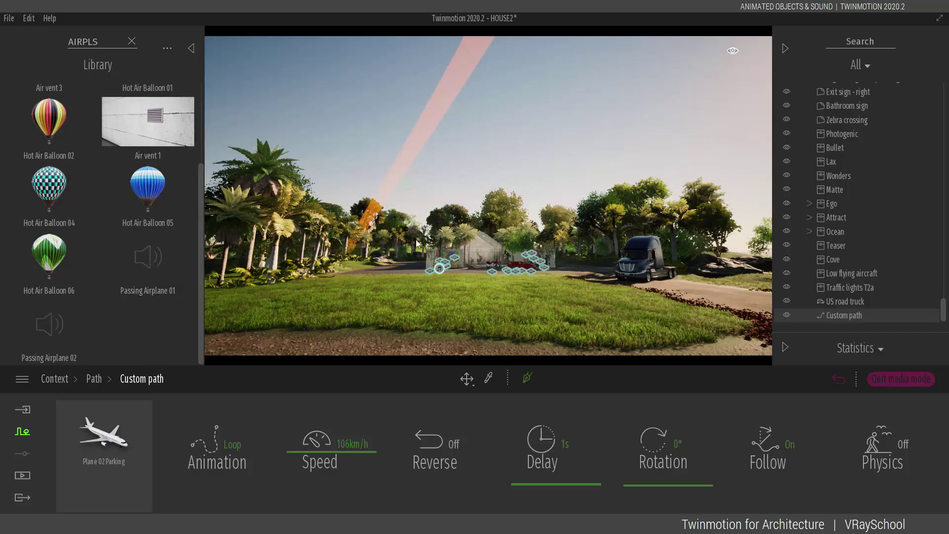
{"action": "left_click_drag", "start_coordinate": [381, 329], "coordinate": [380, 325]}
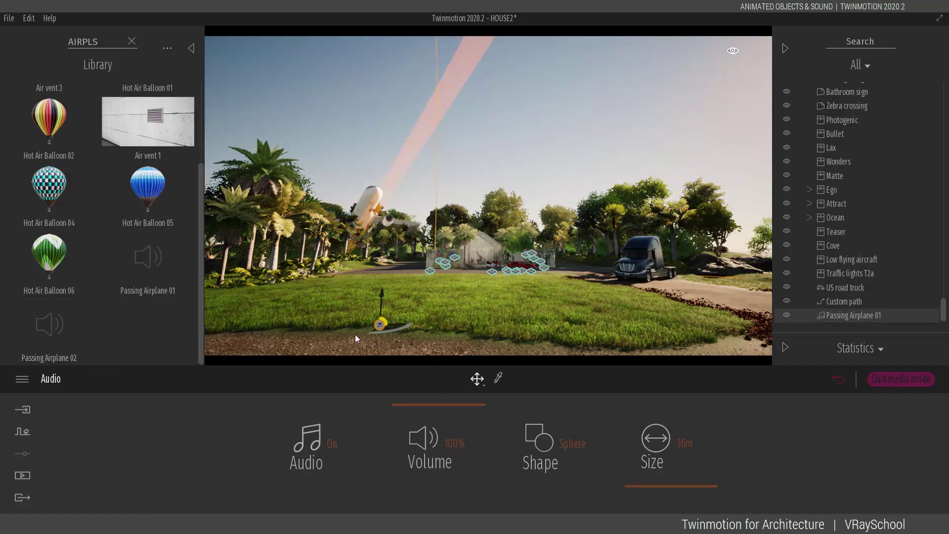
{"action": "left_click_drag", "start_coordinate": [53, 327], "coordinate": [419, 298]}
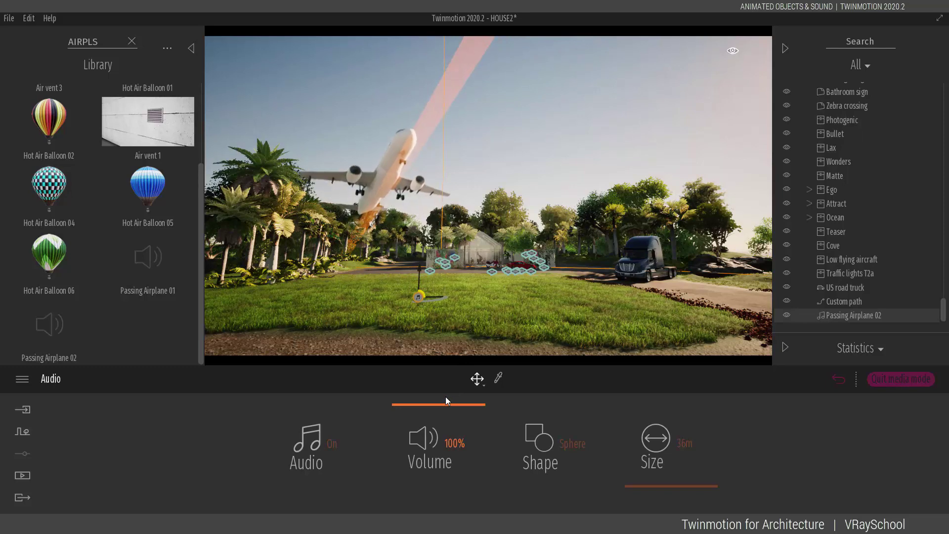
Try the Passing Airplane 02 sound at 50% and 96% volume from nearby on the lawn.
{"action": "left_click_drag", "start_coordinate": [461, 208], "coordinate": [461, 200]}
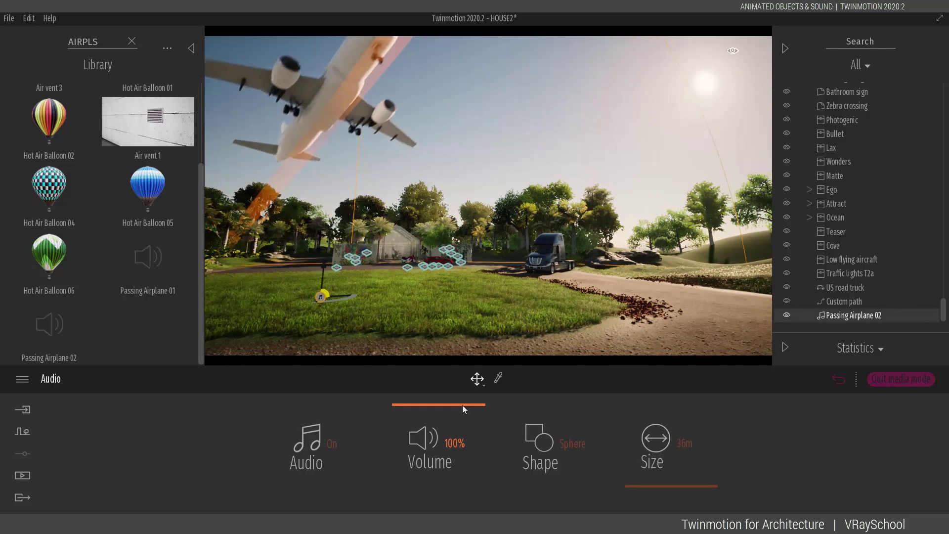
{"action": "left_click", "coordinate": [464, 434]}
{"action": "type", "text": "50"}
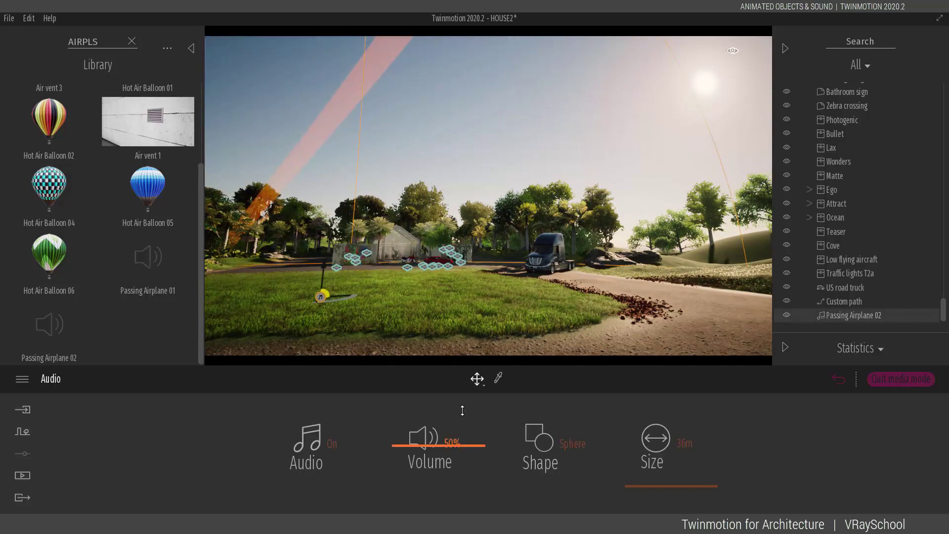
{"action": "scroll", "coordinate": [318, 323], "scroll_direction": "up", "scroll_amount": 5}
{"action": "middle_click_drag", "start_coordinate": [232, 318], "coordinate": [253, 310]}
{"action": "scroll", "coordinate": [249, 316], "scroll_direction": "up", "scroll_amount": 3}
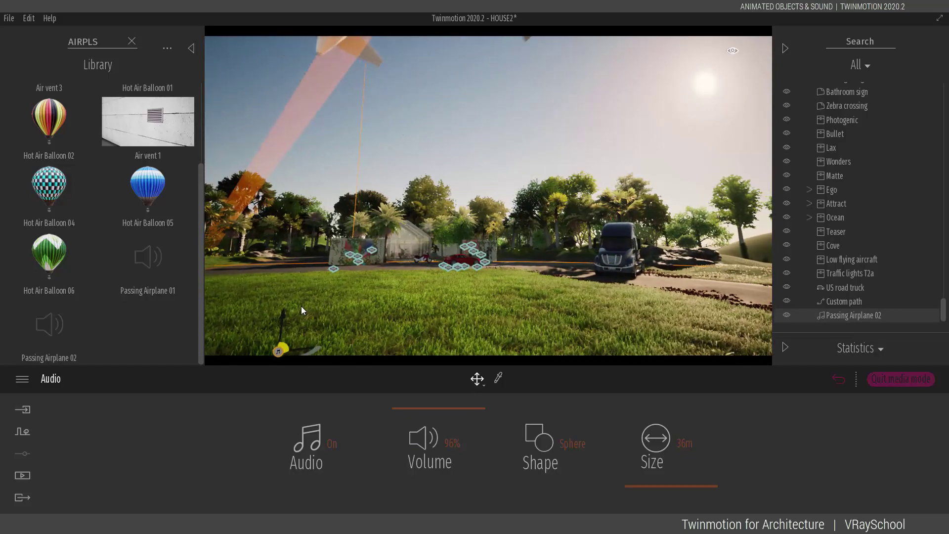
Lower the Passing Airplane 02 sound's volume to 41%.
{"action": "mouse_move", "coordinate": [489, 305]}
{"action": "right_mouse_down"}
{"action": "mouse_move", "coordinate": [559, 264]}
{"action": "mouse_move", "coordinate": [499, 305]}
{"action": "right_mouse_up"}
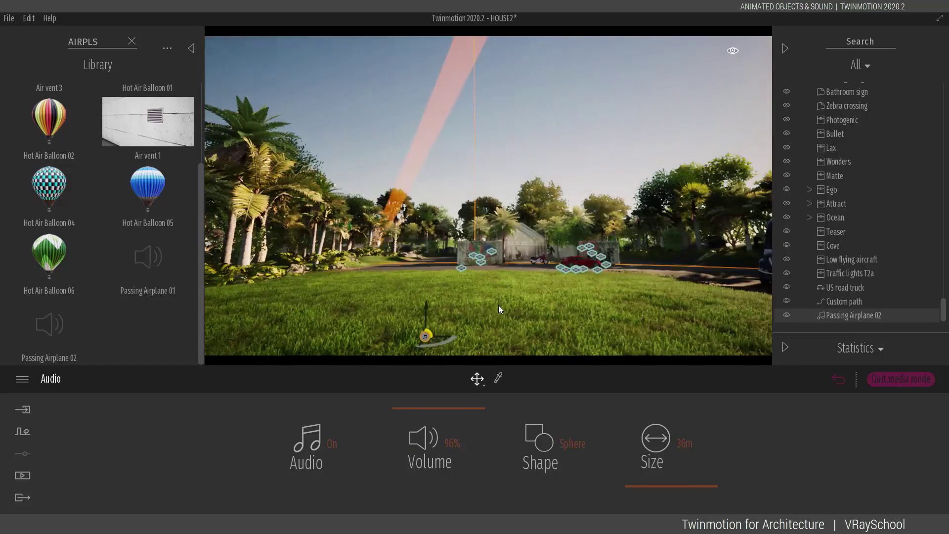
{"action": "scroll", "coordinate": [543, 288], "scroll_direction": "down", "scroll_amount": 3}
{"action": "middle_click_drag", "start_coordinate": [543, 288], "coordinate": [501, 305]}
{"action": "left_click_drag", "start_coordinate": [474, 421], "coordinate": [472, 433]}
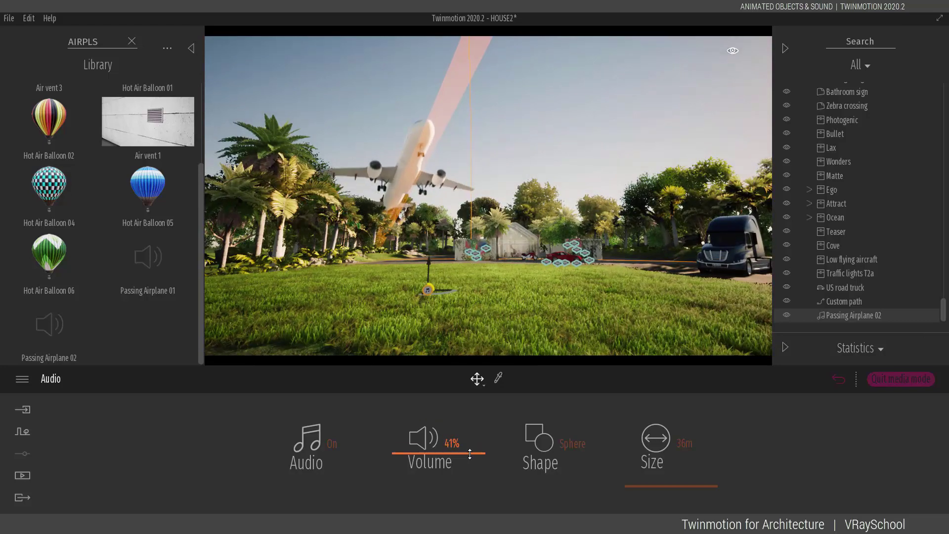
Deselect the sound, frame the house and the take-off area from the lawn, and show the scene full screen.
{"action": "right_click_drag", "start_coordinate": [527, 269], "coordinate": [539, 211]}
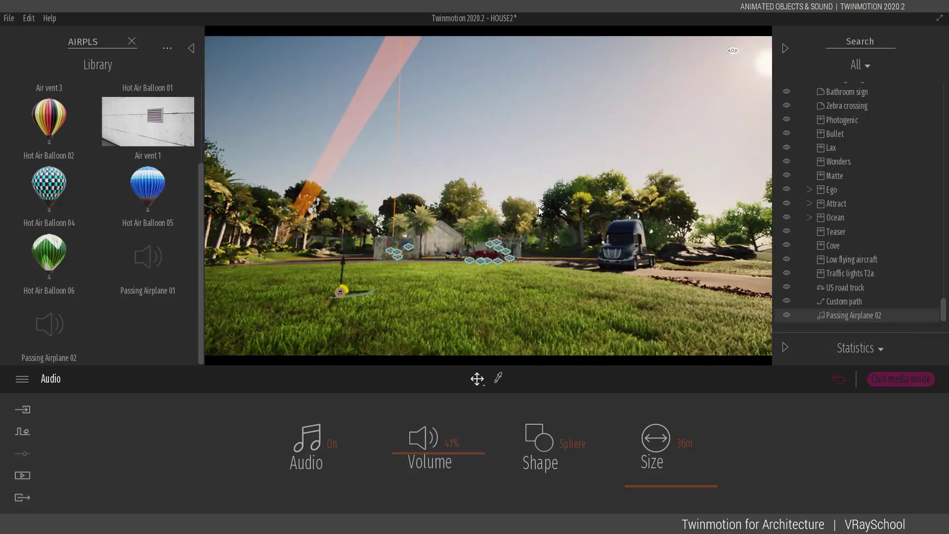
{"action": "middle_click_drag", "start_coordinate": [539, 211], "coordinate": [475, 221]}
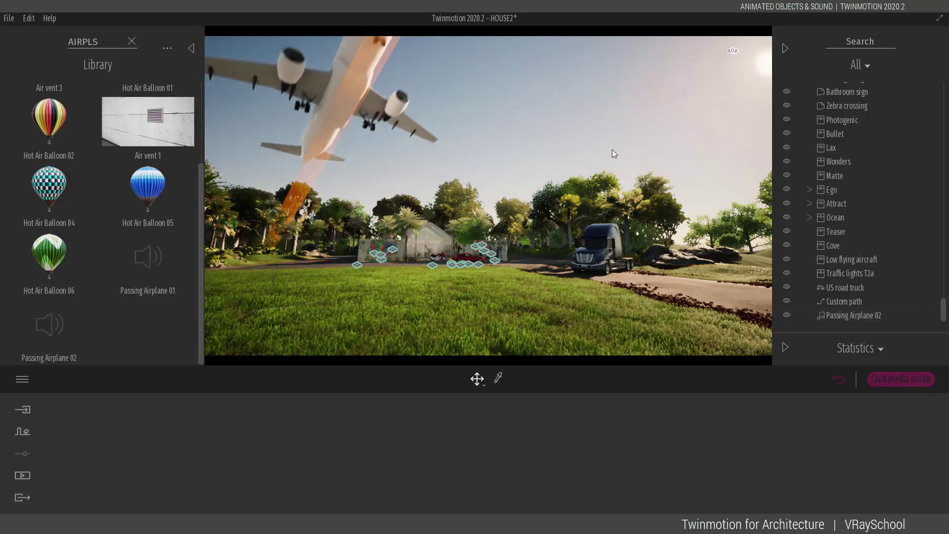
{"action": "key", "text": "w"}
{"action": "right_click_drag", "start_coordinate": [612, 150], "coordinate": [539, 148]}
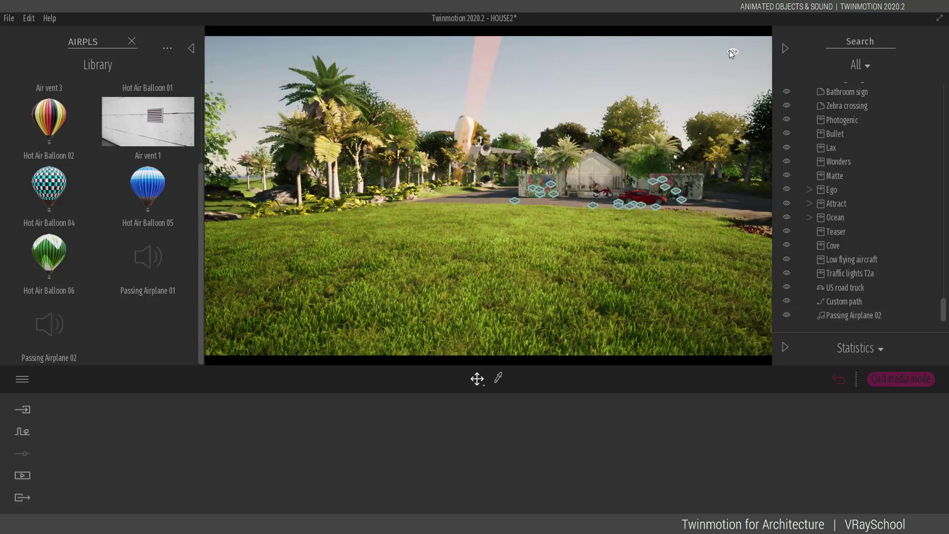
{"action": "mouse_move", "coordinate": [732, 52]}
{"action": "left_click", "coordinate": [731, 80]}
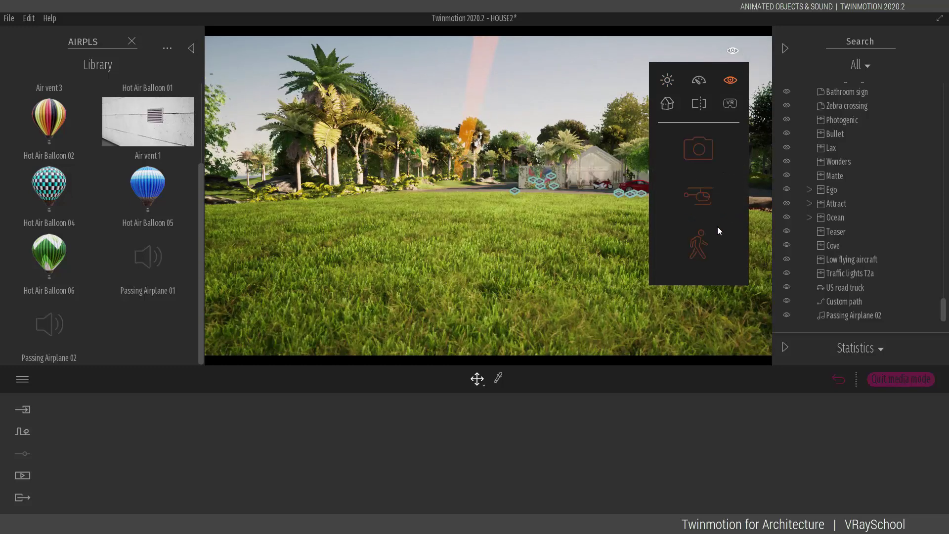
{"action": "key", "text": "F11"}
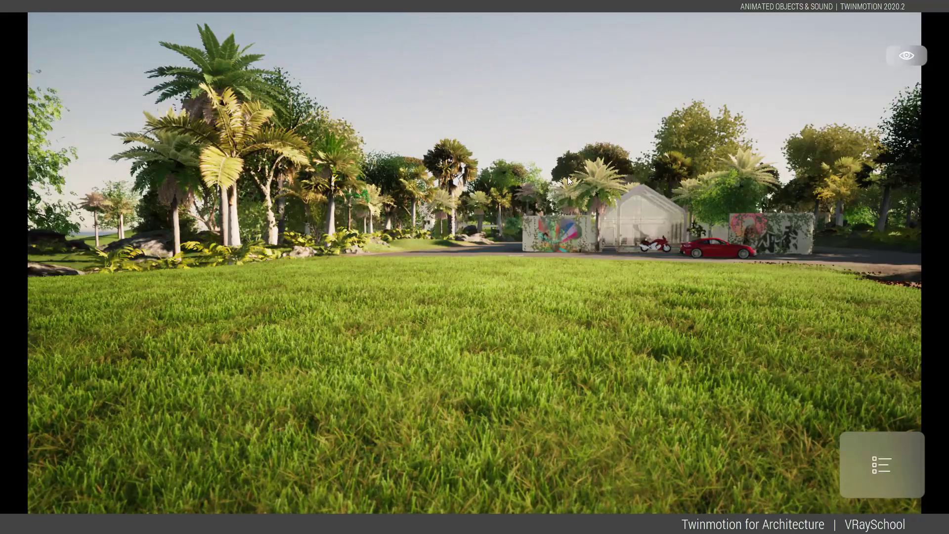
Walk across the lawn to the house entrance, examine the plane passing overhead, and leave the full-screen view.
{"action": "right_click_drag", "start_coordinate": [490, 184], "coordinate": [533, 179]}
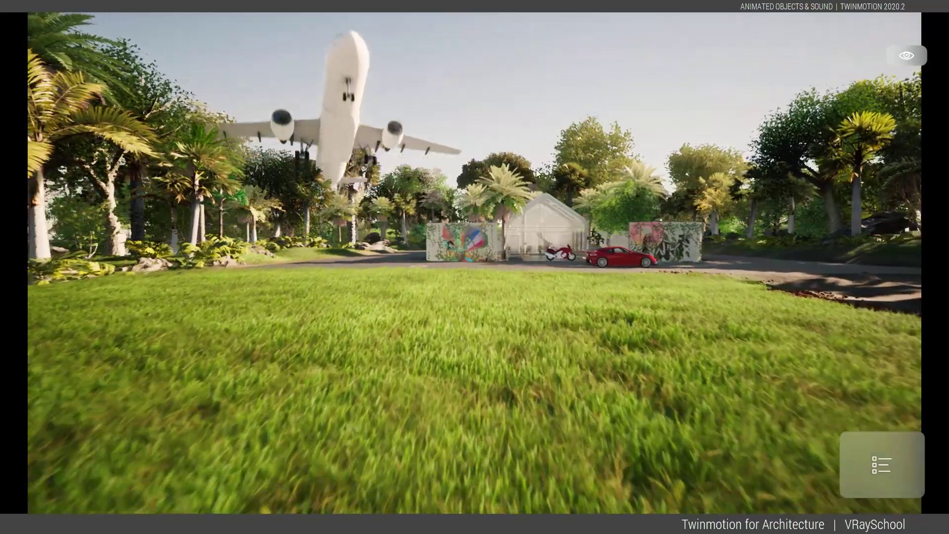
{"action": "key", "text": "w"}
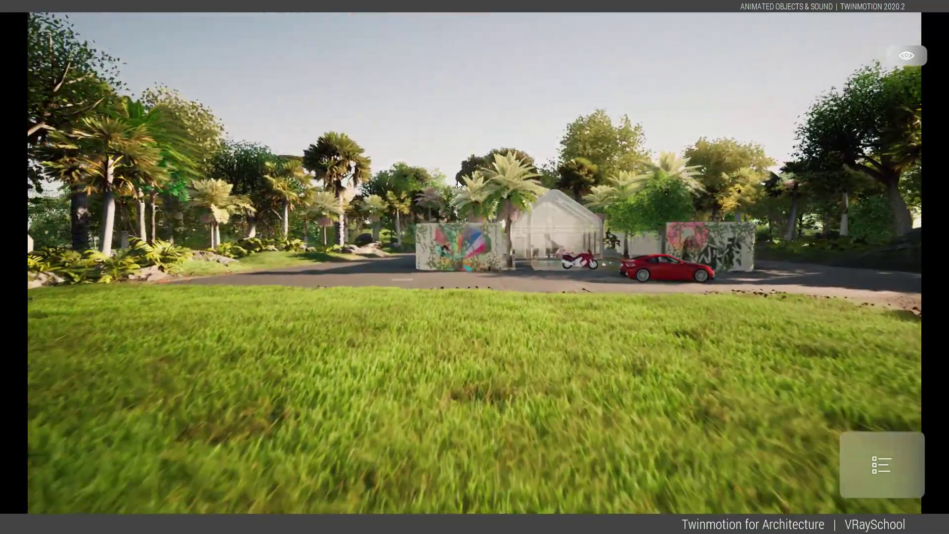
{"action": "right_click_drag", "start_coordinate": [458, 180], "coordinate": [401, 213]}
{"action": "right_click_drag", "start_coordinate": [556, 176], "coordinate": [482, 186]}
{"action": "key", "text": "w"}
{"action": "right_click_drag", "start_coordinate": [556, 176], "coordinate": [447, 198]}
{"action": "right_click_drag", "start_coordinate": [639, 222], "coordinate": [678, 222]}
{"action": "key", "text": "w"}
{"action": "key", "text": "w"}
{"action": "right_click_drag", "start_coordinate": [601, 226], "coordinate": [697, 206]}
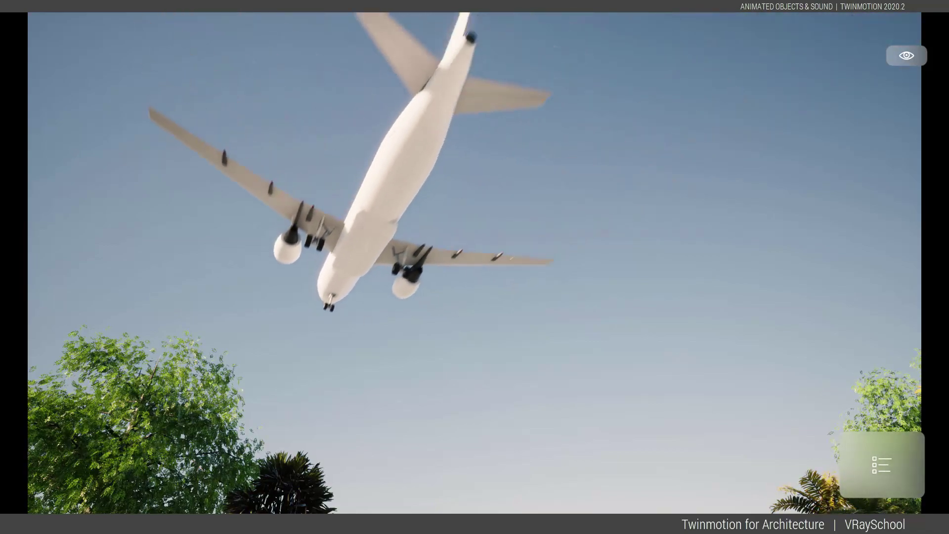
{"action": "right_click_drag", "start_coordinate": [433, 302], "coordinate": [361, 303]}
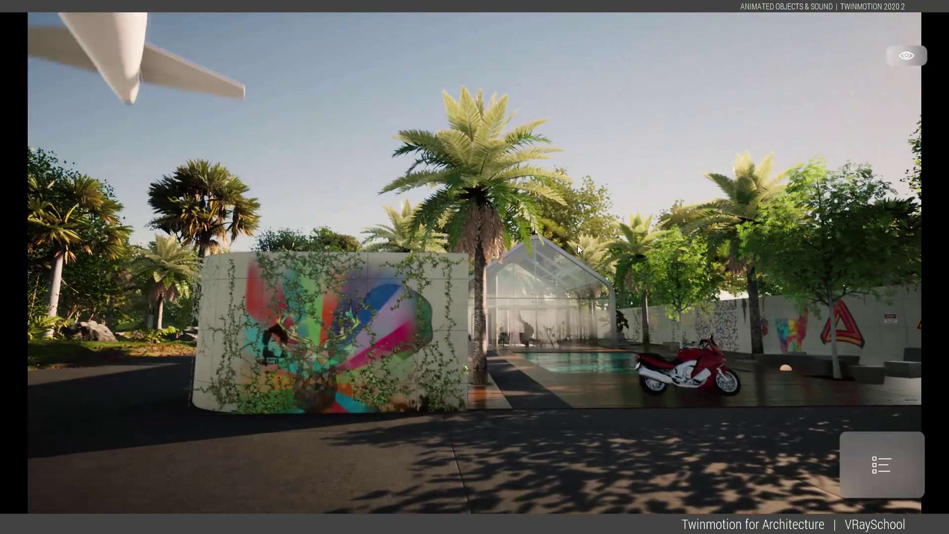
{"action": "key", "text": "Escape"}
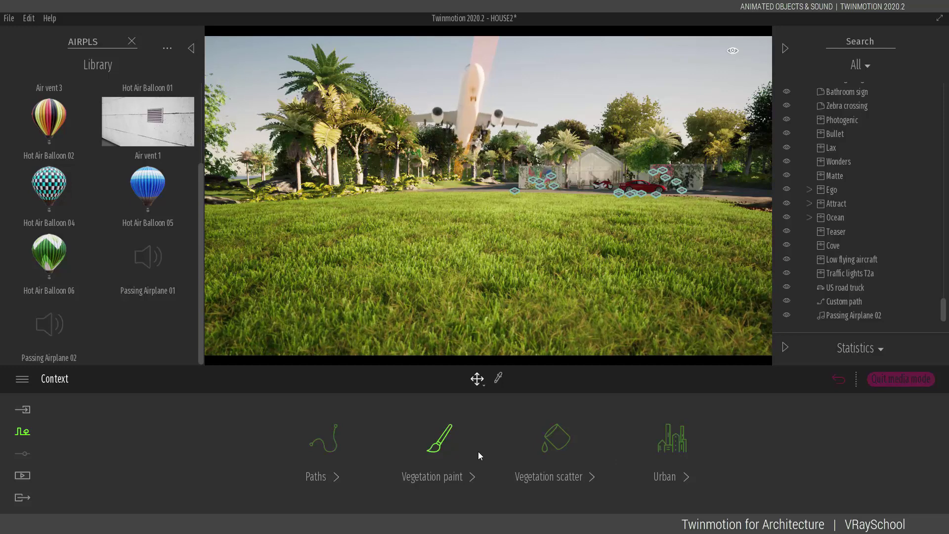
Look through the Vegetation paint, Vegetation scatter and Urban tools of the Context category.
{"action": "left_click", "coordinate": [440, 445]}
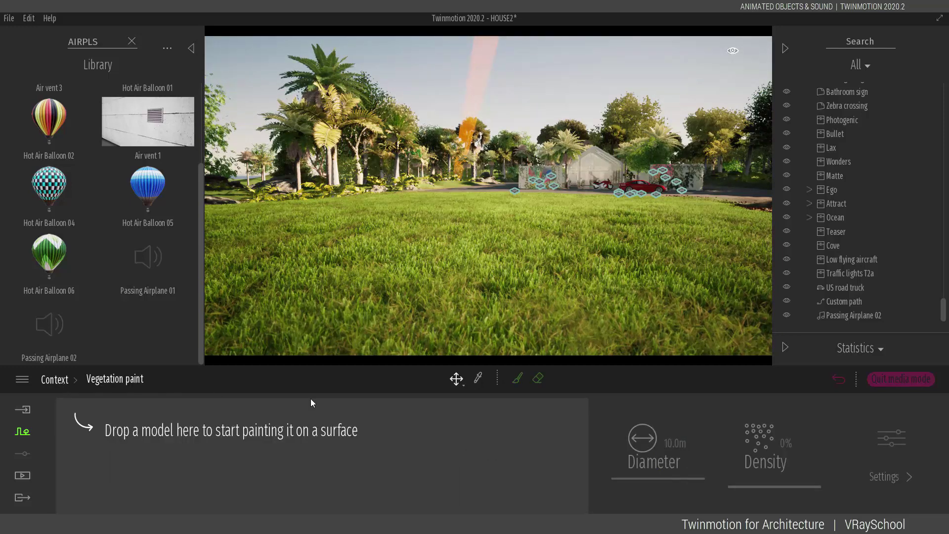
{"action": "left_click", "coordinate": [563, 441]}
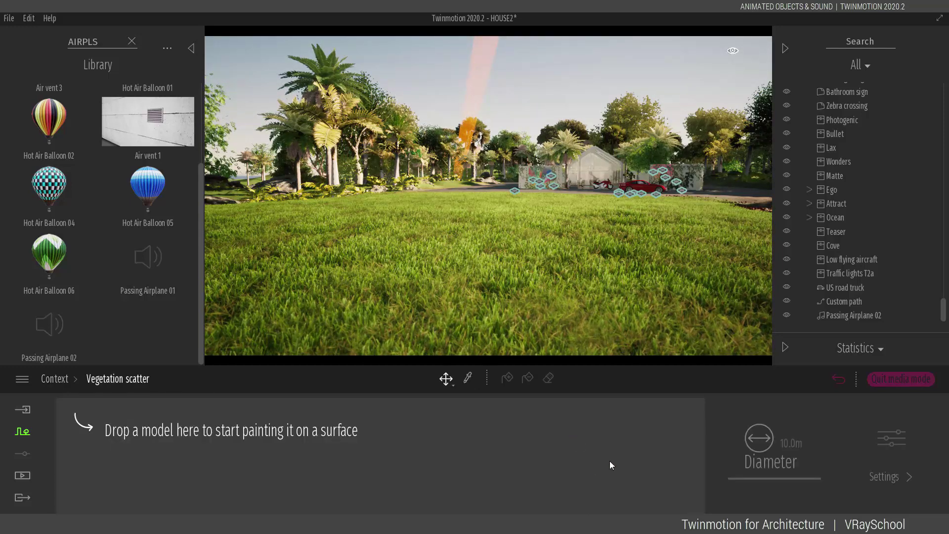
{"action": "left_click", "coordinate": [54, 379]}
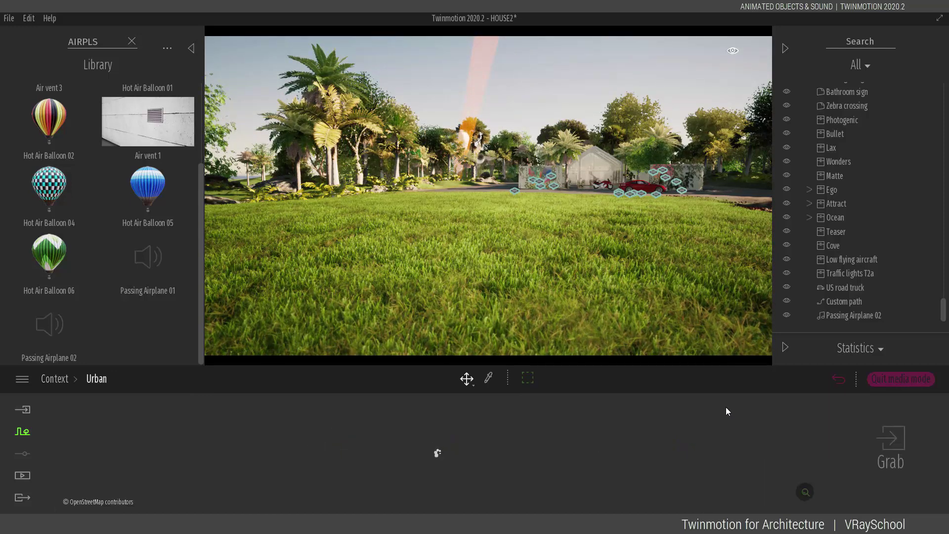
Select the Passing Airplane 02 sound in the scene and set its volume to 6%.
{"action": "left_click", "coordinate": [871, 315]}
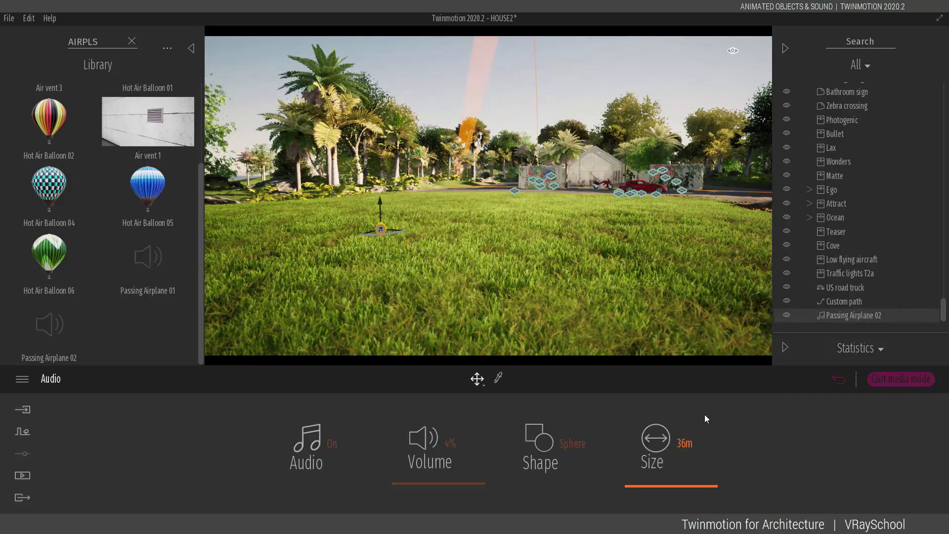
{"action": "left_click_drag", "start_coordinate": [479, 487], "coordinate": [476, 483]}
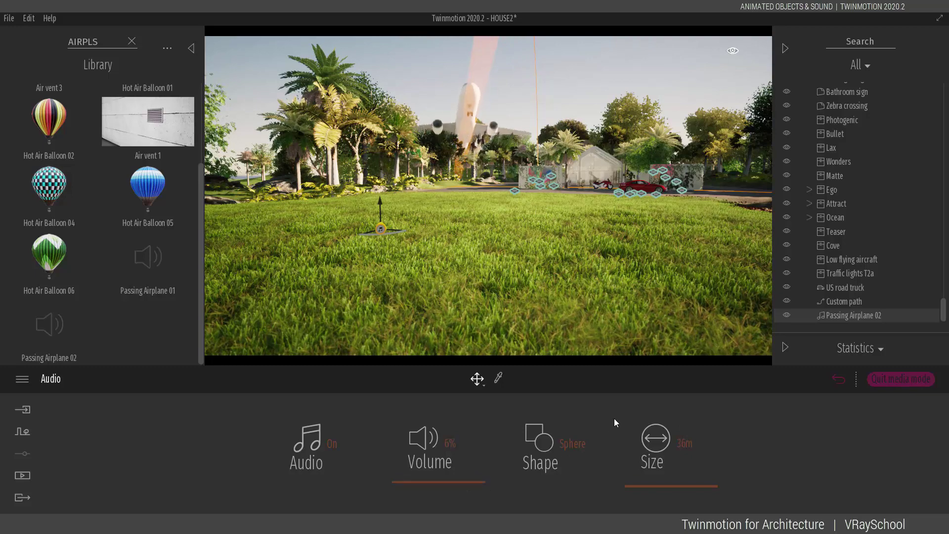
{"action": "right_click_drag", "start_coordinate": [295, 312], "coordinate": [378, 312]}
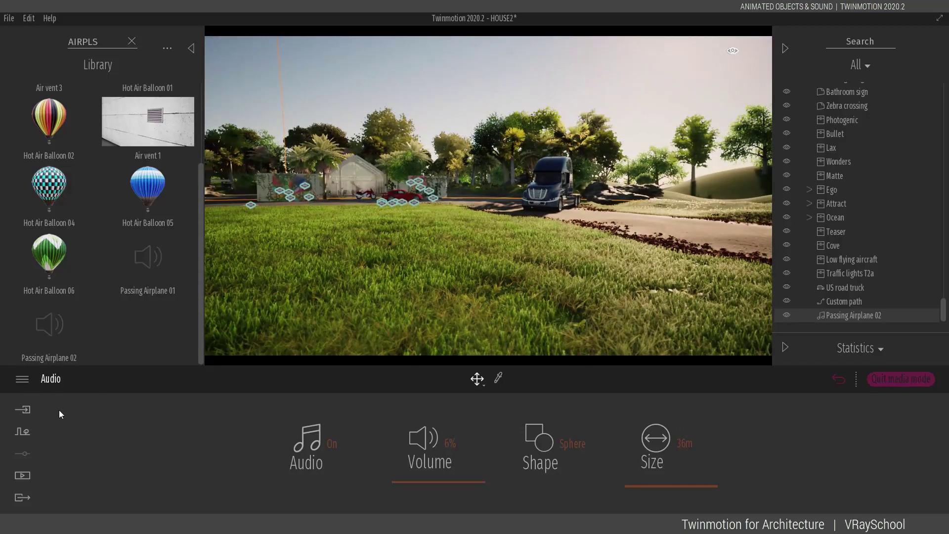
Clear the library search and open the Objects category of the library.
{"action": "middle_click_drag", "start_coordinate": [353, 198], "coordinate": [354, 253]}
{"action": "middle_click_drag", "start_coordinate": [386, 218], "coordinate": [372, 255]}
{"action": "scroll", "coordinate": [438, 284], "scroll_direction": "up", "scroll_amount": 5}
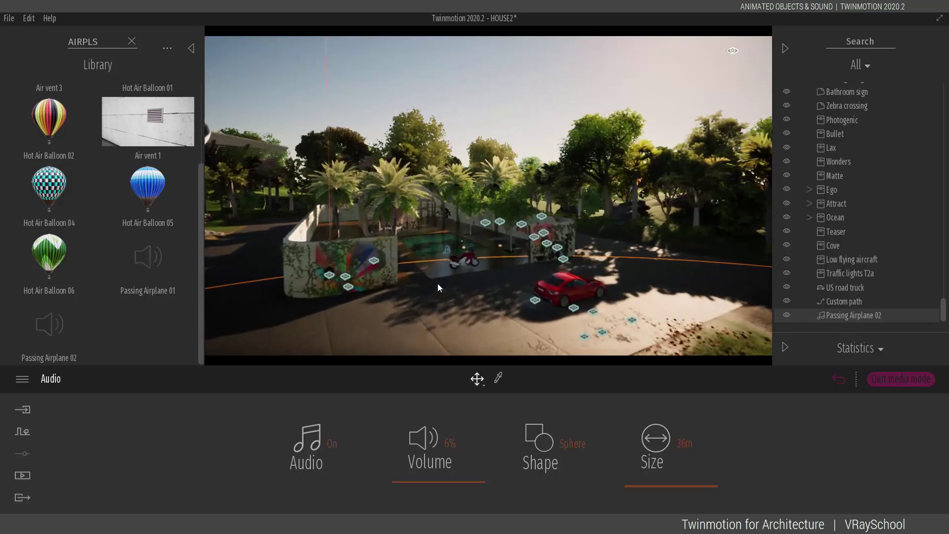
{"action": "scroll", "coordinate": [437, 282], "scroll_direction": "up", "scroll_amount": 3}
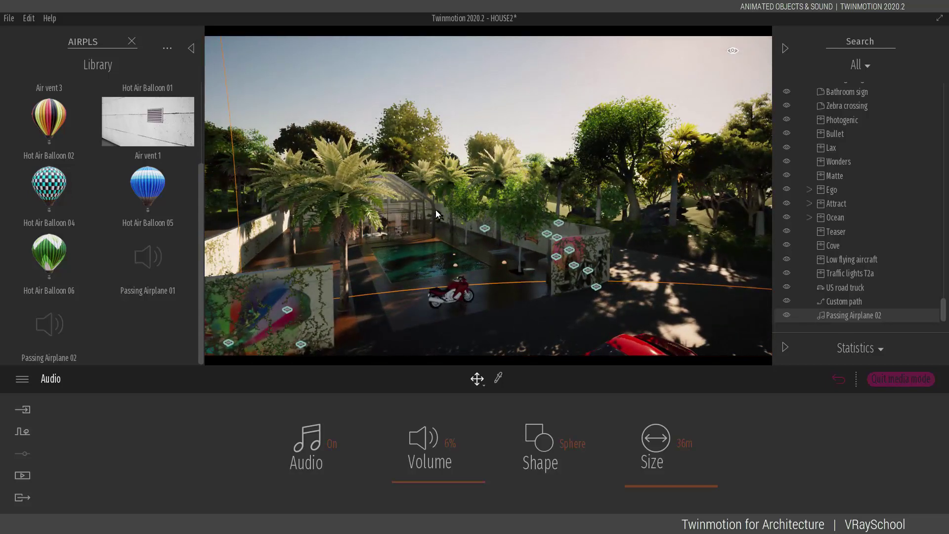
{"action": "mouse_move", "coordinate": [461, 192]}
{"action": "left_mouse_down"}
{"action": "mouse_move", "coordinate": [544, 198]}
{"action": "mouse_move", "coordinate": [646, 328]}
{"action": "mouse_move", "coordinate": [597, 284]}
{"action": "mouse_move", "coordinate": [524, 188]}
{"action": "left_mouse_up"}
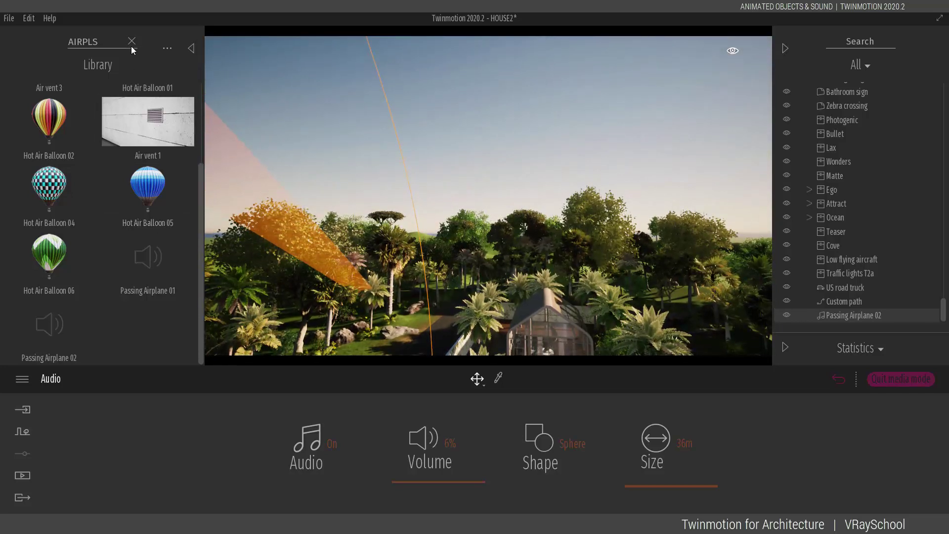
{"action": "left_click", "coordinate": [131, 41]}
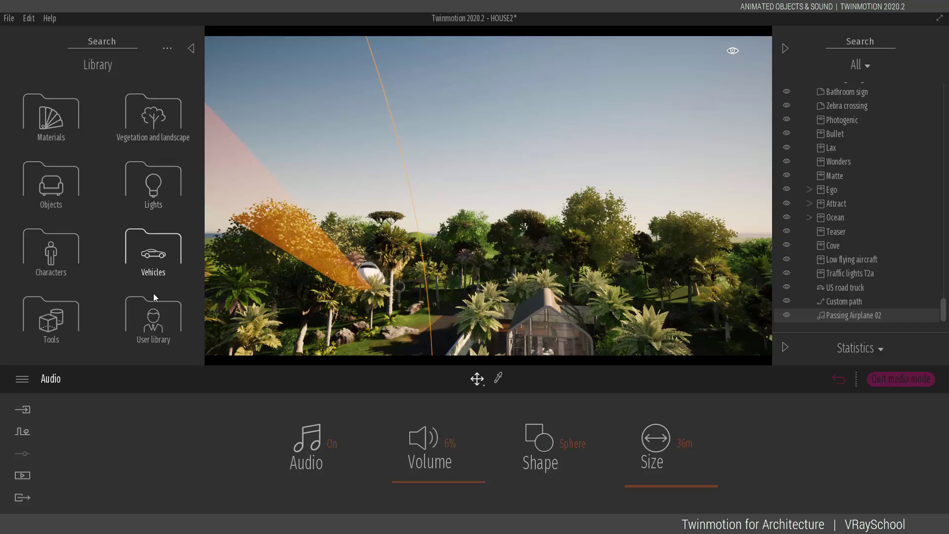
{"action": "left_click", "coordinate": [49, 188]}
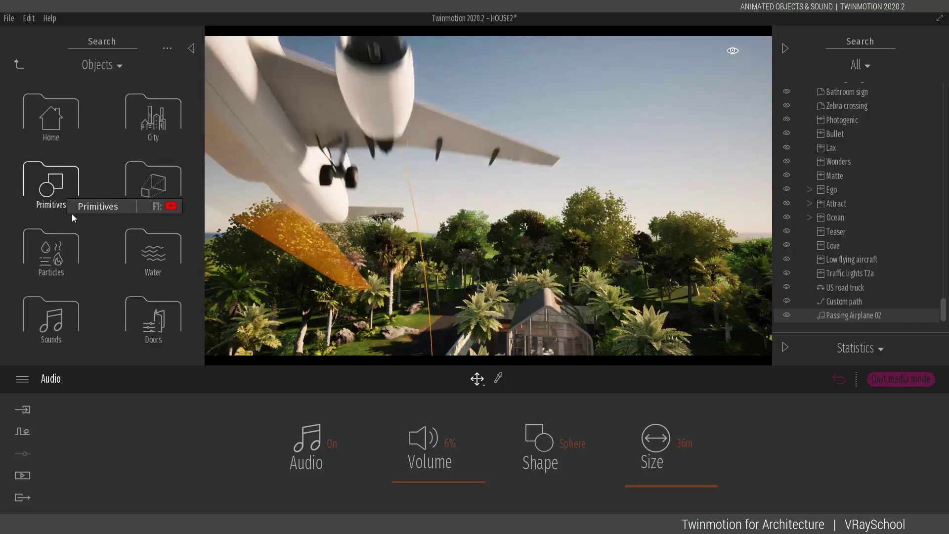
{"action": "left_click", "coordinate": [24, 410]}
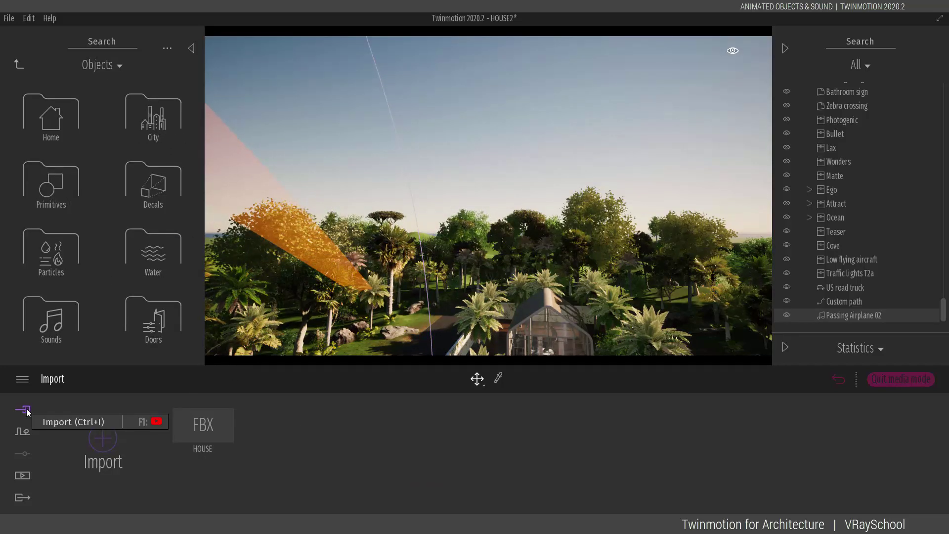
Quit media mode and delete the Passing Airplane 02 sound and the custom path from the scene.
{"action": "left_click", "coordinate": [879, 380]}
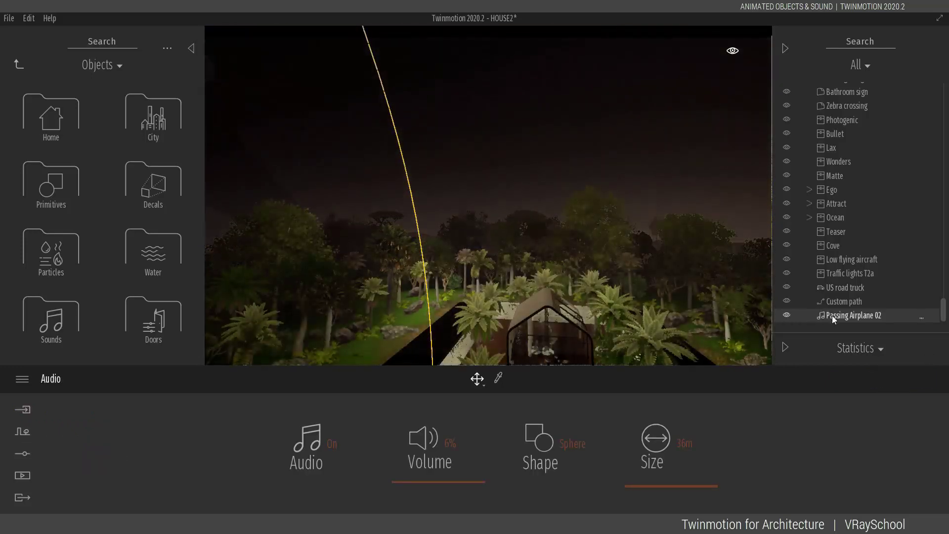
{"action": "key", "text": "Delete"}
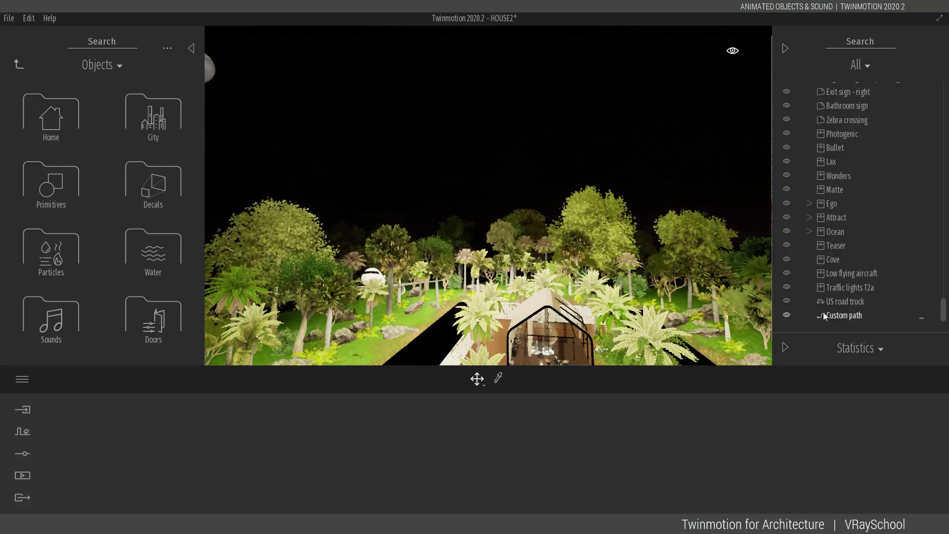
{"action": "left_click", "coordinate": [843, 315]}
{"action": "key", "text": "Delete"}
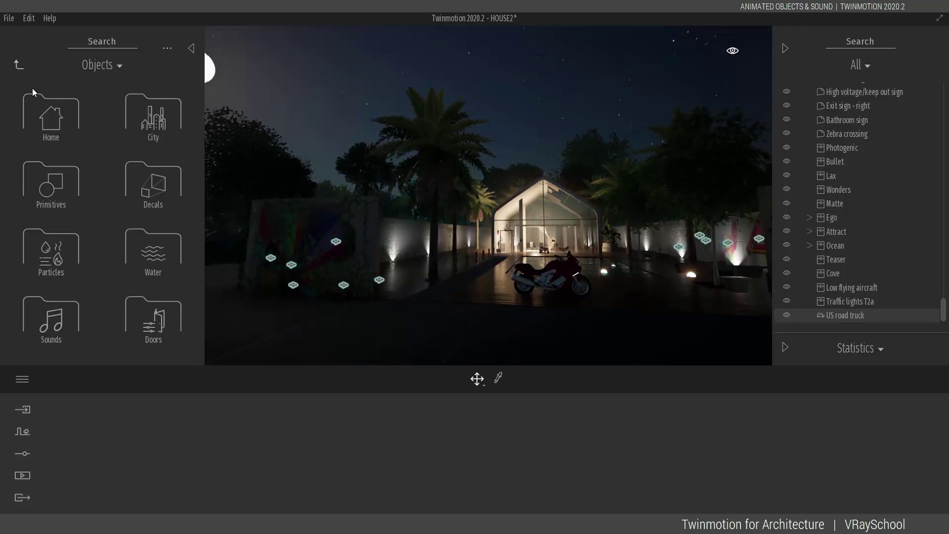
Place Challenge, Heroix and ADD streetlights from the City objects beside the pool, near the palm and at the street edge.
{"action": "left_click", "coordinate": [171, 114]}
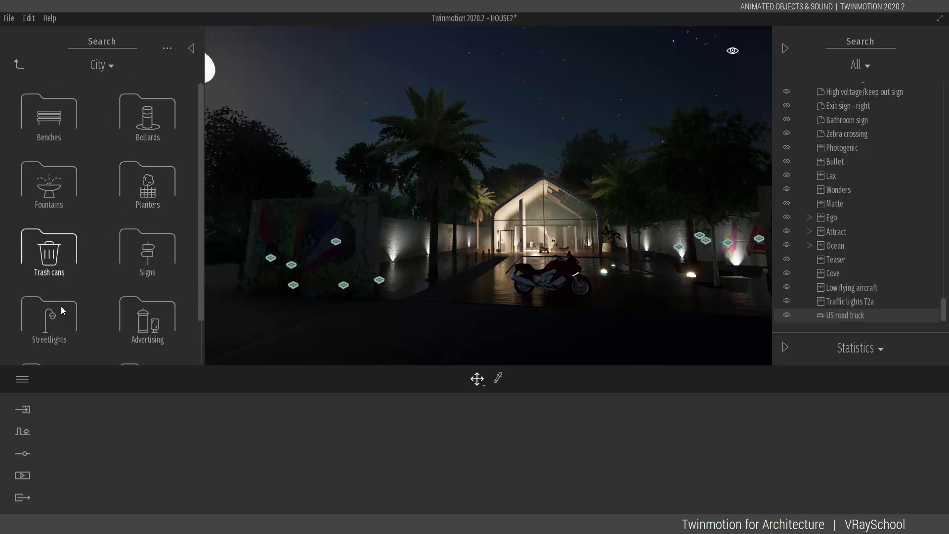
{"action": "left_click", "coordinate": [56, 318]}
{"action": "left_click_drag", "start_coordinate": [176, 266], "coordinate": [664, 274]}
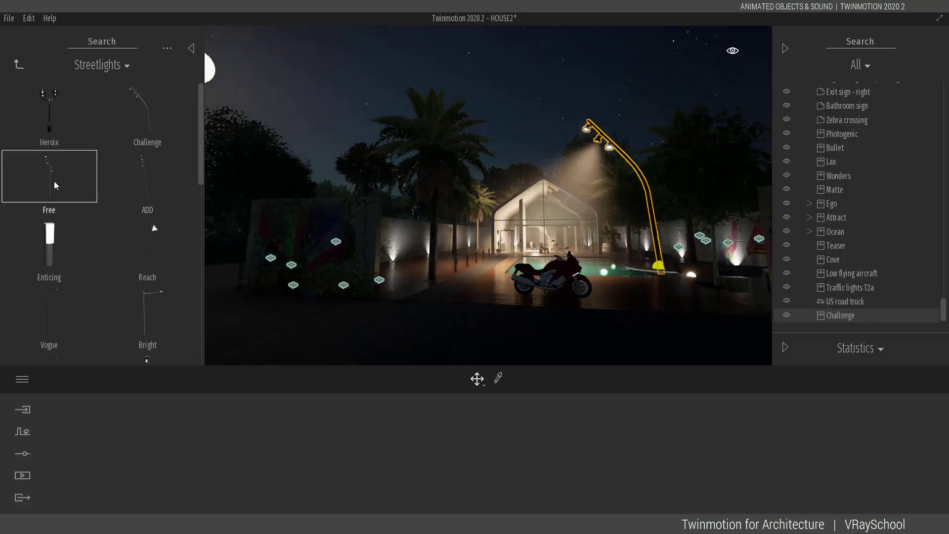
{"action": "left_click_drag", "start_coordinate": [54, 185], "coordinate": [403, 283]}
{"action": "mouse_move", "coordinate": [450, 271]}
{"action": "left_mouse_down"}
{"action": "mouse_move", "coordinate": [488, 267]}
{"action": "mouse_move", "coordinate": [438, 263]}
{"action": "left_mouse_up"}
{"action": "mouse_move", "coordinate": [174, 199]}
{"action": "left_mouse_down"}
{"action": "mouse_move", "coordinate": [435, 297]}
{"action": "mouse_move", "coordinate": [685, 301]}
{"action": "mouse_move", "coordinate": [690, 284]}
{"action": "mouse_move", "coordinate": [773, 300]}
{"action": "mouse_move", "coordinate": [704, 310]}
{"action": "mouse_move", "coordinate": [744, 316]}
{"action": "left_mouse_up"}
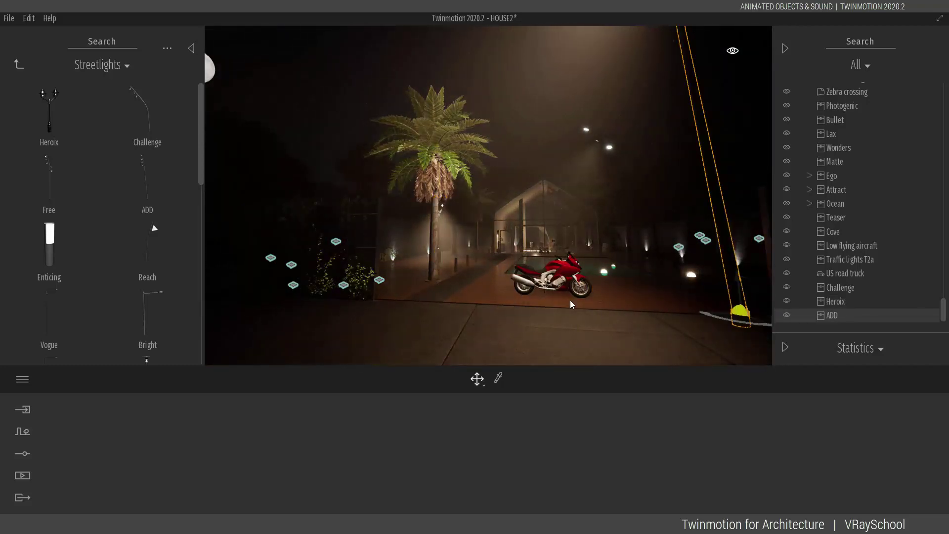
Place a Bright streetlight on the street in front of the graffiti wall, across from the parked car.
{"action": "scroll", "coordinate": [570, 299], "scroll_direction": "down", "scroll_amount": 5}
{"action": "middle_click_drag", "start_coordinate": [449, 204], "coordinate": [464, 218]}
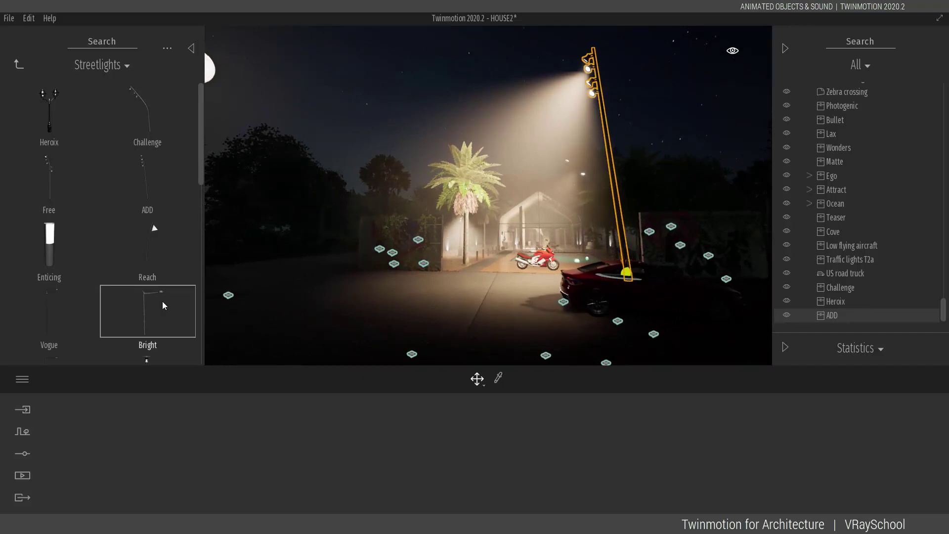
{"action": "mouse_move", "coordinate": [163, 305]}
{"action": "left_mouse_down"}
{"action": "mouse_move", "coordinate": [443, 267]}
{"action": "mouse_move", "coordinate": [407, 272]}
{"action": "mouse_move", "coordinate": [415, 278]}
{"action": "mouse_move", "coordinate": [354, 274]}
{"action": "mouse_move", "coordinate": [355, 287]}
{"action": "mouse_move", "coordinate": [365, 285]}
{"action": "left_mouse_up"}
{"action": "scroll", "coordinate": [365, 286], "scroll_direction": "up", "scroll_amount": 4}
{"action": "middle_click_drag", "start_coordinate": [365, 286], "coordinate": [352, 273]}
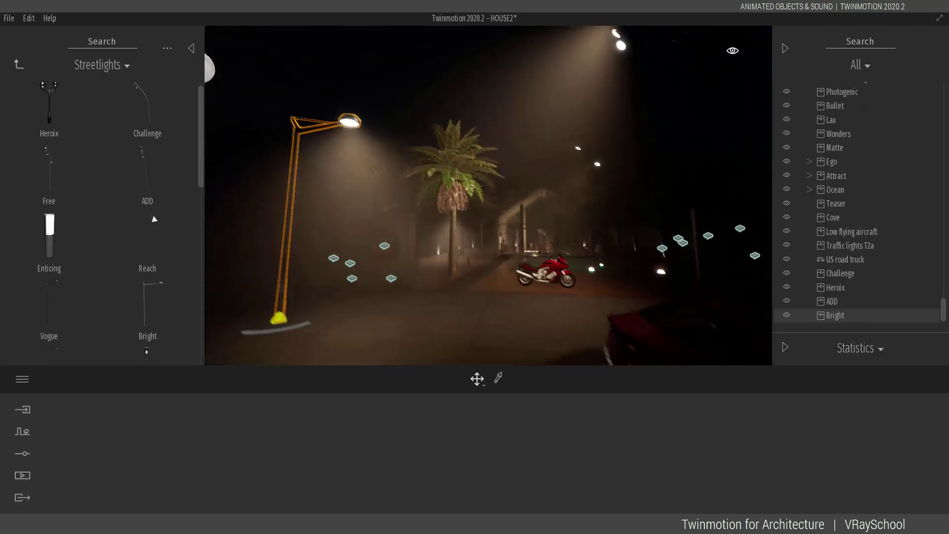
{"action": "right_click_drag", "start_coordinate": [352, 274], "coordinate": [318, 310]}
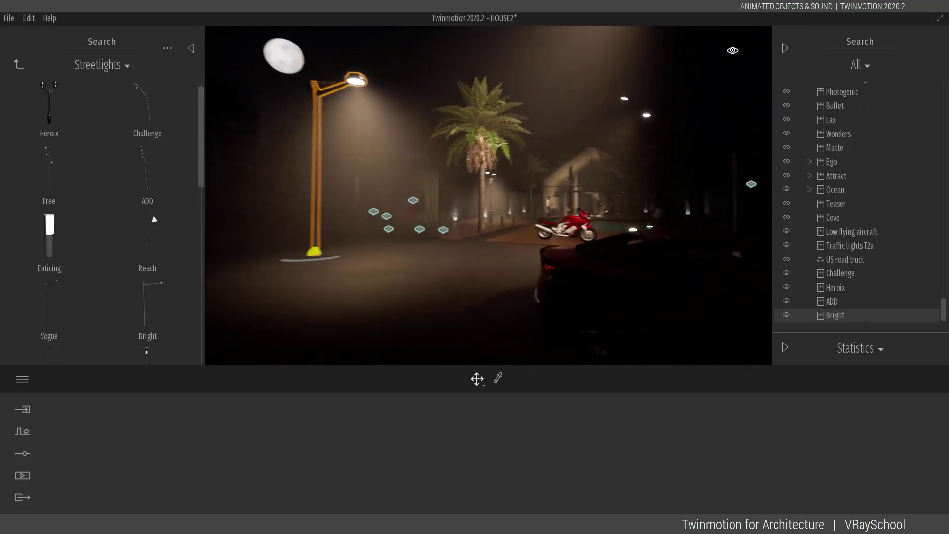
Place a Bop light on the paving in front of the palm and scale it down to a low bollard.
{"action": "scroll", "coordinate": [151, 307], "scroll_direction": "down", "scroll_amount": 3}
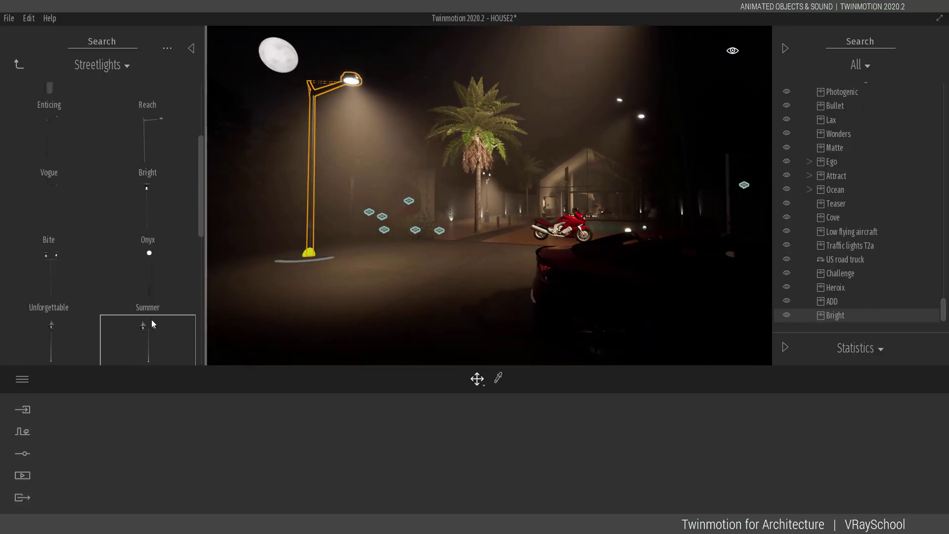
{"action": "scroll", "coordinate": [151, 320], "scroll_direction": "down", "scroll_amount": 5}
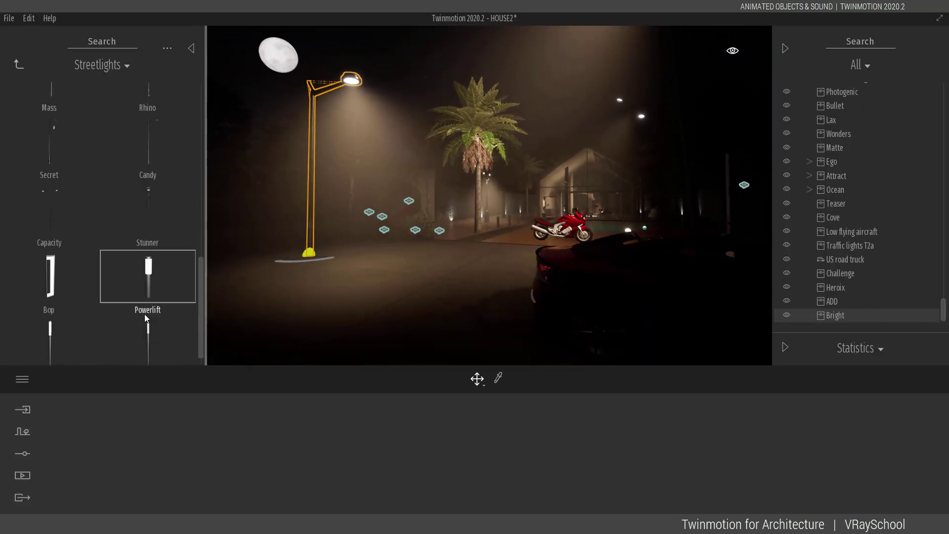
{"action": "scroll", "coordinate": [147, 318], "scroll_direction": "down", "scroll_amount": 1}
{"action": "left_click_drag", "start_coordinate": [86, 271], "coordinate": [435, 252]}
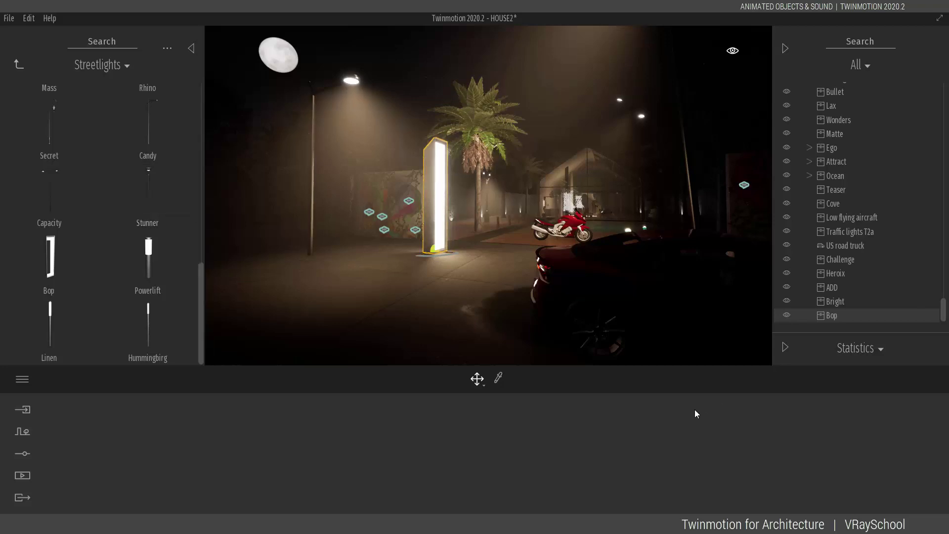
{"action": "left_click", "coordinate": [478, 380]}
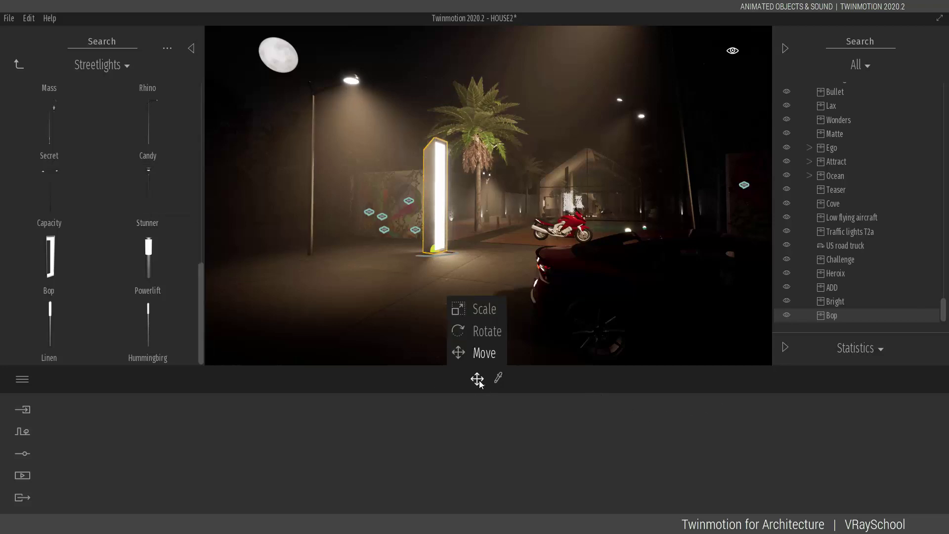
{"action": "left_click", "coordinate": [484, 311]}
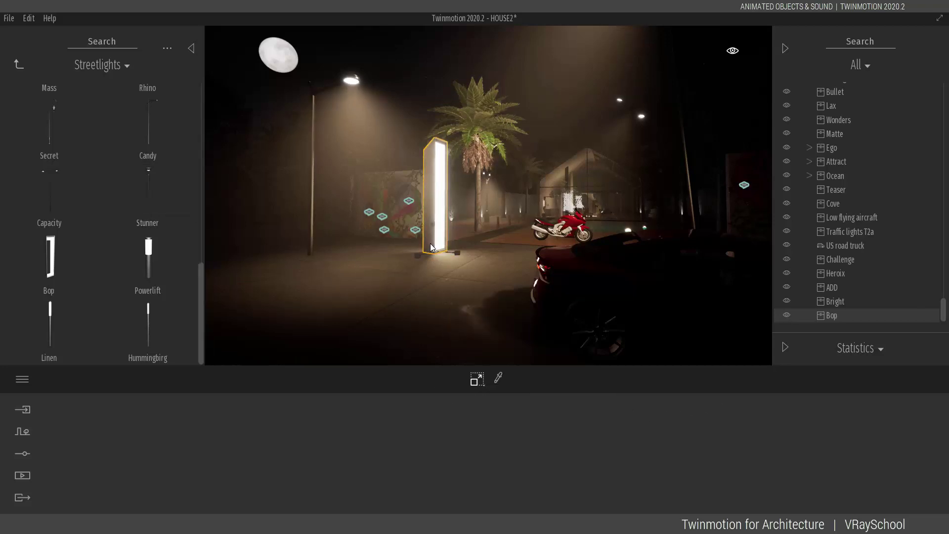
{"action": "left_click_drag", "start_coordinate": [431, 256], "coordinate": [353, 357]}
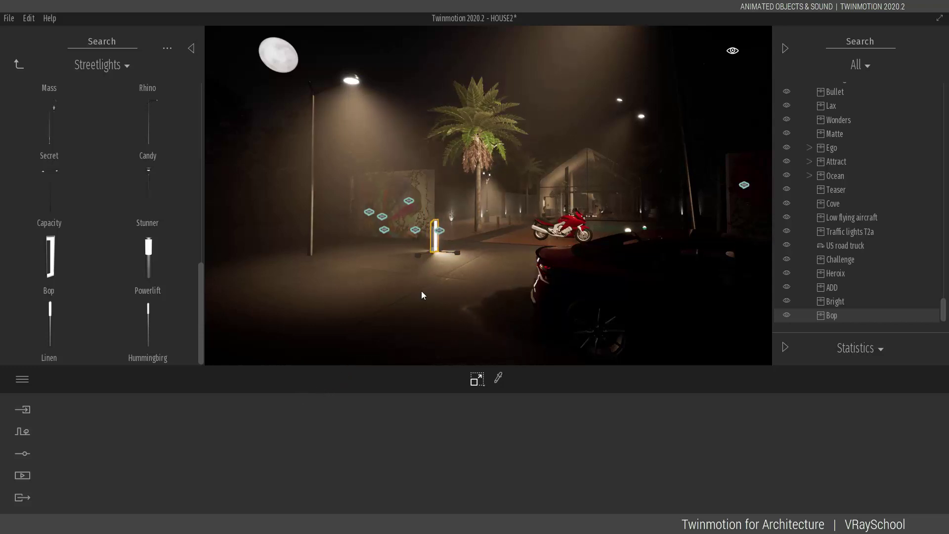
Place a Powerlift light on the paving in front of the motorcycle and scale it down to a small bollard.
{"action": "scroll", "coordinate": [440, 248], "scroll_direction": "up", "scroll_amount": 3}
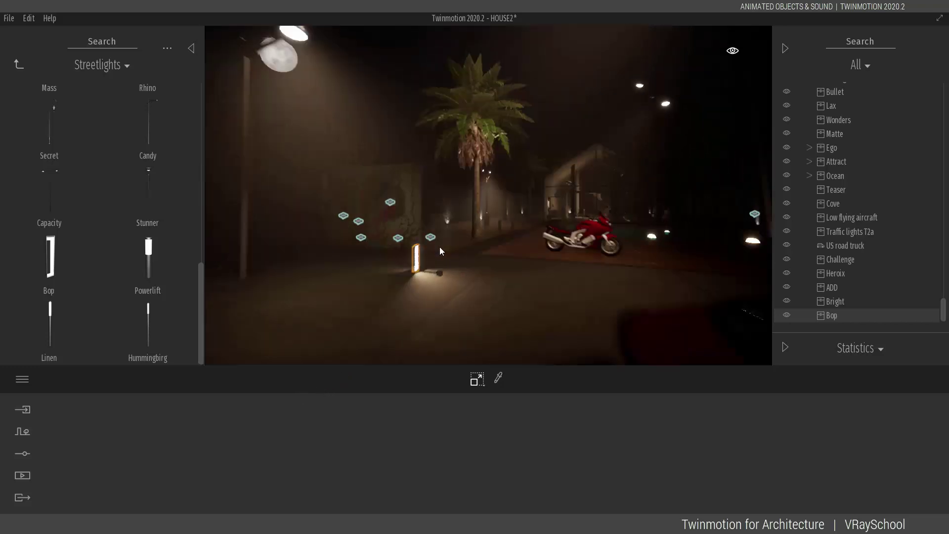
{"action": "right_click_drag", "start_coordinate": [410, 285], "coordinate": [441, 356]}
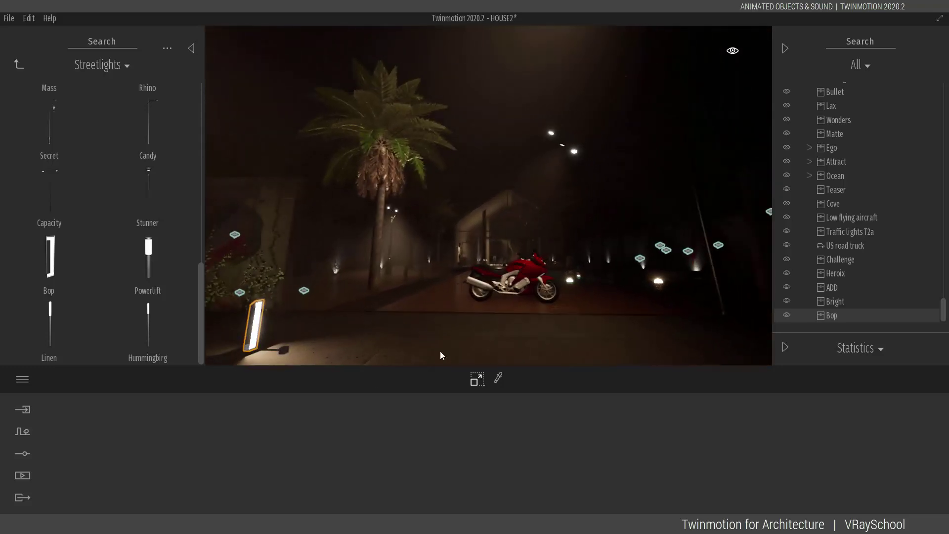
{"action": "scroll", "coordinate": [307, 342], "scroll_direction": "down", "scroll_amount": 3}
{"action": "right_click_drag", "start_coordinate": [306, 343], "coordinate": [390, 305]}
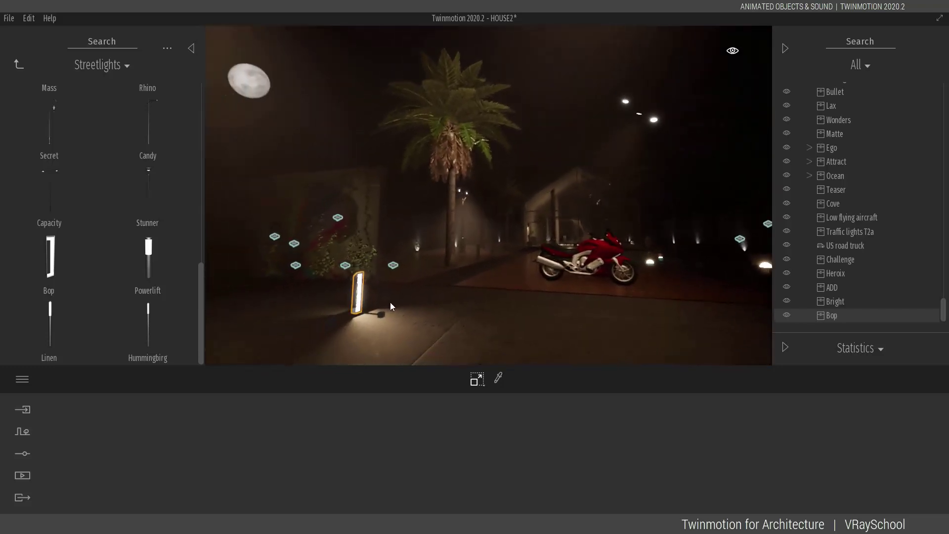
{"action": "left_click_drag", "start_coordinate": [146, 276], "coordinate": [746, 309]}
{"action": "middle_click_drag", "start_coordinate": [746, 308], "coordinate": [807, 317]}
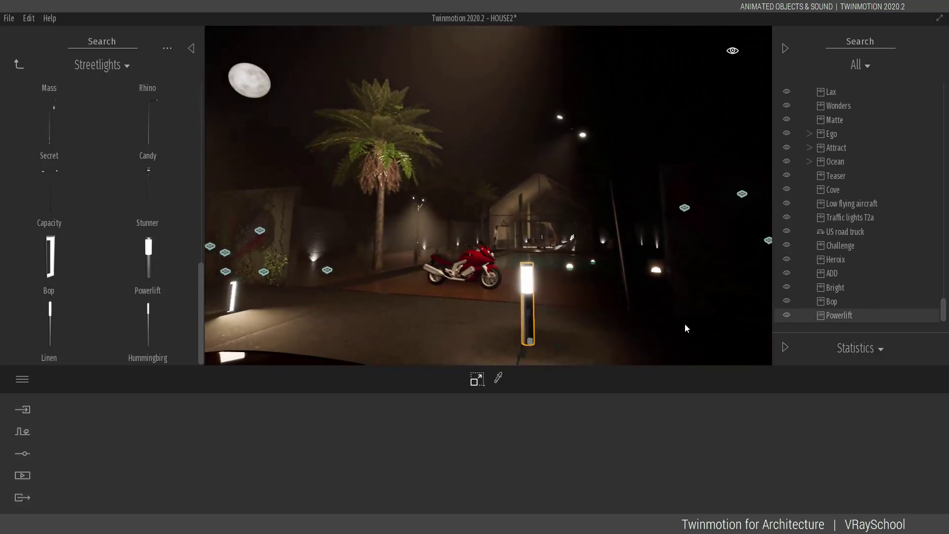
{"action": "middle_click_drag", "start_coordinate": [396, 326], "coordinate": [461, 342]}
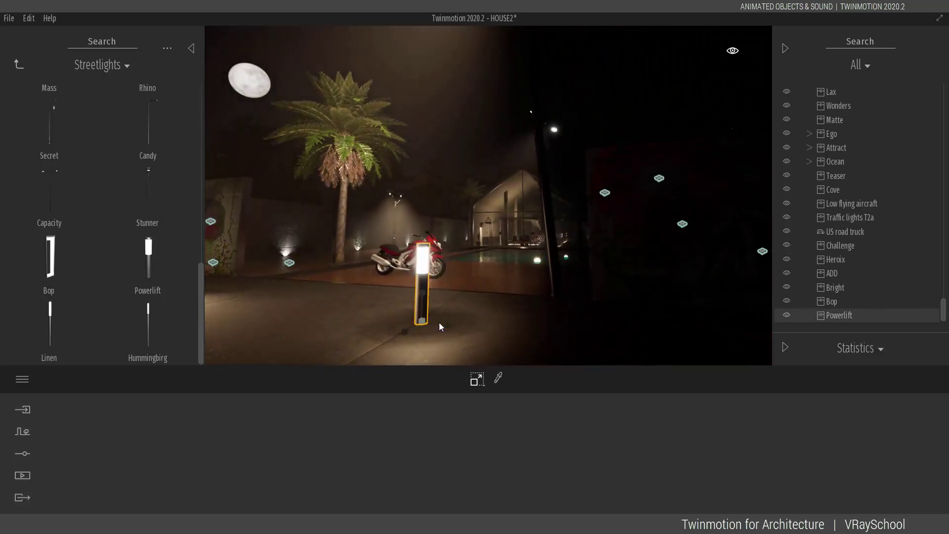
{"action": "left_click_drag", "start_coordinate": [394, 352], "coordinate": [262, 406]}
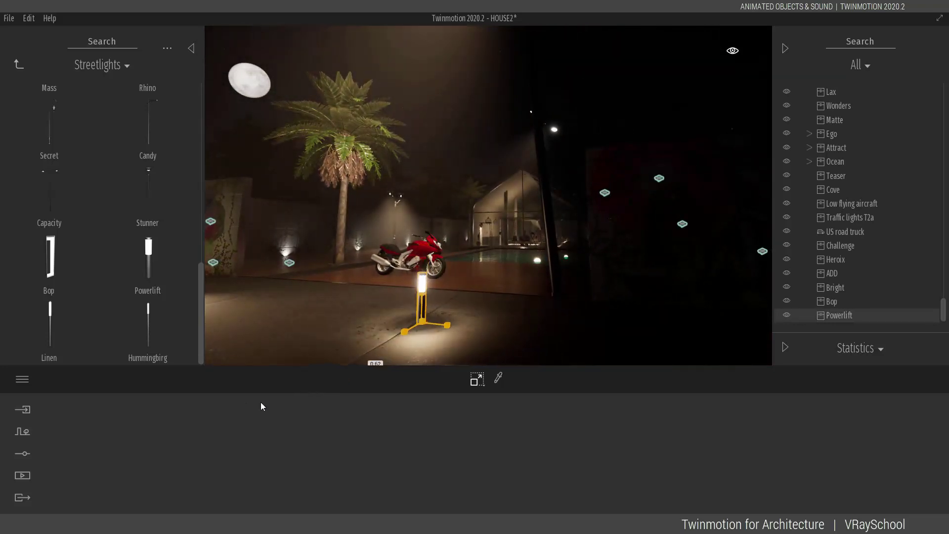
{"action": "left_click_drag", "start_coordinate": [415, 322], "coordinate": [105, 377]}
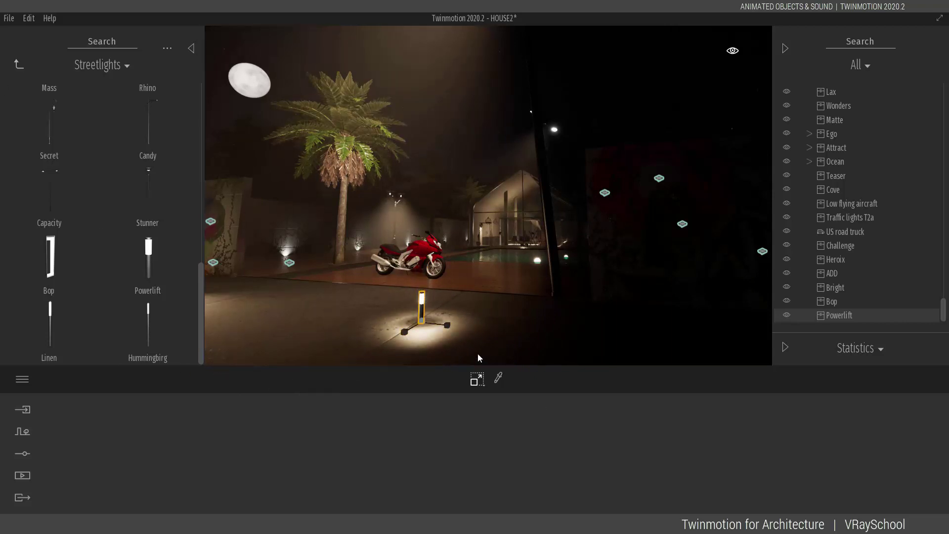
Move the Powerlift light away from the motorcycle to the paving on the other side of the house entrance.
{"action": "mouse_move", "coordinate": [479, 384]}
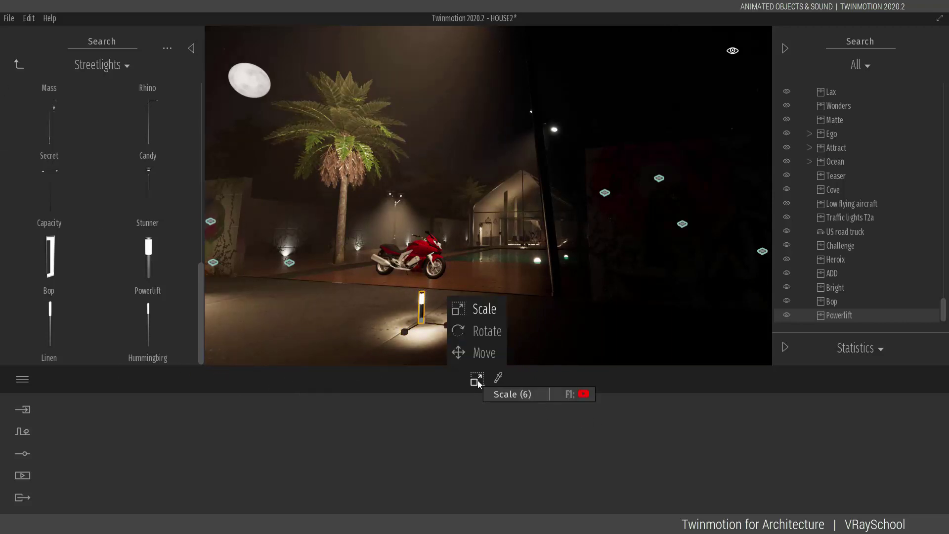
{"action": "left_click", "coordinate": [486, 353]}
{"action": "left_click_drag", "start_coordinate": [437, 324], "coordinate": [624, 341]}
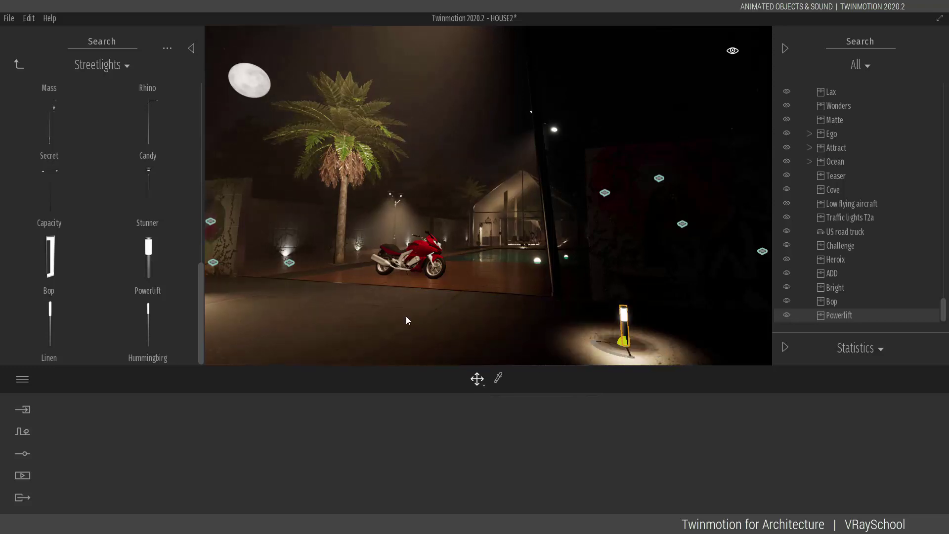
Place an Advertising panel 01 beside the motorcycle and move it in front of the graffiti wall next to the palm.
{"action": "middle_click_drag", "start_coordinate": [368, 298], "coordinate": [431, 305]}
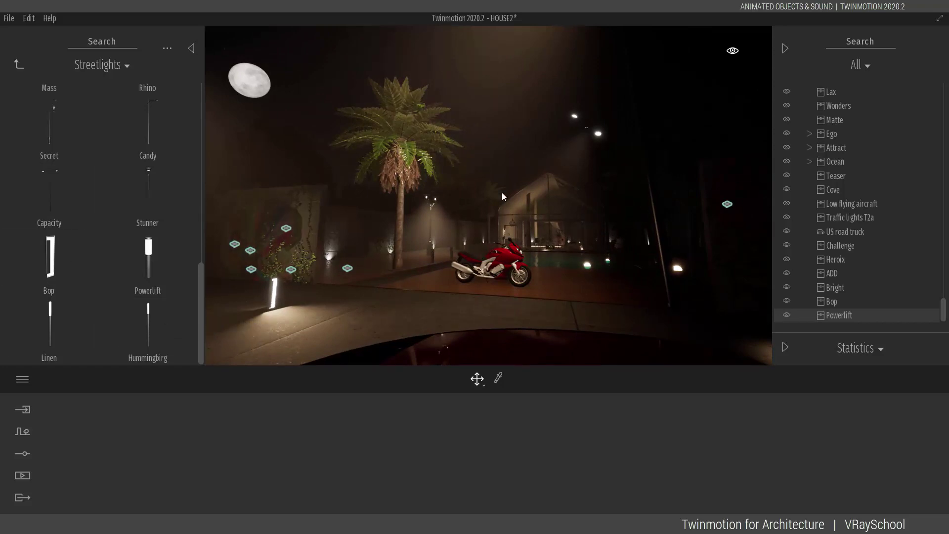
{"action": "right_click_drag", "start_coordinate": [503, 192], "coordinate": [477, 173]}
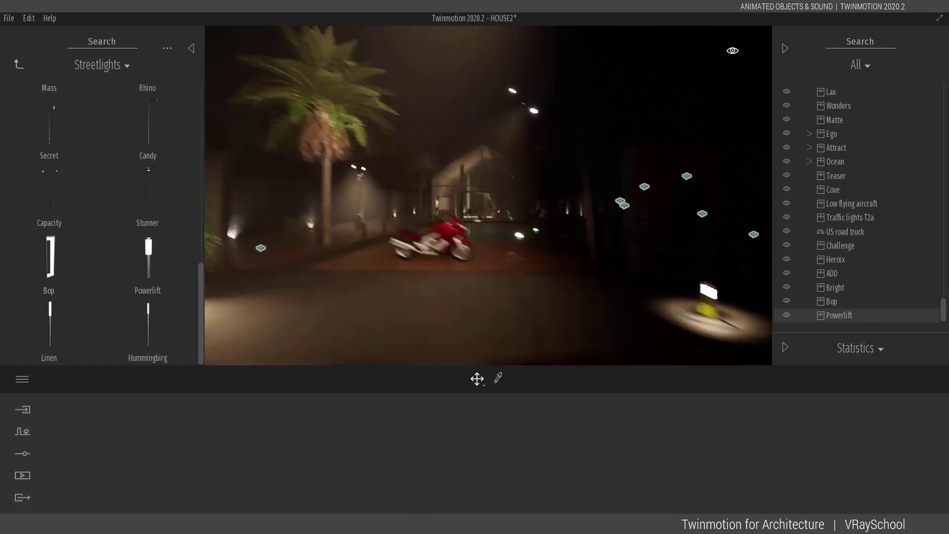
{"action": "left_click", "coordinate": [19, 63]}
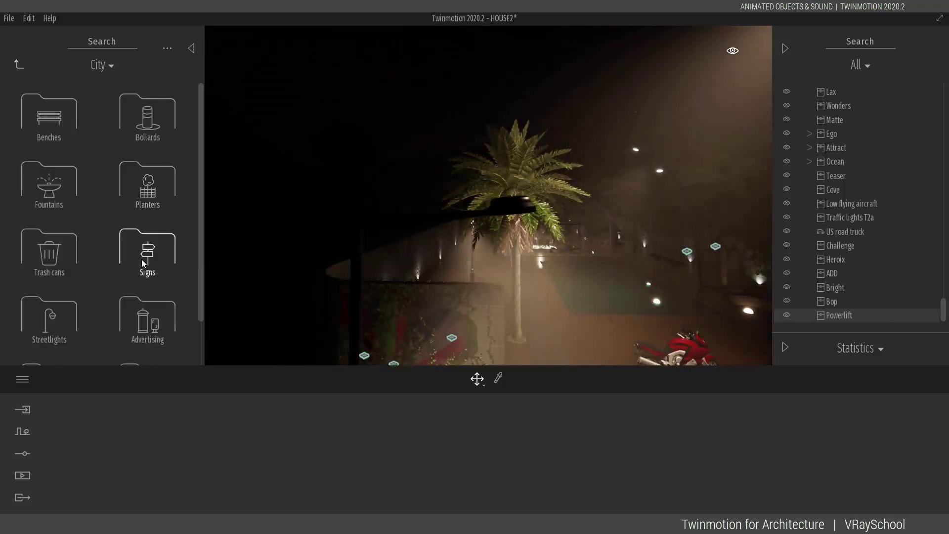
{"action": "left_click", "coordinate": [148, 320]}
{"action": "left_click_drag", "start_coordinate": [49, 119], "coordinate": [516, 326]}
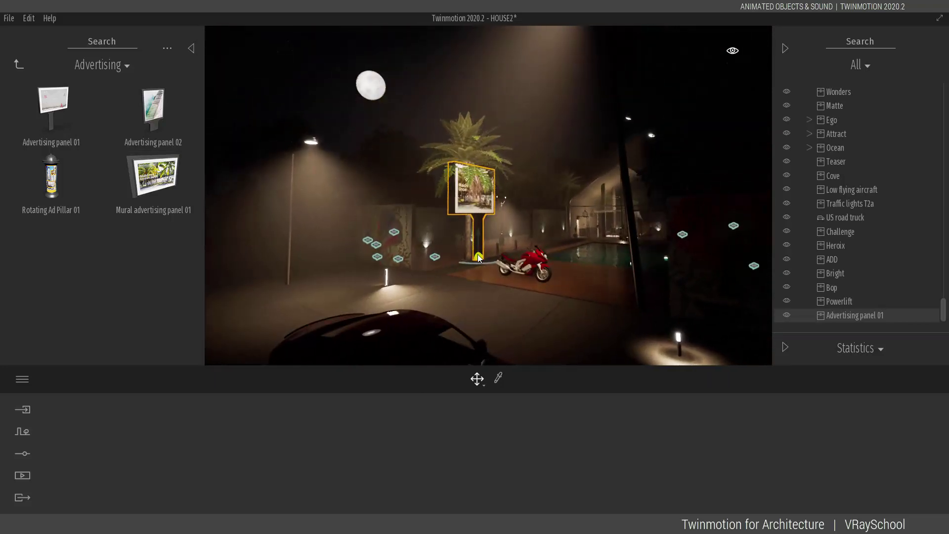
{"action": "left_click_drag", "start_coordinate": [479, 257], "coordinate": [434, 272]}
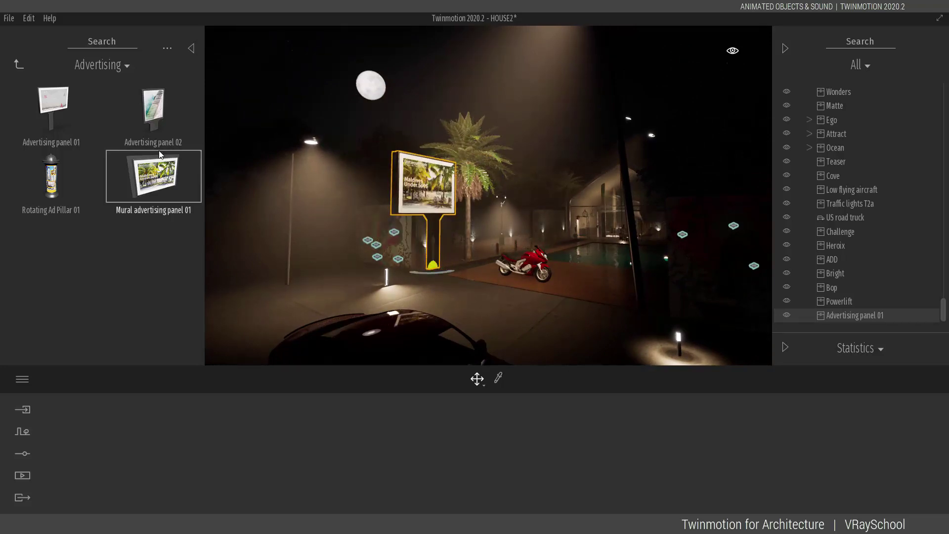
Place an Advertising panel 02 beside the graffiti wall, and try a Rotating Ad Pillar 01 near the motorcycle and delete it.
{"action": "mouse_move", "coordinate": [344, 278]}
{"action": "left_mouse_down"}
{"action": "mouse_move", "coordinate": [361, 291]}
{"action": "mouse_move", "coordinate": [353, 289]}
{"action": "left_mouse_up"}
{"action": "left_click_drag", "start_coordinate": [51, 178], "coordinate": [504, 303]}
{"action": "key", "text": "Delete"}
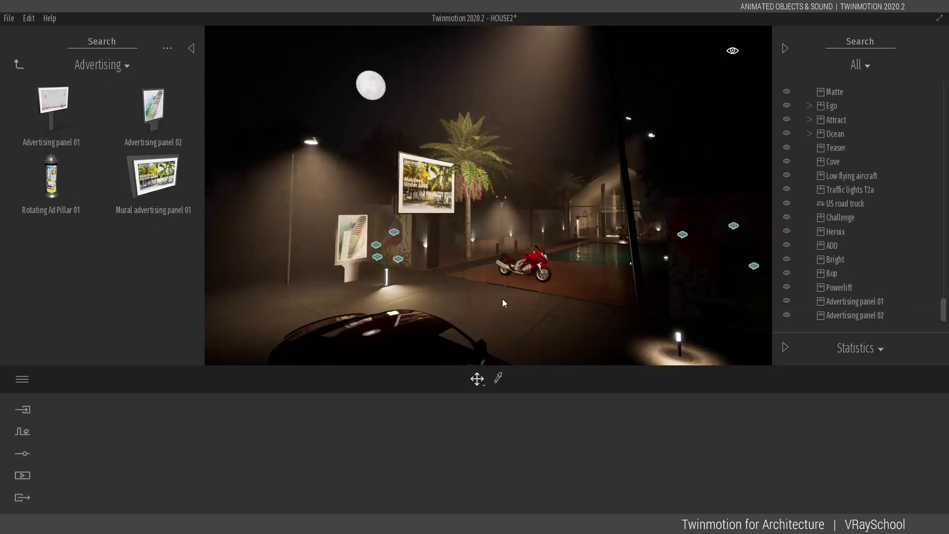
Try a Mural advertising panel 01 at the dark wall across the house entrance and delete it.
{"action": "left_click_drag", "start_coordinate": [207, 199], "coordinate": [715, 225]}
{"action": "right_click_drag", "start_coordinate": [714, 225], "coordinate": [767, 218]}
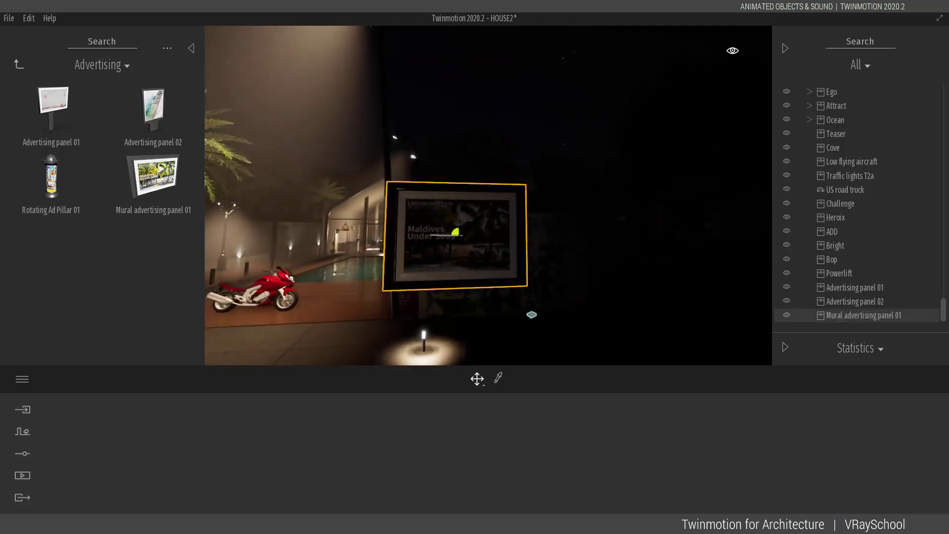
{"action": "right_click_drag", "start_coordinate": [451, 225], "coordinate": [447, 243]}
{"action": "middle_click_drag", "start_coordinate": [447, 243], "coordinate": [492, 244]}
{"action": "key", "text": "Delete"}
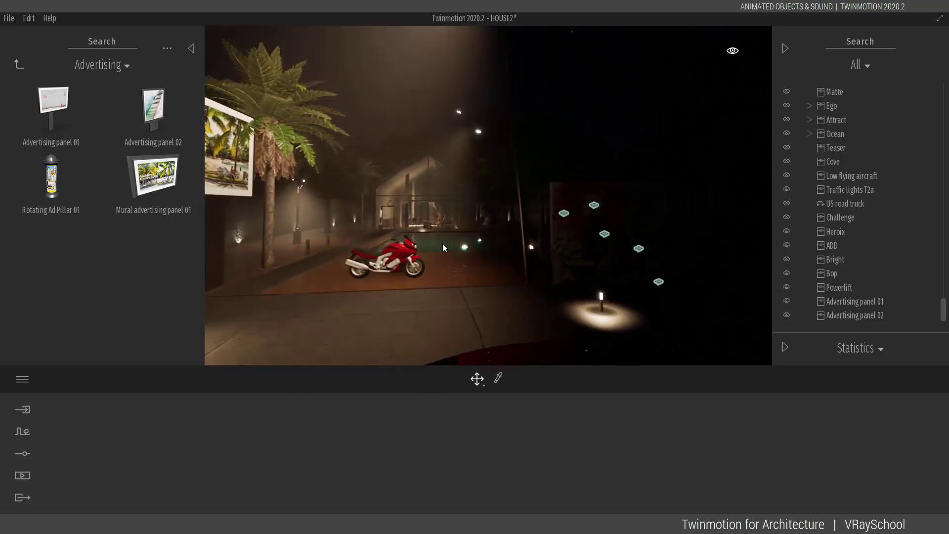
Move Advertising panel 01 farther back beside the palm, behind the graffiti wall.
{"action": "right_click_drag", "start_coordinate": [492, 244], "coordinate": [473, 248]}
{"action": "left_click", "coordinate": [330, 182]}
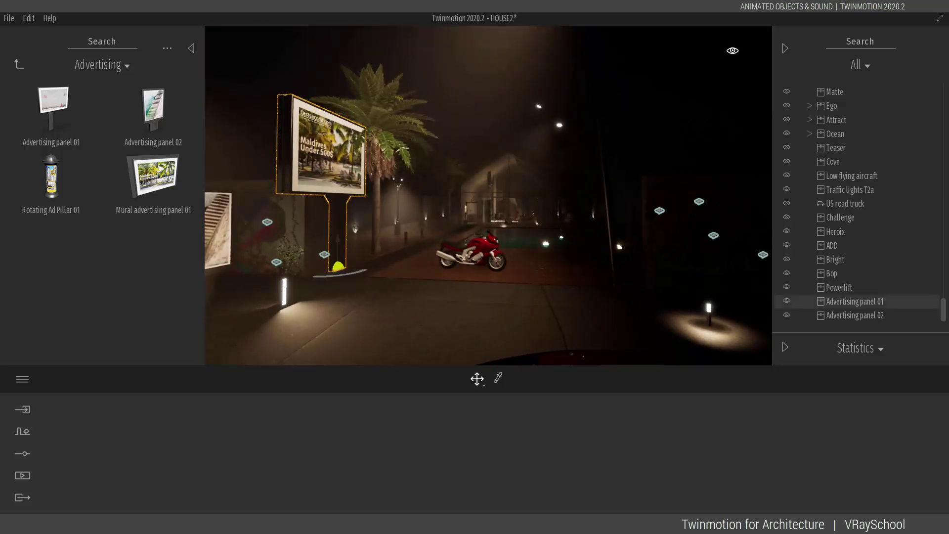
{"action": "right_click_drag", "start_coordinate": [330, 181], "coordinate": [357, 259]}
{"action": "left_click_drag", "start_coordinate": [297, 290], "coordinate": [287, 271]}
{"action": "right_click_drag", "start_coordinate": [367, 265], "coordinate": [421, 258]}
Find the Flags collection in the City library and place a Flag wall on top of the graffiti wall beside the palm.
{"action": "left_click", "coordinate": [18, 65]}
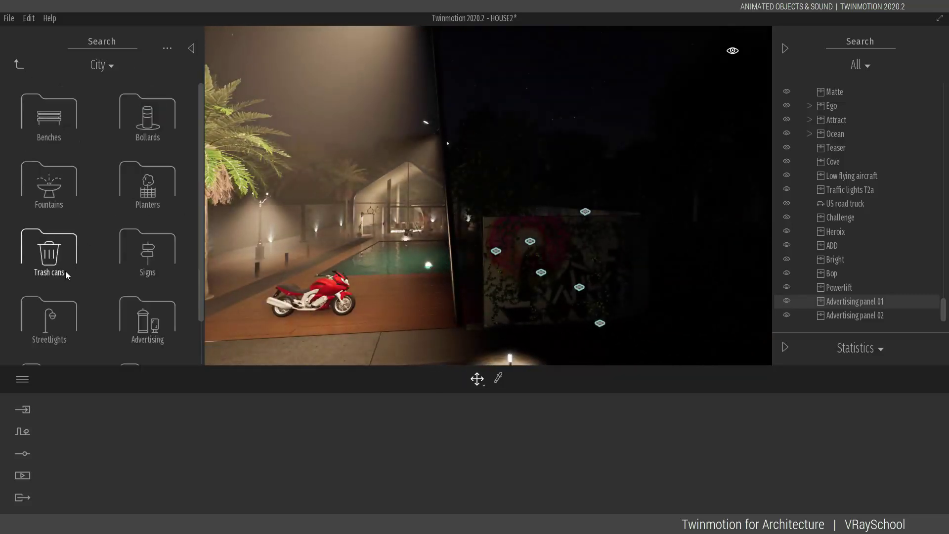
{"action": "scroll", "coordinate": [87, 299], "scroll_direction": "down", "scroll_amount": 2}
{"action": "left_click", "coordinate": [50, 334]}
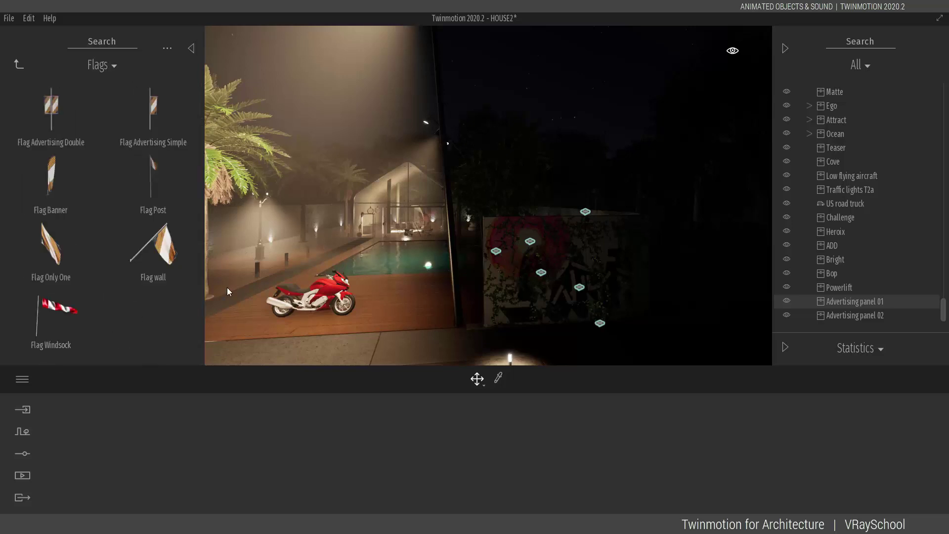
{"action": "key", "text": "s"}
{"action": "right_click_drag", "start_coordinate": [611, 249], "coordinate": [584, 346]}
{"action": "key", "text": "s"}
{"action": "left_click_drag", "start_coordinate": [150, 247], "coordinate": [303, 211]}
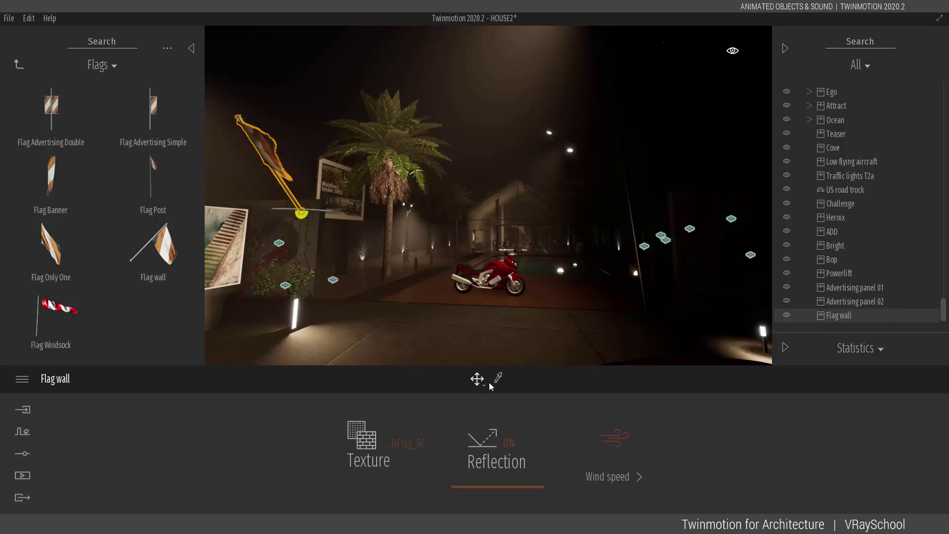
Examine the wind speed, direction and weather settings linked to the Flag wall.
{"action": "left_click", "coordinate": [617, 451]}
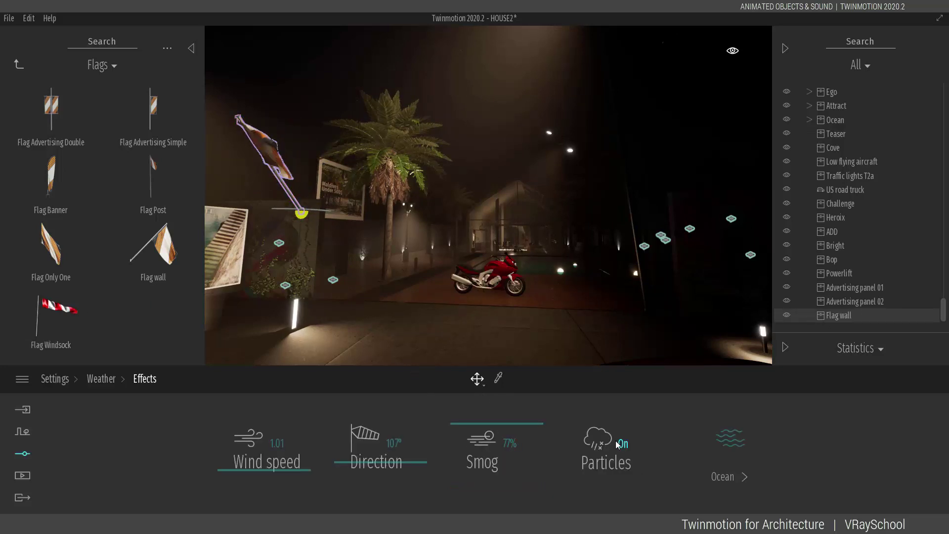
{"action": "left_click", "coordinate": [101, 380]}
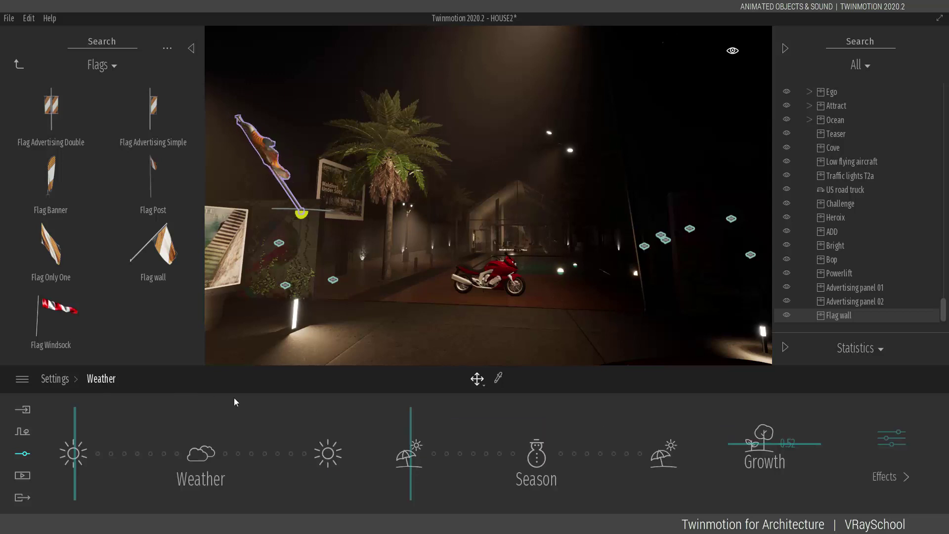
{"action": "left_click", "coordinate": [54, 379]}
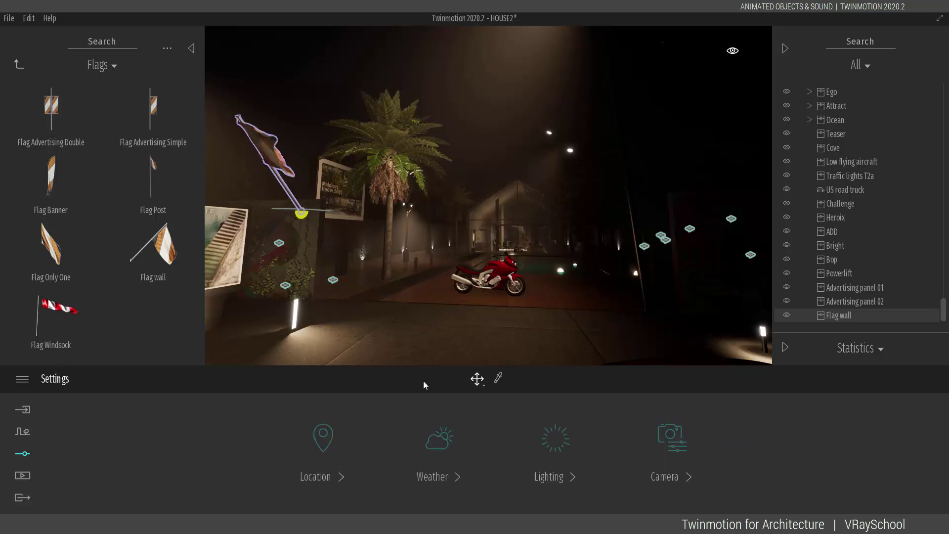
{"action": "key", "text": "Escape"}
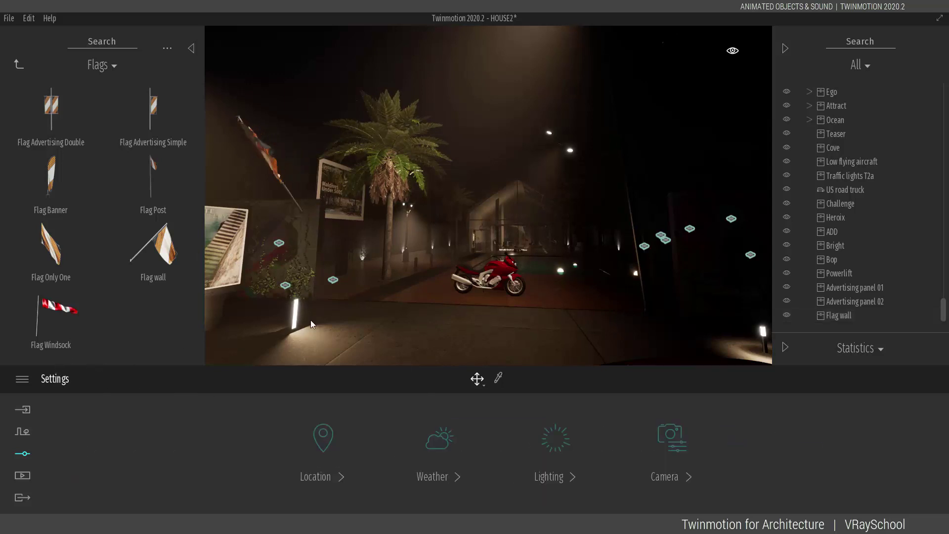
Select the Flag wall and open the file browser for replacing its texture image.
{"action": "left_click", "coordinate": [839, 316]}
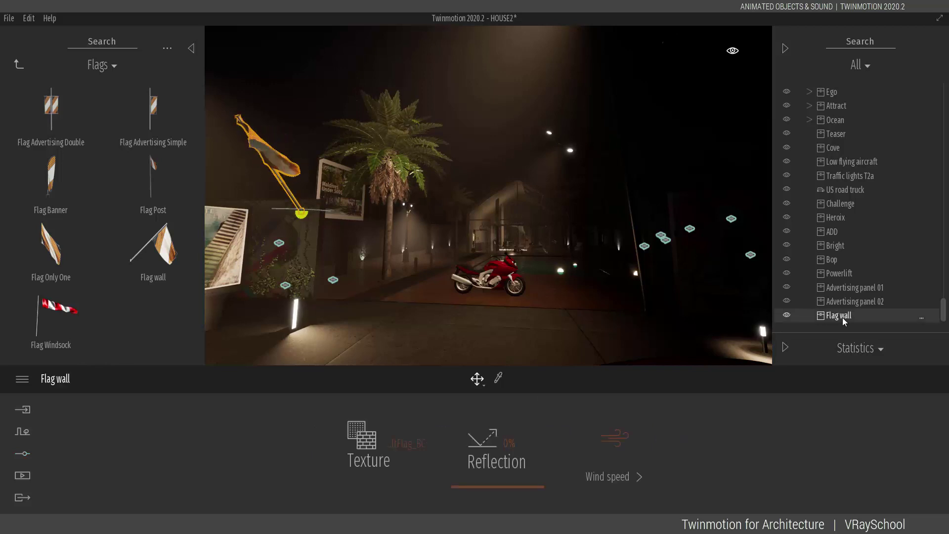
{"action": "left_click", "coordinate": [411, 443]}
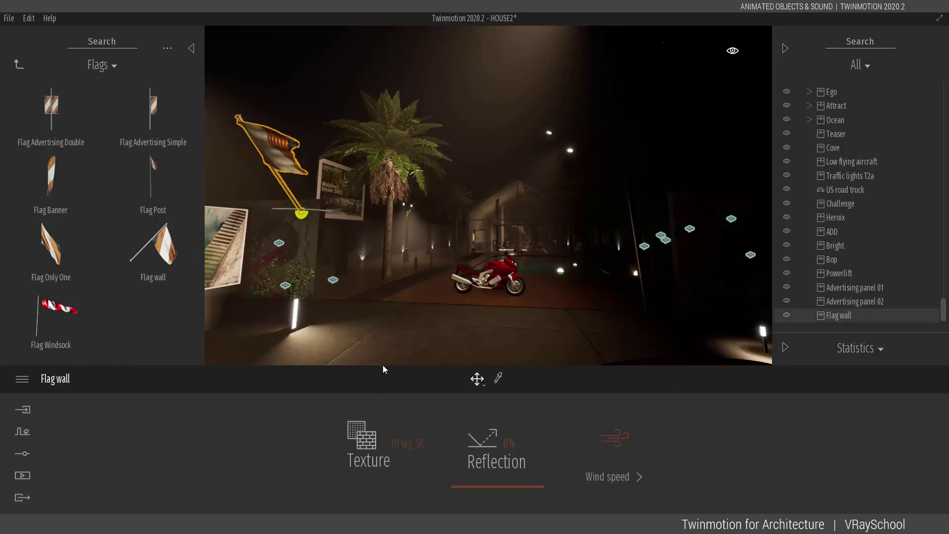
{"action": "left_click", "coordinate": [375, 364]}
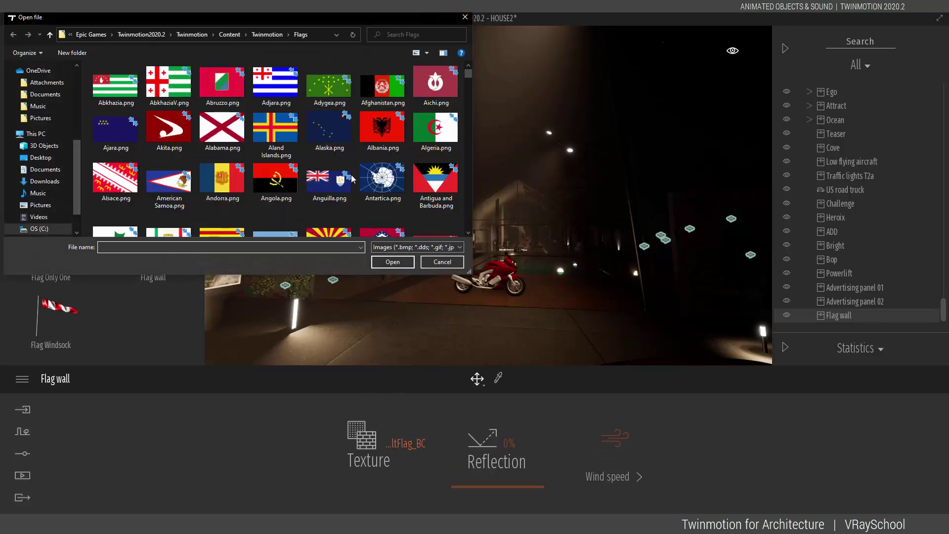
Look through the supplied flag images for a replacement texture for the Flag wall.
{"action": "scroll", "coordinate": [367, 180], "scroll_direction": "down", "scroll_amount": 10}
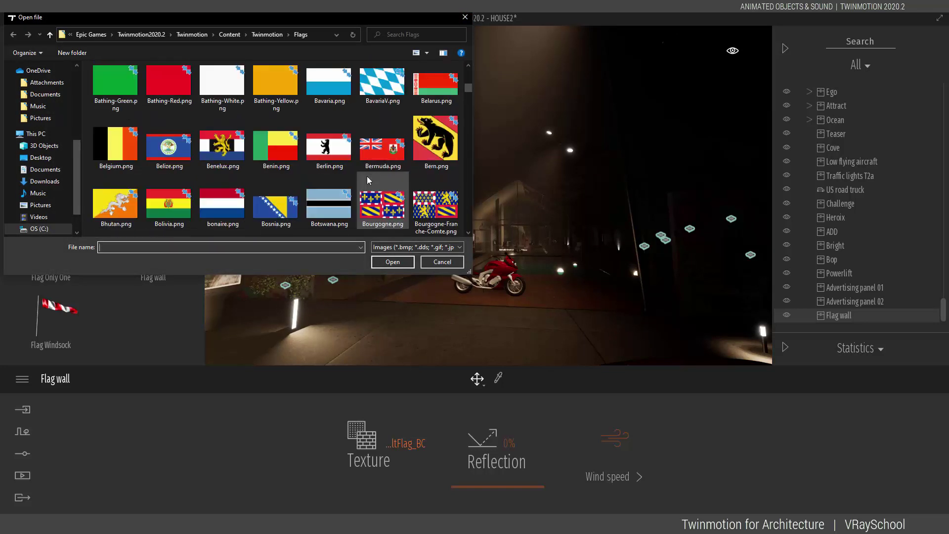
{"action": "scroll", "coordinate": [364, 184], "scroll_direction": "down", "scroll_amount": 10}
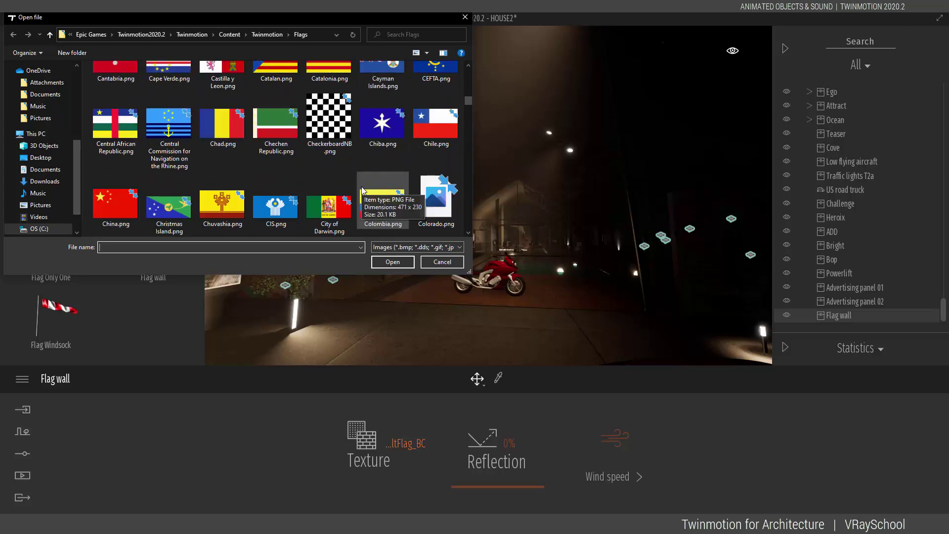
{"action": "scroll", "coordinate": [361, 186], "scroll_direction": "down", "scroll_amount": 10}
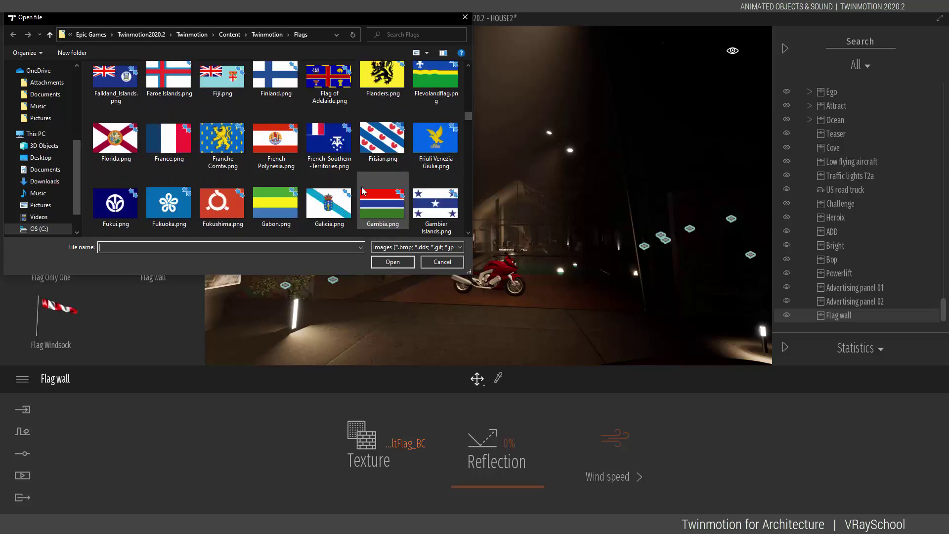
{"action": "scroll", "coordinate": [362, 190], "scroll_direction": "down", "scroll_amount": 5}
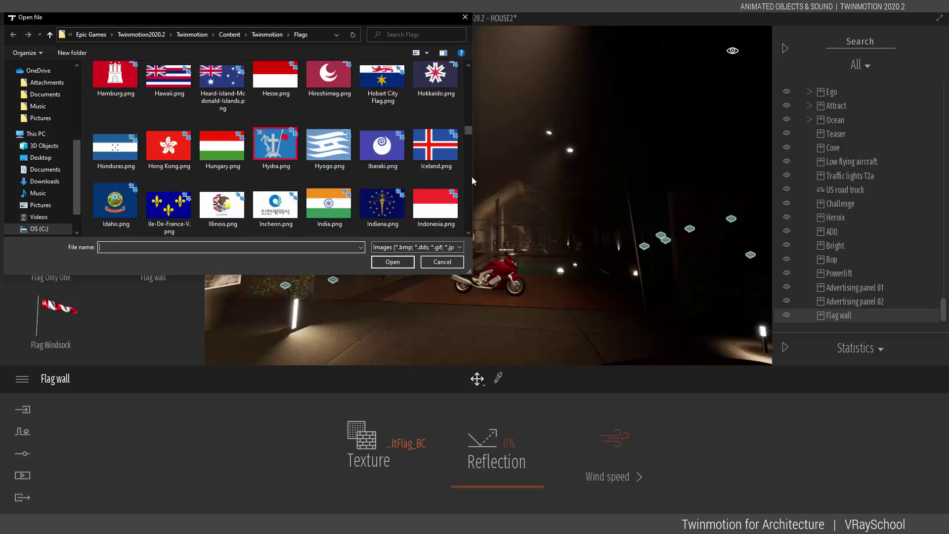
{"action": "left_click_drag", "start_coordinate": [467, 133], "coordinate": [463, 174]}
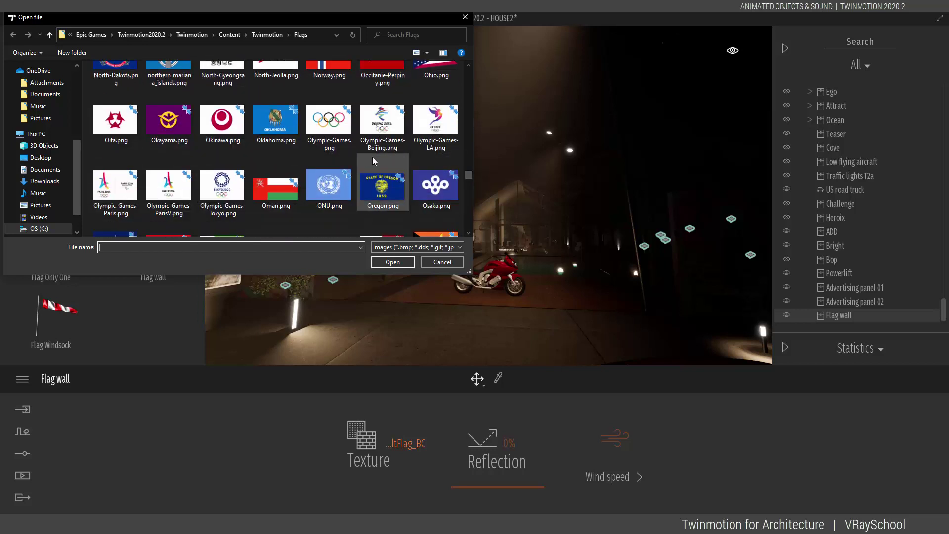
{"action": "scroll", "coordinate": [426, 191], "scroll_direction": "down", "scroll_amount": 3}
{"action": "scroll", "coordinate": [429, 195], "scroll_direction": "down", "scroll_amount": 1}
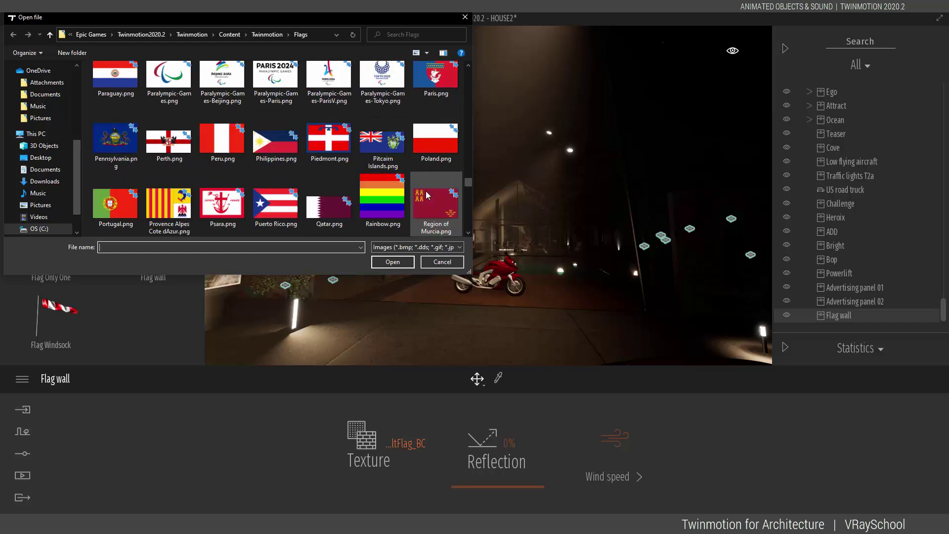
{"action": "scroll", "coordinate": [348, 187], "scroll_direction": "down", "scroll_amount": 2}
{"action": "scroll", "coordinate": [348, 187], "scroll_direction": "down", "scroll_amount": 3}
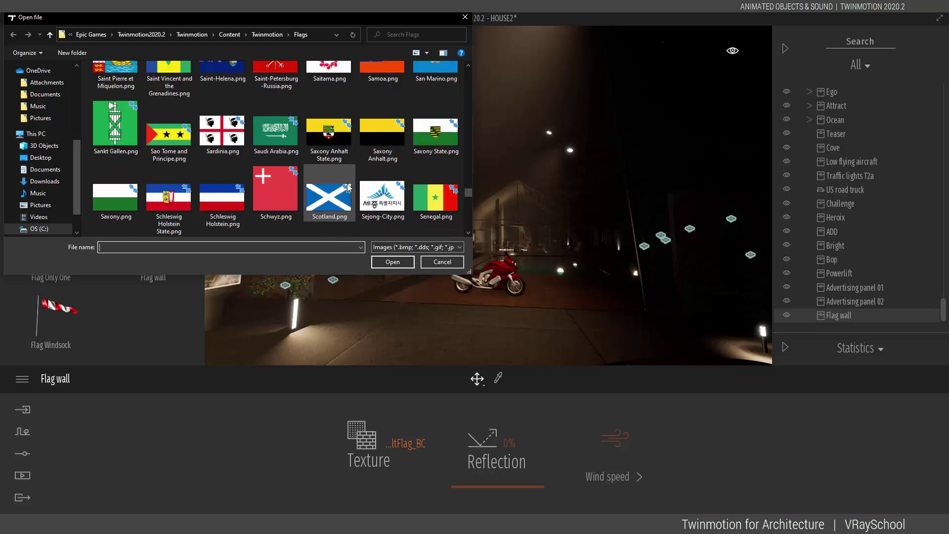
{"action": "scroll", "coordinate": [243, 180], "scroll_direction": "down", "scroll_amount": 3}
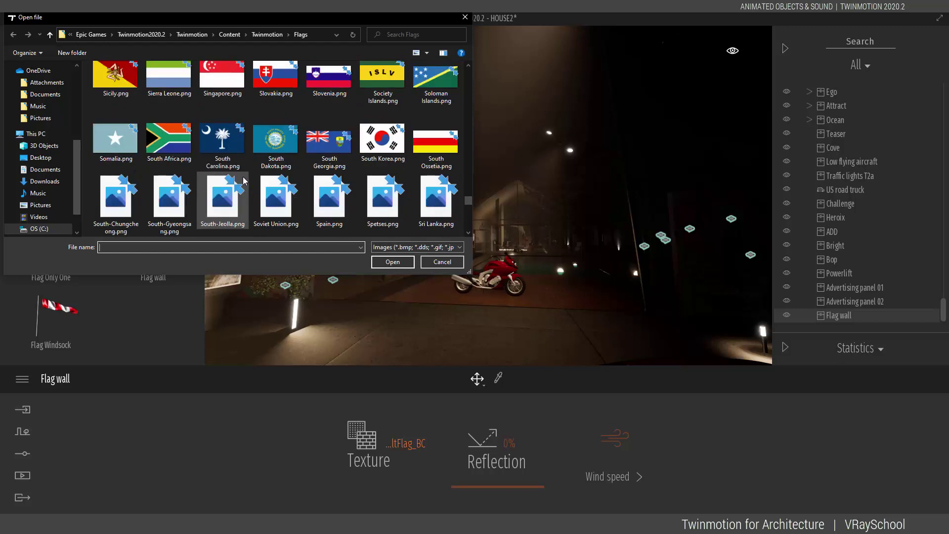
{"action": "scroll", "coordinate": [243, 180], "scroll_direction": "down", "scroll_amount": 2}
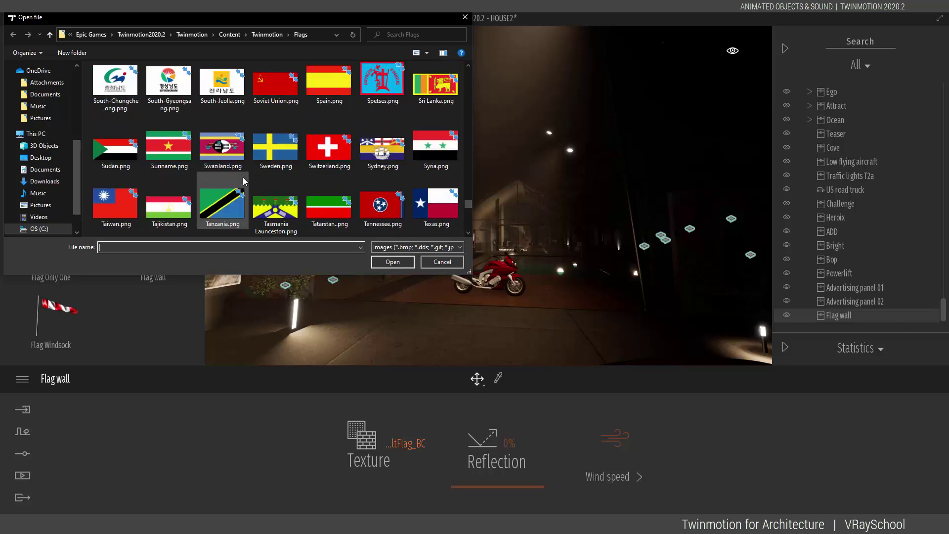
{"action": "scroll", "coordinate": [243, 180], "scroll_direction": "down", "scroll_amount": 8}
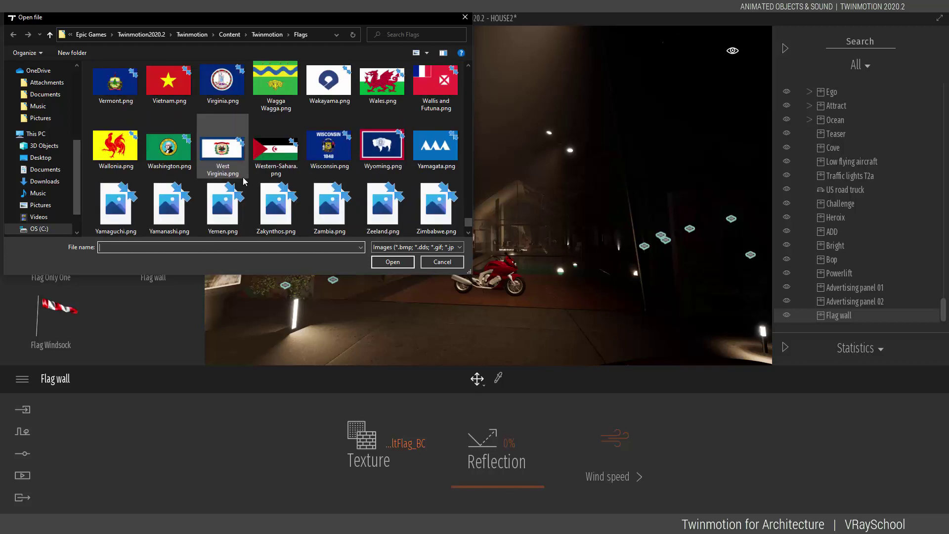
{"action": "scroll", "coordinate": [244, 181], "scroll_direction": "down", "scroll_amount": 1}
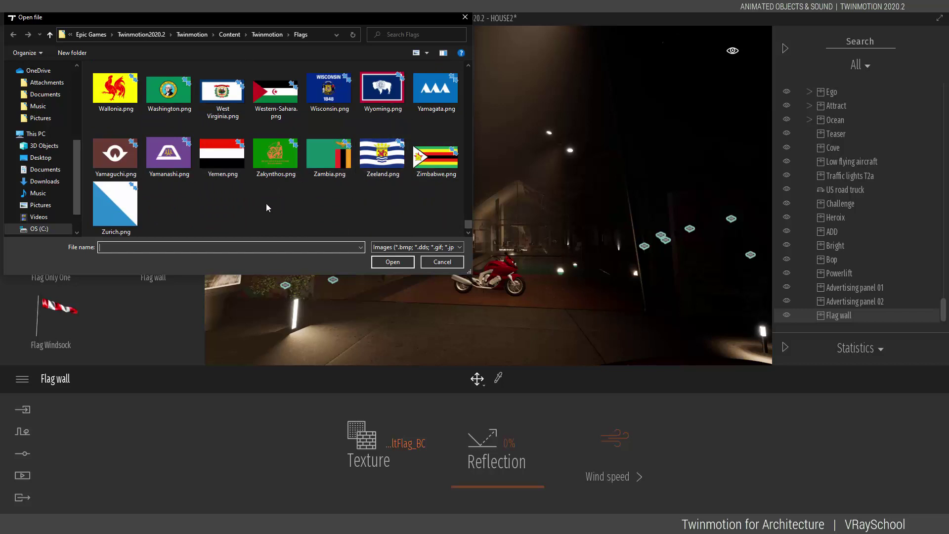
{"action": "scroll", "coordinate": [307, 174], "scroll_direction": "up", "scroll_amount": 1}
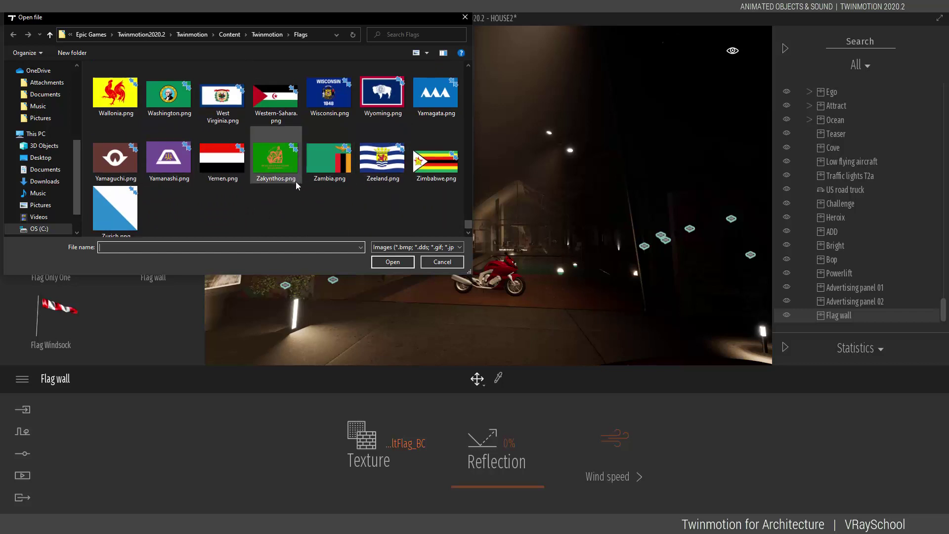
{"action": "scroll", "coordinate": [295, 182], "scroll_direction": "up", "scroll_amount": 1}
{"action": "scroll", "coordinate": [333, 195], "scroll_direction": "up", "scroll_amount": 1}
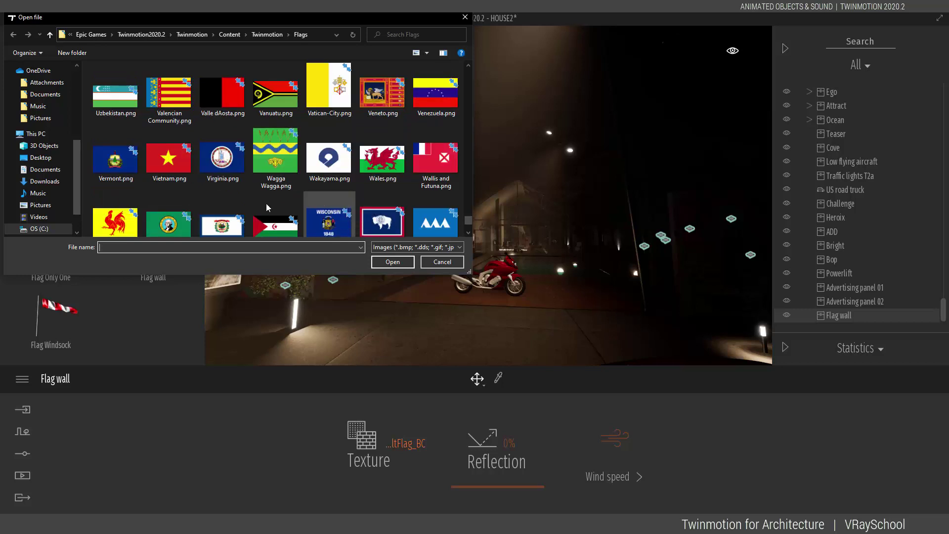
{"action": "scroll", "coordinate": [186, 213], "scroll_direction": "down", "scroll_amount": 2}
{"action": "scroll", "coordinate": [312, 197], "scroll_direction": "up", "scroll_amount": 5}
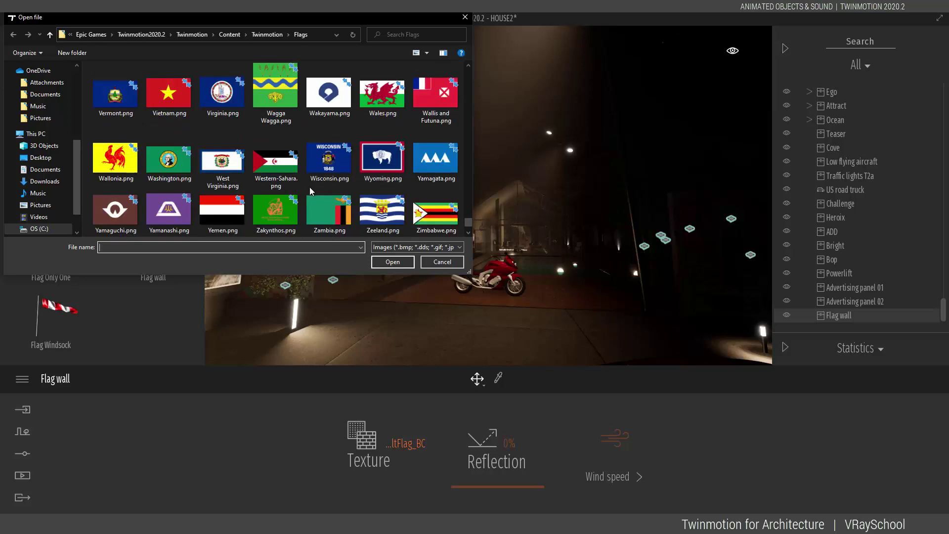
{"action": "scroll", "coordinate": [312, 197], "scroll_direction": "up", "scroll_amount": 2}
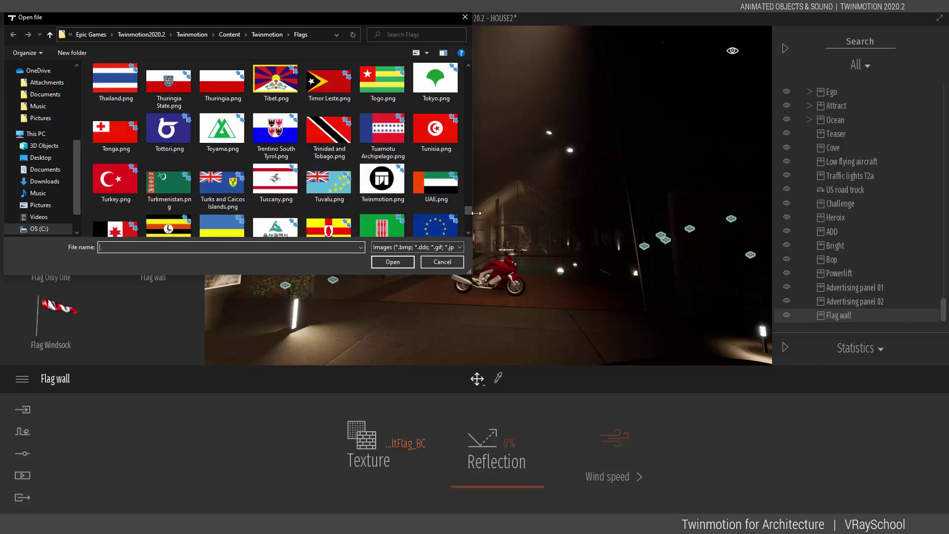
{"action": "scroll", "coordinate": [359, 210], "scroll_direction": "up", "scroll_amount": 10}
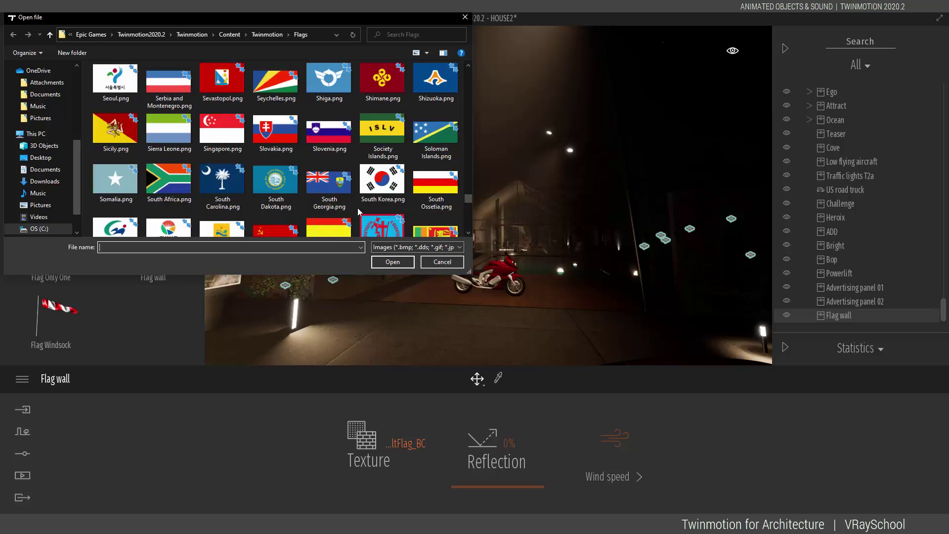
{"action": "scroll", "coordinate": [358, 208], "scroll_direction": "up", "scroll_amount": 2}
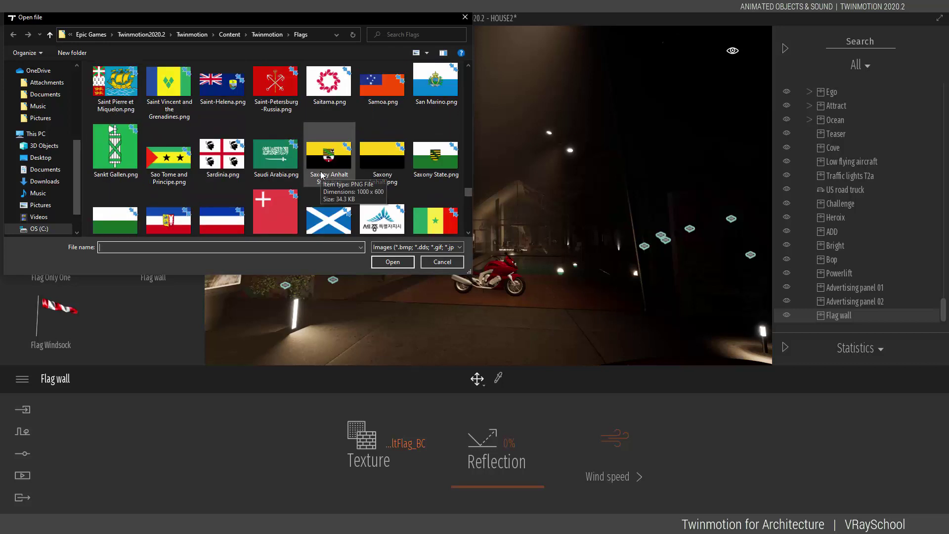
{"action": "scroll", "coordinate": [297, 168], "scroll_direction": "up", "scroll_amount": 15}
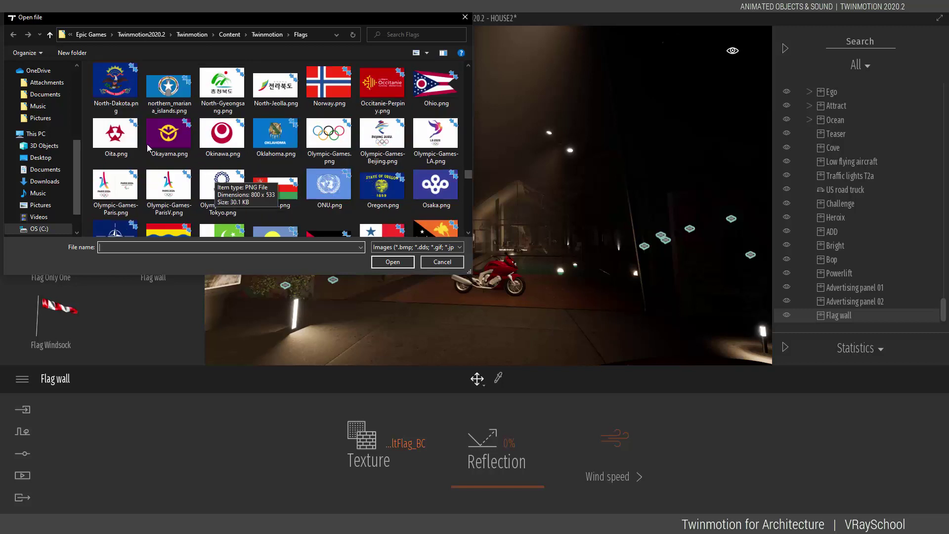
{"action": "scroll", "coordinate": [224, 194], "scroll_direction": "up", "scroll_amount": 2}
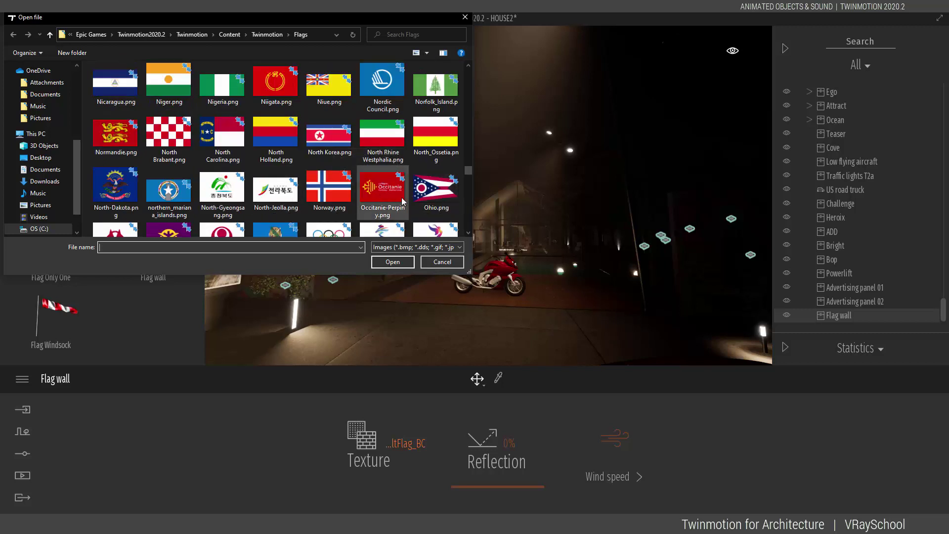
{"action": "scroll", "coordinate": [213, 191], "scroll_direction": "up", "scroll_amount": 2}
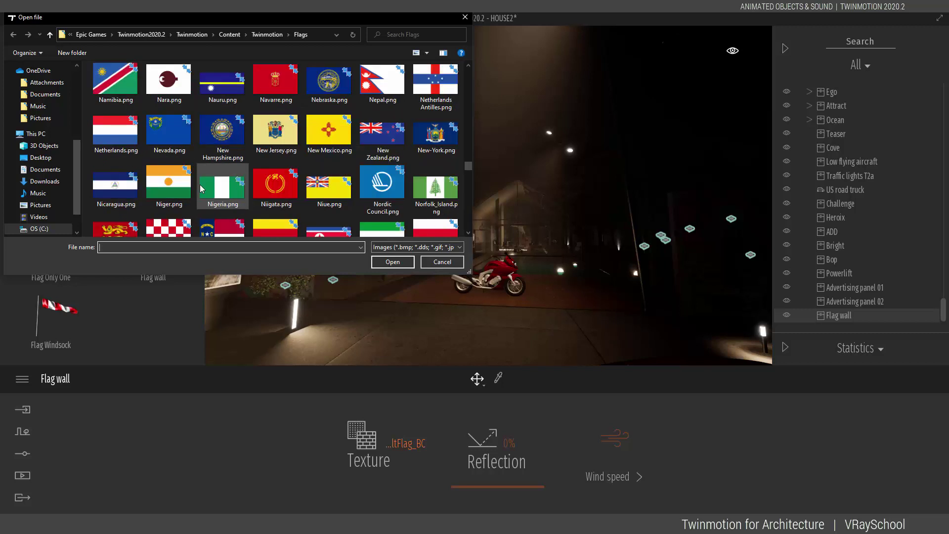
{"action": "scroll", "coordinate": [202, 189], "scroll_direction": "up", "scroll_amount": 2}
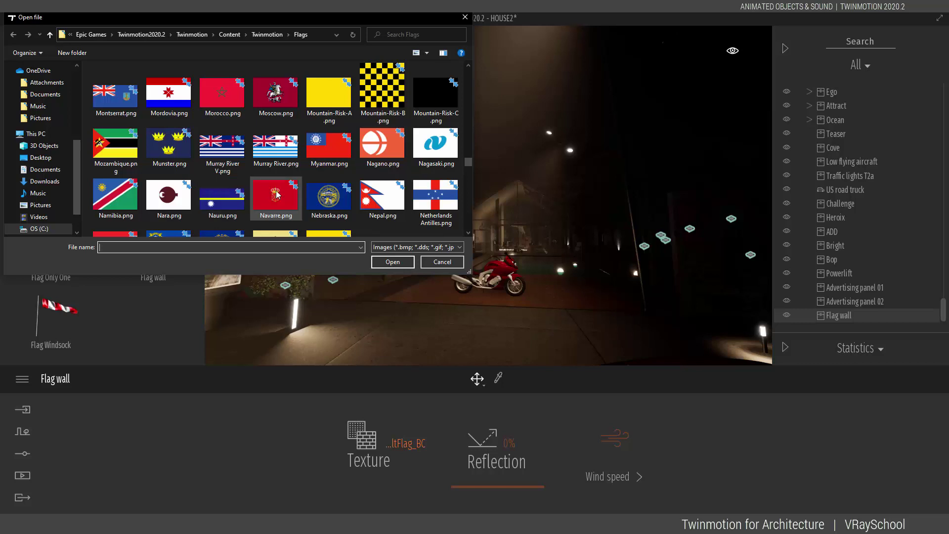
Find Antartica.png among the supplied flag images and apply it as the Flag wall's texture.
{"action": "scroll", "coordinate": [267, 193], "scroll_direction": "up", "scroll_amount": 2}
{"action": "scroll", "coordinate": [277, 191], "scroll_direction": "up", "scroll_amount": 6}
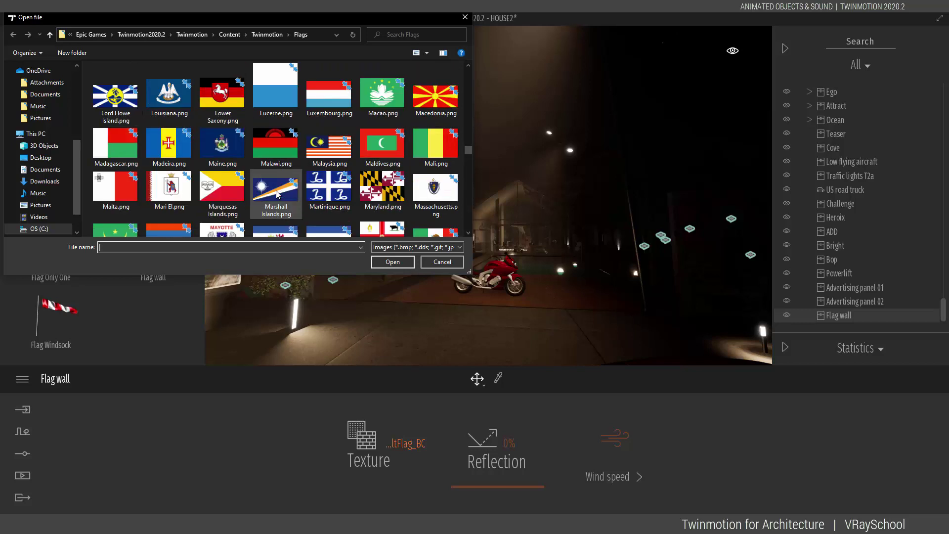
{"action": "scroll", "coordinate": [276, 191], "scroll_direction": "up", "scroll_amount": 5}
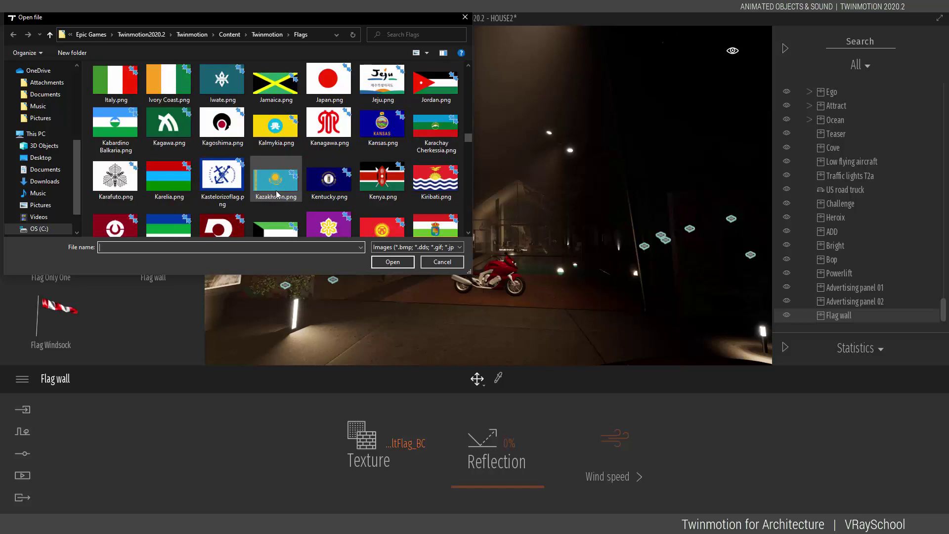
{"action": "scroll", "coordinate": [277, 194], "scroll_direction": "up", "scroll_amount": 4}
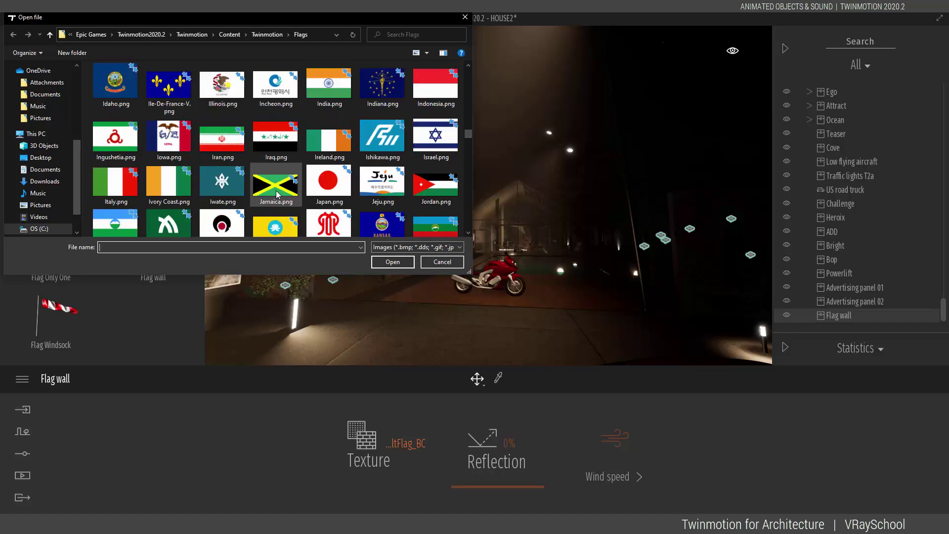
{"action": "scroll", "coordinate": [276, 194], "scroll_direction": "up", "scroll_amount": 4}
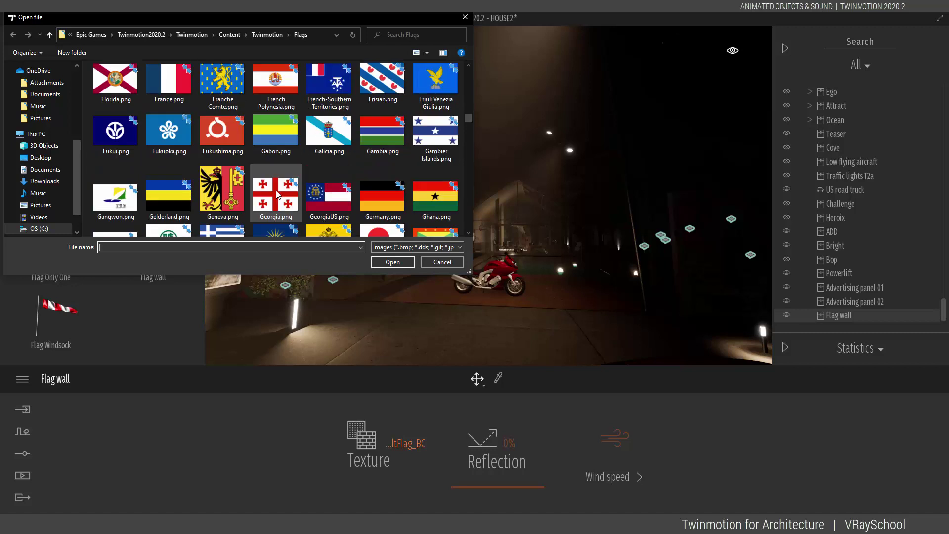
{"action": "scroll", "coordinate": [277, 194], "scroll_direction": "up", "scroll_amount": 5}
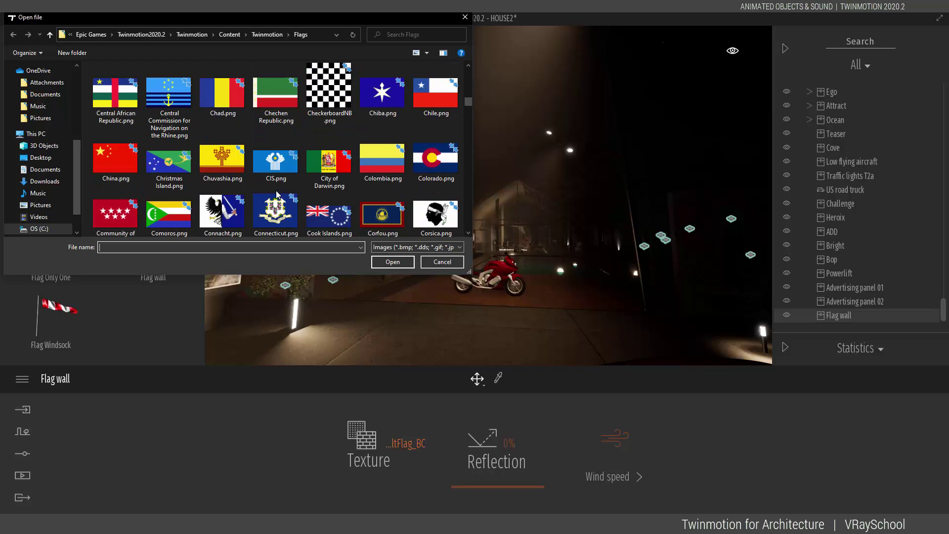
{"action": "scroll", "coordinate": [277, 194], "scroll_direction": "up", "scroll_amount": 10}
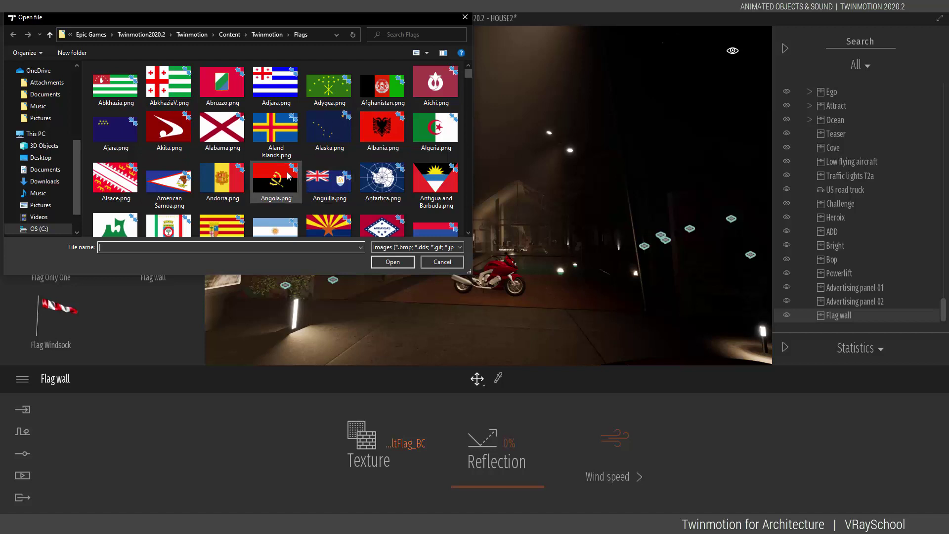
{"action": "left_click", "coordinate": [382, 181]}
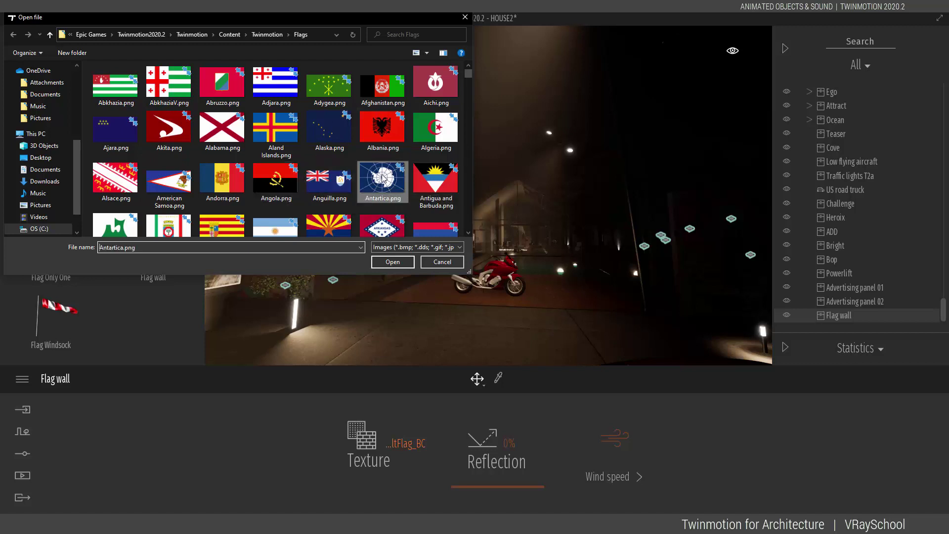
{"action": "left_click", "coordinate": [394, 263]}
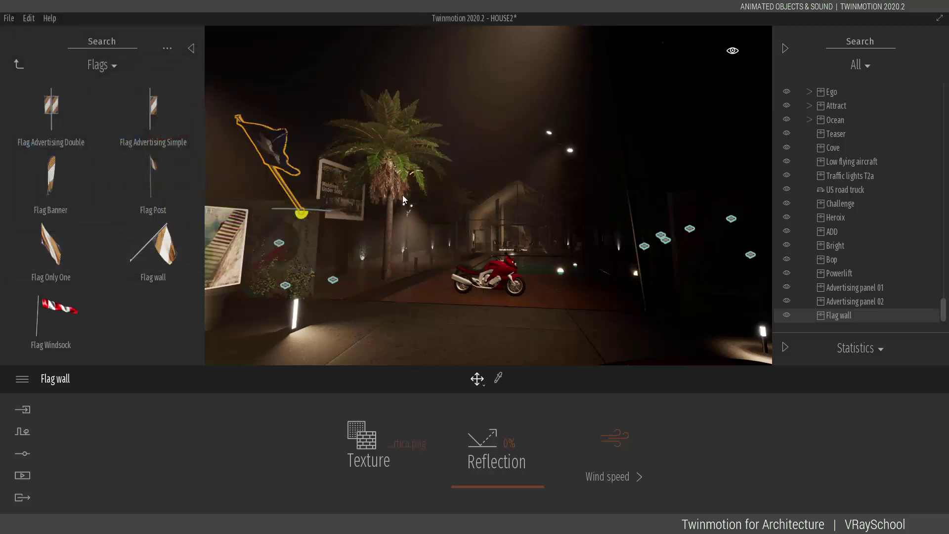
Place a Flag Windsock on the roof peak of the pool house and inspect it up close.
{"action": "mouse_move", "coordinate": [49, 314]}
{"action": "left_mouse_down"}
{"action": "mouse_move", "coordinate": [492, 215]}
{"action": "mouse_move", "coordinate": [520, 176]}
{"action": "mouse_move", "coordinate": [515, 184]}
{"action": "left_mouse_up"}
{"action": "right_click_drag", "start_coordinate": [516, 184], "coordinate": [480, 136]}
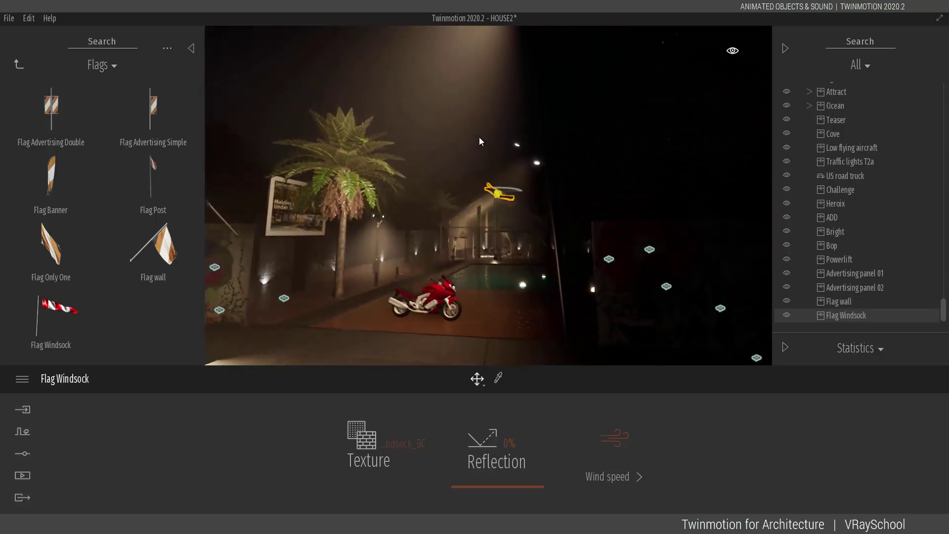
{"action": "left_click", "coordinate": [479, 136]}
{"action": "scroll", "coordinate": [515, 242], "scroll_direction": "up", "scroll_amount": 8}
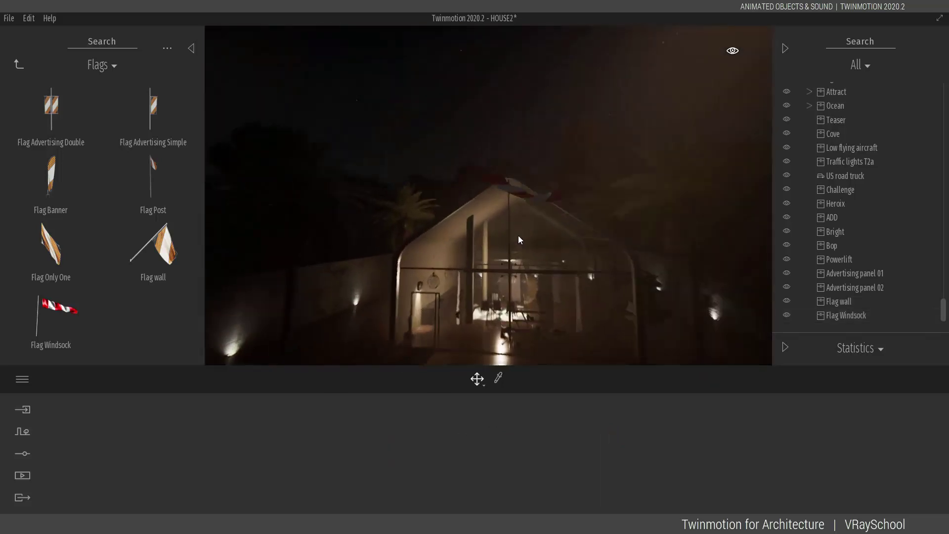
{"action": "scroll", "coordinate": [518, 235], "scroll_direction": "up", "scroll_amount": 3}
{"action": "mouse_move", "coordinate": [558, 239]}
{"action": "right_mouse_down"}
{"action": "mouse_move", "coordinate": [514, 231]}
{"action": "mouse_move", "coordinate": [559, 239]}
{"action": "right_mouse_up"}
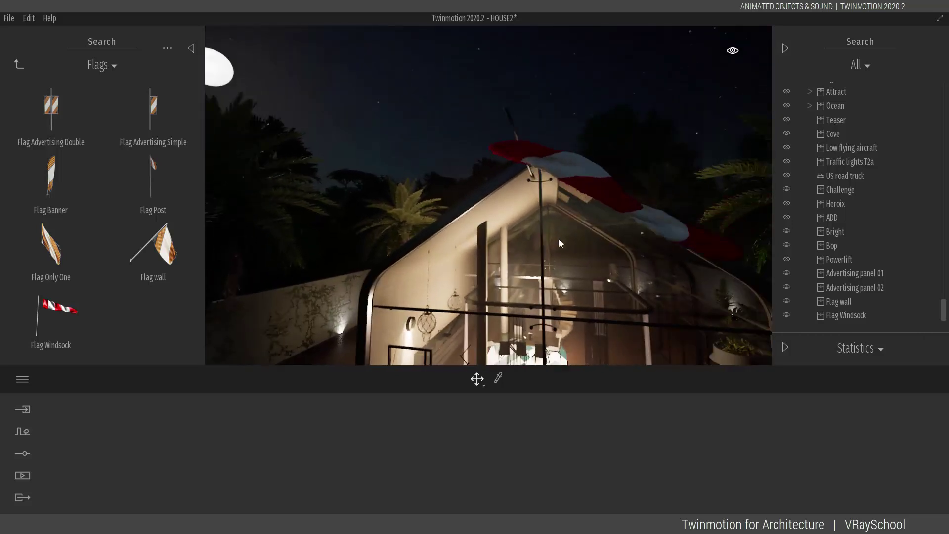
{"action": "scroll", "coordinate": [557, 239], "scroll_direction": "down", "scroll_amount": 10}
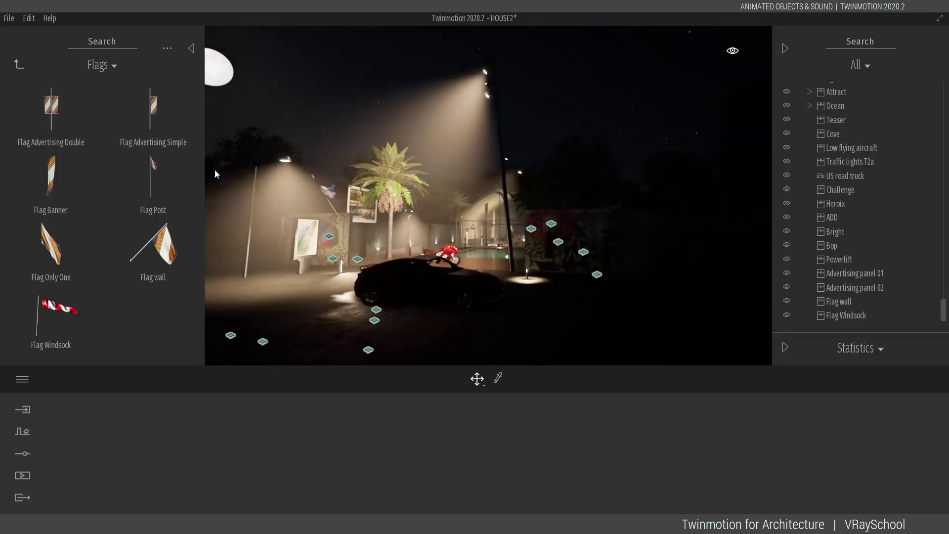
Place a Flag Advertising Simple and a Flag Post before the graffiti wall behind the car, trying and removing a Flag Advertising Double near the palm.
{"action": "left_click_drag", "start_coordinate": [162, 130], "coordinate": [534, 285]}
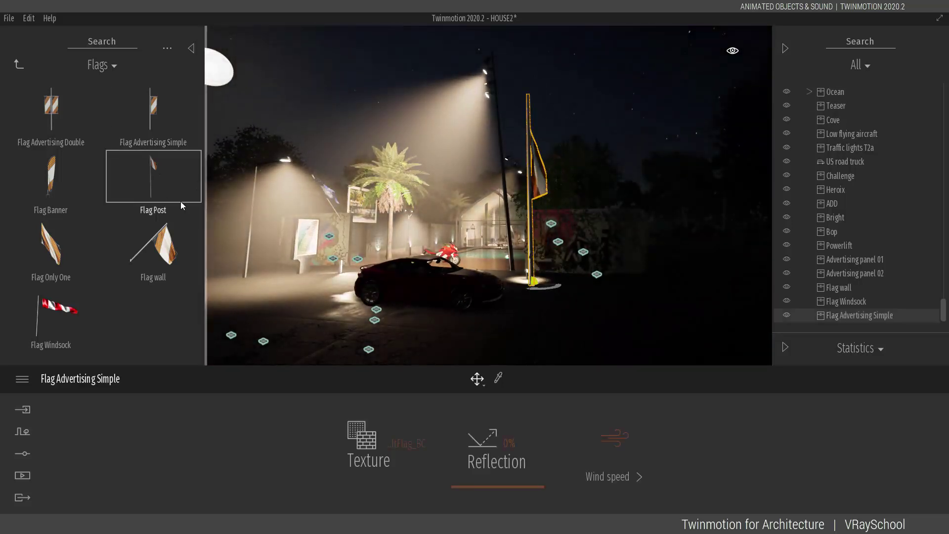
{"action": "left_click_drag", "start_coordinate": [182, 205], "coordinate": [577, 288]}
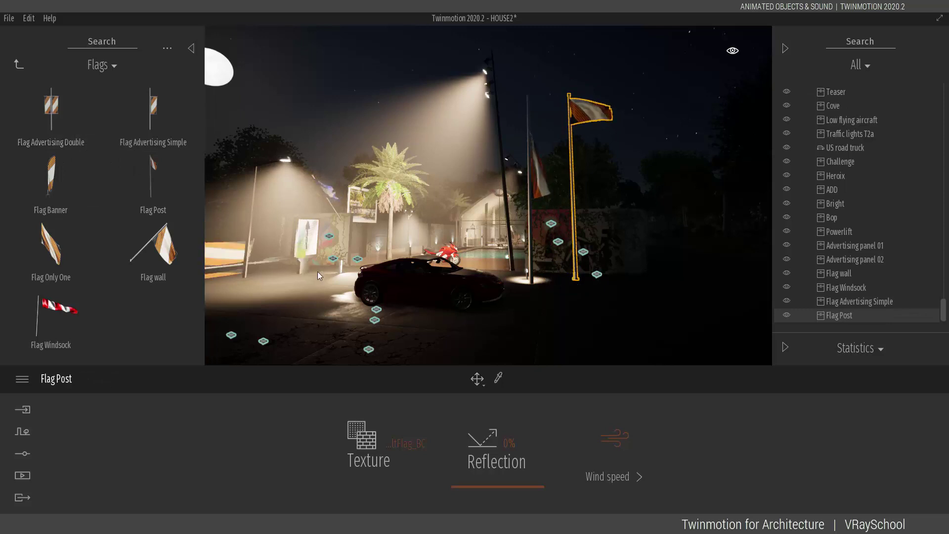
{"action": "left_click_drag", "start_coordinate": [317, 275], "coordinate": [348, 282]}
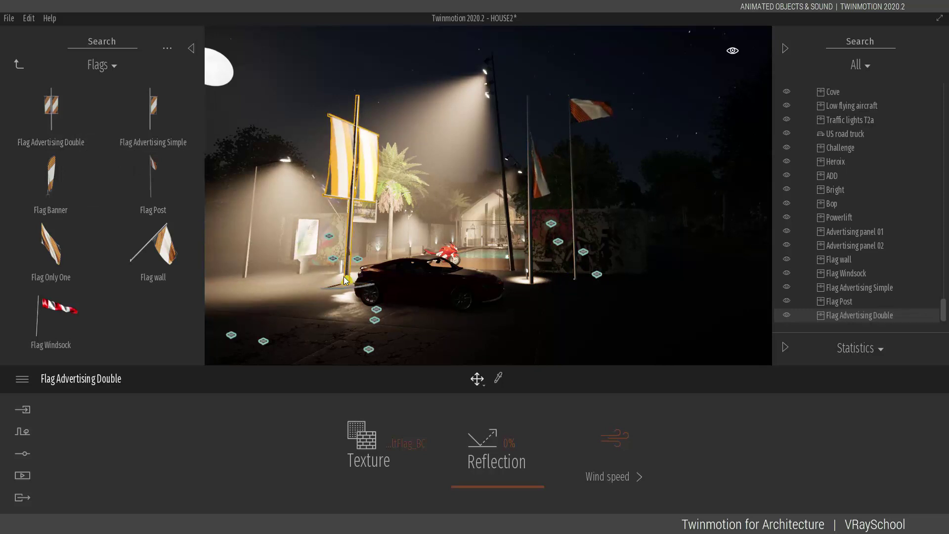
{"action": "key", "text": "Delete"}
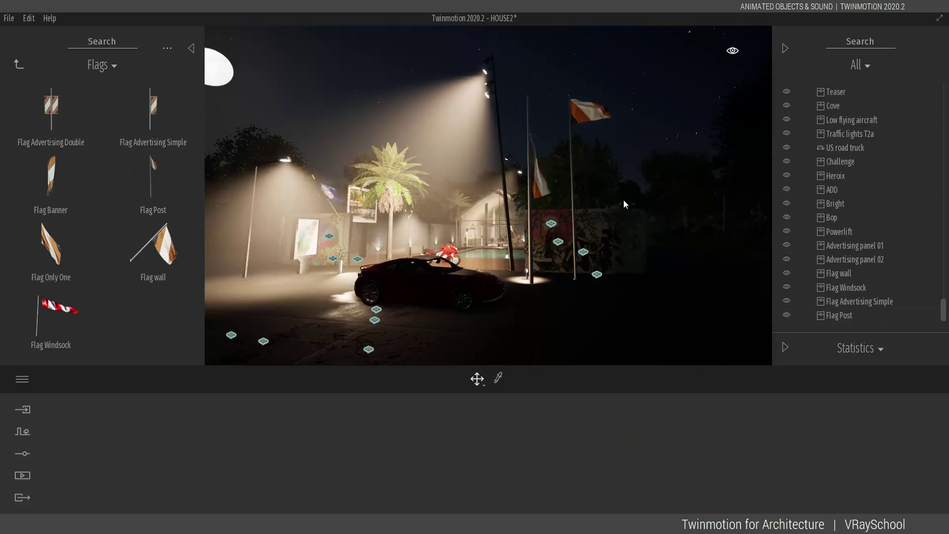
Inspect the flags by the entrance and delete the Flag Advertising Simple standing beside the Flag Post.
{"action": "right_click_drag", "start_coordinate": [400, 235], "coordinate": [423, 227]}
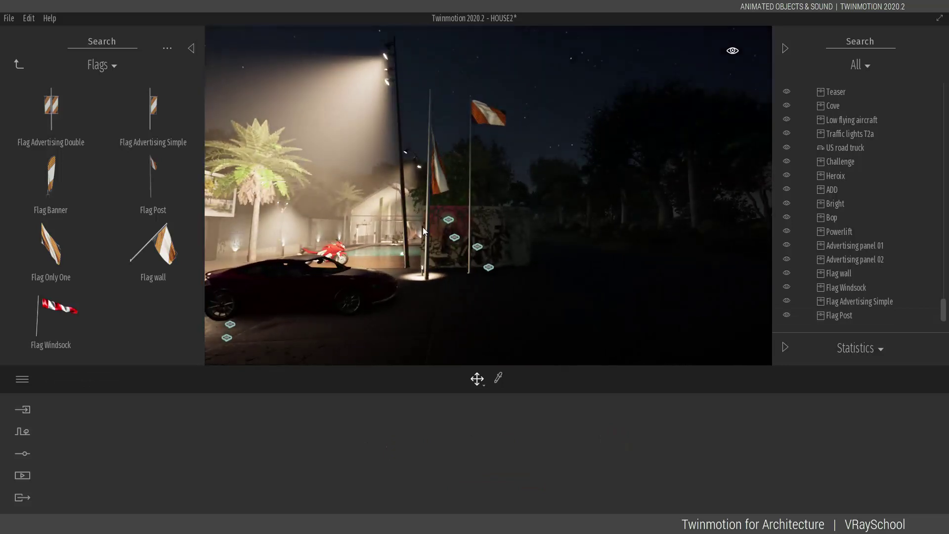
{"action": "middle_click_drag", "start_coordinate": [423, 227], "coordinate": [472, 227]}
{"action": "key", "text": "d"}
{"action": "right_click_drag", "start_coordinate": [423, 227], "coordinate": [391, 225]}
{"action": "left_click", "coordinate": [599, 173]}
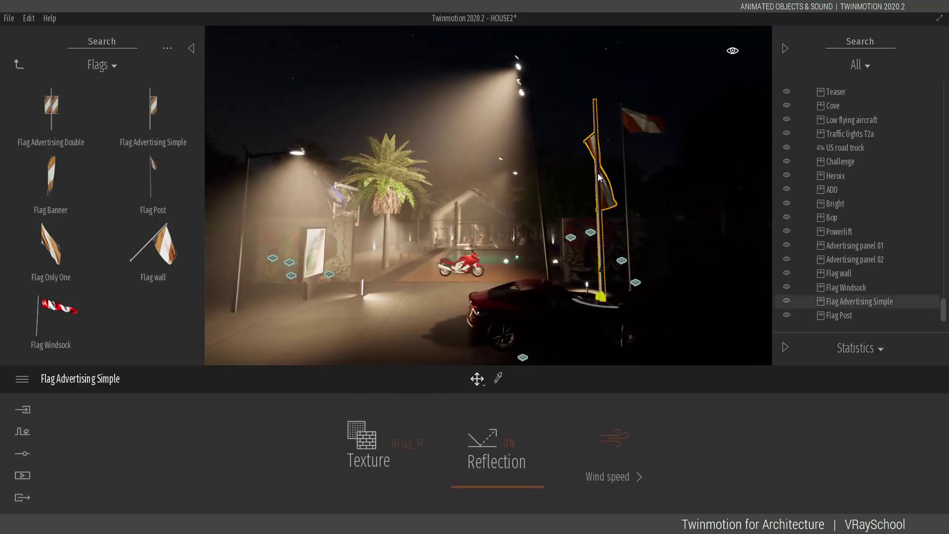
{"action": "key", "text": "Delete"}
Adjust the weather effects linked to the Flag Post to 65% smog, 101° wind direction and 1.22 wind speed.
{"action": "left_click", "coordinate": [638, 117]}
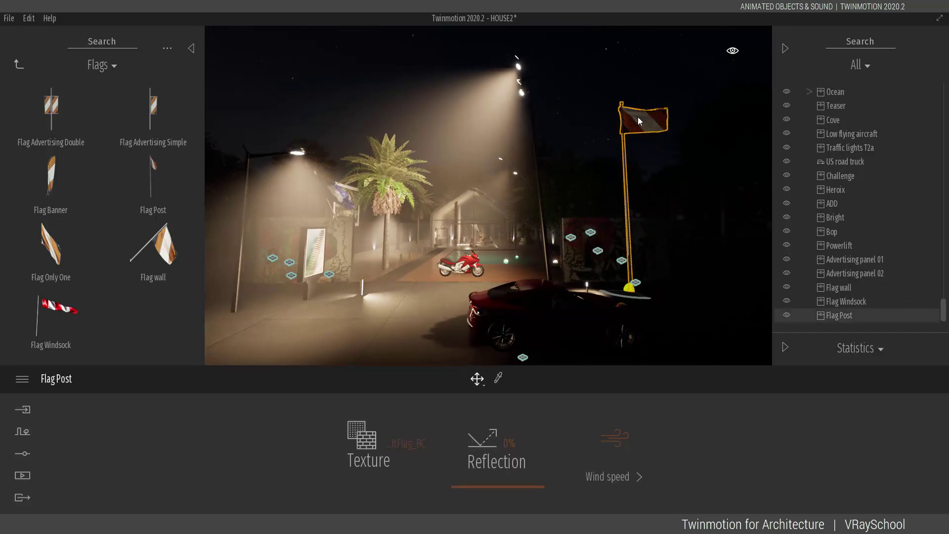
{"action": "left_click", "coordinate": [616, 442]}
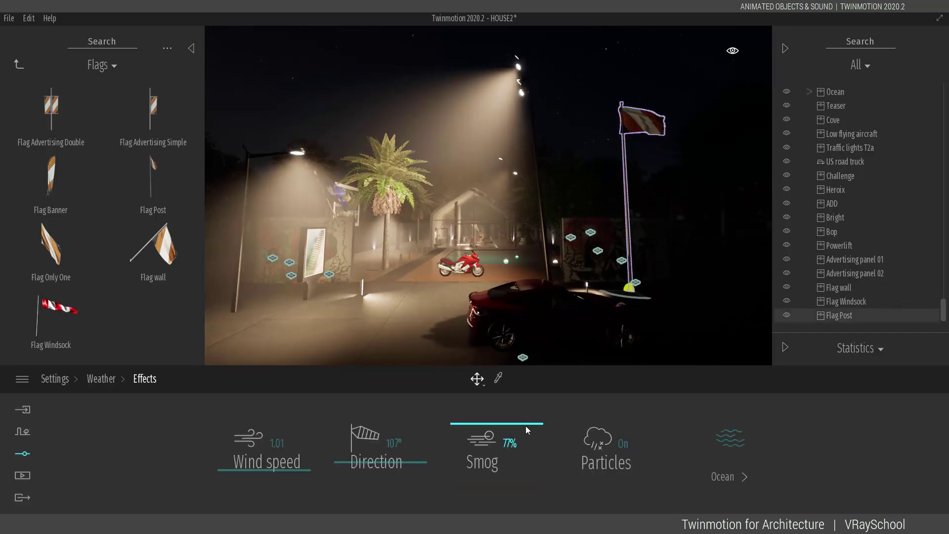
{"action": "left_click_drag", "start_coordinate": [499, 465], "coordinate": [526, 433]}
{"action": "mouse_move", "coordinate": [391, 462]}
{"action": "left_mouse_down"}
{"action": "mouse_move", "coordinate": [392, 408]}
{"action": "mouse_move", "coordinate": [384, 465]}
{"action": "left_mouse_up"}
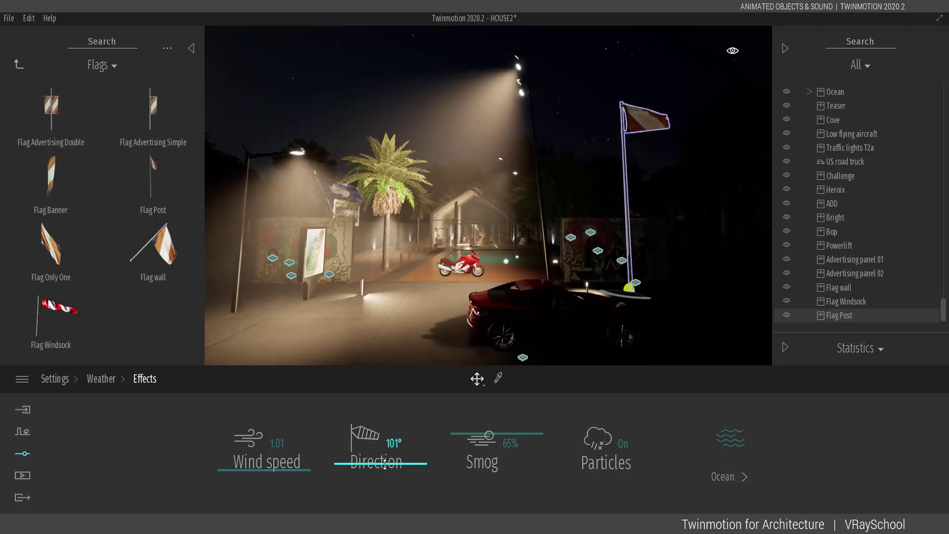
{"action": "left_click_drag", "start_coordinate": [298, 469], "coordinate": [294, 428]}
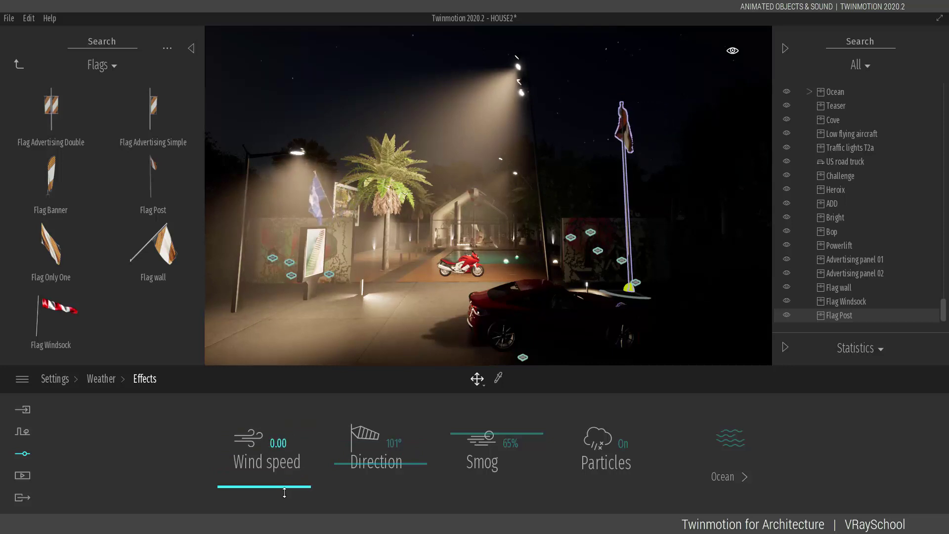
{"action": "left_click_drag", "start_coordinate": [284, 476], "coordinate": [283, 464]}
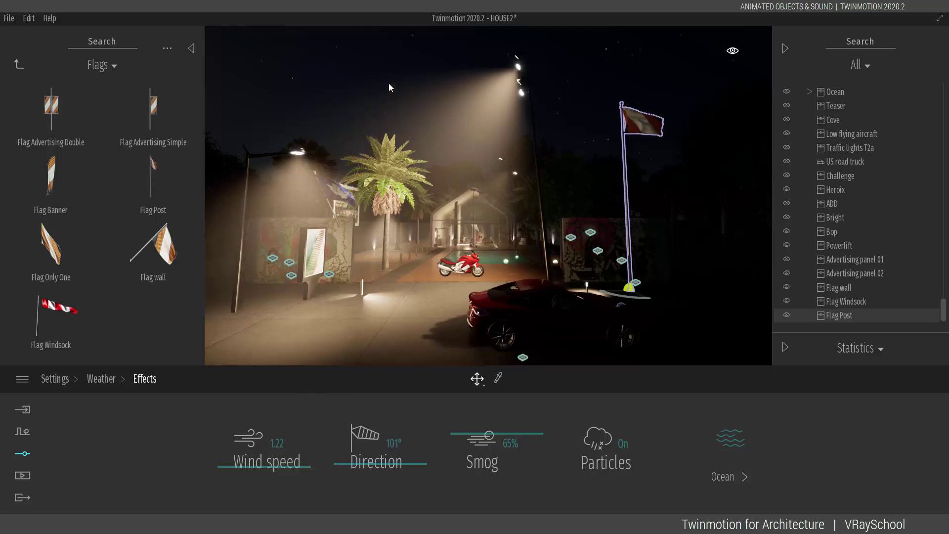
Look through the Construction sets and the other City collections, and return to the Objects library.
{"action": "left_click", "coordinate": [21, 64]}
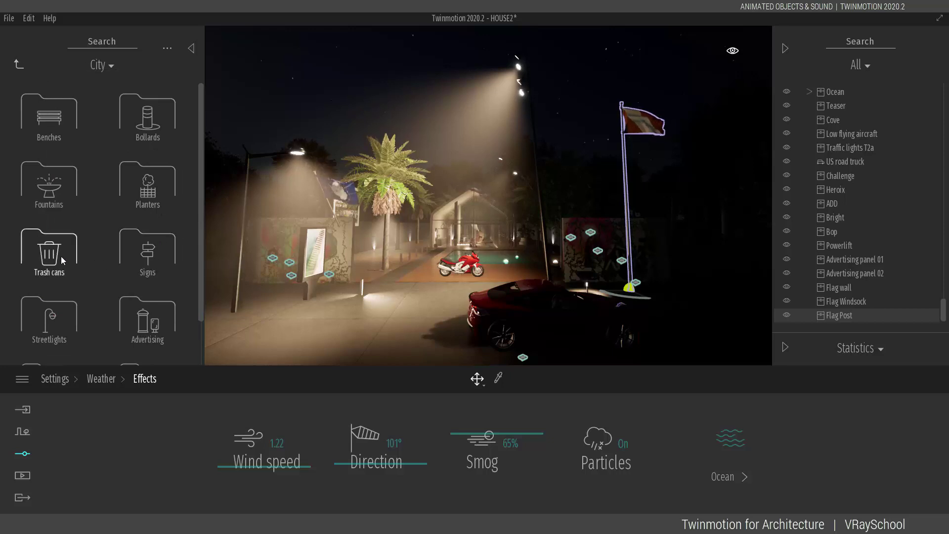
{"action": "scroll", "coordinate": [149, 323], "scroll_direction": "down", "scroll_amount": 1}
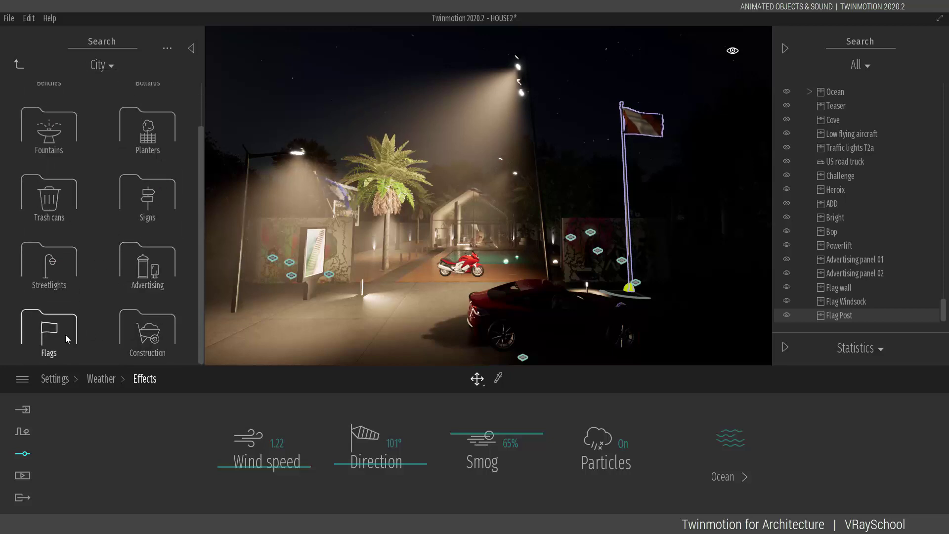
{"action": "left_click", "coordinate": [147, 329]}
{"action": "scroll", "coordinate": [186, 306], "scroll_direction": "down", "scroll_amount": 3}
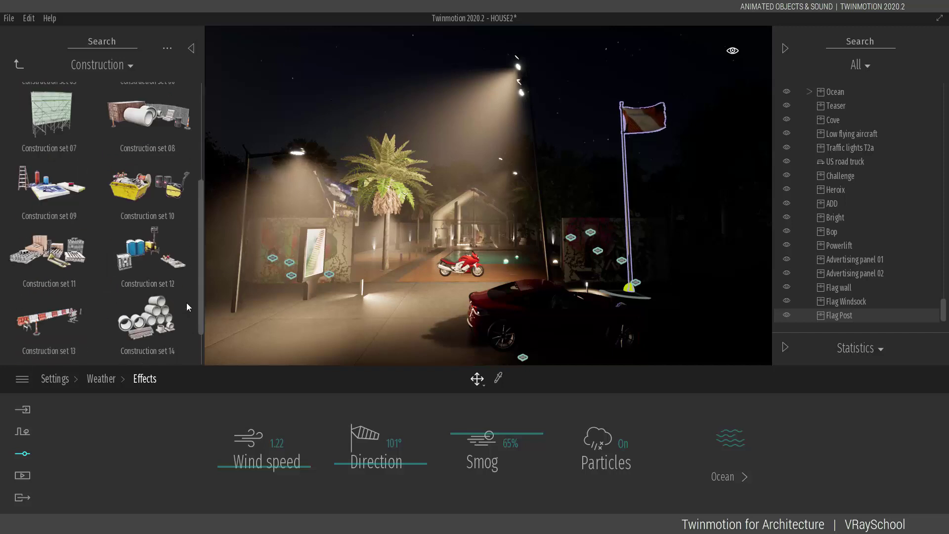
{"action": "scroll", "coordinate": [186, 312], "scroll_direction": "up", "scroll_amount": 3}
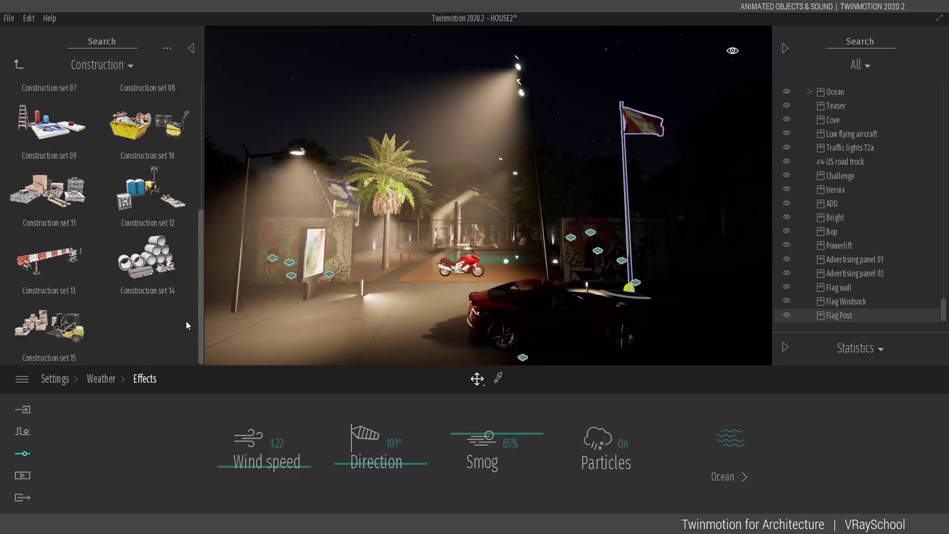
{"action": "left_click", "coordinate": [18, 64]}
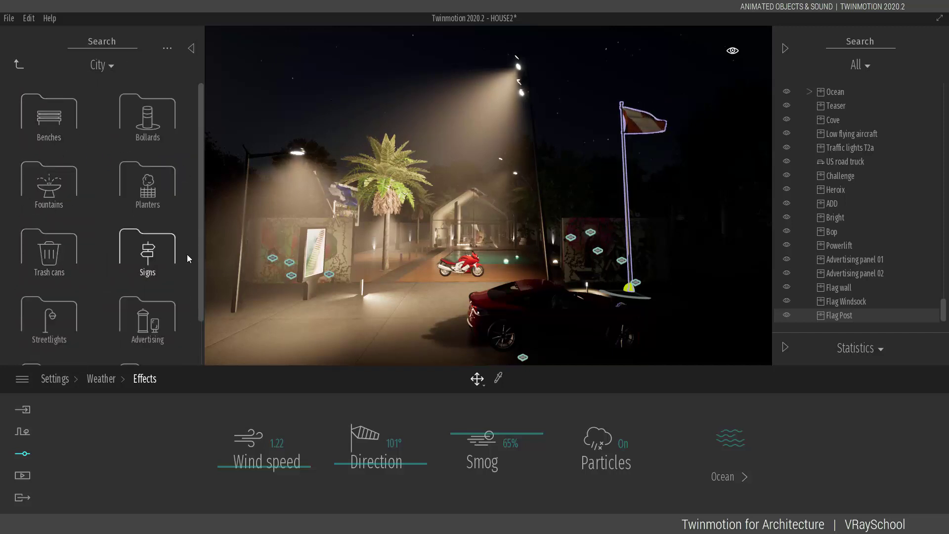
{"action": "scroll", "coordinate": [196, 329], "scroll_direction": "down", "scroll_amount": 2}
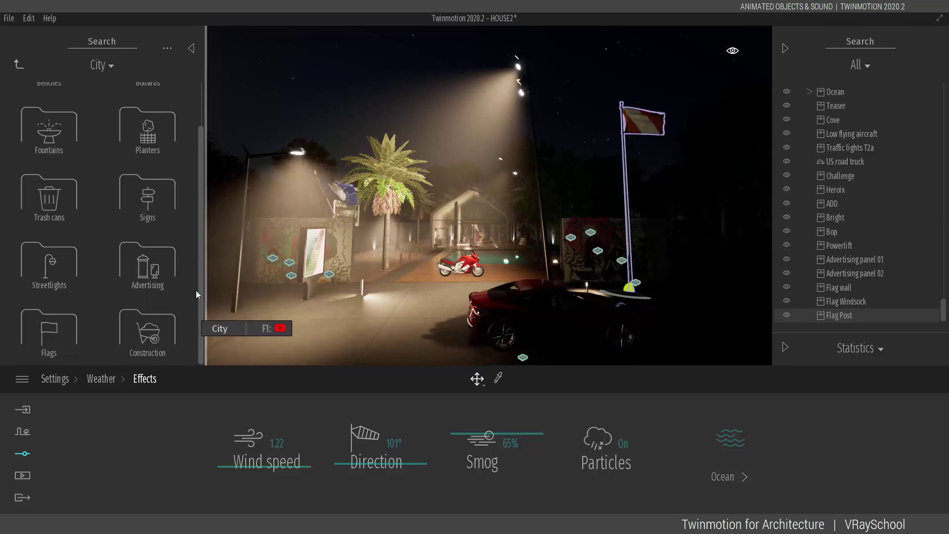
{"action": "scroll", "coordinate": [196, 294], "scroll_direction": "up", "scroll_amount": 2}
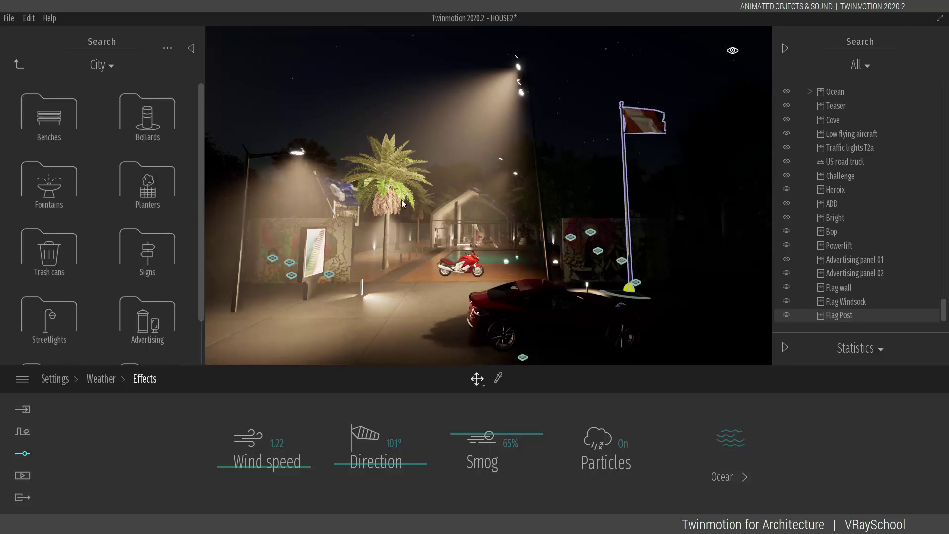
{"action": "left_click", "coordinate": [19, 65]}
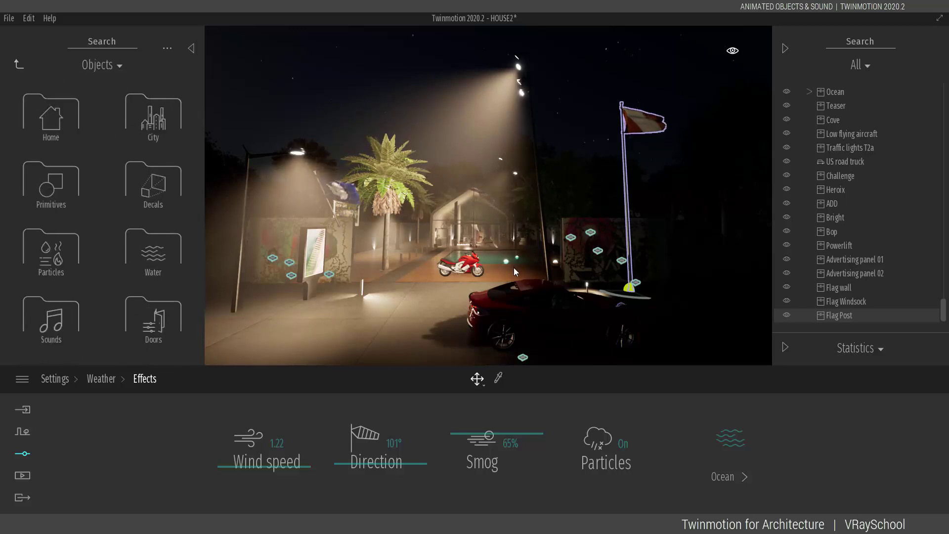
Leave the weather settings and open Image2, the daytime pool view, from the saved media images.
{"action": "scroll", "coordinate": [501, 262], "scroll_direction": "down", "scroll_amount": 5}
{"action": "middle_click_drag", "start_coordinate": [277, 280], "coordinate": [312, 301]}
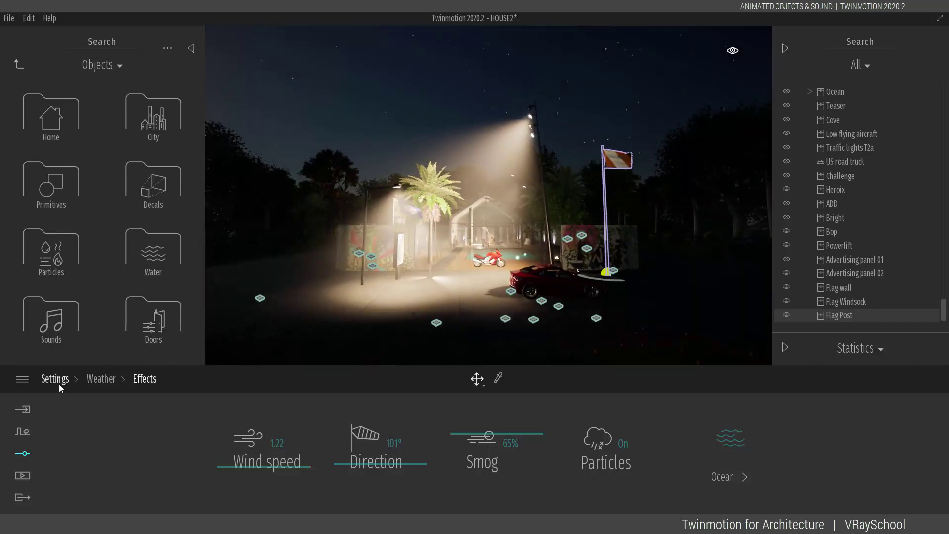
{"action": "left_click", "coordinate": [106, 379]}
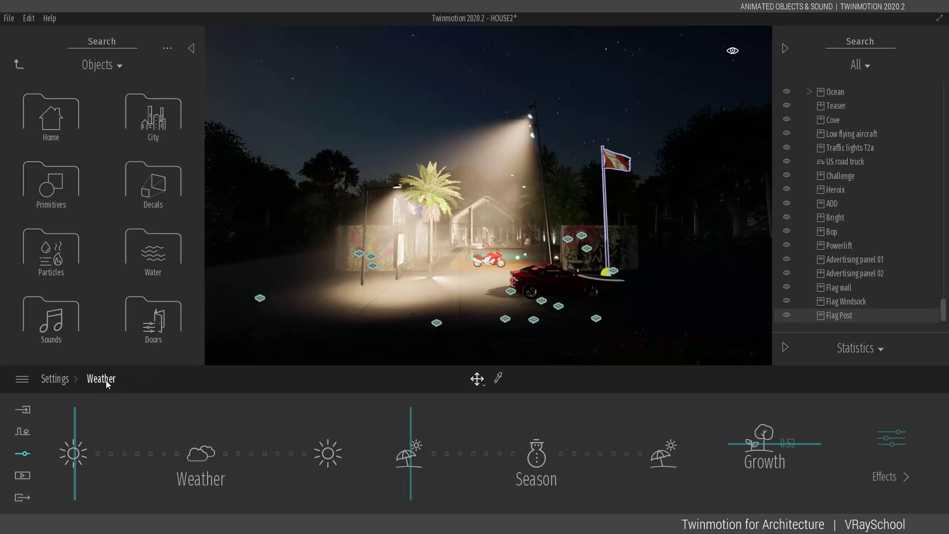
{"action": "left_click", "coordinate": [58, 380]}
{"action": "left_click", "coordinate": [23, 432]}
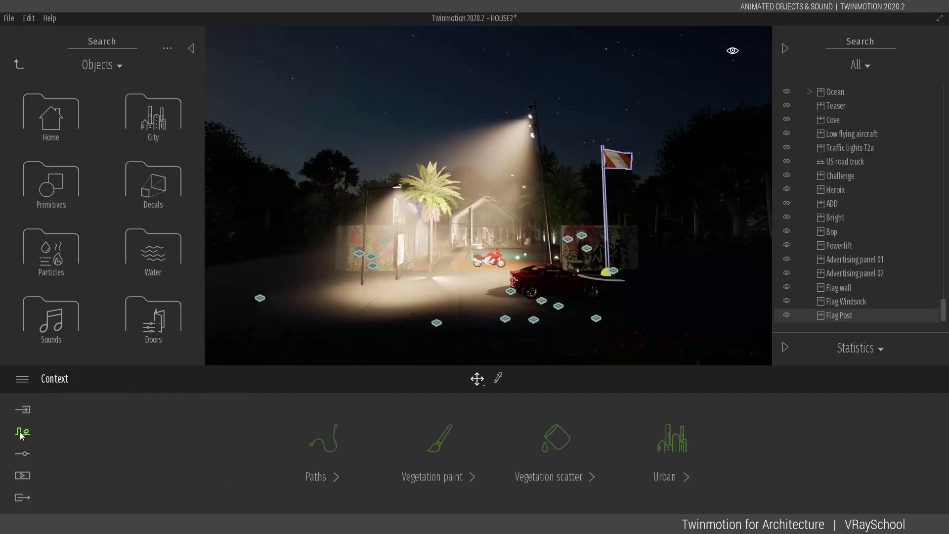
{"action": "left_click", "coordinate": [23, 475]}
{"action": "left_click", "coordinate": [267, 441]}
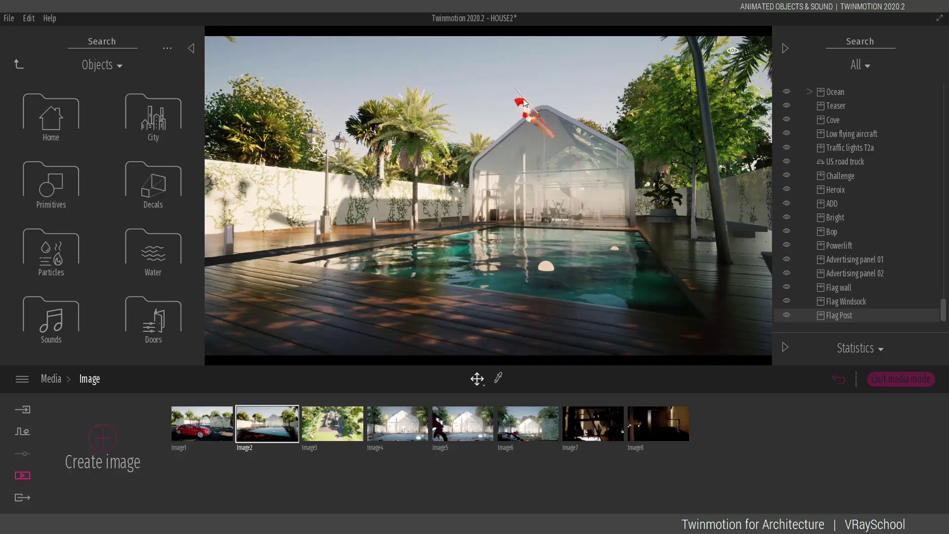
Select the Flag Windsock above the glass house in the pool view, and clear the selection.
{"action": "left_click", "coordinate": [553, 124]}
{"action": "left_click", "coordinate": [528, 106]}
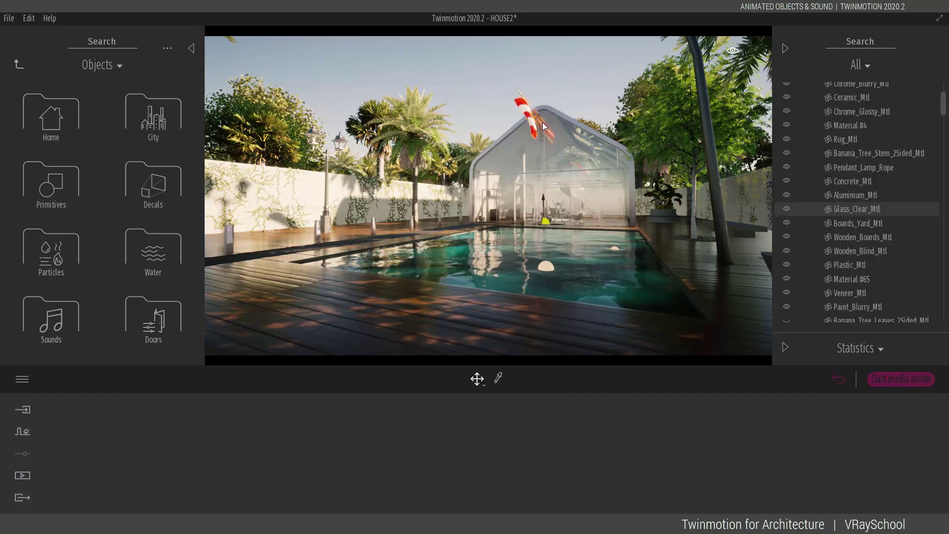
{"action": "left_click", "coordinate": [529, 108]}
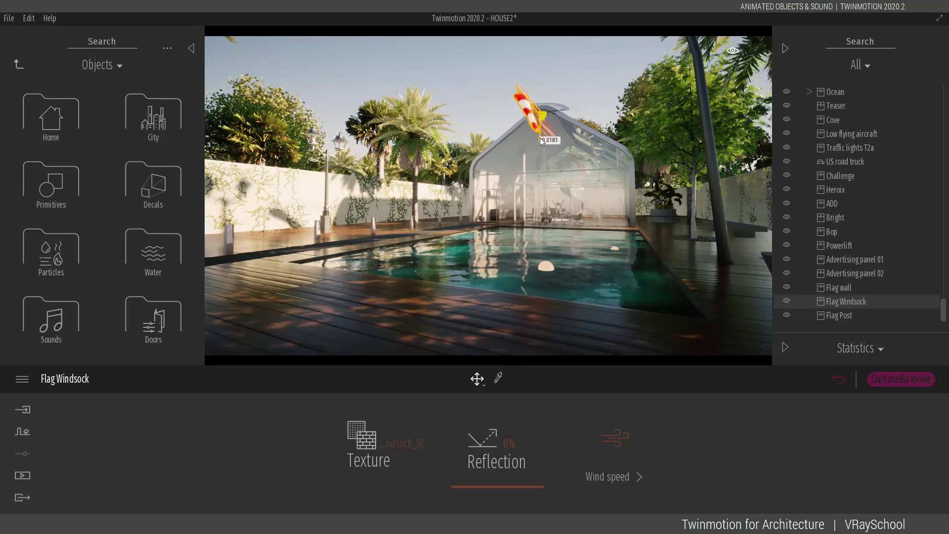
{"action": "key", "text": "Escape"}
Examine the windsock, wall flag, advertising panels and painted walls from the entrance and the poolside.
{"action": "key", "text": "s"}
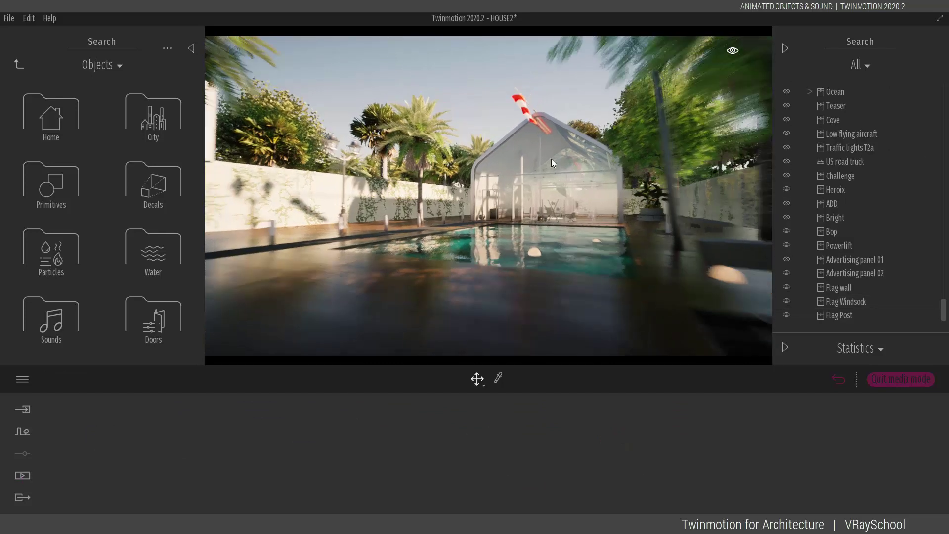
{"action": "key", "text": "1"}
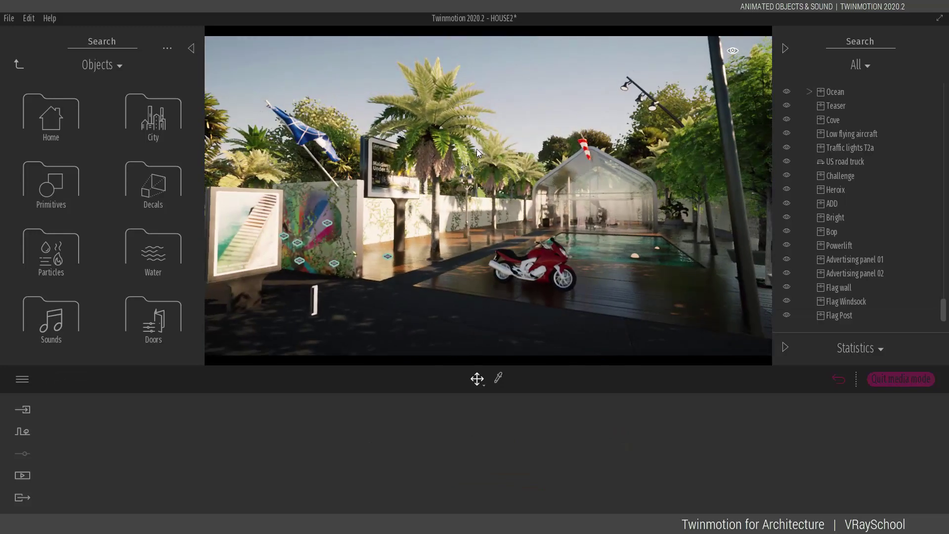
{"action": "right_click_drag", "start_coordinate": [418, 141], "coordinate": [643, 140]}
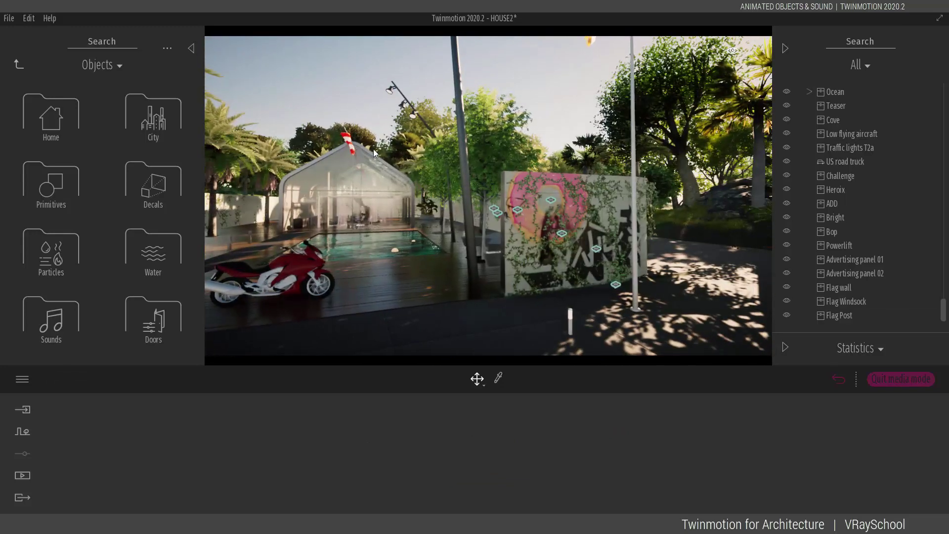
{"action": "key", "text": "a"}
{"action": "key", "text": "s"}
{"action": "right_click_drag", "start_coordinate": [373, 147], "coordinate": [188, 147]}
{"action": "key", "text": "w"}
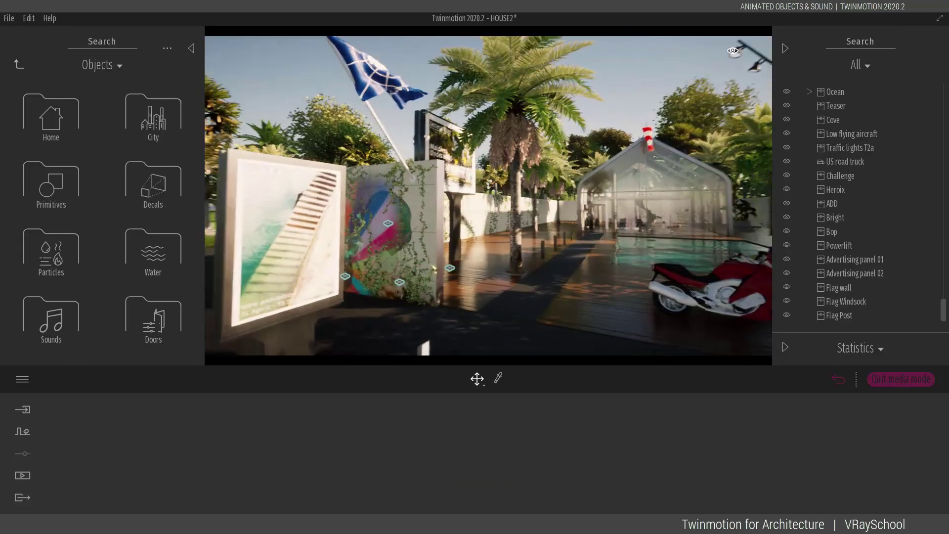
{"action": "key", "text": "s"}
{"action": "right_click_drag", "start_coordinate": [384, 146], "coordinate": [566, 154]}
{"action": "key", "text": "w"}
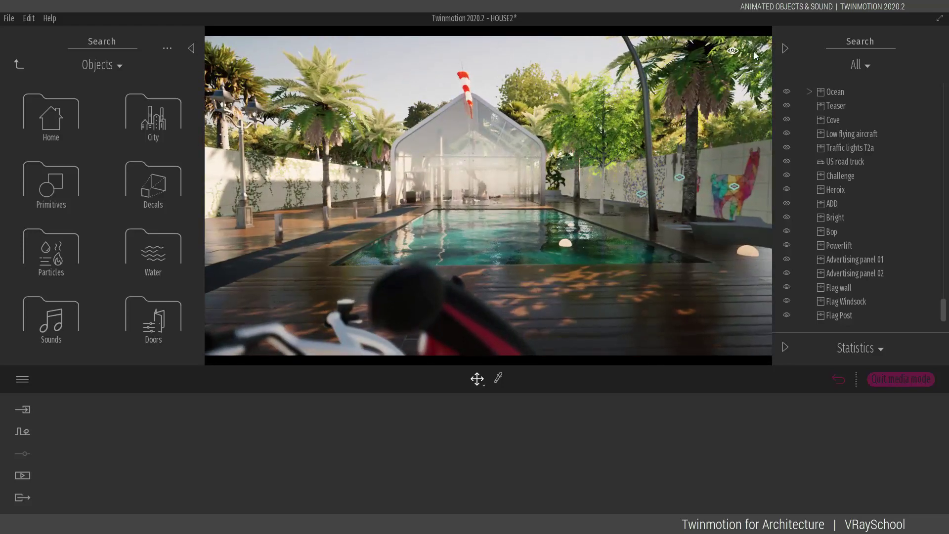
Switch the viewport navigation from fly to pedestrian mode and open the movement speed options.
{"action": "left_click", "coordinate": [732, 51]}
{"action": "left_click", "coordinate": [702, 197]}
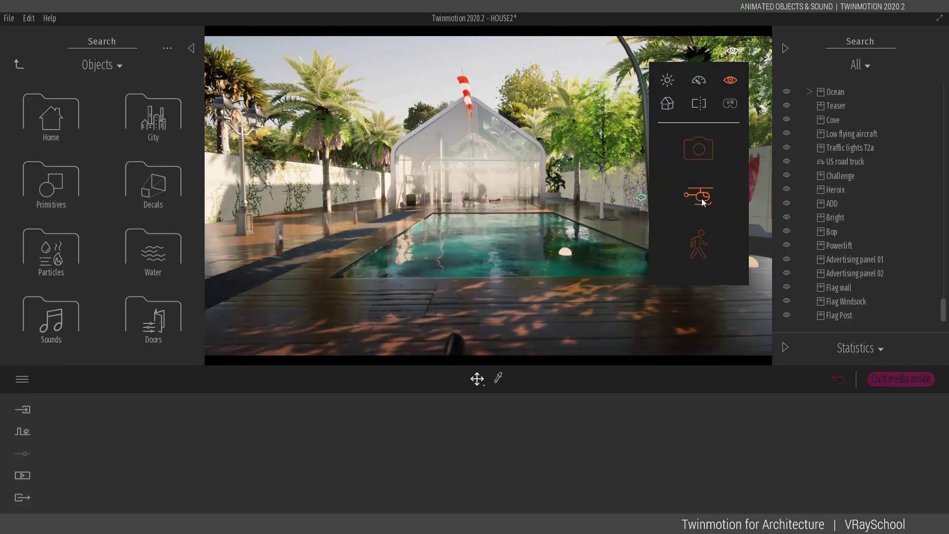
{"action": "left_click", "coordinate": [733, 51]}
{"action": "left_click", "coordinate": [731, 80]}
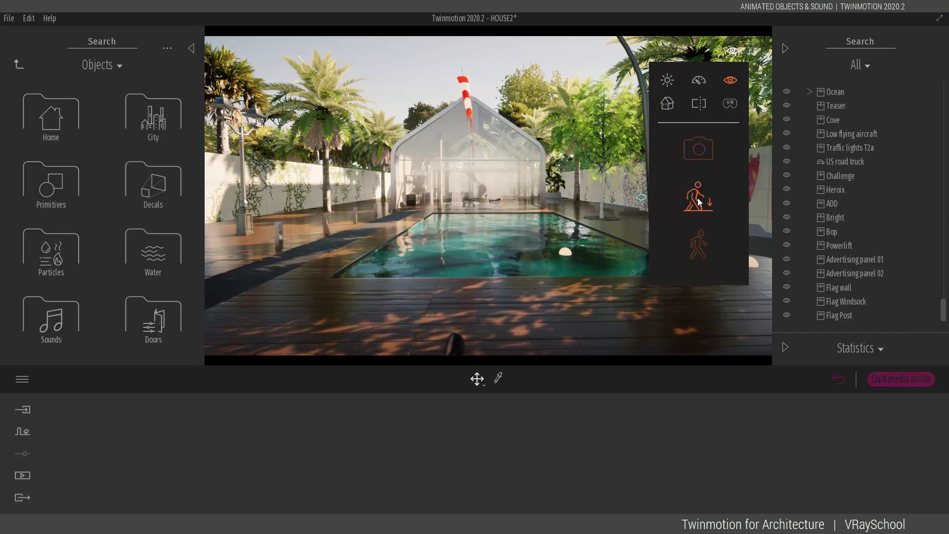
{"action": "left_click", "coordinate": [700, 247]}
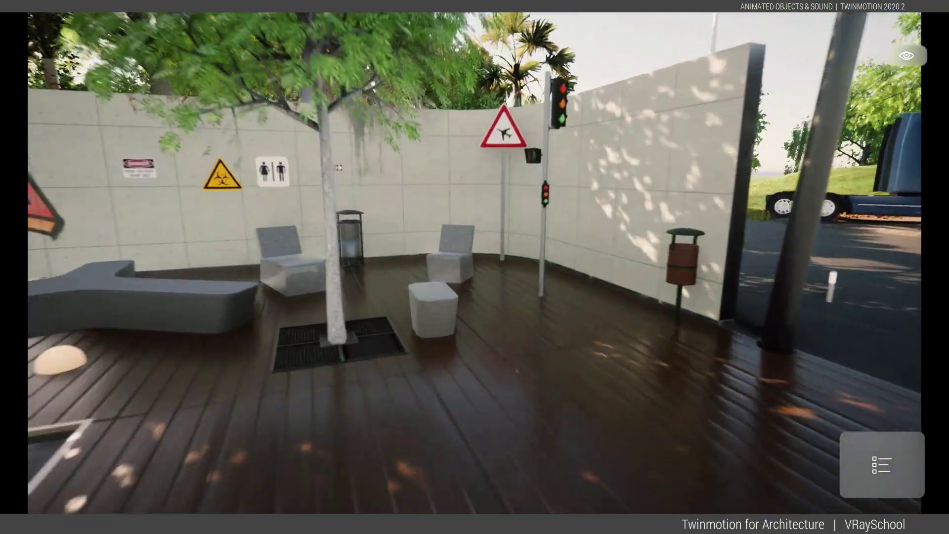
Set the full-screen presentation's navigation to Pedestrian mode, walk back across the wooden deck and reopen the view options.
{"action": "left_click", "coordinate": [909, 55]}
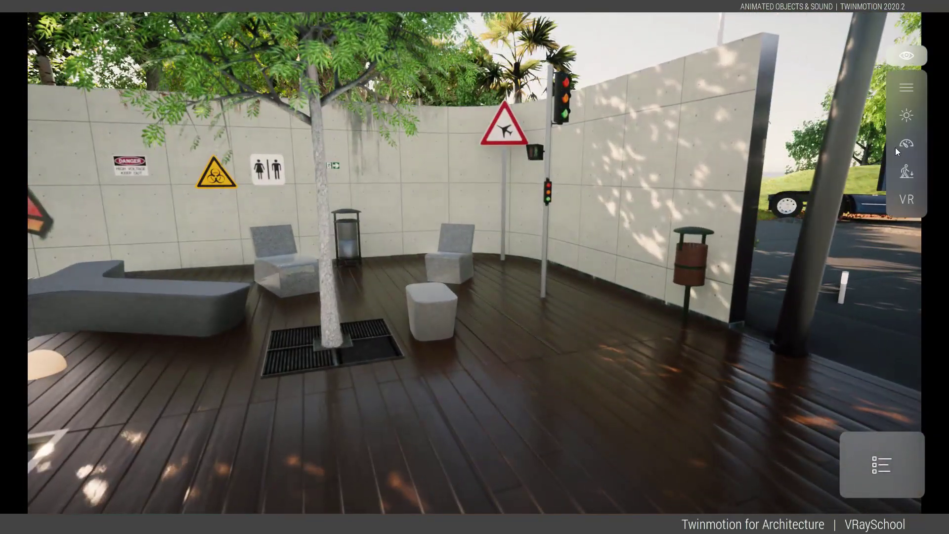
{"action": "left_click", "coordinate": [906, 174]}
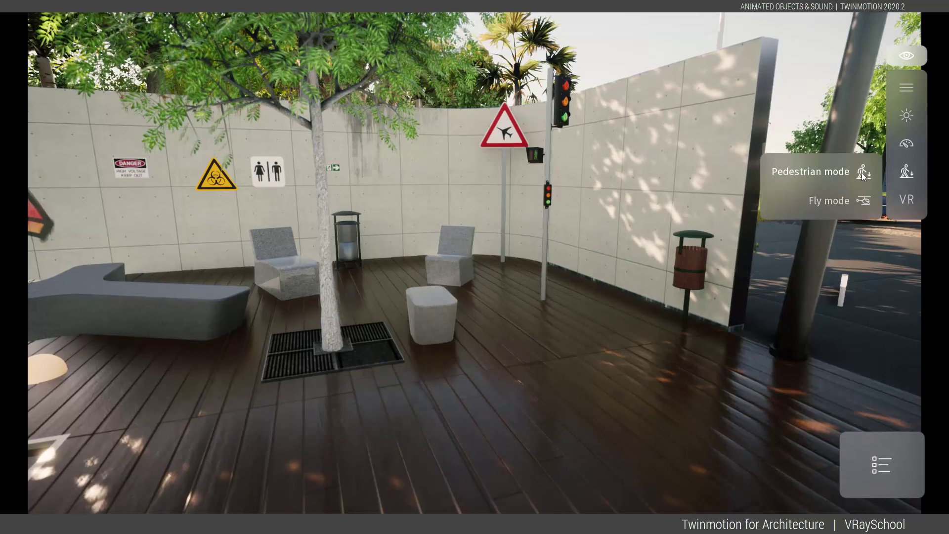
{"action": "left_click", "coordinate": [862, 173]}
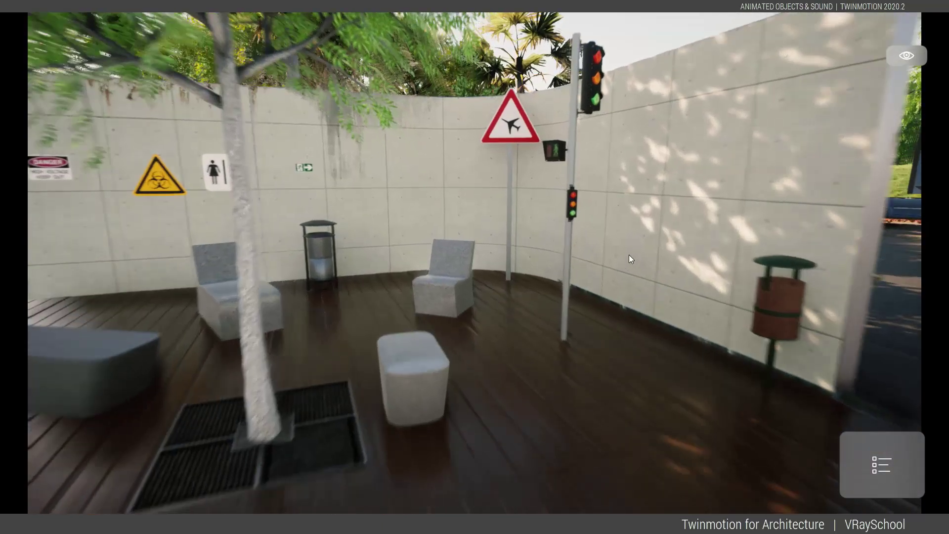
{"action": "key", "text": "s"}
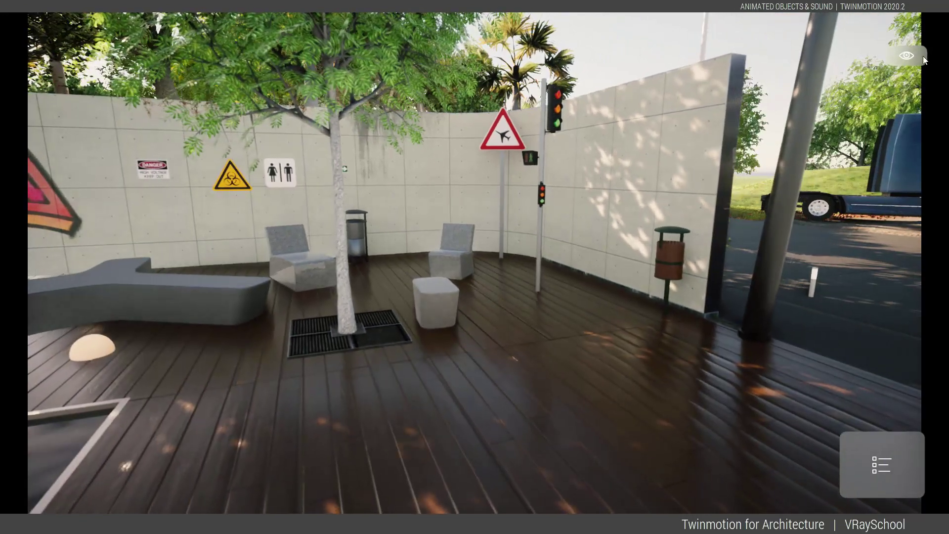
{"action": "left_click", "coordinate": [913, 51]}
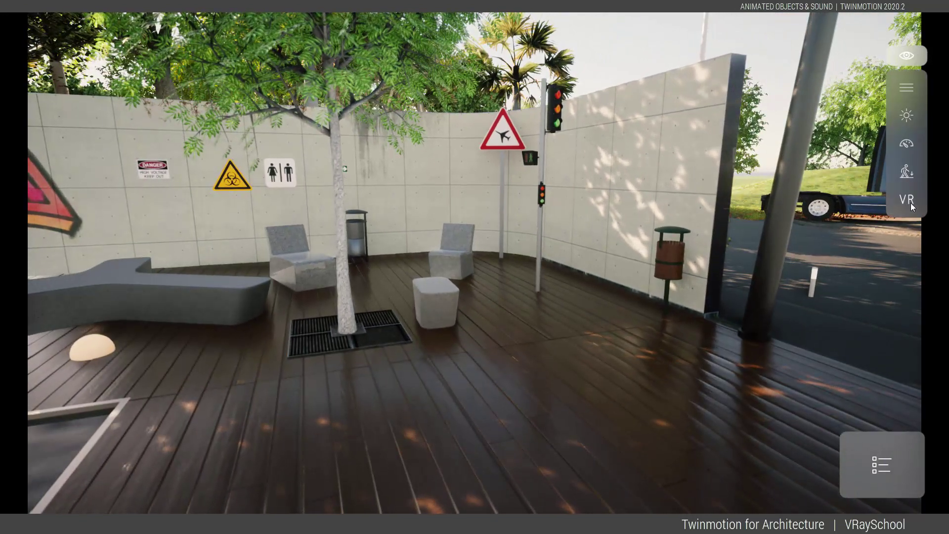